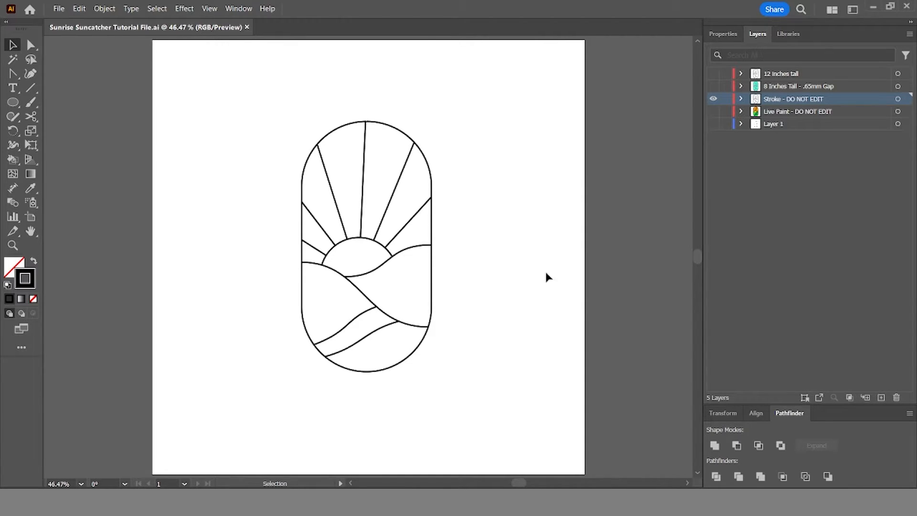
Step: Add a new layer directly above the "Stroke - DO NOT EDIT" layer and name it "Numbers - DO NOT EDIT"
{"action": "left_click", "coordinate": [782, 74]}
{"action": "left_click", "coordinate": [779, 85]}
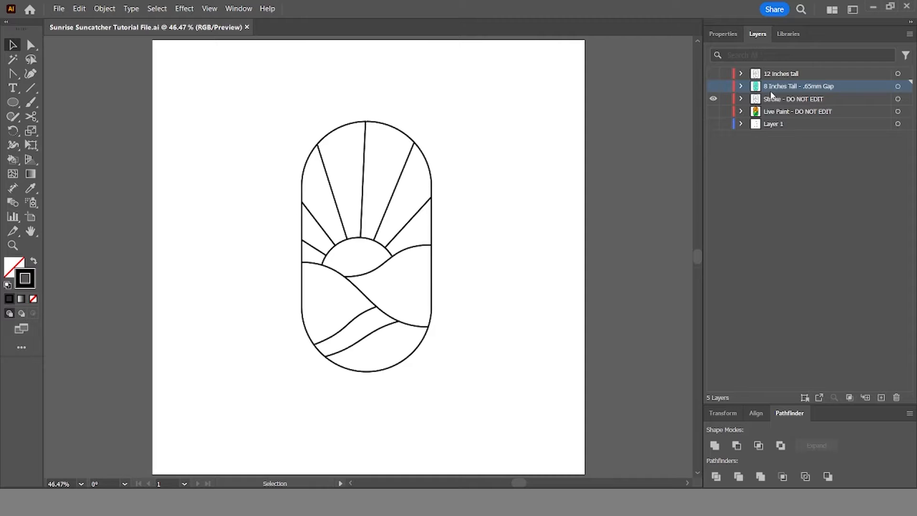
{"action": "left_click", "coordinate": [783, 101]}
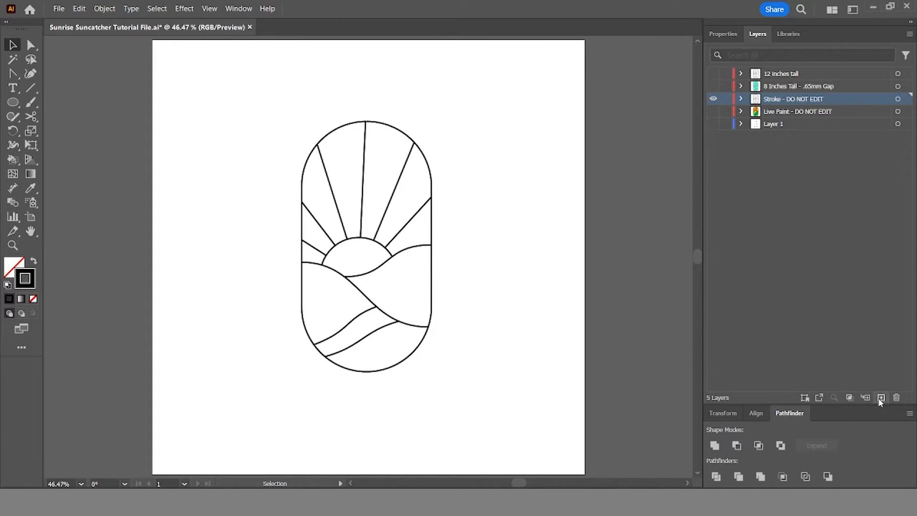
{"action": "left_click", "coordinate": [881, 397]}
{"action": "double_click", "coordinate": [774, 98]}
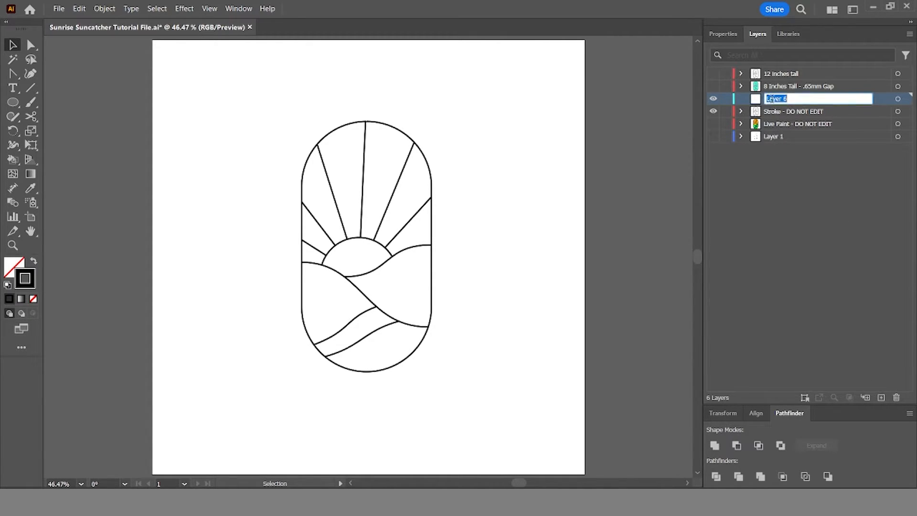
{"action": "type", "text": "Numbers - DO NOT EDIT"}
{"action": "key", "text": "Return"}
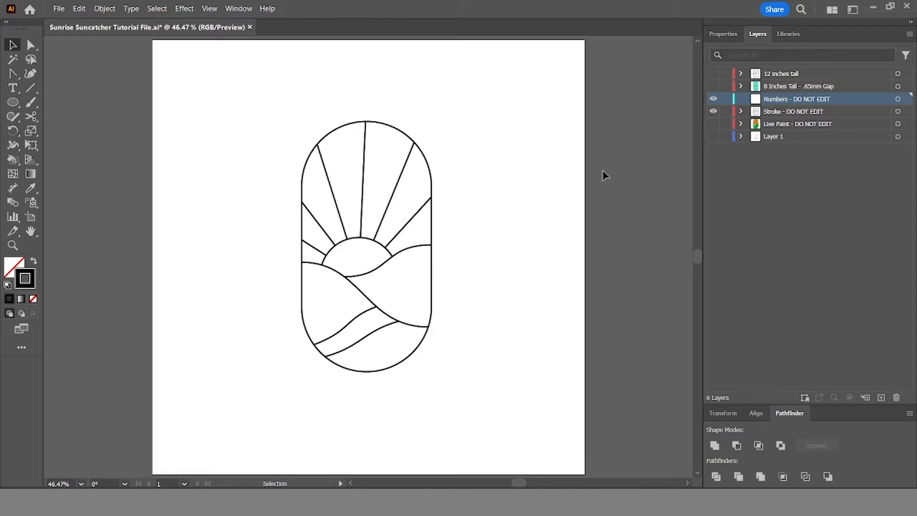
Step: Place the point text "1" on the blank area beside the sunrise outline and enlarge it to about 46 pt
{"action": "scroll", "coordinate": [458, 266], "scroll_direction": "up", "scroll_amount": 3}
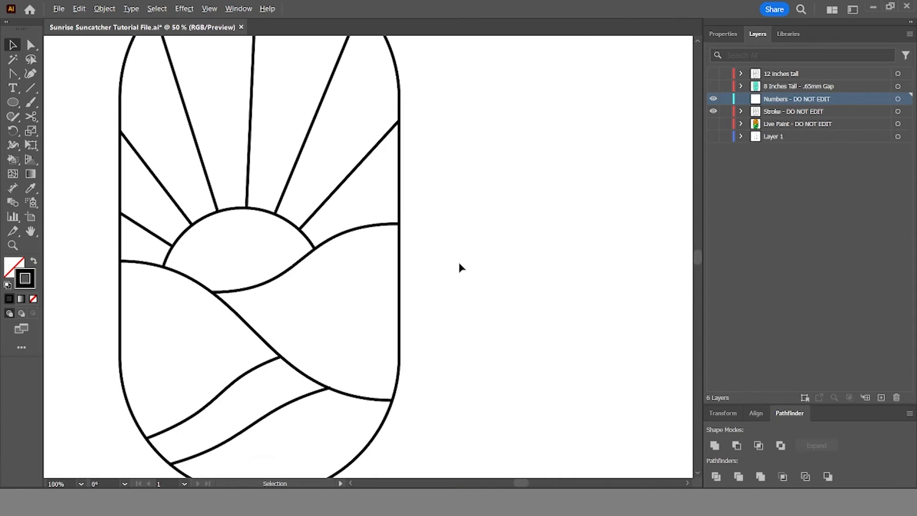
{"action": "scroll", "coordinate": [457, 266], "scroll_direction": "down", "scroll_amount": 2}
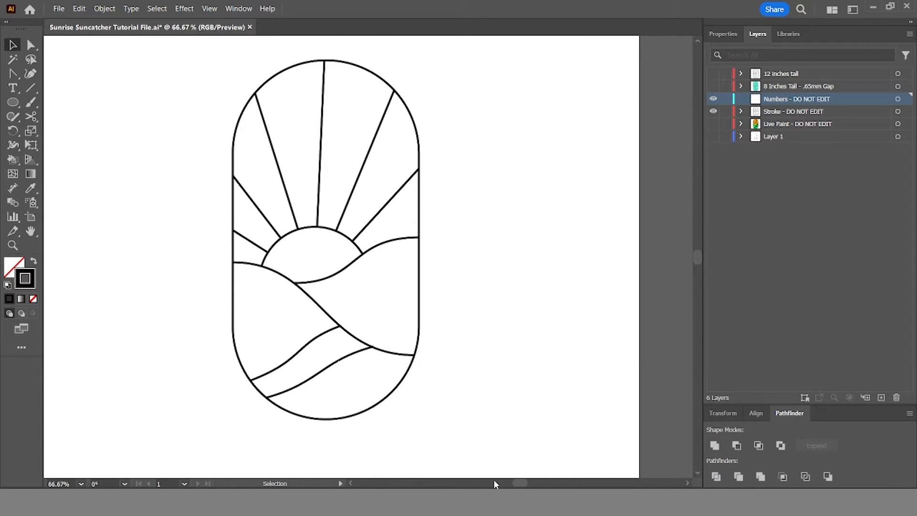
{"action": "left_click_drag", "start_coordinate": [520, 483], "coordinate": [517, 481]}
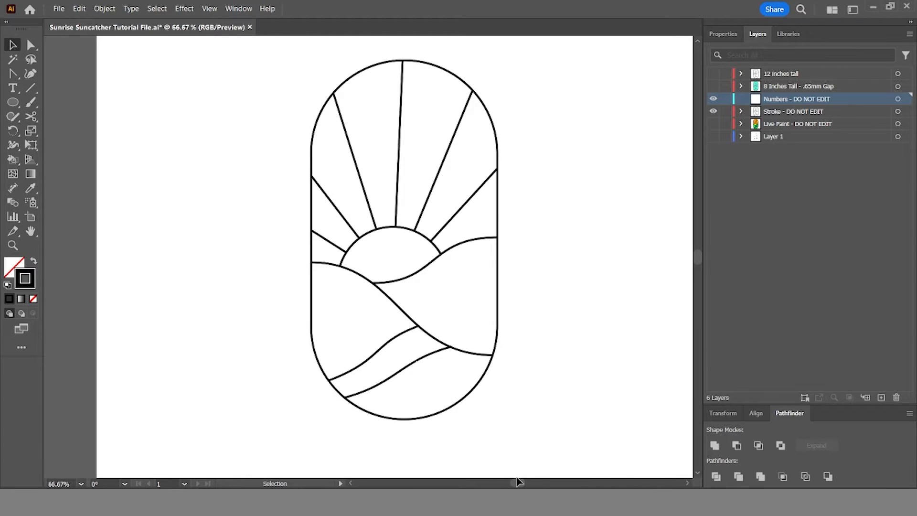
{"action": "left_click", "coordinate": [723, 33]}
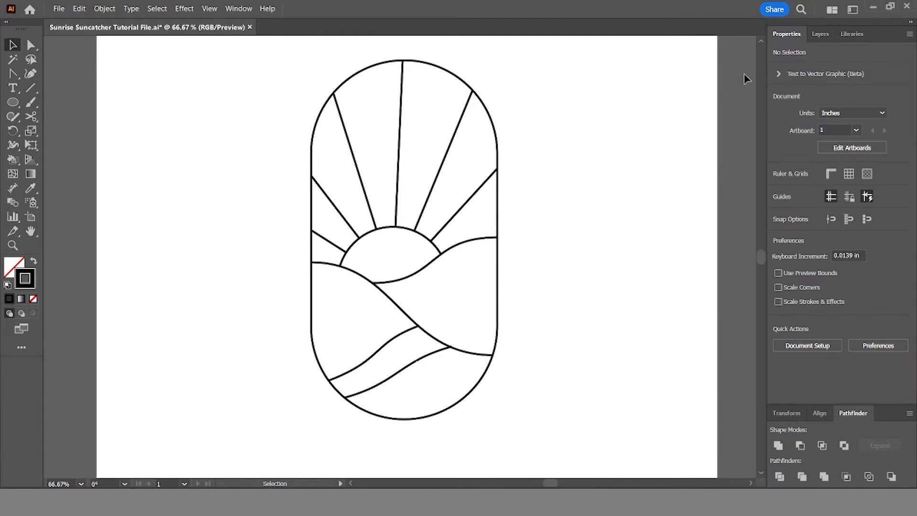
{"action": "left_click", "coordinate": [13, 88]}
{"action": "left_click", "coordinate": [201, 121]}
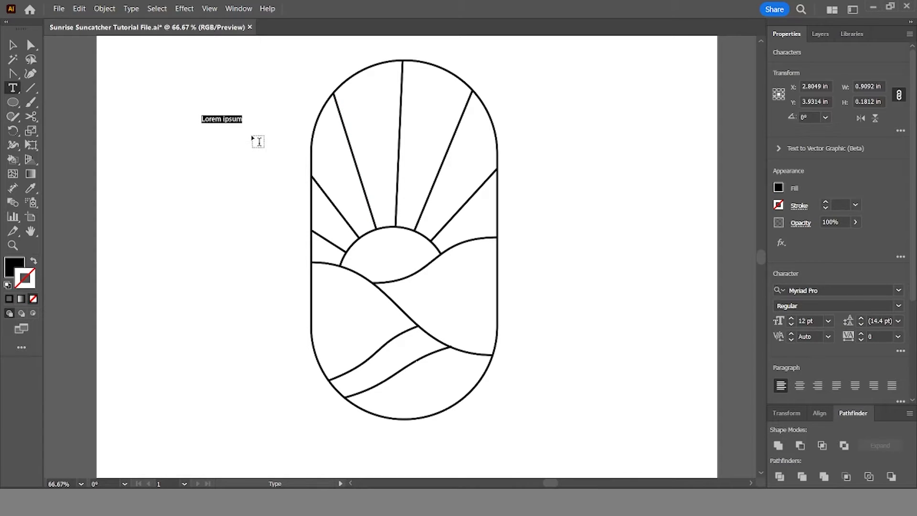
{"action": "type", "text": "1"}
{"action": "key", "text": "Escape"}
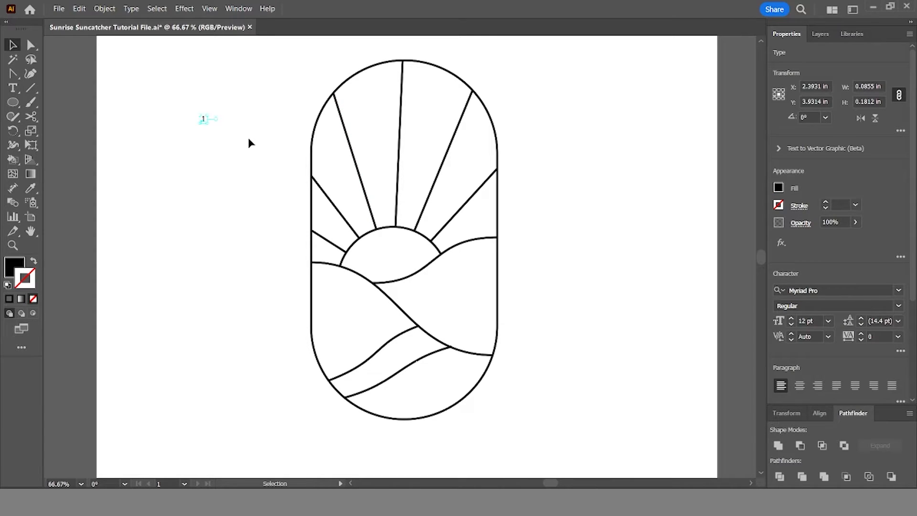
{"action": "left_click_drag", "start_coordinate": [205, 123], "coordinate": [228, 147]}
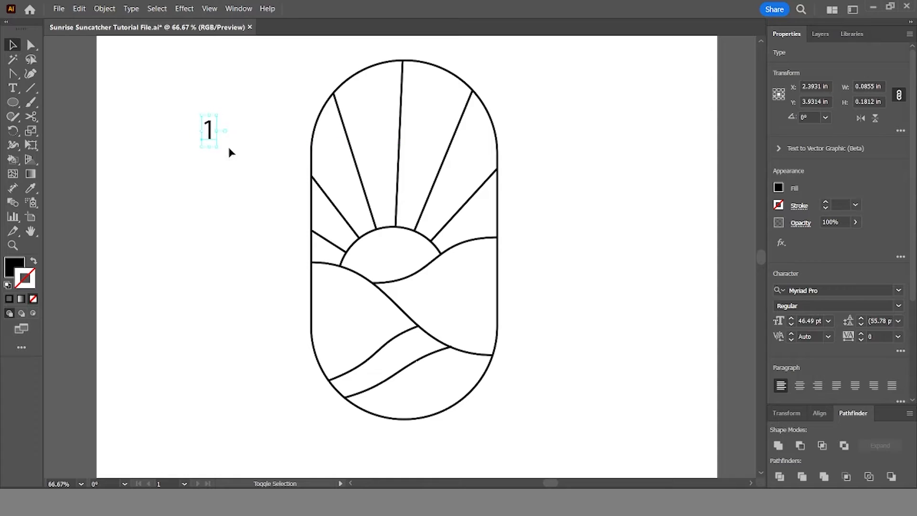
Step: Change the 1's font to Monoline Font and enlarge it to about 216 pt, keeping it clear of the outline
{"action": "left_click", "coordinate": [841, 291]}
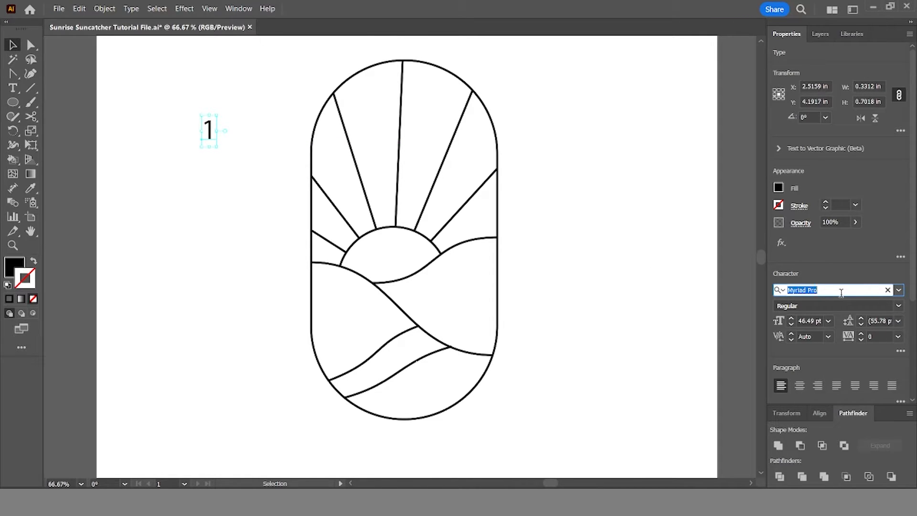
{"action": "type", "text": "mo"}
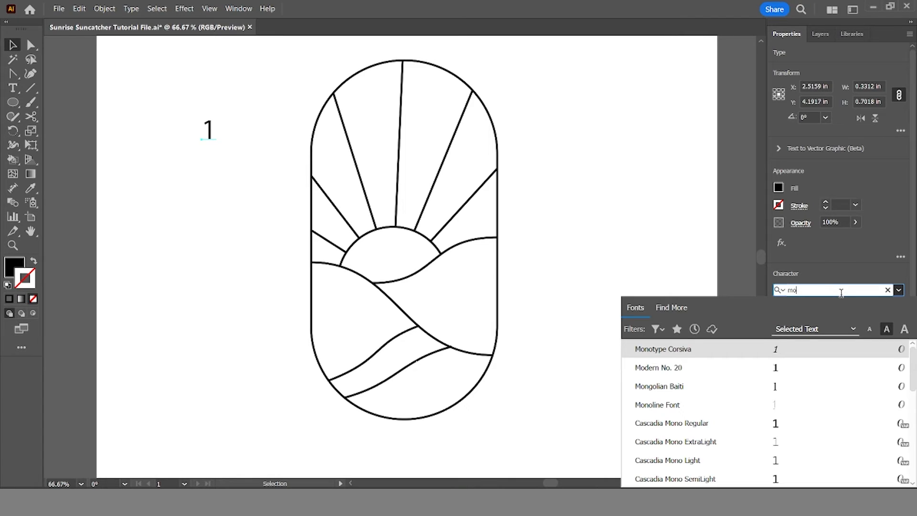
{"action": "left_click", "coordinate": [733, 407]}
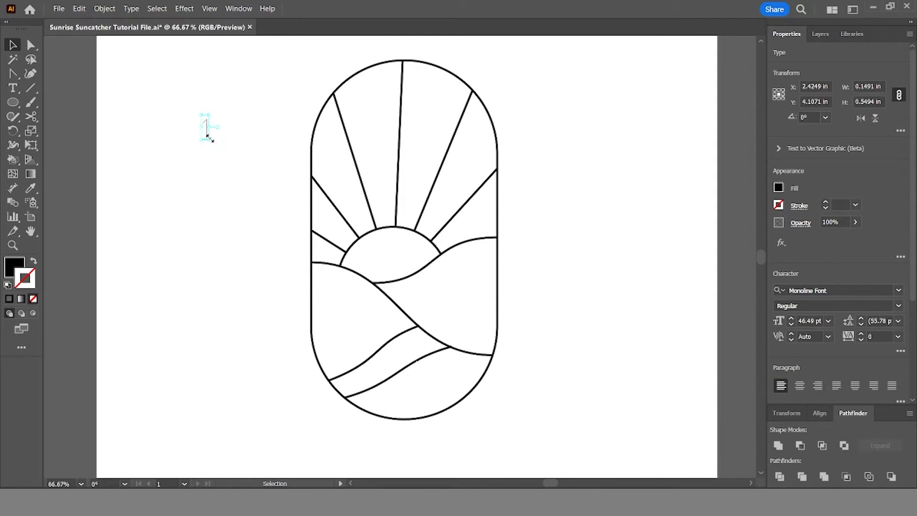
{"action": "left_click_drag", "start_coordinate": [208, 138], "coordinate": [285, 202]}
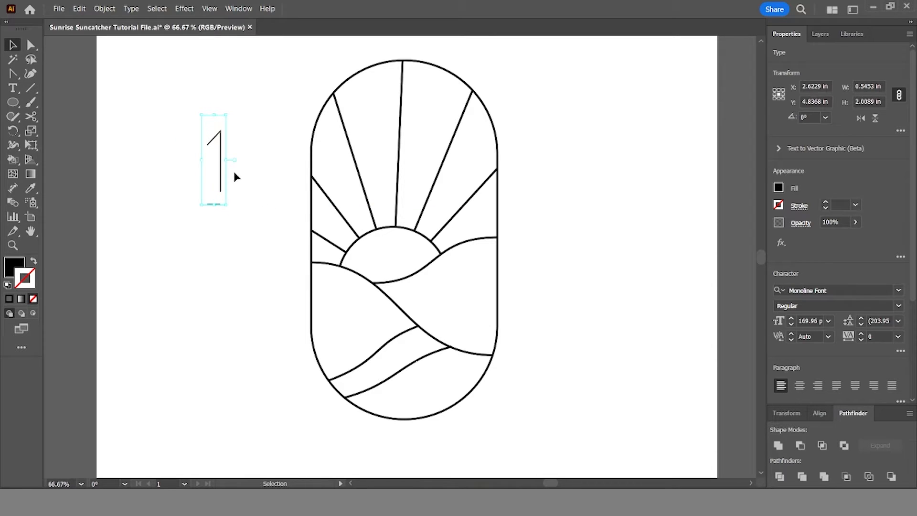
{"action": "left_click_drag", "start_coordinate": [219, 205], "coordinate": [234, 229]}
{"action": "left_click", "coordinate": [213, 256]}
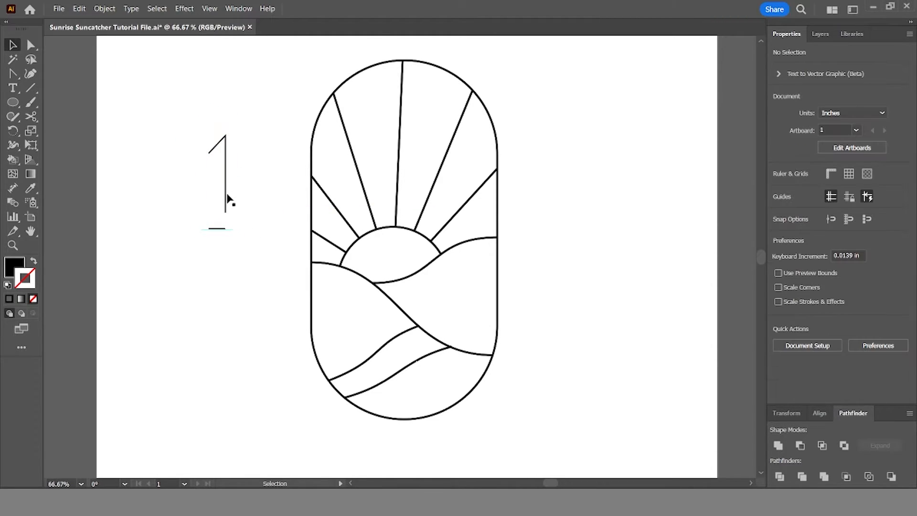
{"action": "left_click_drag", "start_coordinate": [228, 198], "coordinate": [186, 195]}
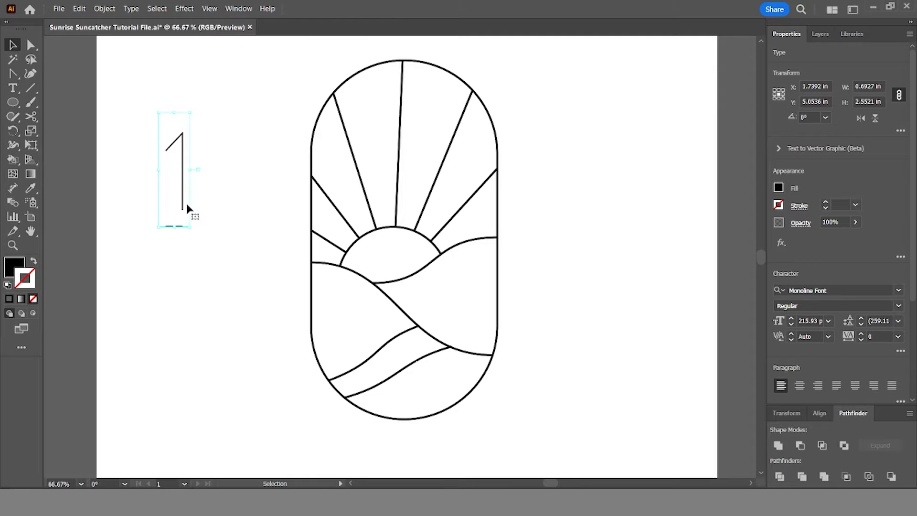
{"action": "key", "text": "t"}
{"action": "left_click", "coordinate": [201, 200]}
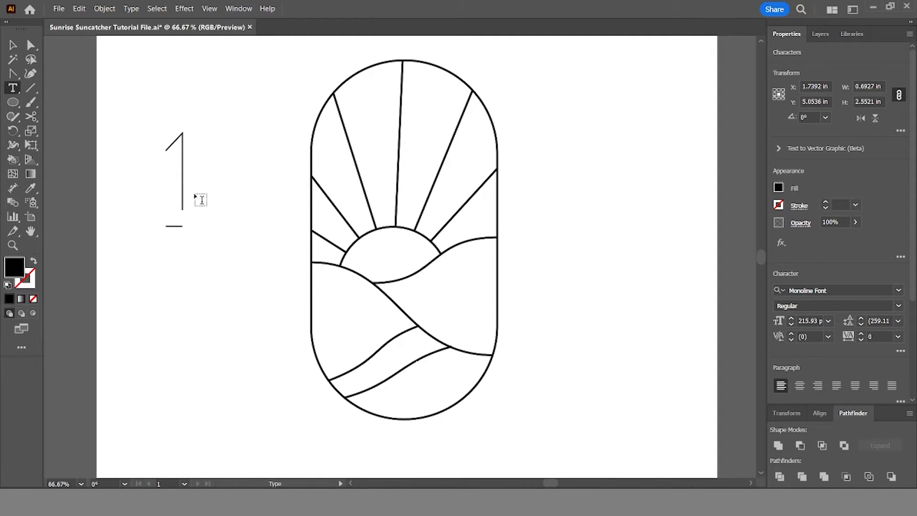
{"action": "type", "text": "234"}
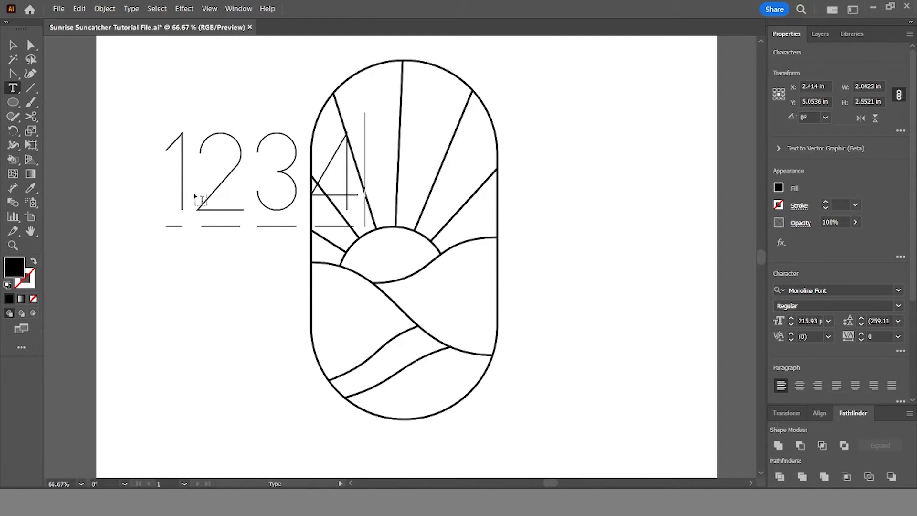
{"action": "type", "text": "567890"}
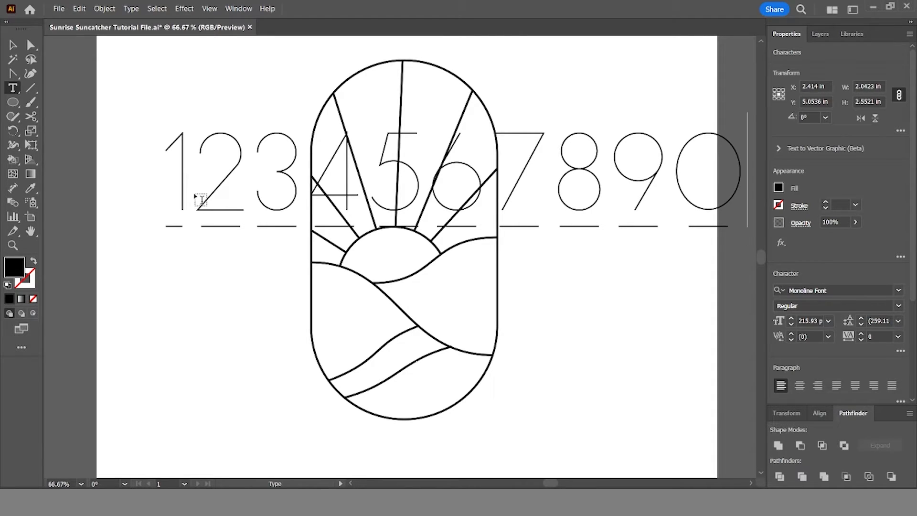
{"action": "key", "text": "BackSpace"}
{"action": "key", "text": "BackSpace"}
{"action": "key", "text": "BackSpace"}
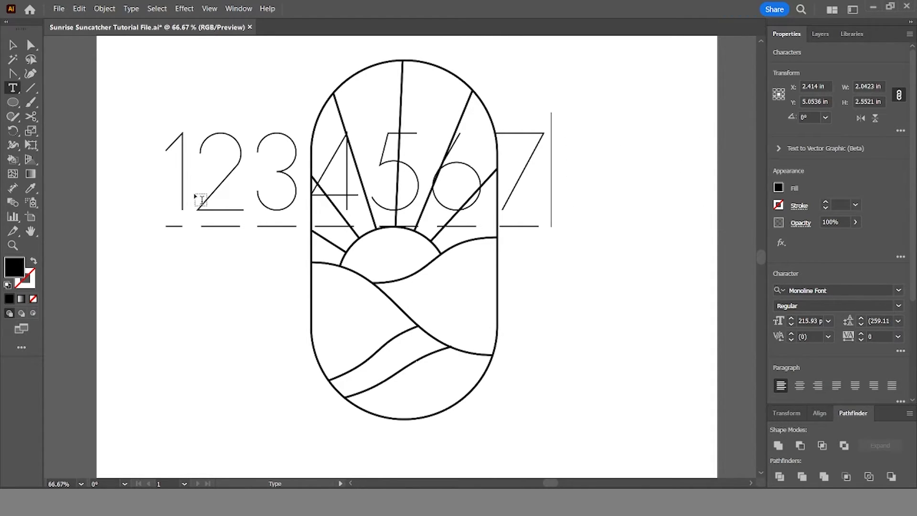
{"action": "key", "text": "BackSpace"}
{"action": "key", "text": "BackSpace"}
{"action": "key", "text": "BackSpace"}
{"action": "key", "text": "BackSpace"}
{"action": "key", "text": "BackSpace"}
{"action": "key", "text": "BackSpace"}
{"action": "key", "text": "BackSpace"}
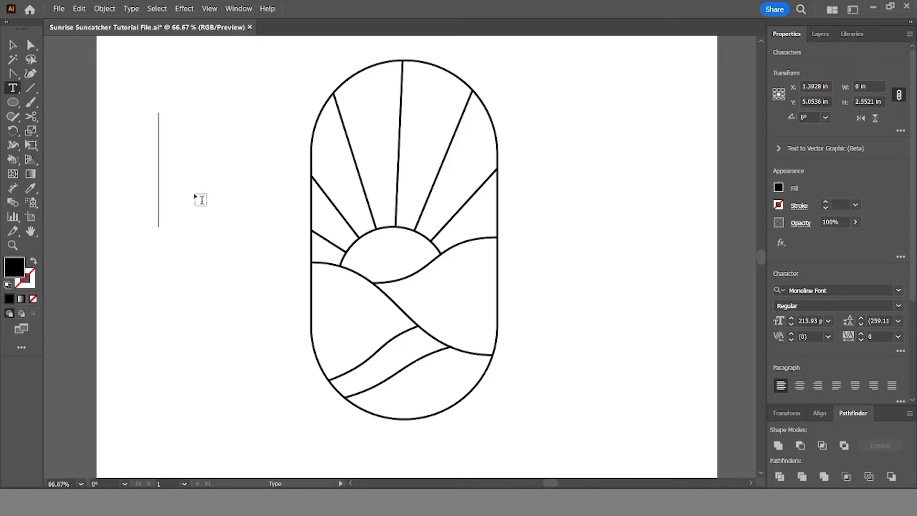
Step: Enter 1 in the emptied text, scaled down to about 72 pt, and delete the text object
{"action": "type", "text": "1"}
{"action": "key", "text": "Escape"}
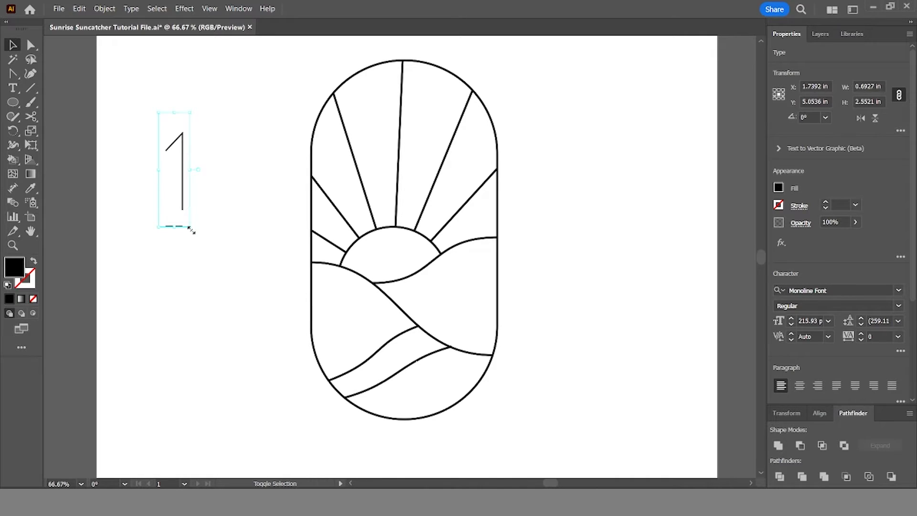
{"action": "left_click_drag", "start_coordinate": [187, 228], "coordinate": [173, 151]}
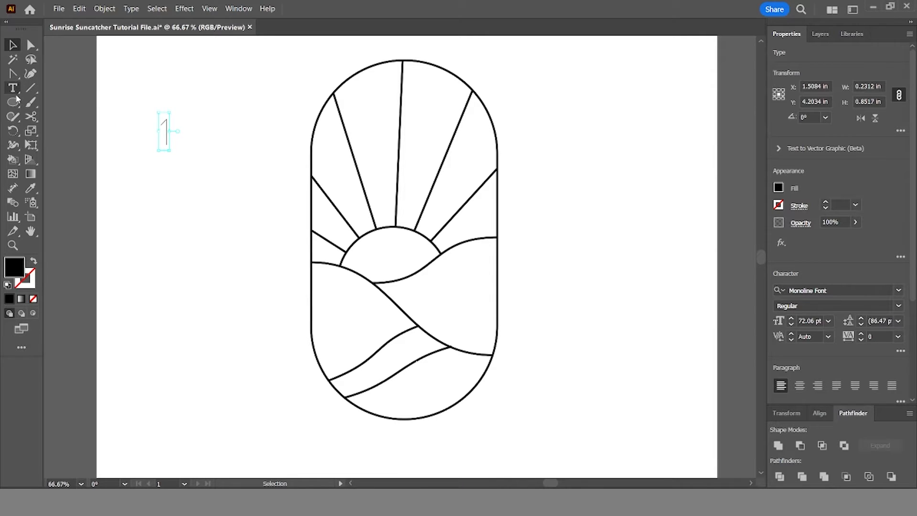
{"action": "left_click", "coordinate": [203, 176]}
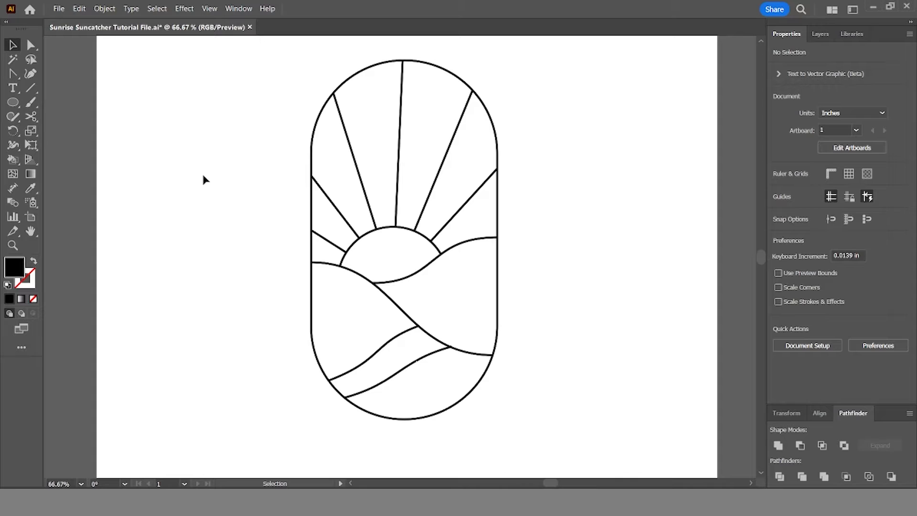
{"action": "left_click", "coordinate": [14, 92]}
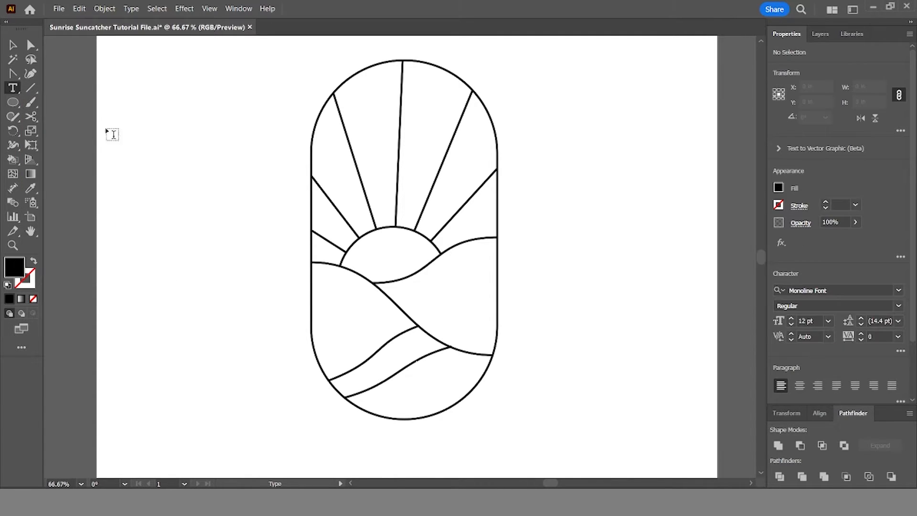
{"action": "left_click_drag", "start_coordinate": [131, 102], "coordinate": [260, 237]}
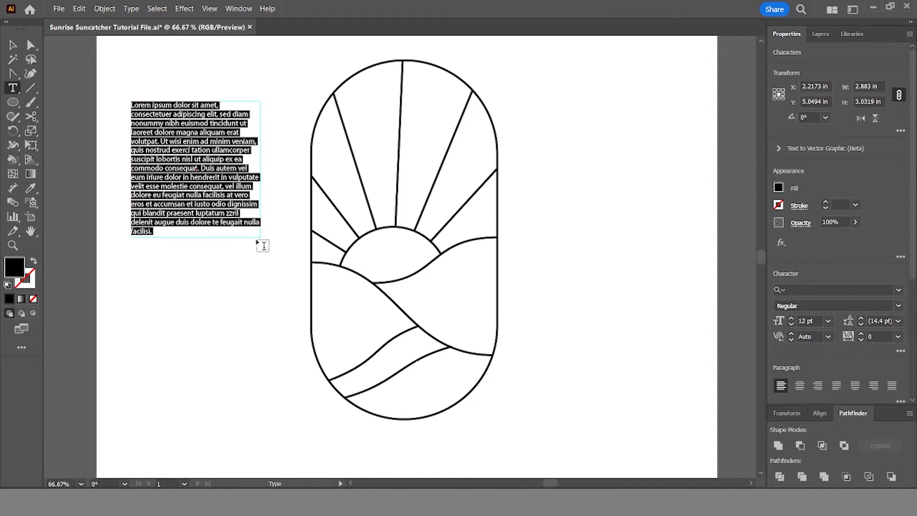
{"action": "key", "text": "BackSpace"}
{"action": "key", "text": "Escape"}
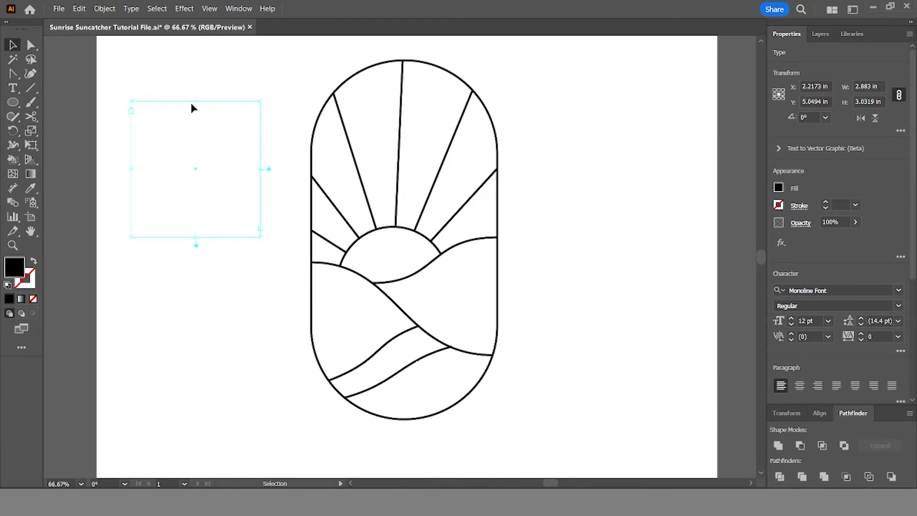
{"action": "left_click", "coordinate": [190, 99]}
Step: Place the point text "1" on the blank area beside the sunrise outline
{"action": "left_click", "coordinate": [18, 89]}
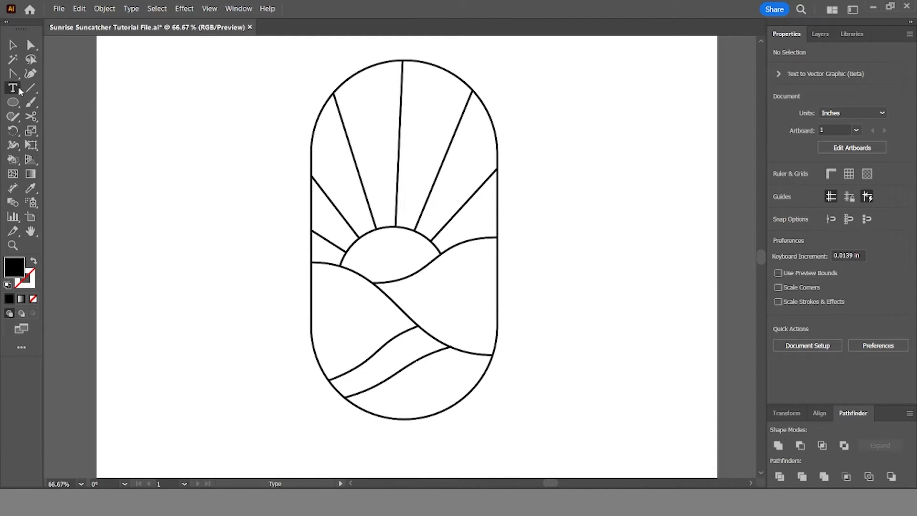
{"action": "left_click", "coordinate": [178, 150]}
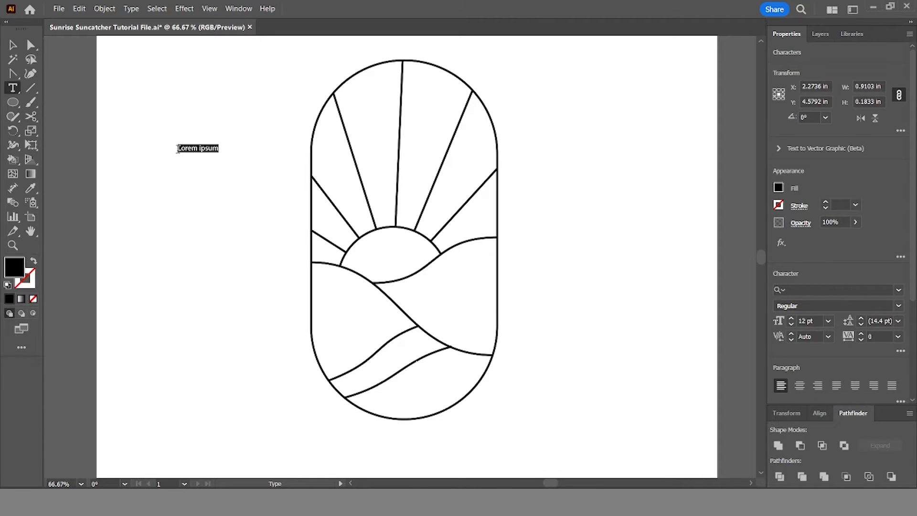
{"action": "key", "text": "BackSpace"}
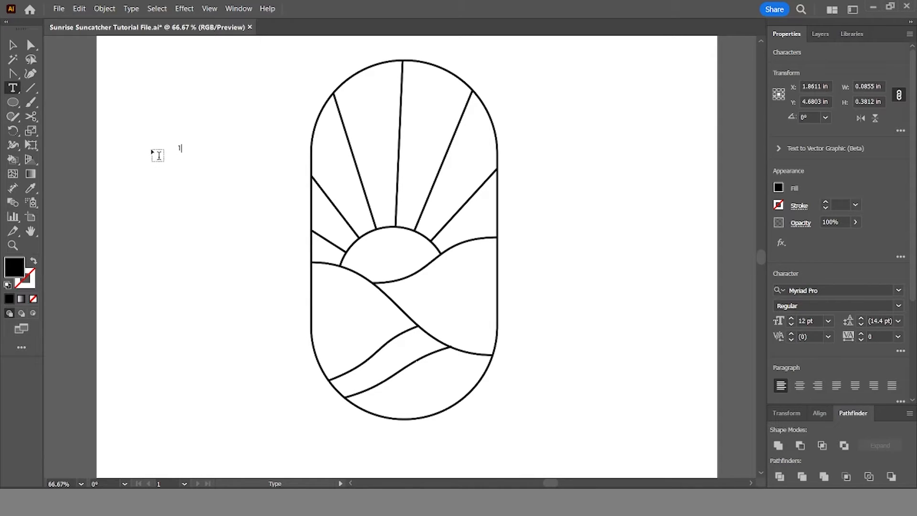
{"action": "key", "text": "Escape"}
{"action": "left_click", "coordinate": [192, 222]}
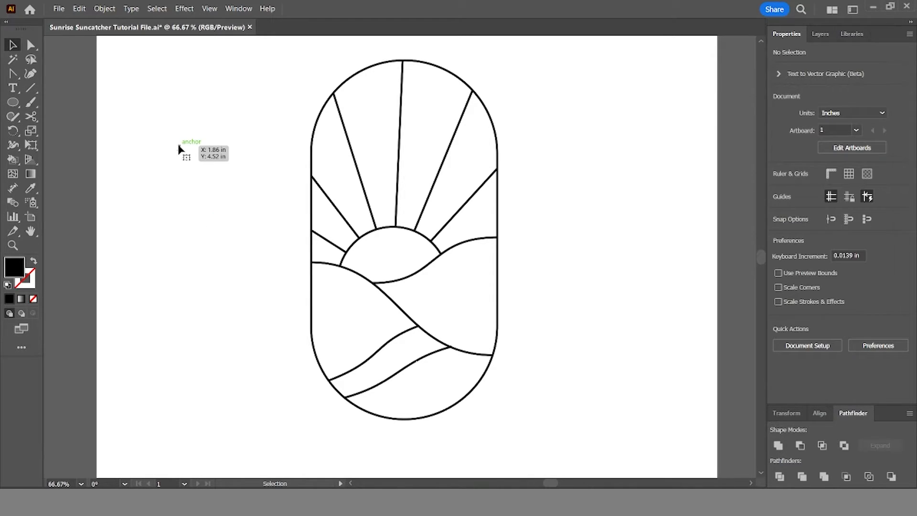
Step: Set the font size of the 1 to 60 pt
{"action": "left_click", "coordinate": [179, 149]}
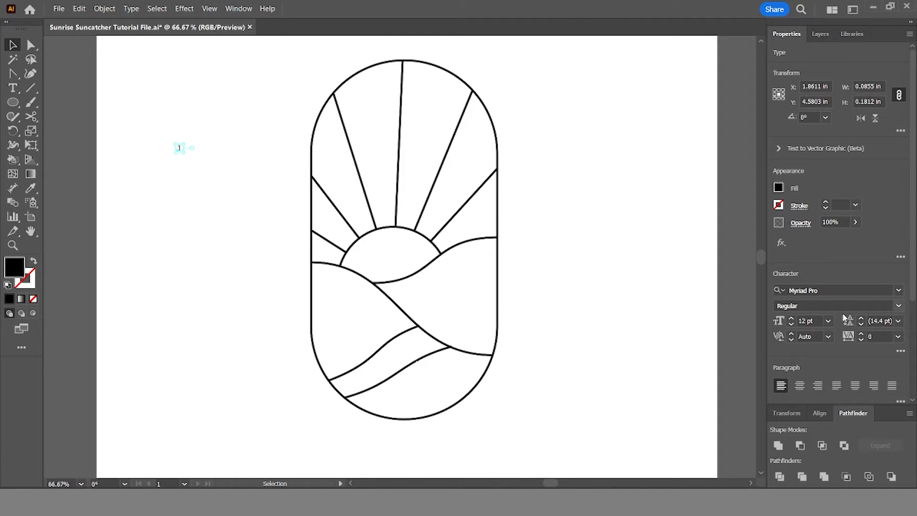
{"action": "left_click", "coordinate": [828, 321]}
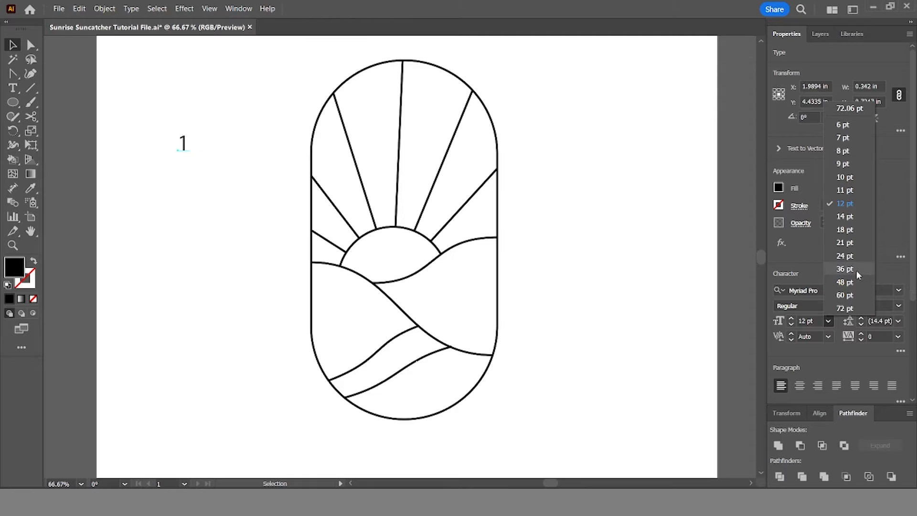
{"action": "left_click", "coordinate": [845, 294]}
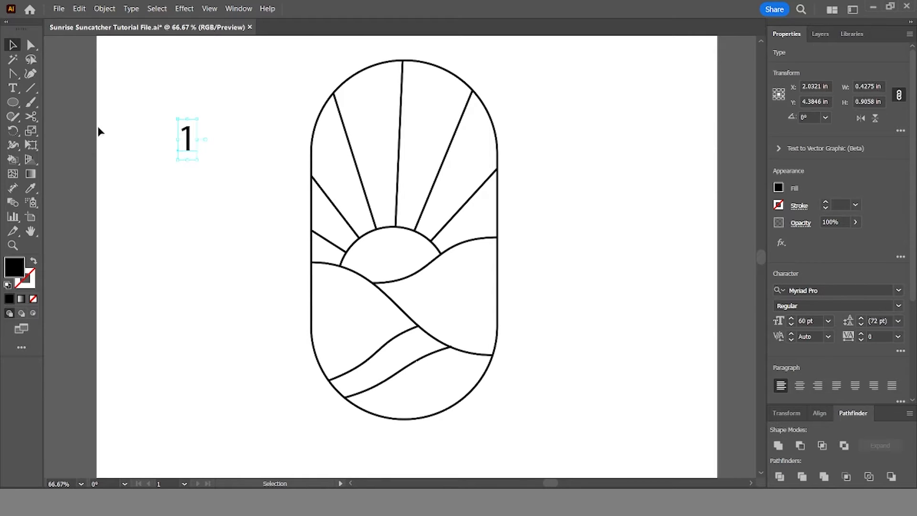
Step: Enlarge the 1 beside the outline to about 200 pt and set its font to Monoline Font
{"action": "left_click", "coordinate": [165, 124]}
{"action": "left_click", "coordinate": [187, 140]}
{"action": "left_click_drag", "start_coordinate": [199, 161], "coordinate": [242, 254]}
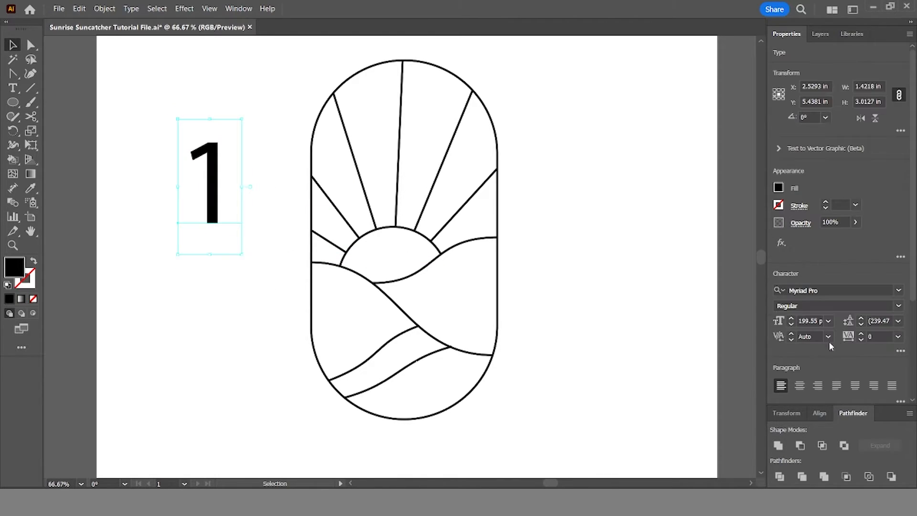
{"action": "left_click", "coordinate": [803, 289]}
{"action": "type", "text": "mono"}
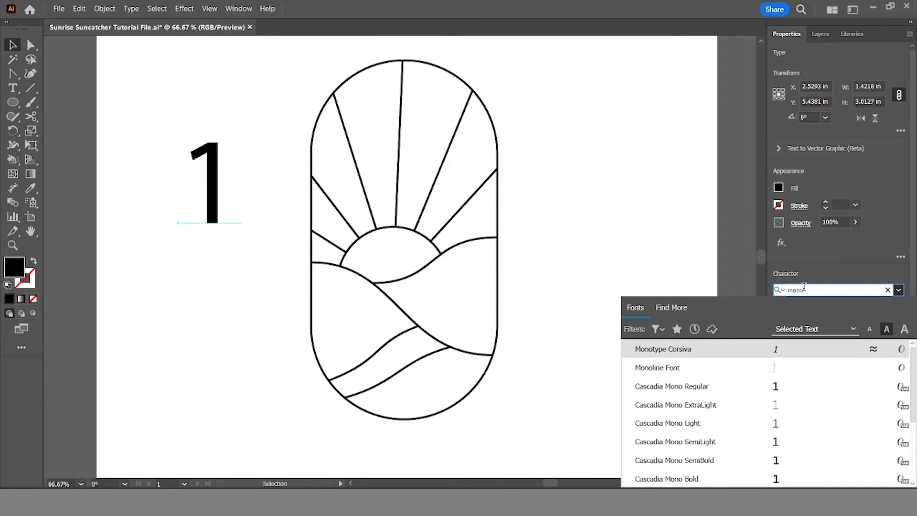
{"action": "key", "text": "Down"}
{"action": "key", "text": "Return"}
{"action": "left_click", "coordinate": [256, 198]}
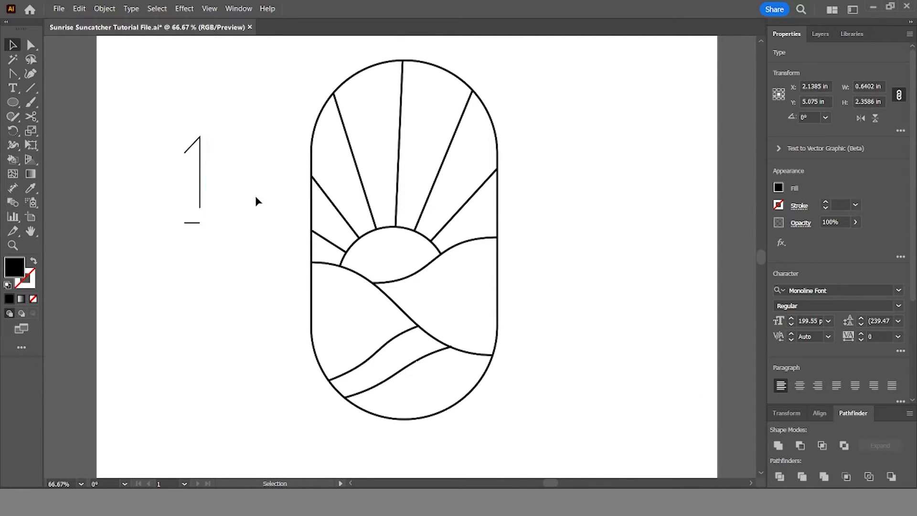
Step: Scale the 1 beside the outline down to about 53 pt
{"action": "left_click", "coordinate": [204, 194]}
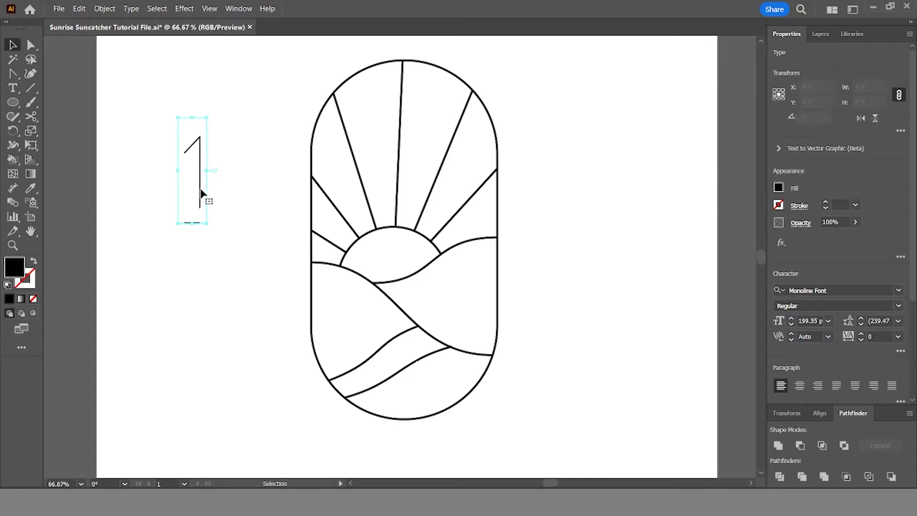
{"action": "left_click_drag", "start_coordinate": [201, 215], "coordinate": [186, 148]}
{"action": "left_click", "coordinate": [195, 176]}
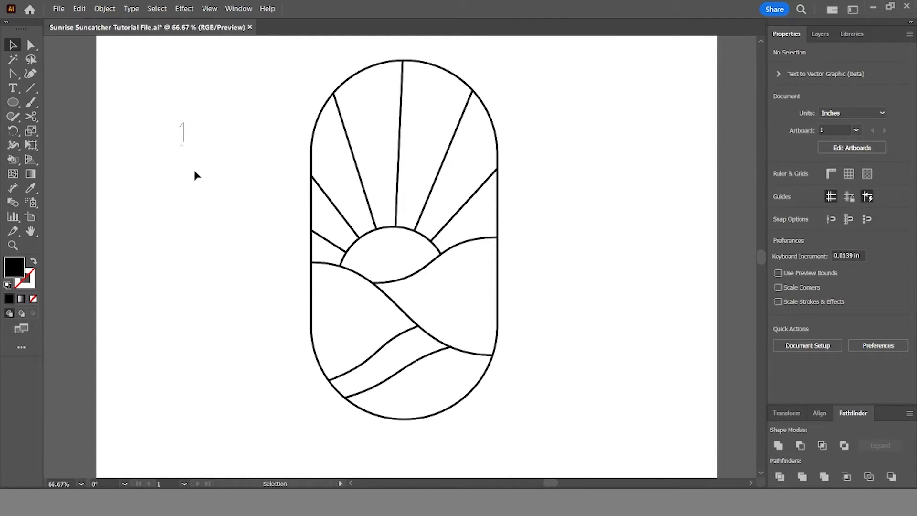
{"action": "left_click", "coordinate": [183, 137]}
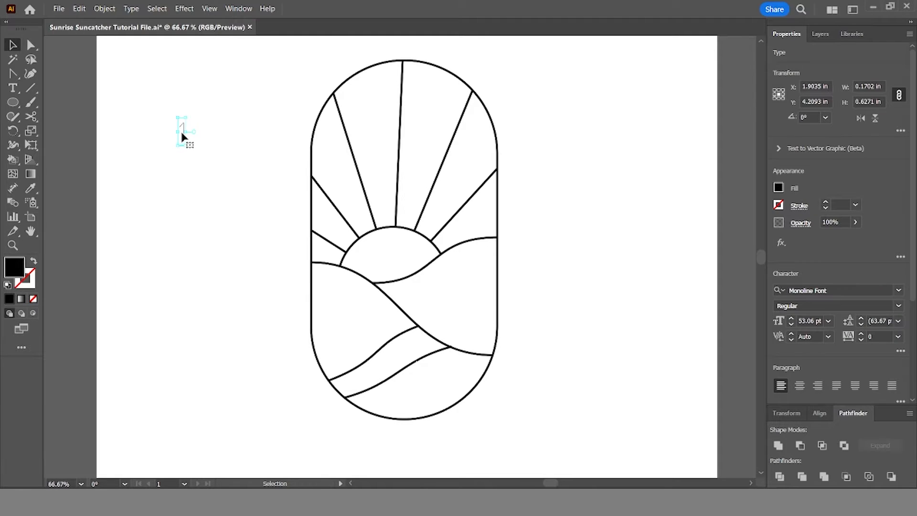
Step: Move the 1 into the small lowest ray piece on the sun's left side, scaled down to about 34 pt to fit
{"action": "left_click_drag", "start_coordinate": [180, 131], "coordinate": [363, 102]}
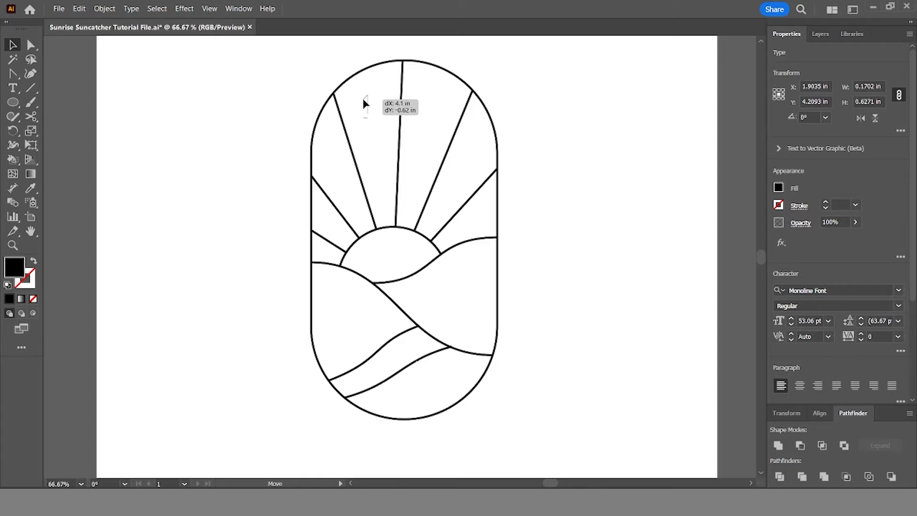
{"action": "left_click_drag", "start_coordinate": [363, 99], "coordinate": [318, 247]}
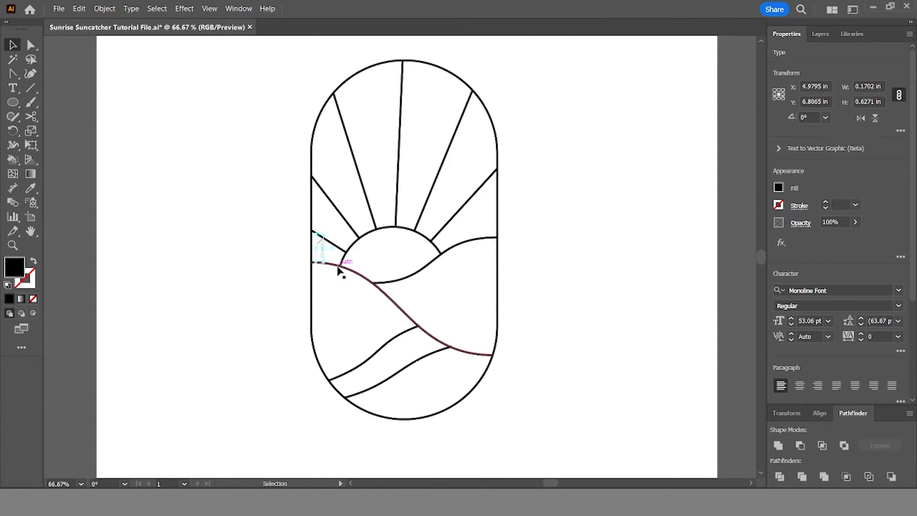
{"action": "scroll", "coordinate": [338, 265], "scroll_direction": "up", "scroll_amount": 4}
{"action": "left_click_drag", "start_coordinate": [272, 120], "coordinate": [260, 201]}
{"action": "scroll", "coordinate": [315, 222], "scroll_direction": "down", "scroll_amount": 4}
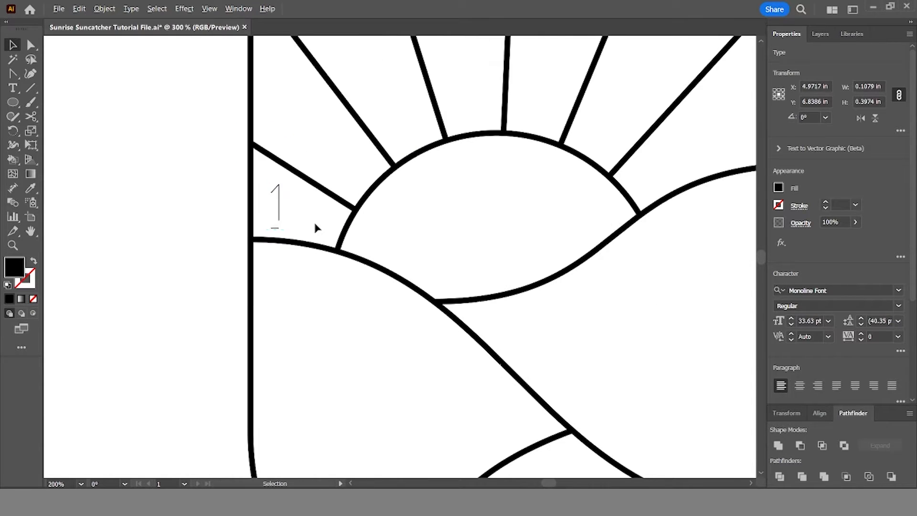
{"action": "left_click", "coordinate": [257, 220]}
{"action": "scroll", "coordinate": [301, 235], "scroll_direction": "up", "scroll_amount": 1}
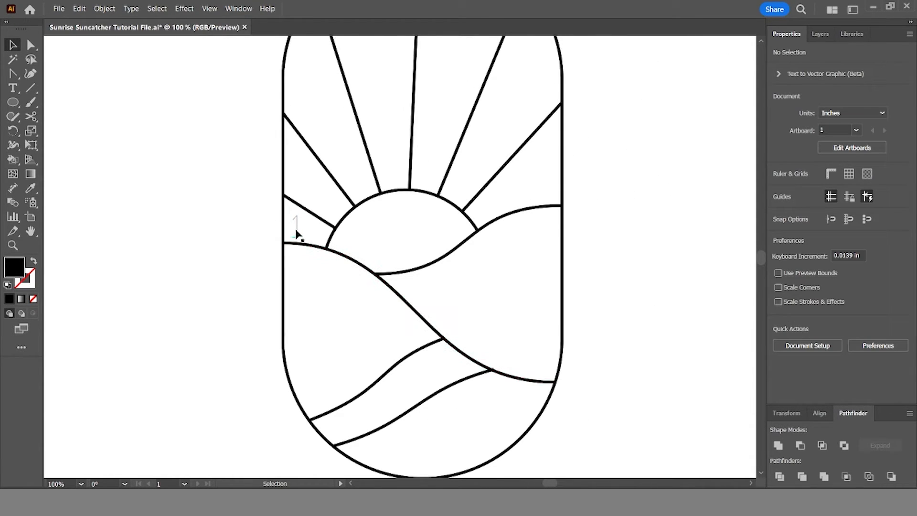
{"action": "left_click", "coordinate": [297, 230]}
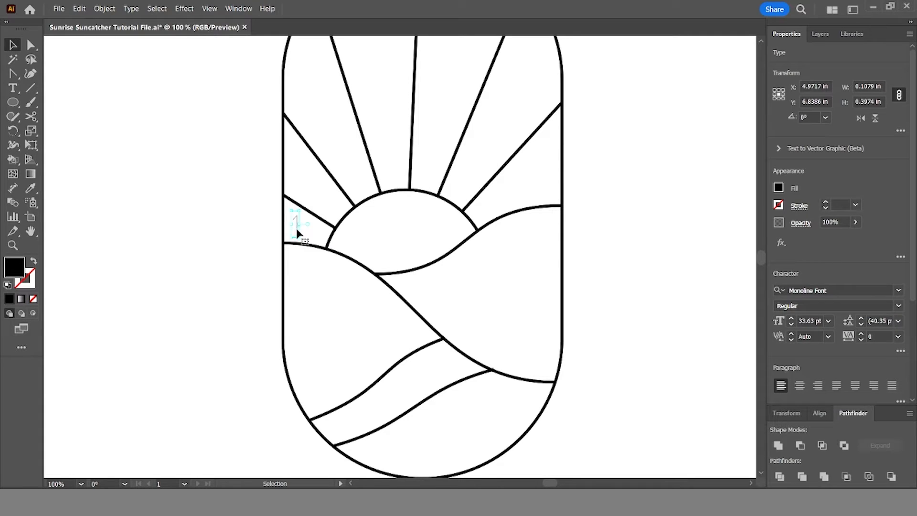
{"action": "left_click_drag", "start_coordinate": [297, 233], "coordinate": [303, 233]}
Step: Try copying the 1 into the ray pieces above it
{"action": "left_click_drag", "start_coordinate": [302, 231], "coordinate": [304, 181]}
{"action": "left_click_drag", "start_coordinate": [306, 180], "coordinate": [304, 177]}
{"action": "scroll", "coordinate": [315, 214], "scroll_direction": "up", "scroll_amount": 1}
{"action": "scroll", "coordinate": [310, 219], "scroll_direction": "up", "scroll_amount": 2}
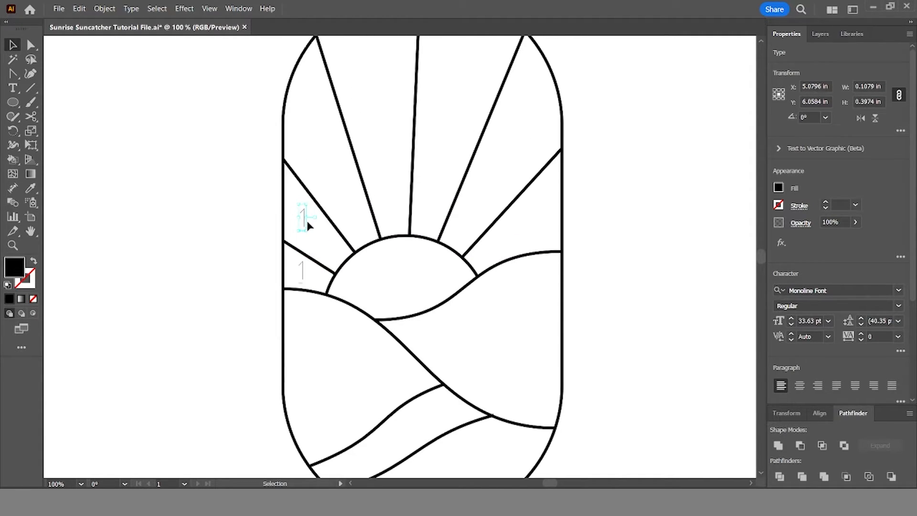
{"action": "left_click_drag", "start_coordinate": [303, 228], "coordinate": [319, 141]}
{"action": "key", "text": "super"}
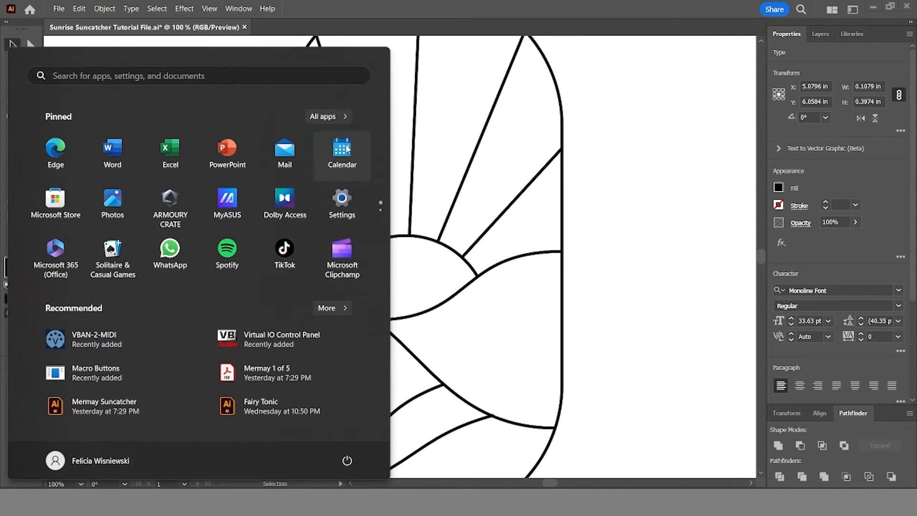
{"action": "key", "text": "Escape"}
{"action": "key", "text": "ctrl+z"}
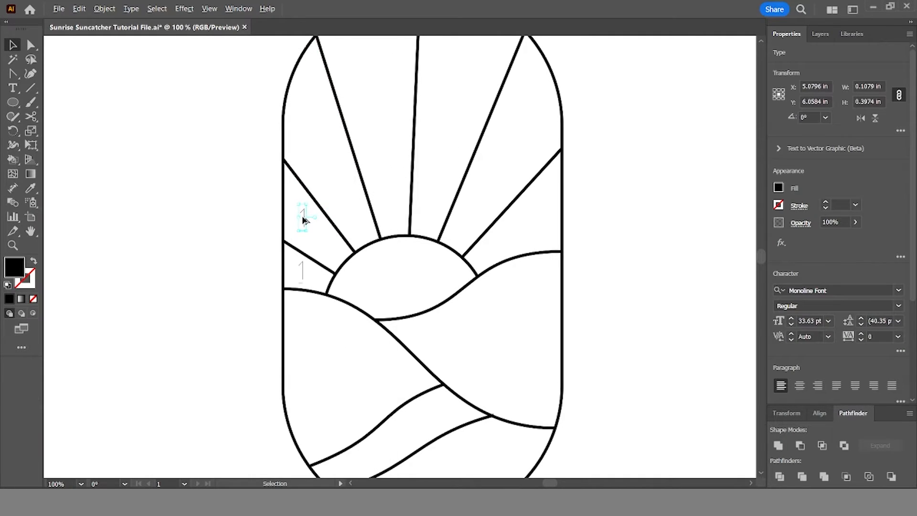
{"action": "left_click_drag", "start_coordinate": [304, 220], "coordinate": [374, 90], "text": "alt"}
Step: Delete the copies of the 1 from the upper ray pieces, keeping only the one in the lowest left ray
{"action": "key", "text": "Delete"}
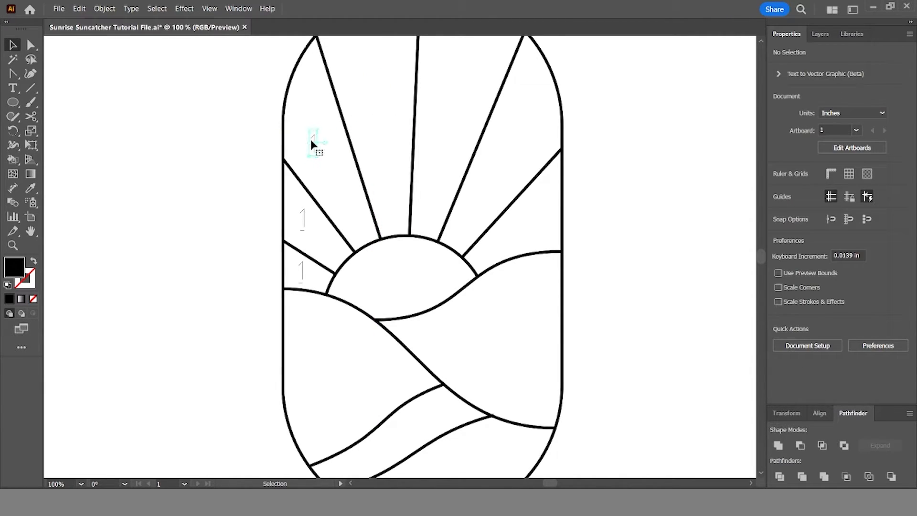
{"action": "left_click", "coordinate": [310, 139]}
{"action": "key", "text": "Delete"}
{"action": "left_click", "coordinate": [302, 215]}
{"action": "key", "text": "Delete"}
Step: Copy the 1 into the ray piece directly above, enlarged to about 54 pt, and change the copy to 2
{"action": "left_click_drag", "start_coordinate": [301, 276], "coordinate": [304, 229], "text": "alt"}
{"action": "double_click", "coordinate": [303, 228]}
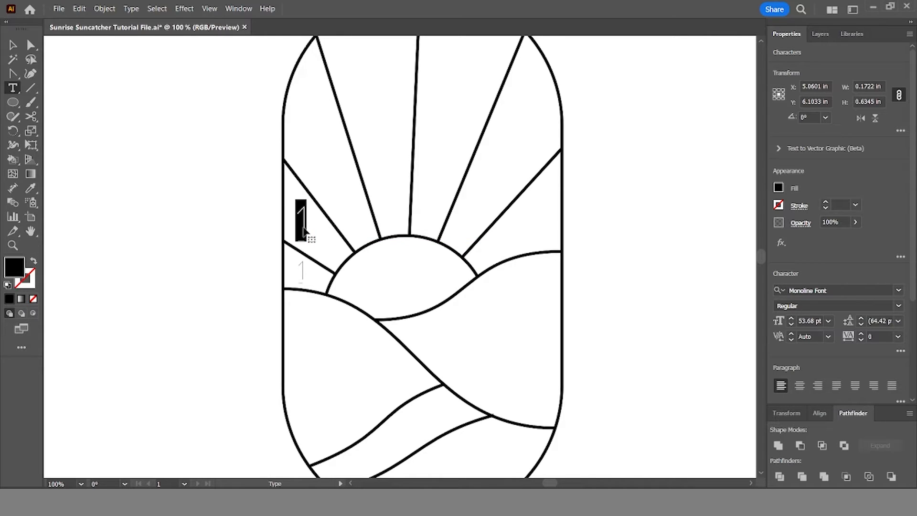
{"action": "type", "text": "2"}
{"action": "key", "text": "Escape"}
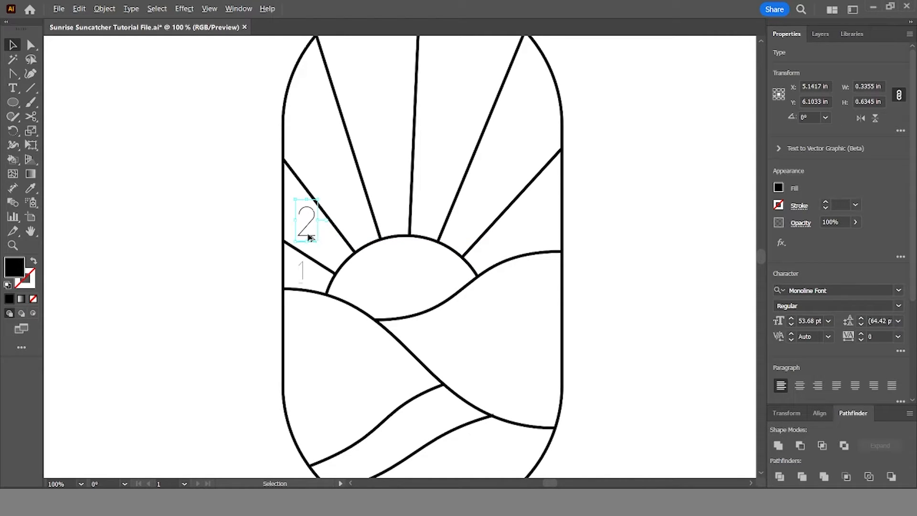
Step: Copy the 2 into the five remaining ray pieces and renumber the first two copies clockwise as 3 and 4
{"action": "left_click_drag", "start_coordinate": [308, 237], "coordinate": [527, 235], "text": "alt"}
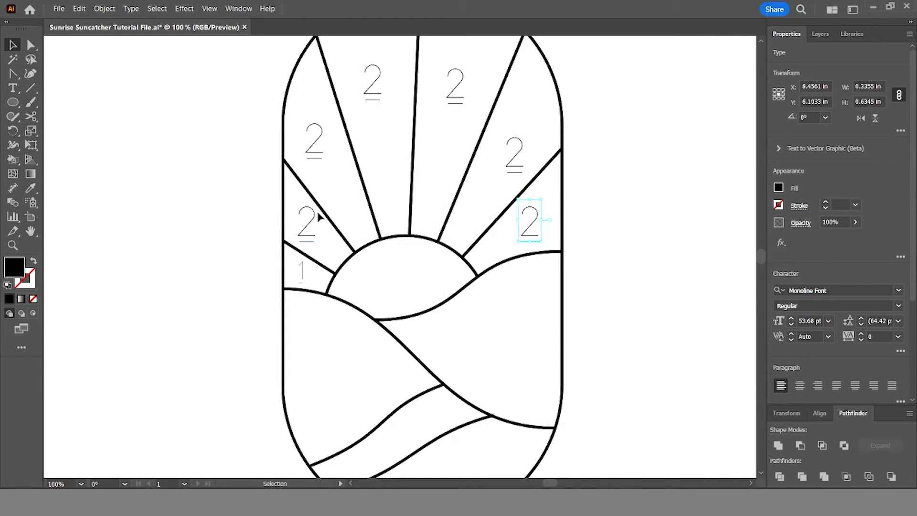
{"action": "double_click", "coordinate": [320, 152]}
{"action": "type", "text": "3"}
{"action": "left_click", "coordinate": [379, 85]}
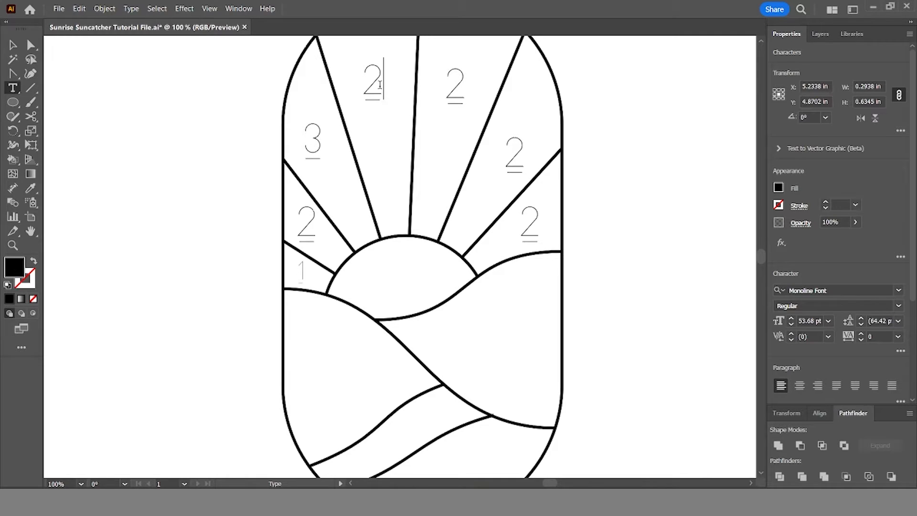
{"action": "double_click", "coordinate": [373, 81]}
{"action": "type", "text": "4"}
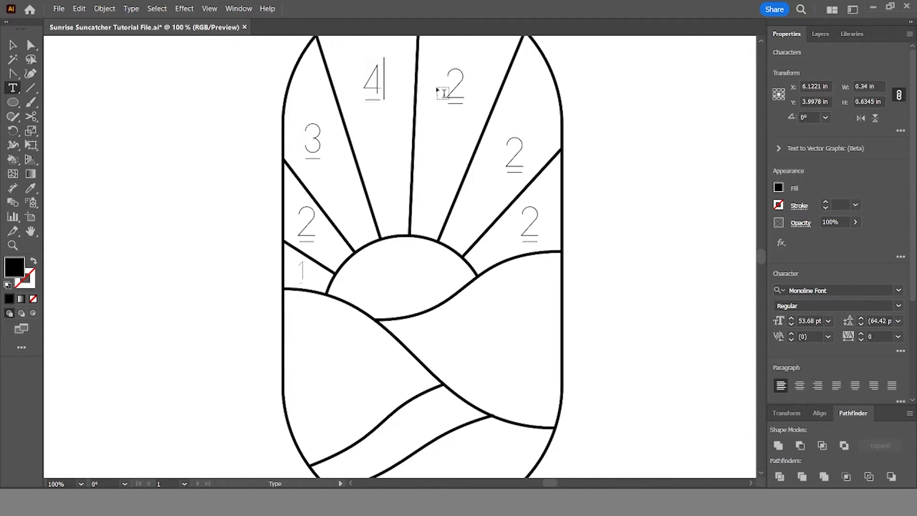
Step: Renumber the three copied 2s in the rays on the sun's right side clockwise as 5, 6 and 7
{"action": "double_click", "coordinate": [447, 81]}
{"action": "type", "text": "5"}
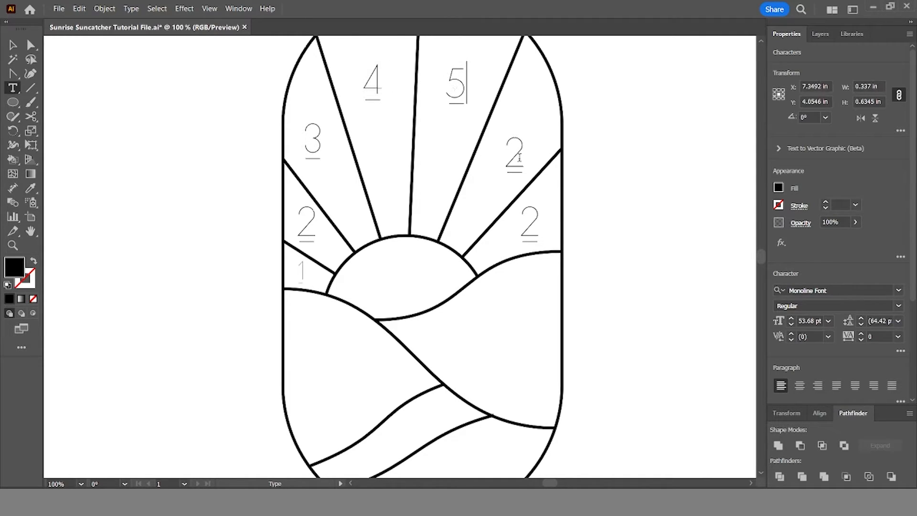
{"action": "double_click", "coordinate": [512, 152]}
{"action": "type", "text": "6"}
{"action": "double_click", "coordinate": [530, 223]}
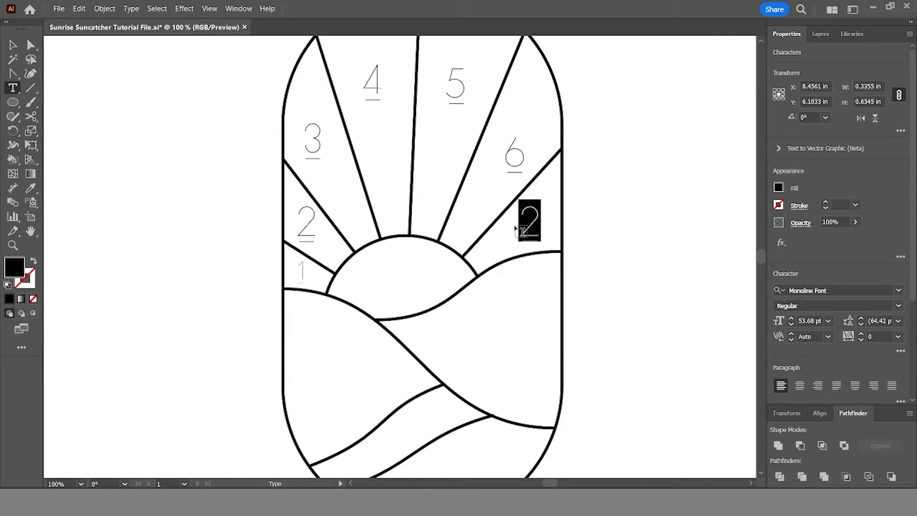
{"action": "type", "text": "7"}
{"action": "key", "text": "Escape"}
Step: Copy the 7 into the sun piece and change the copy to 8
{"action": "left_click_drag", "start_coordinate": [529, 225], "coordinate": [397, 278]}
{"action": "key", "text": "t"}
{"action": "left_click", "coordinate": [407, 275]}
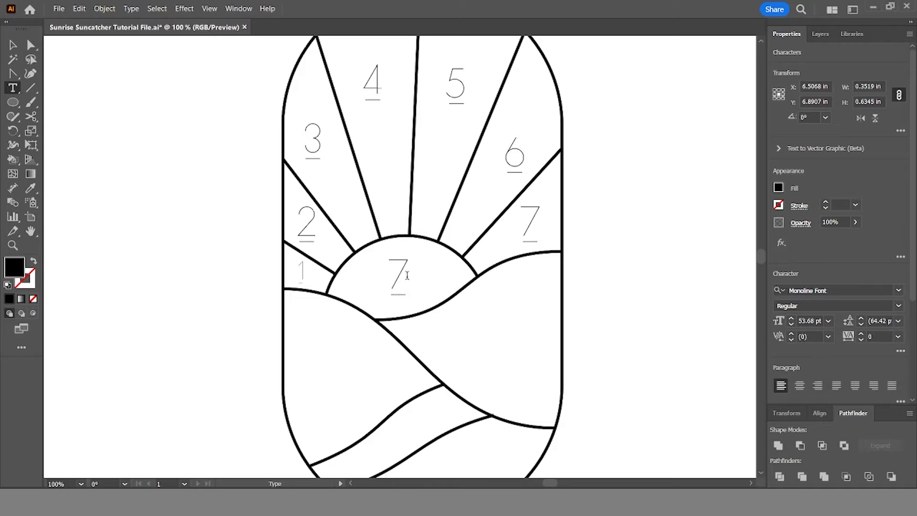
{"action": "key", "text": "BackSpace"}
{"action": "type", "text": "8"}
{"action": "key", "text": "Escape"}
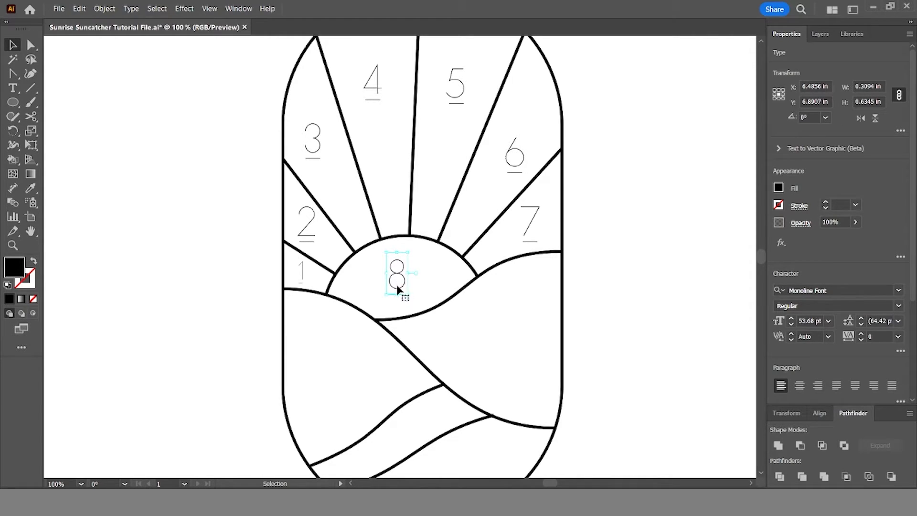
Step: Copy the 8 into the large right and left hill pieces, renumbering the right copy 9 and the left copy 10
{"action": "left_click_drag", "start_coordinate": [399, 277], "coordinate": [500, 340]}
{"action": "left_click_drag", "start_coordinate": [500, 337], "coordinate": [334, 374]}
{"action": "scroll", "coordinate": [333, 375], "scroll_direction": "down", "scroll_amount": 2}
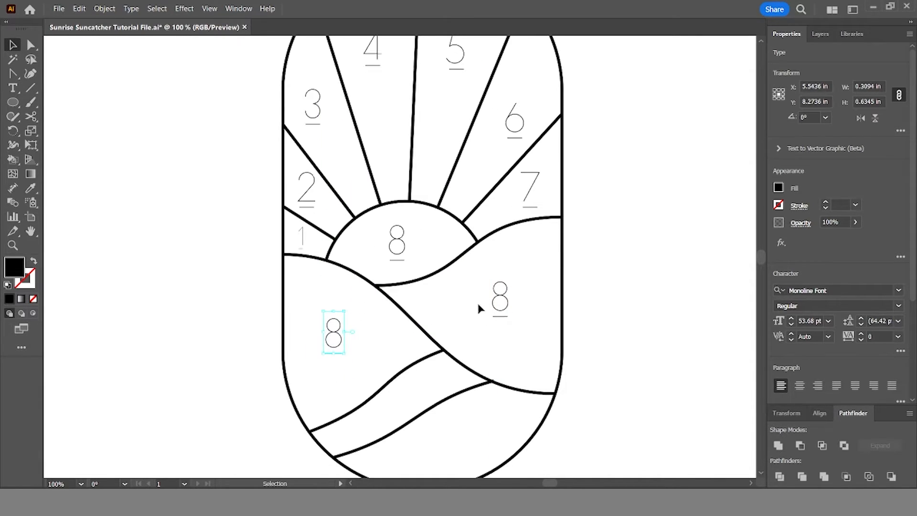
{"action": "key", "text": "t"}
{"action": "double_click", "coordinate": [501, 294]}
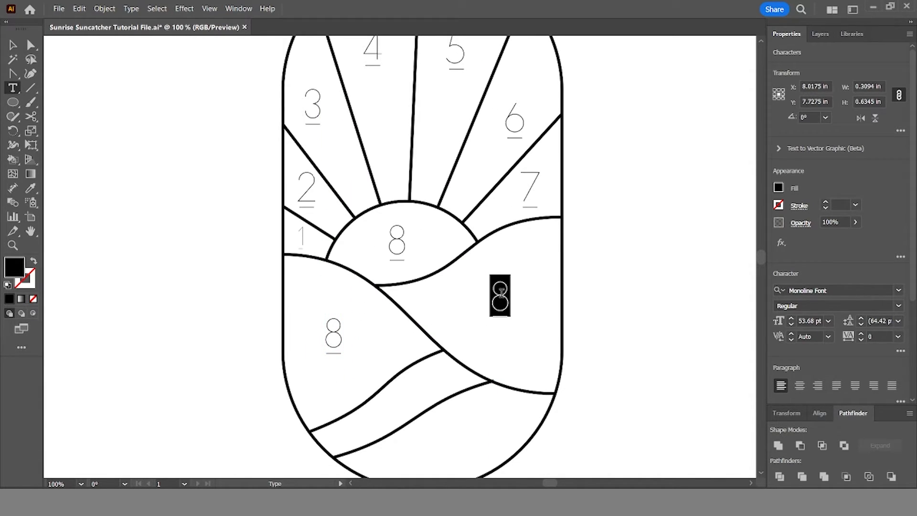
{"action": "type", "text": "9"}
{"action": "double_click", "coordinate": [333, 339]}
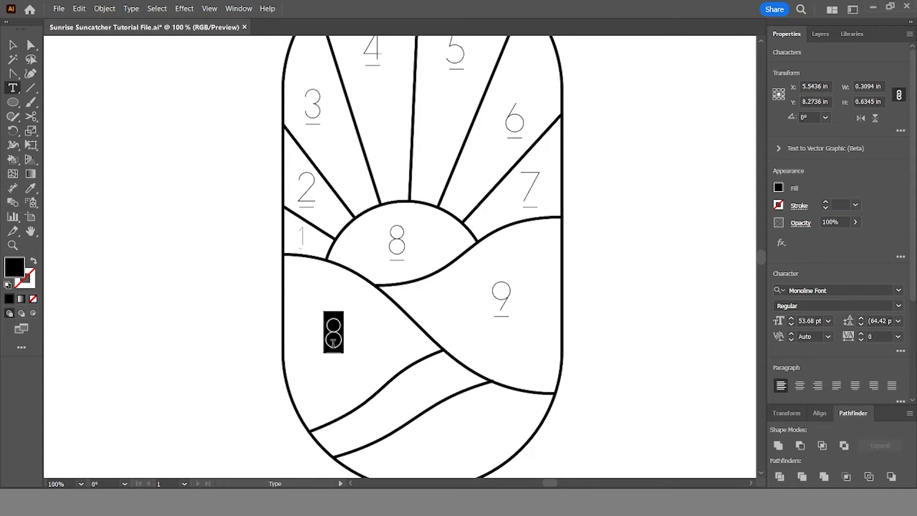
{"action": "type", "text": "10"}
{"action": "key", "text": "Escape"}
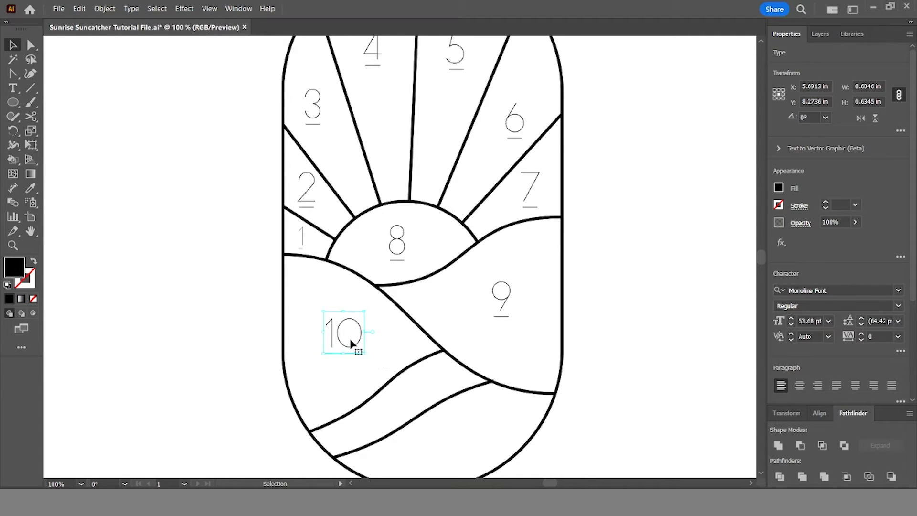
{"action": "left_click_drag", "start_coordinate": [351, 342], "coordinate": [346, 351]}
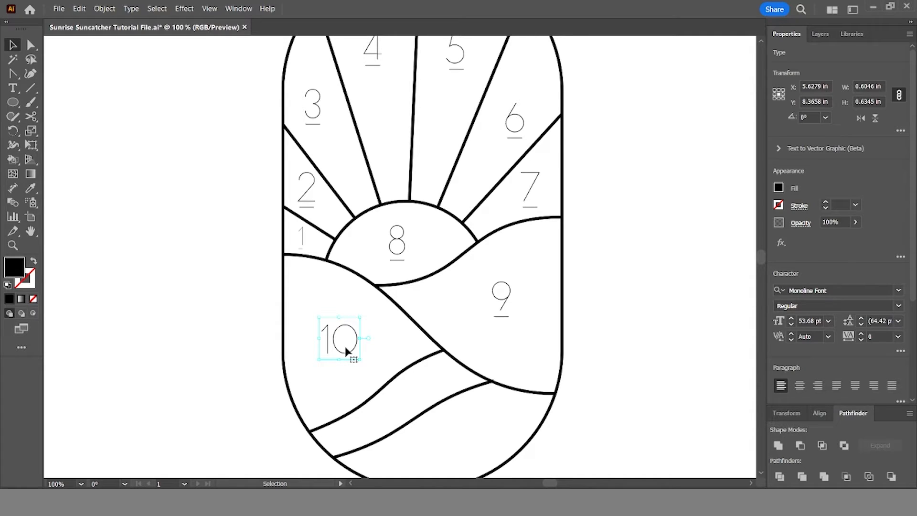
Step: Scale the 2 in its ray piece down to about 38 pt
{"action": "left_click", "coordinate": [308, 200]}
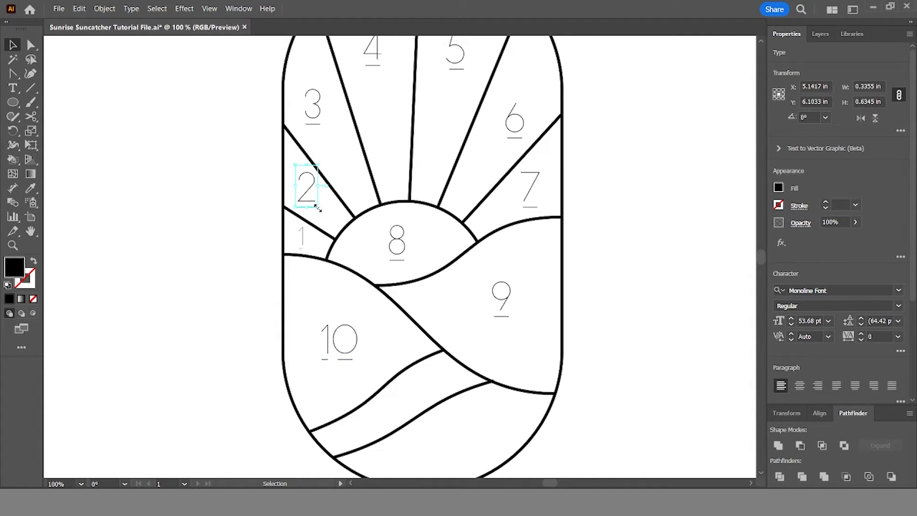
{"action": "mouse_move", "coordinate": [309, 201]}
{"action": "left_mouse_down"}
{"action": "mouse_move", "coordinate": [301, 188]}
{"action": "mouse_move", "coordinate": [309, 199]}
{"action": "left_mouse_up"}
{"action": "scroll", "coordinate": [532, 270], "scroll_direction": "up", "scroll_amount": 1}
{"action": "scroll", "coordinate": [533, 272], "scroll_direction": "up", "scroll_amount": 2}
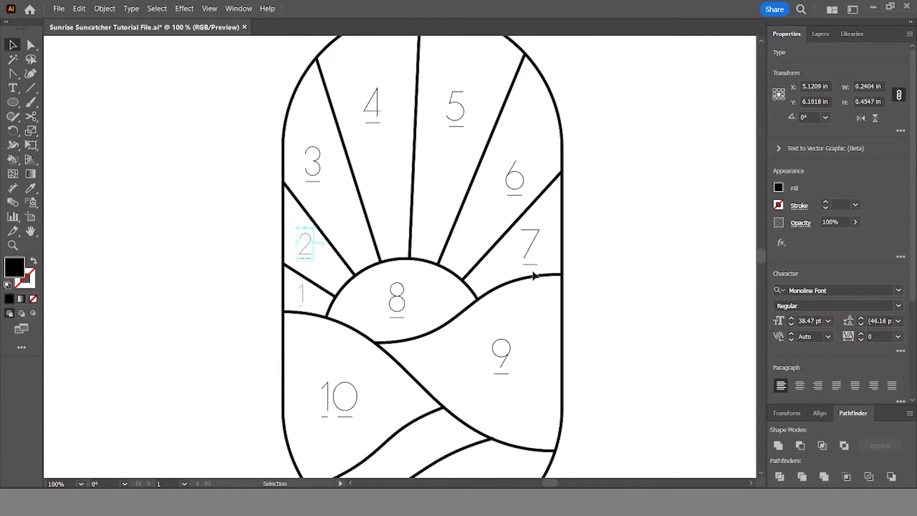
{"action": "scroll", "coordinate": [533, 276], "scroll_direction": "up", "scroll_amount": 1}
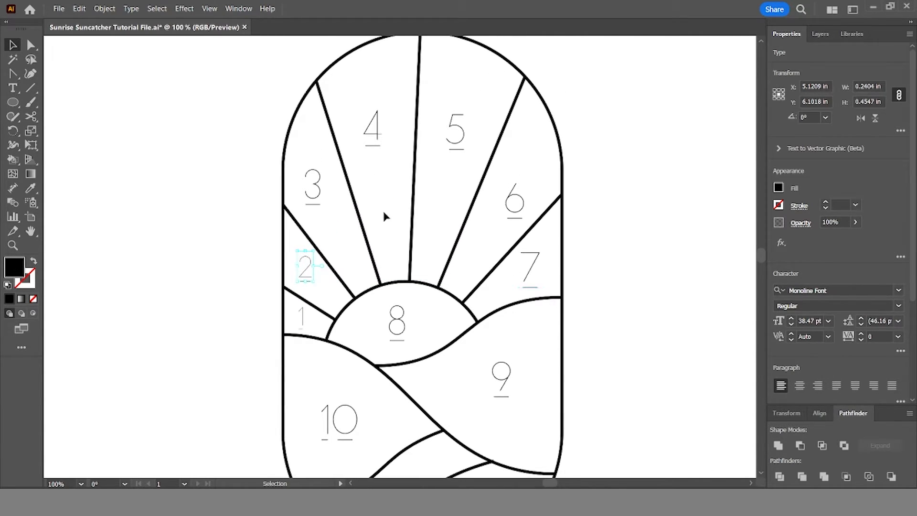
Step: Copy the 10 into the bottom hill piece and the narrow band above it, scaling the band's copy to about 35 pt
{"action": "scroll", "coordinate": [386, 216], "scroll_direction": "down", "scroll_amount": 5}
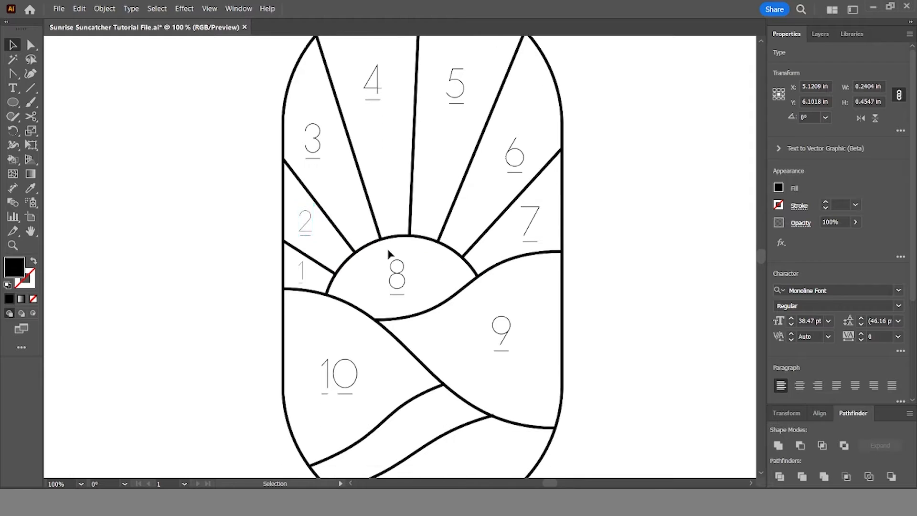
{"action": "left_click", "coordinate": [335, 306]}
{"action": "left_click_drag", "start_coordinate": [342, 307], "coordinate": [406, 367]}
{"action": "left_click", "coordinate": [411, 367]}
Step: Change the copied 10 in the narrow hill band to 11
{"action": "double_click", "coordinate": [406, 367]}
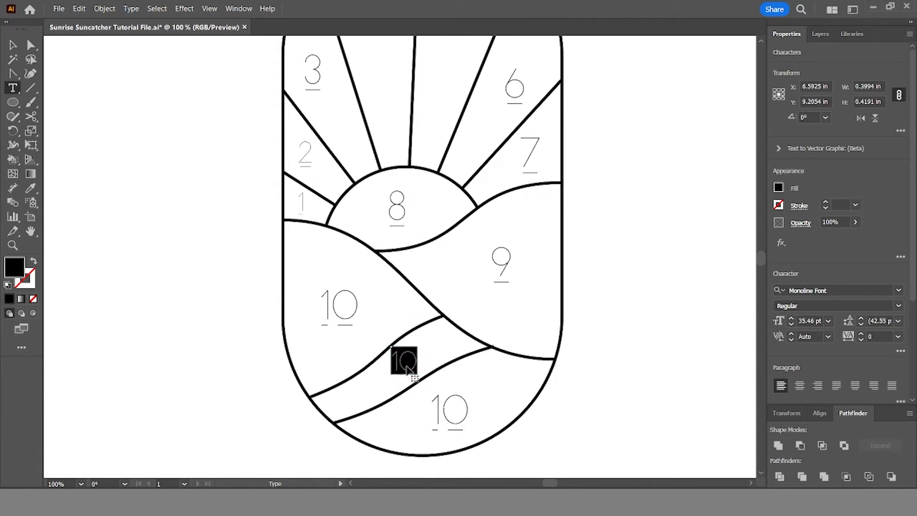
{"action": "type", "text": "11"}
{"action": "key", "text": "Escape"}
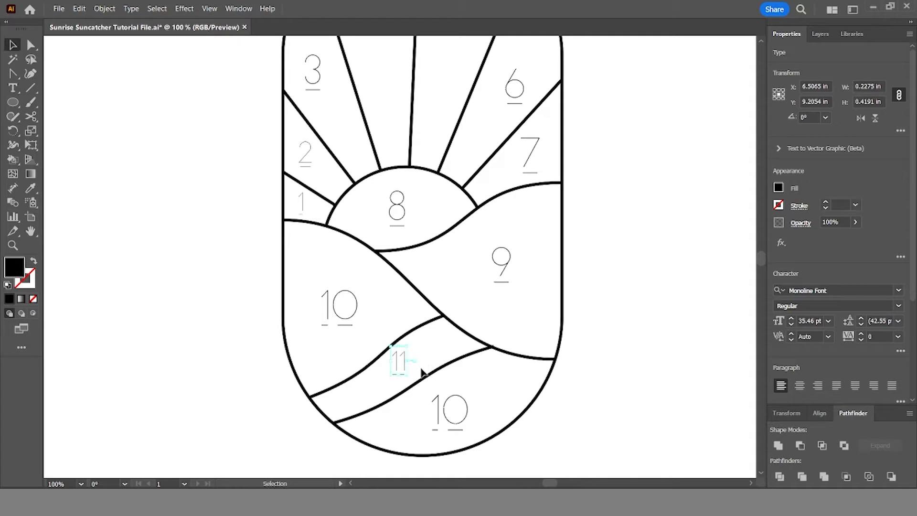
Step: Change the copied 10 in the bottom hill piece to 12
{"action": "double_click", "coordinate": [438, 411]}
{"action": "double_click", "coordinate": [447, 411]}
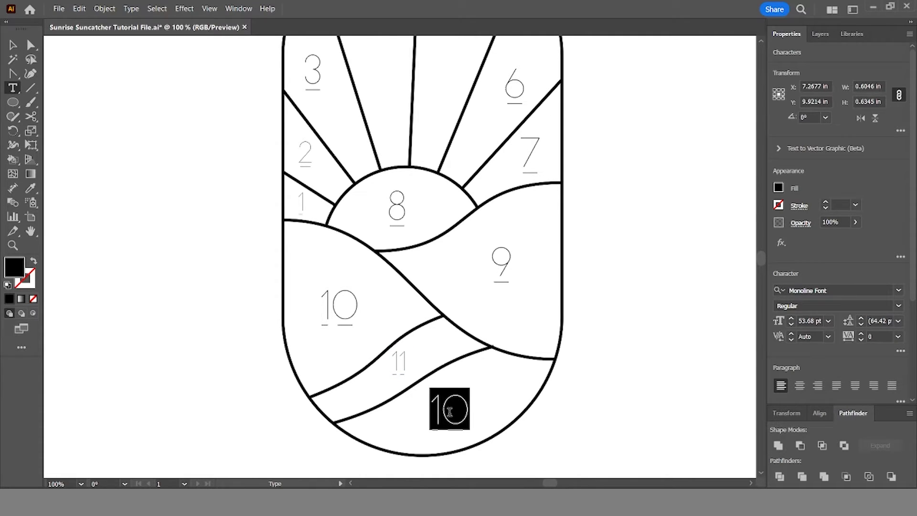
{"action": "type", "text": "12"}
{"action": "key", "text": "Escape"}
{"action": "left_click", "coordinate": [538, 431]}
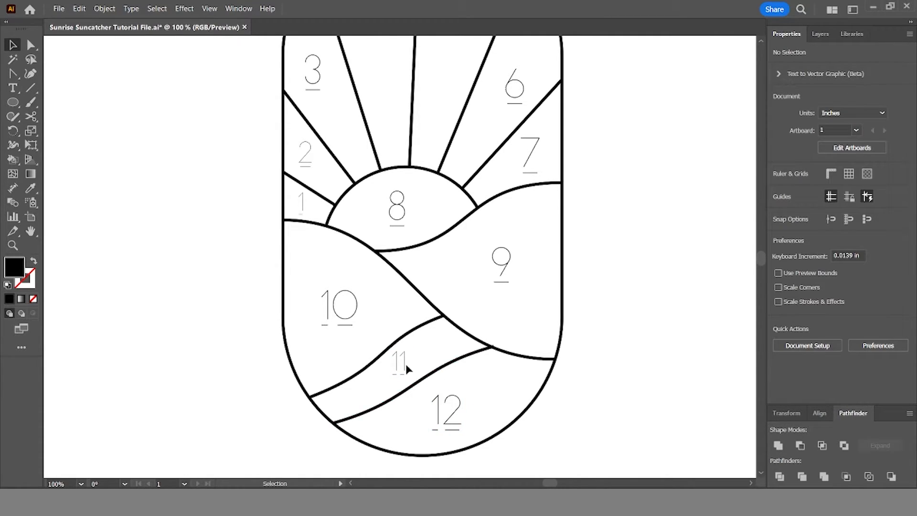
Step: Nudge the 11, 10 and 9 into better positions within their hill pieces
{"action": "left_click_drag", "start_coordinate": [405, 363], "coordinate": [402, 365]}
{"action": "left_click", "coordinate": [605, 405]}
{"action": "left_click_drag", "start_coordinate": [346, 323], "coordinate": [341, 319]}
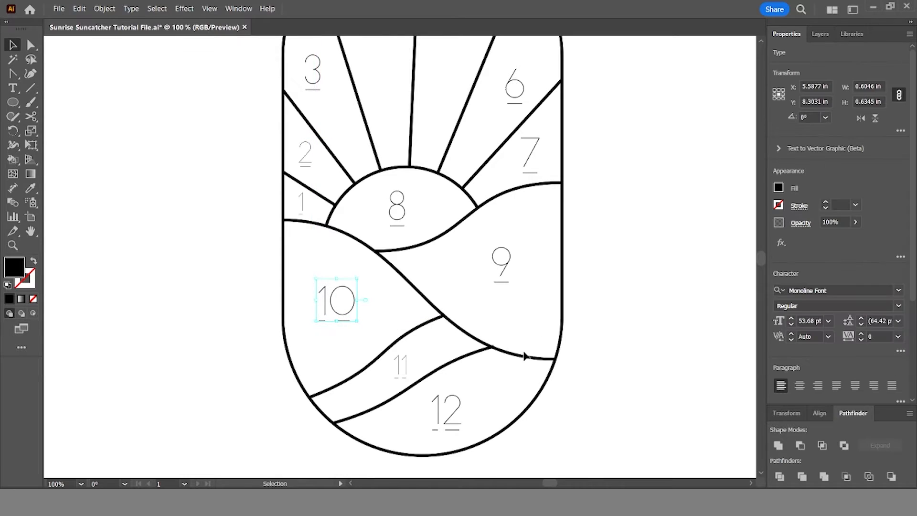
{"action": "scroll", "coordinate": [522, 350], "scroll_direction": "up", "scroll_amount": 2}
{"action": "left_click_drag", "start_coordinate": [502, 323], "coordinate": [504, 319]}
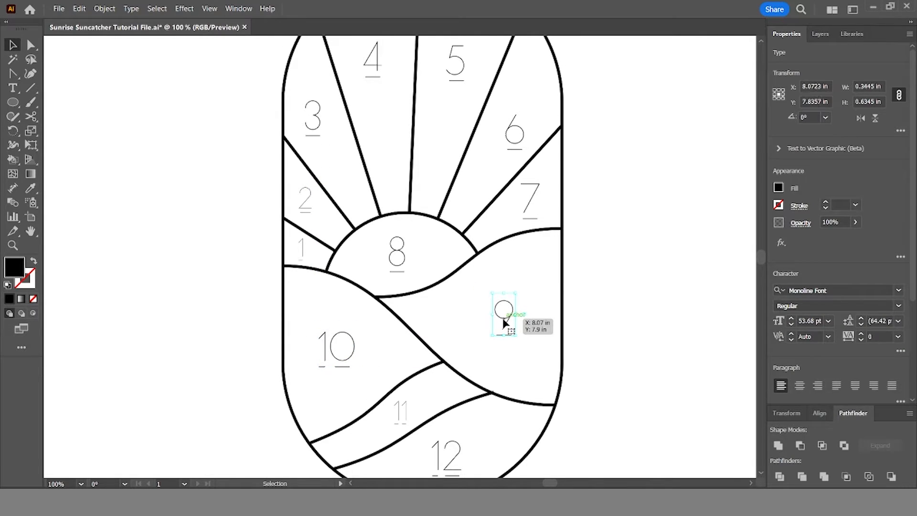
Step: Reposition the 7, 6, 5, 4 and 3 slightly so each sits centred in its ray piece
{"action": "left_click_drag", "start_coordinate": [530, 203], "coordinate": [514, 193]}
{"action": "scroll", "coordinate": [533, 200], "scroll_direction": "up", "scroll_amount": 2}
{"action": "double_click", "coordinate": [514, 193]}
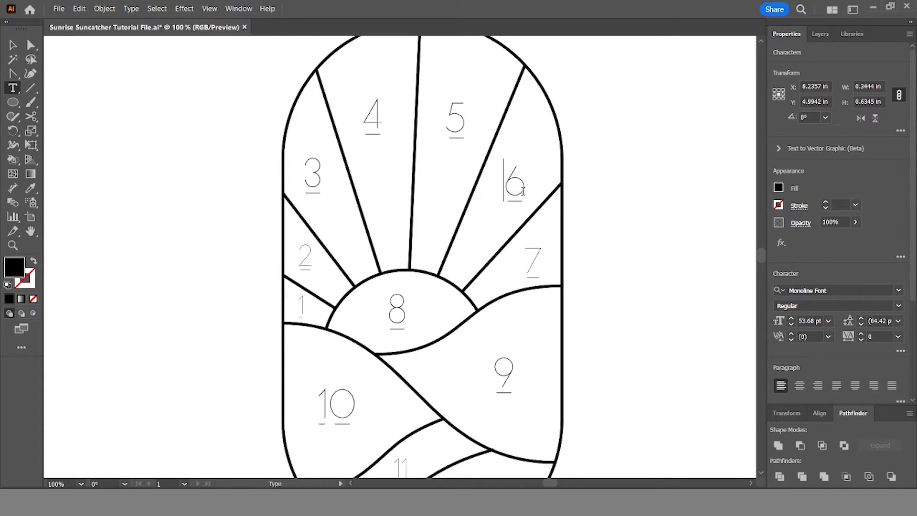
{"action": "left_click", "coordinate": [593, 176]}
{"action": "left_click", "coordinate": [12, 45]}
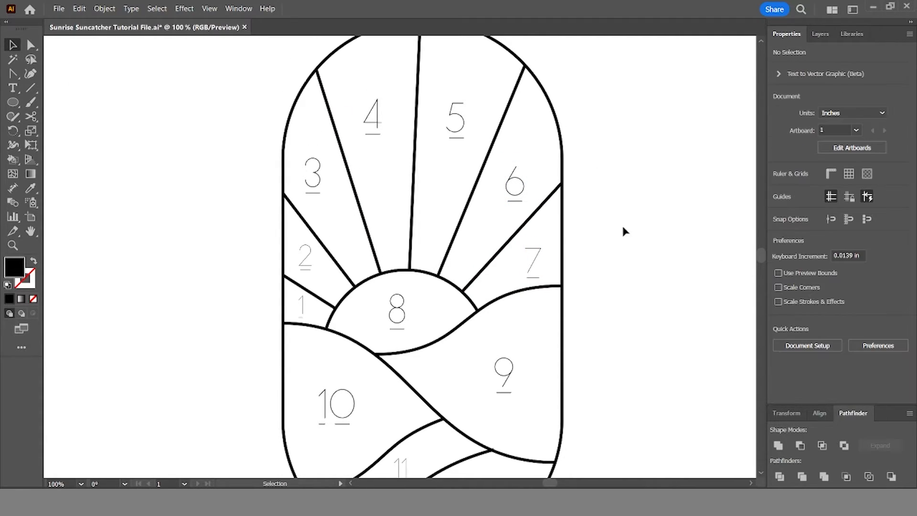
{"action": "left_click_drag", "start_coordinate": [515, 189], "coordinate": [462, 155]}
{"action": "scroll", "coordinate": [463, 198], "scroll_direction": "up", "scroll_amount": 2}
{"action": "left_click_drag", "start_coordinate": [371, 163], "coordinate": [367, 139]}
{"action": "left_click_drag", "start_coordinate": [320, 216], "coordinate": [320, 212]}
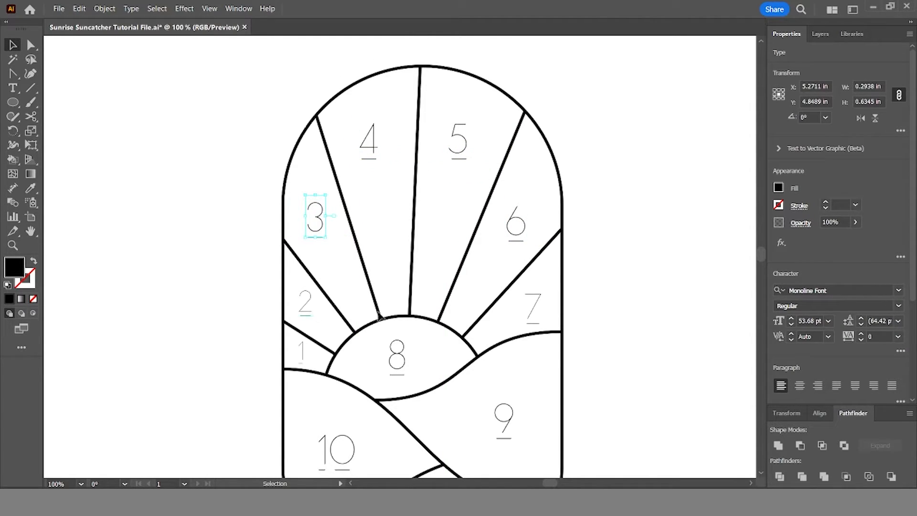
Step: Review the size and placement of the number labels across the whole pattern
{"action": "scroll", "coordinate": [411, 306], "scroll_direction": "down", "scroll_amount": 2}
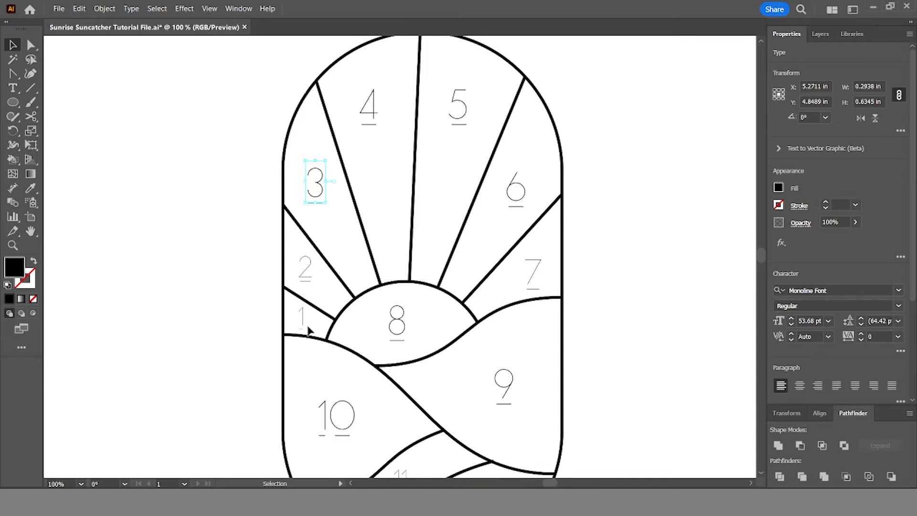
{"action": "scroll", "coordinate": [312, 331], "scroll_direction": "down", "scroll_amount": 3}
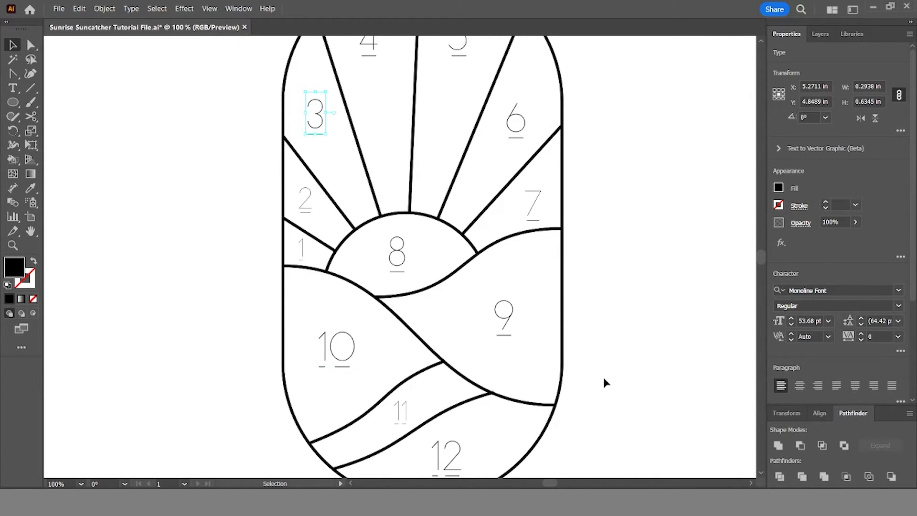
{"action": "scroll", "coordinate": [605, 382], "scroll_direction": "up", "scroll_amount": 1}
{"action": "left_click", "coordinate": [640, 362]}
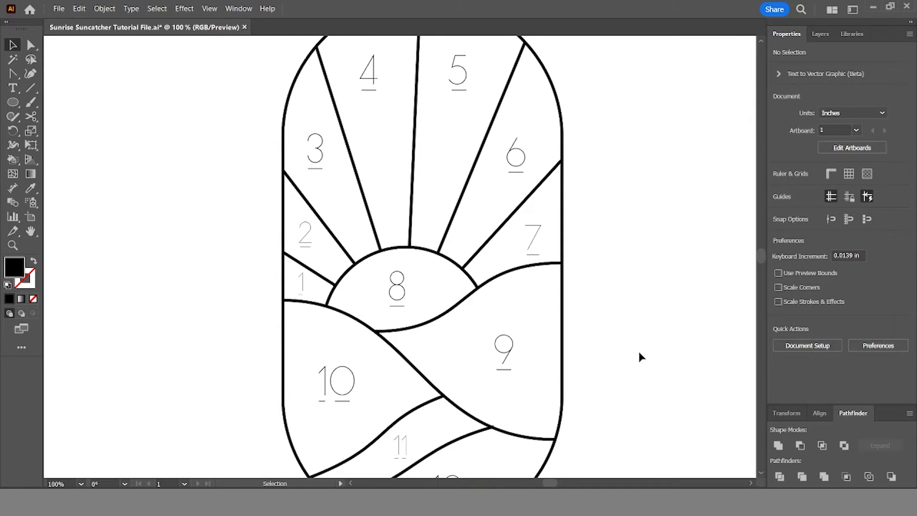
{"action": "scroll", "coordinate": [637, 347], "scroll_direction": "up", "scroll_amount": 1}
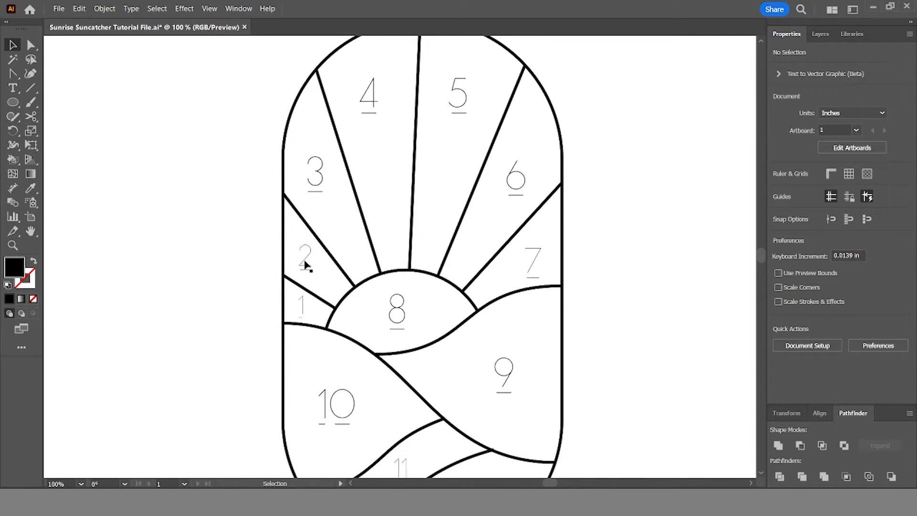
{"action": "scroll", "coordinate": [434, 313], "scroll_direction": "down", "scroll_amount": 2}
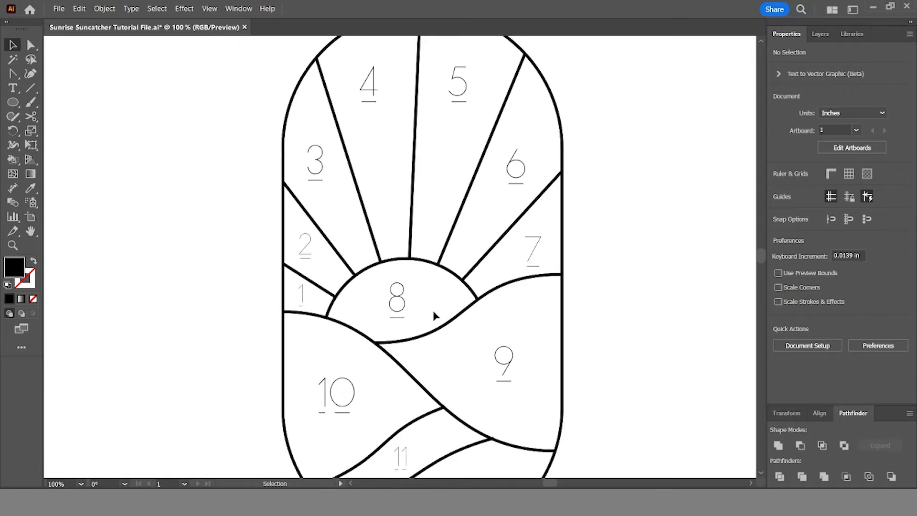
{"action": "scroll", "coordinate": [450, 449], "scroll_direction": "down", "scroll_amount": 1}
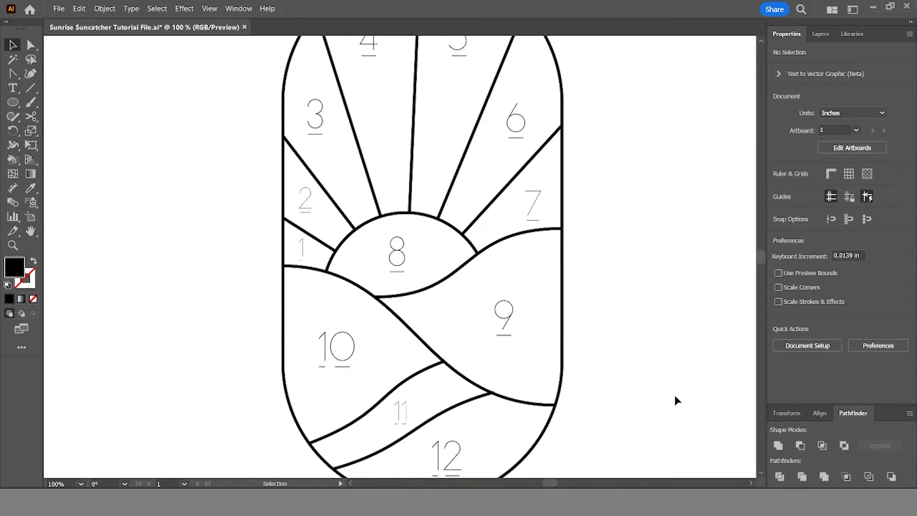
{"action": "scroll", "coordinate": [674, 393], "scroll_direction": "up", "scroll_amount": 3}
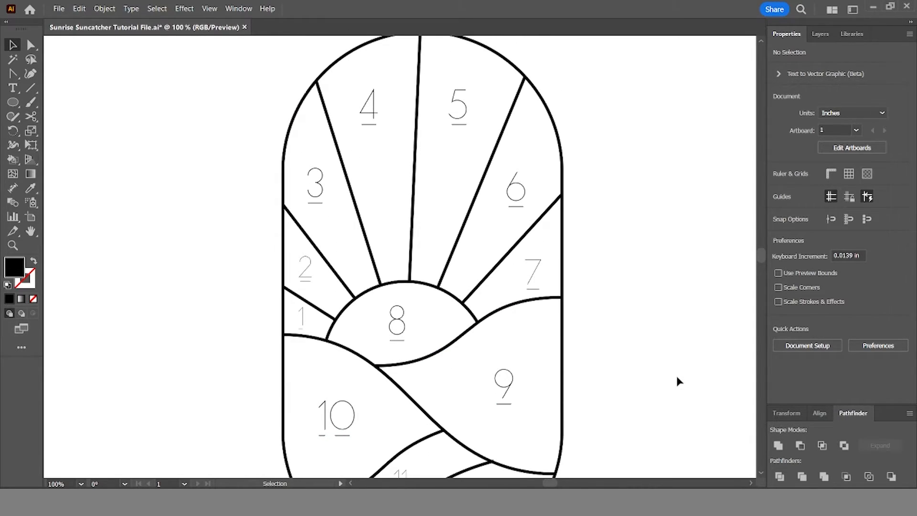
Step: Select everything on the Numbers - DO NOT EDIT layer and convert the text to outlines
{"action": "left_click", "coordinate": [820, 34]}
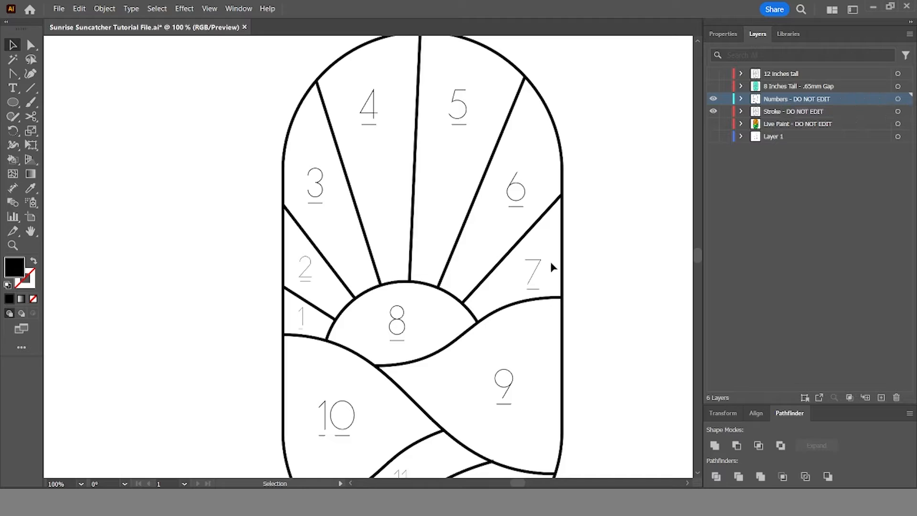
{"action": "left_click", "coordinate": [391, 336]}
{"action": "key", "text": "ctrl+shift+a"}
{"action": "left_click", "coordinate": [897, 99]}
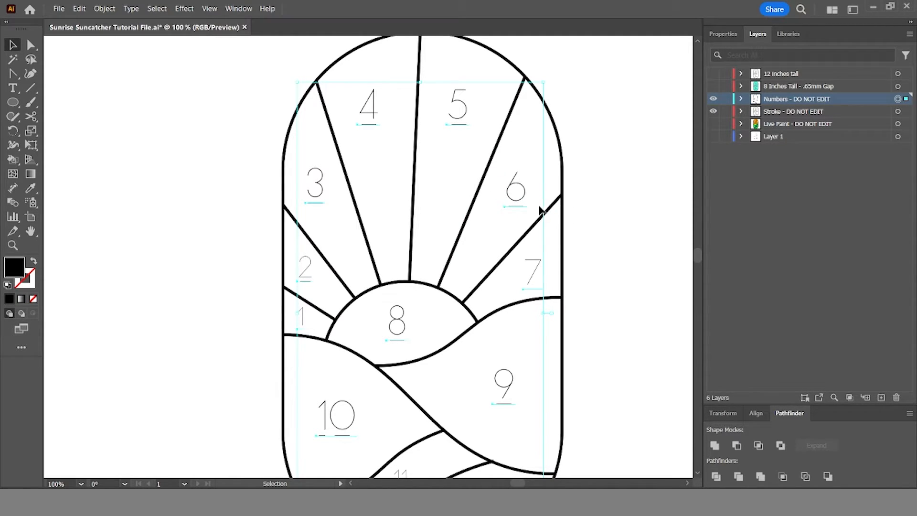
{"action": "left_click", "coordinate": [132, 9]}
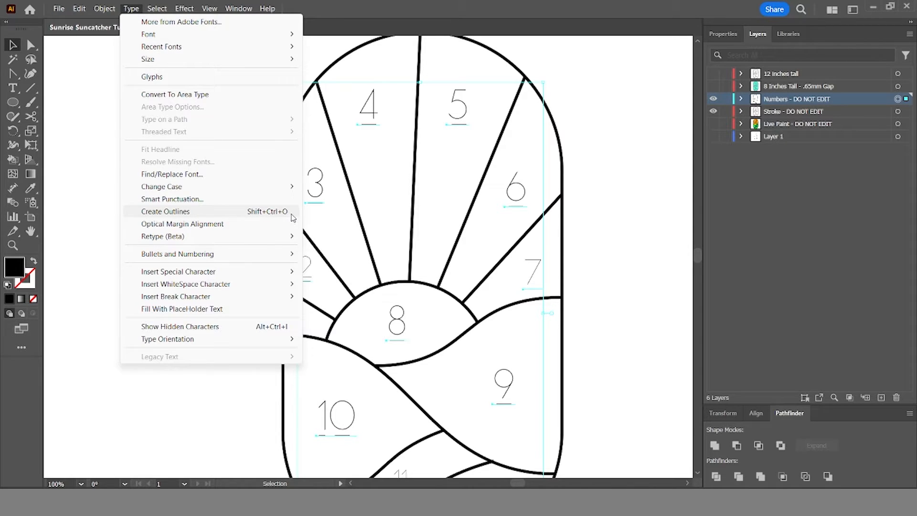
{"action": "left_click", "coordinate": [267, 212]}
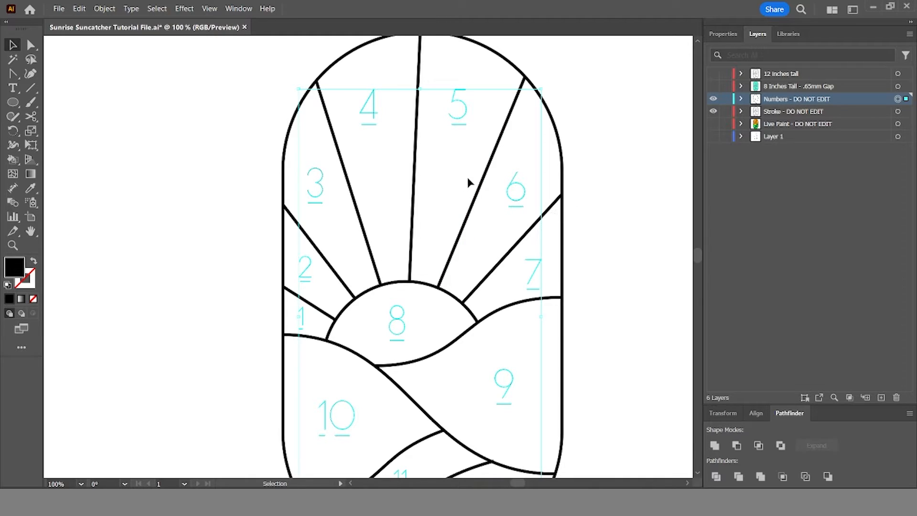
Step: Inspect the outlined 6 up close and the groups inside the Numbers - DO NOT EDIT layer
{"action": "scroll", "coordinate": [520, 196], "scroll_direction": "up", "scroll_amount": 5}
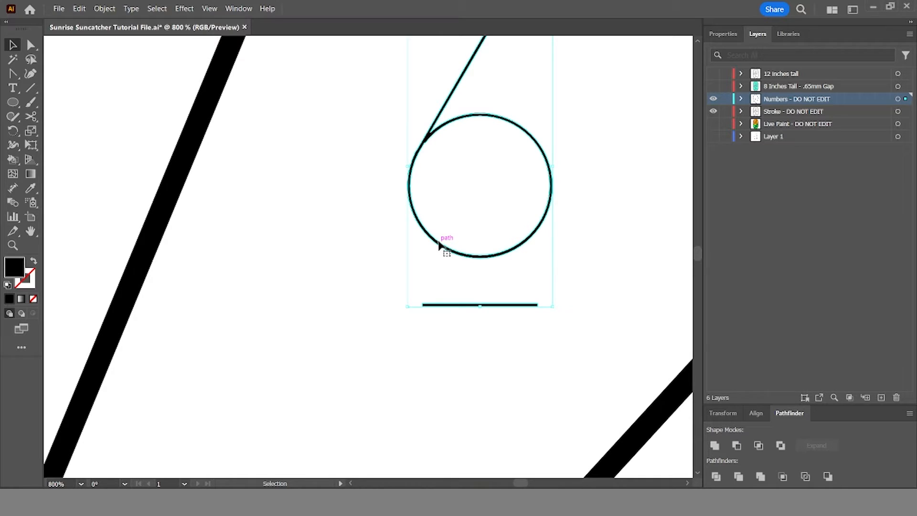
{"action": "left_click", "coordinate": [741, 99]}
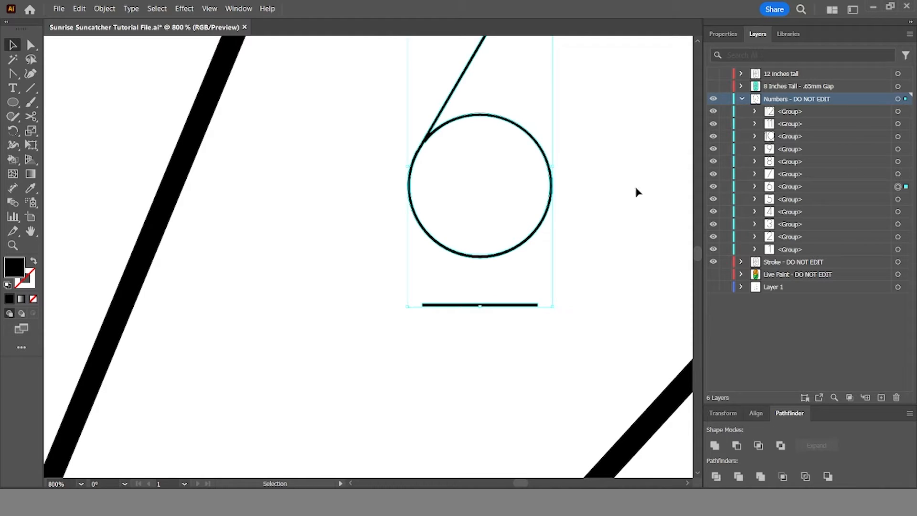
{"action": "left_click", "coordinate": [753, 111]}
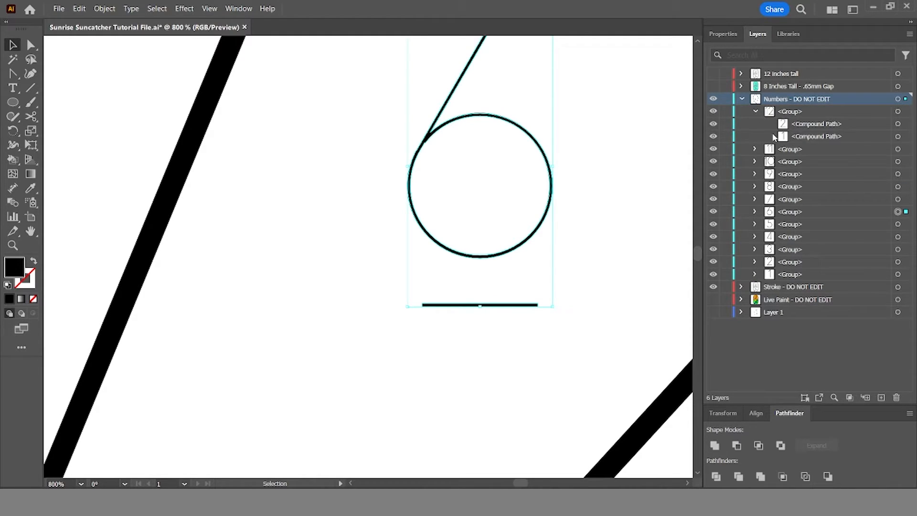
{"action": "left_click", "coordinate": [754, 111]}
{"action": "left_click", "coordinate": [653, 185]}
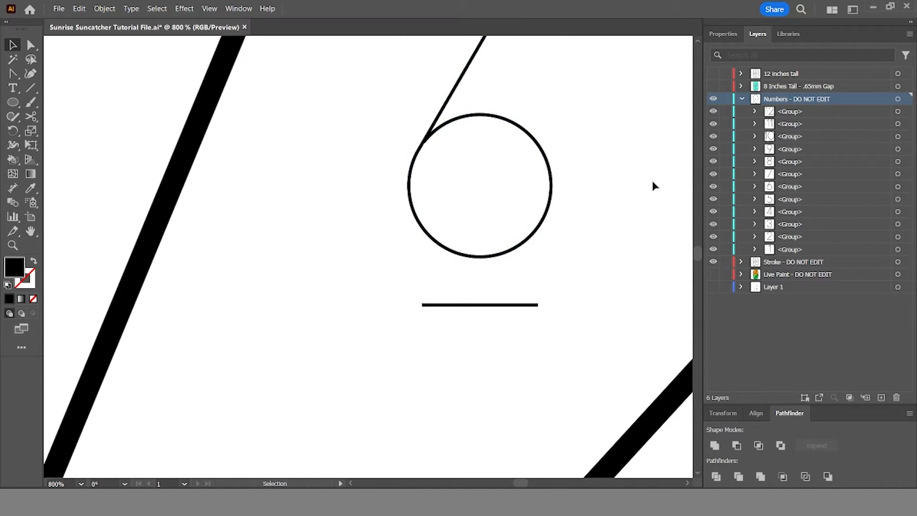
{"action": "key", "text": "ctrl+0"}
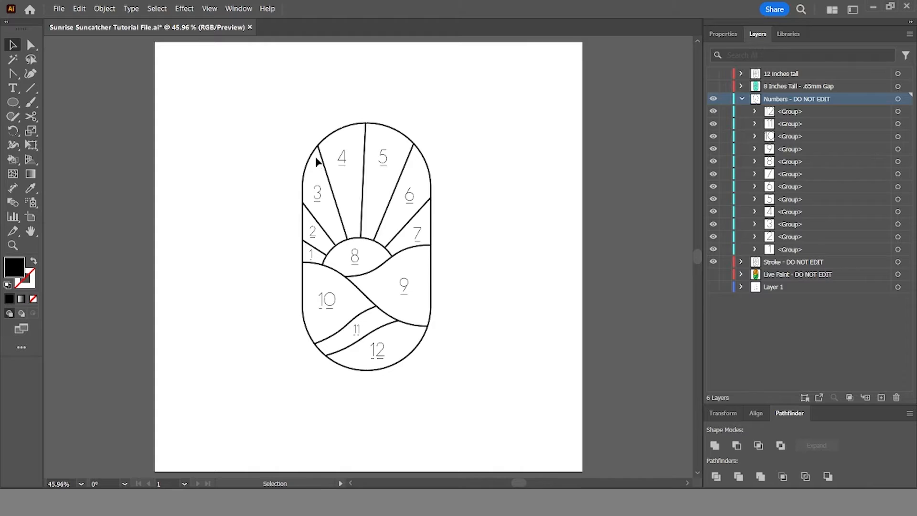
{"action": "left_click", "coordinate": [742, 99]}
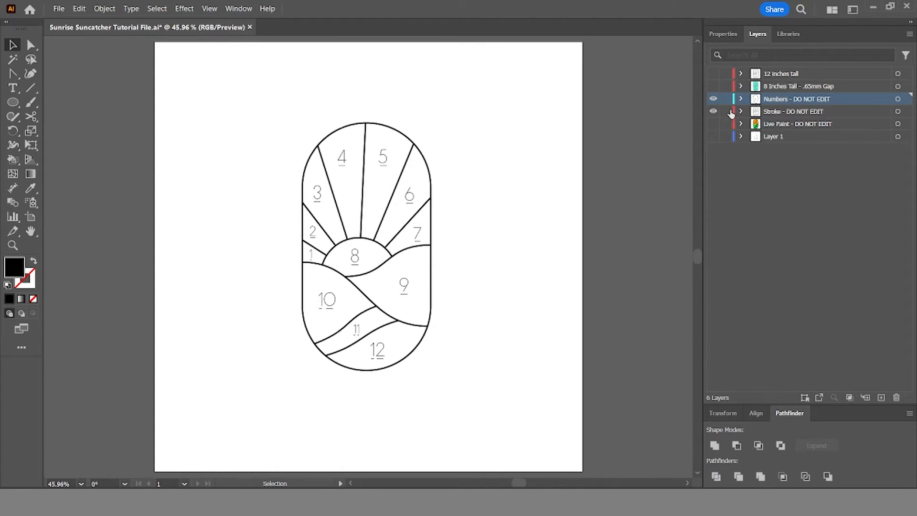
Step: Hide the Stroke - DO NOT EDIT layer and show the 12 inches tall layer together with the Numbers - DO NOT EDIT layer
{"action": "left_click", "coordinate": [714, 100]}
{"action": "left_click", "coordinate": [713, 111]}
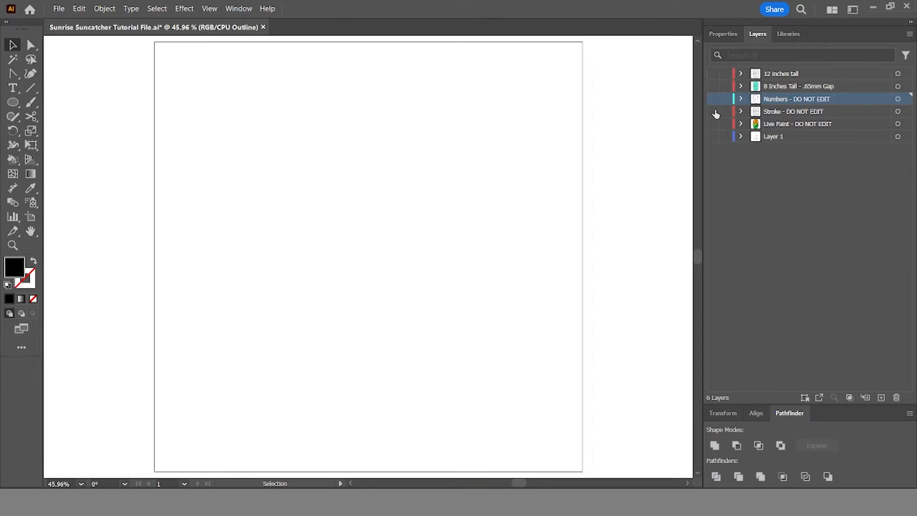
{"action": "left_click", "coordinate": [713, 74]}
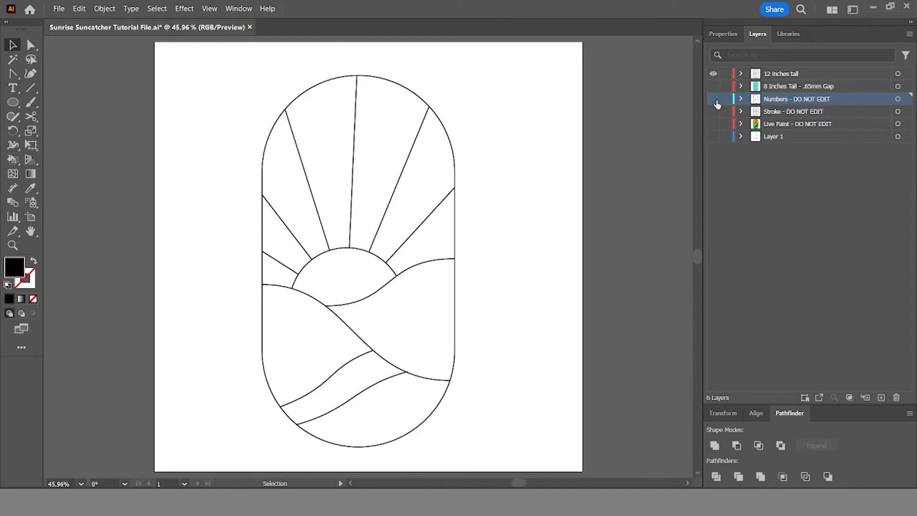
{"action": "left_click", "coordinate": [714, 99]}
Step: Duplicate the Numbers - DO NOT EDIT layer as "Numbers - 12 inches tall" and move the copy to the top of the layer stack
{"action": "left_click_drag", "start_coordinate": [895, 101], "coordinate": [880, 399]}
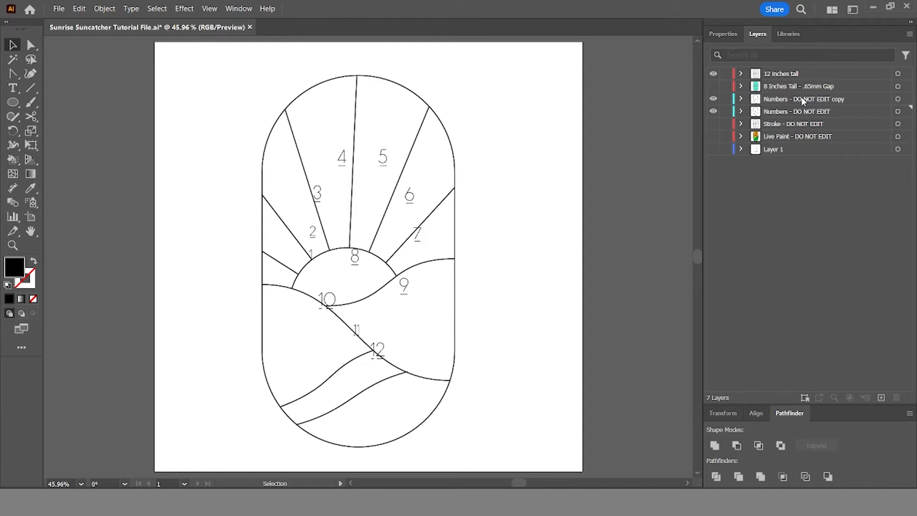
{"action": "double_click", "coordinate": [800, 98]}
{"action": "left_click_drag", "start_coordinate": [797, 99], "coordinate": [857, 99]}
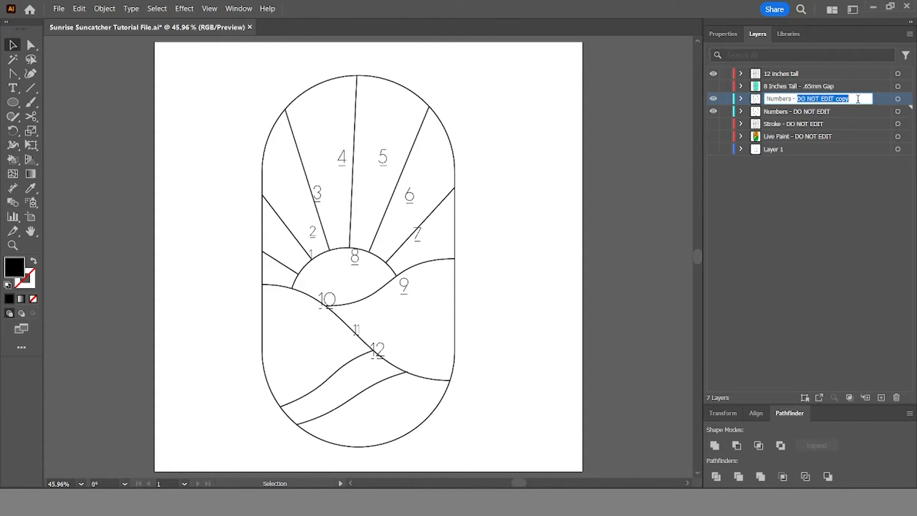
{"action": "type", "text": "12 inches"}
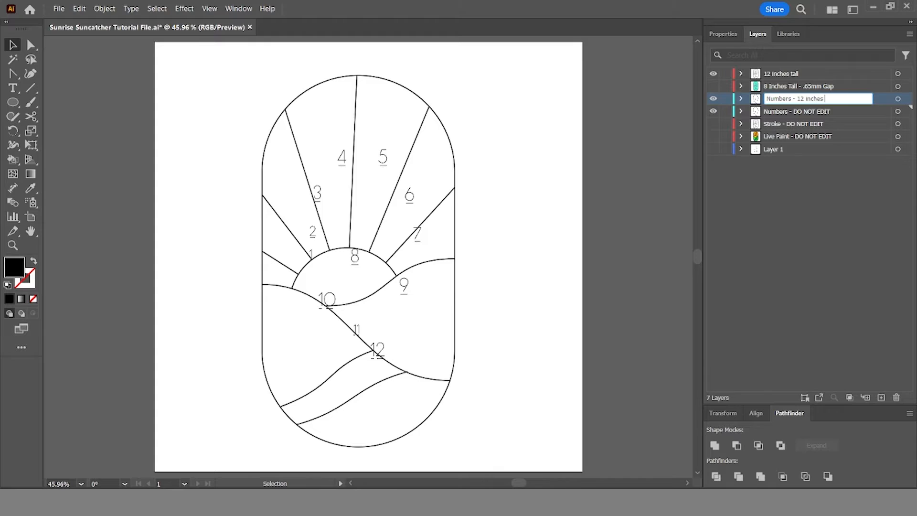
{"action": "type", "text": " tall"}
{"action": "key", "text": "Return"}
{"action": "left_click_drag", "start_coordinate": [801, 100], "coordinate": [798, 71]}
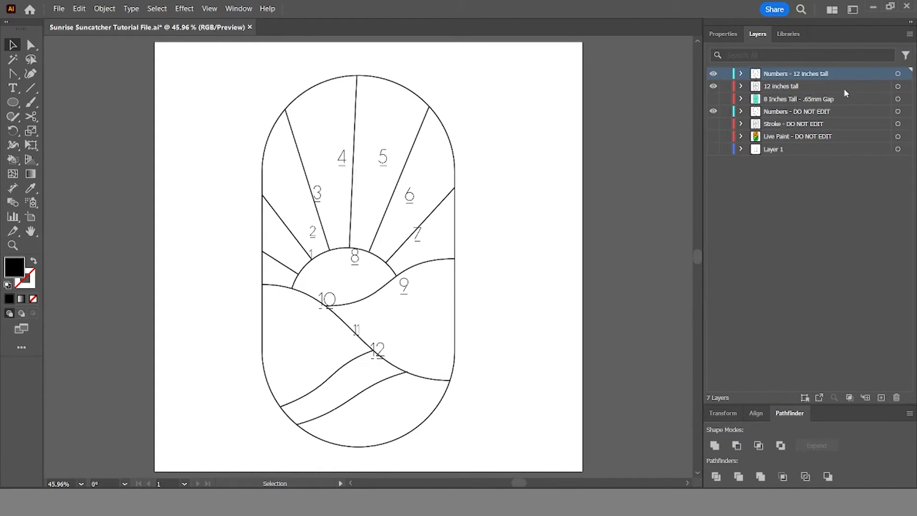
Step: Enlarge the whole set of labels on the Numbers - 12 inches tall layer and hide the Numbers - DO NOT EDIT layer
{"action": "left_click", "coordinate": [898, 74]}
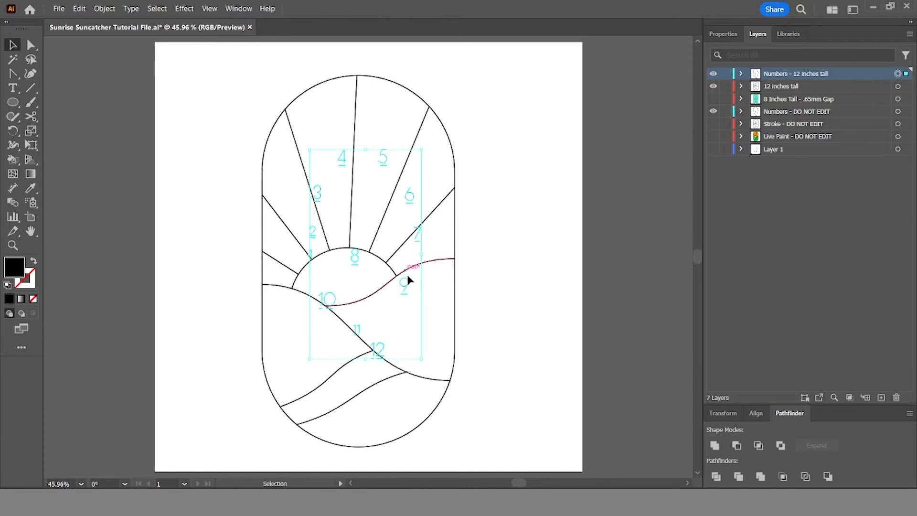
{"action": "left_click_drag", "start_coordinate": [428, 360], "coordinate": [460, 433]}
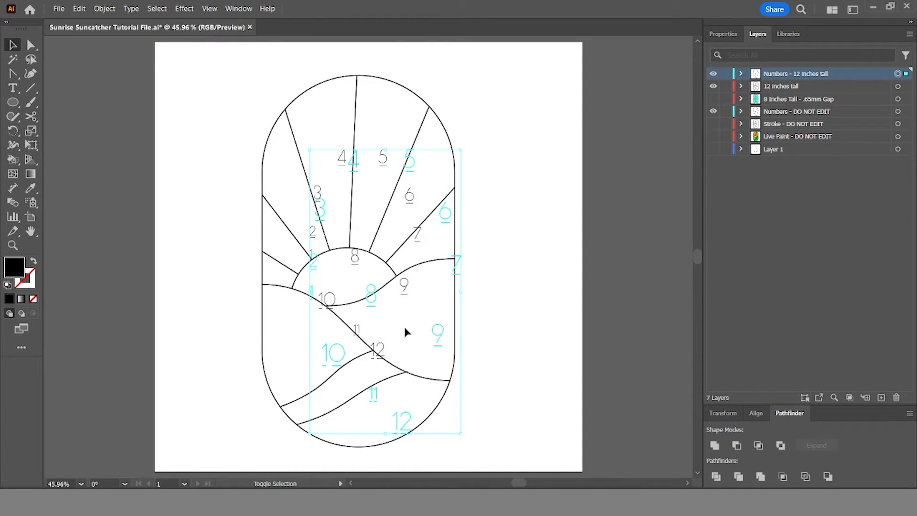
{"action": "left_click_drag", "start_coordinate": [372, 297], "coordinate": [363, 284]}
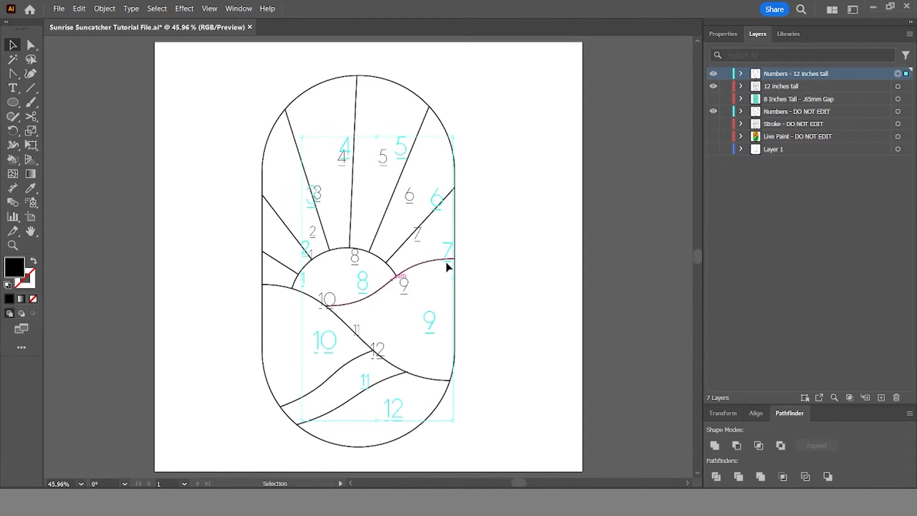
{"action": "left_click", "coordinate": [713, 111]}
{"action": "left_click", "coordinate": [359, 280]}
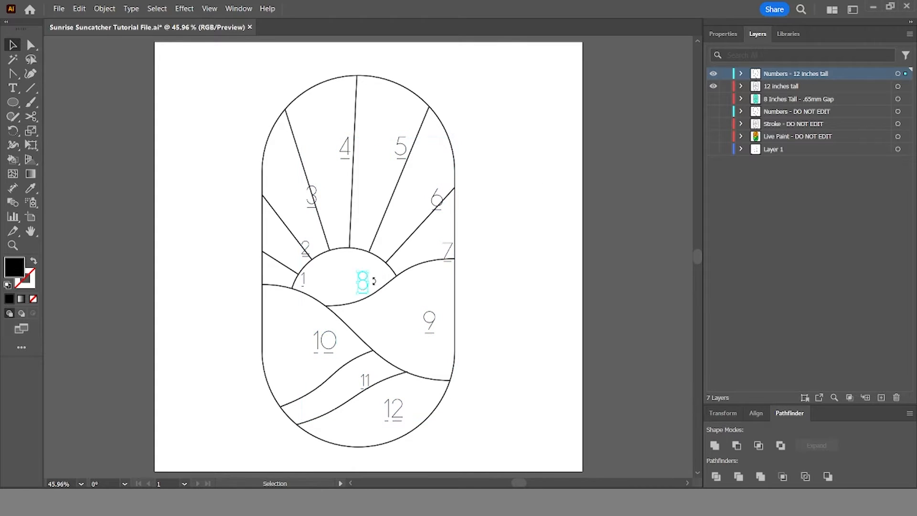
Step: Reposition and slightly enlarge the whole set of 12-inch numbers so each label sits inside its own pattern piece
{"action": "left_click", "coordinate": [897, 73]}
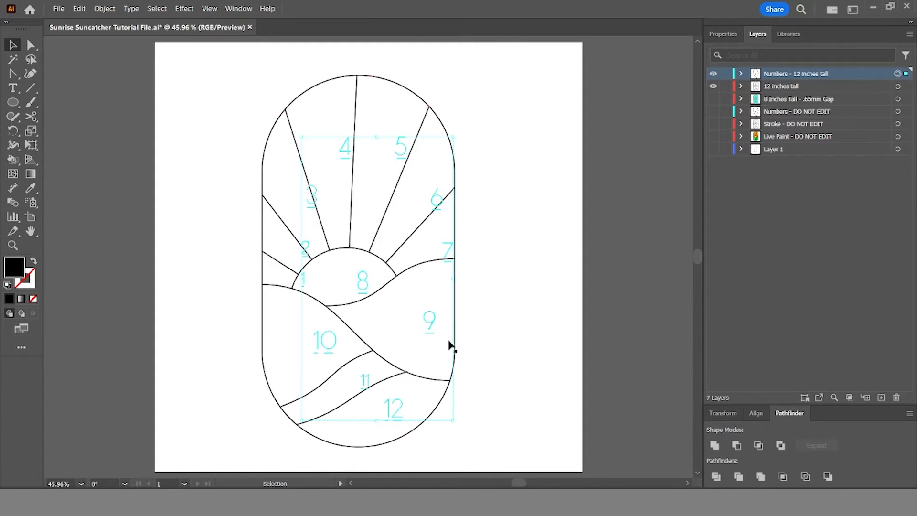
{"action": "left_click_drag", "start_coordinate": [431, 326], "coordinate": [409, 324]}
{"action": "left_click_drag", "start_coordinate": [431, 134], "coordinate": [451, 122]}
{"action": "left_click_drag", "start_coordinate": [424, 195], "coordinate": [425, 197]}
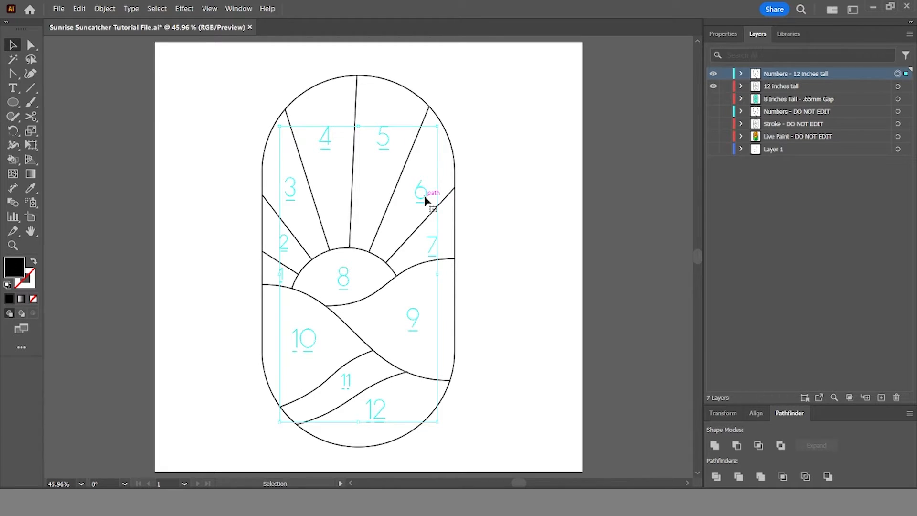
{"action": "left_click", "coordinate": [487, 212]}
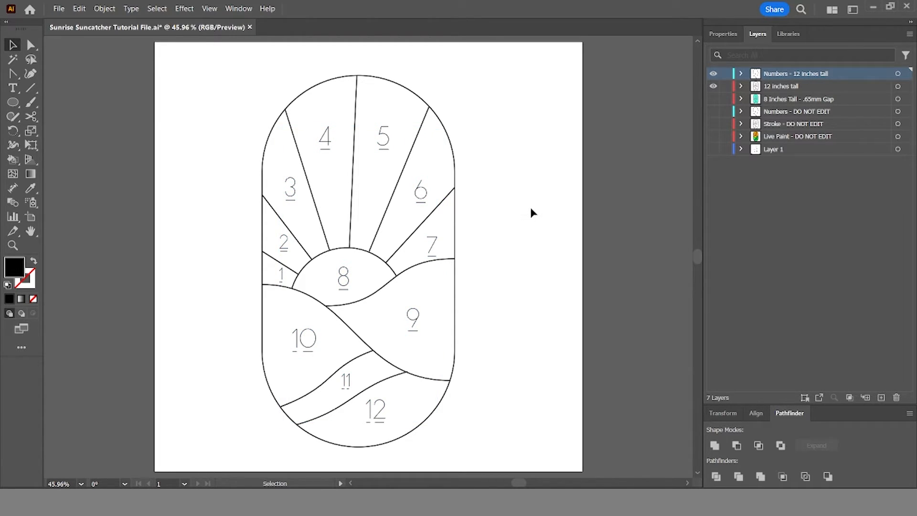
Step: Show only the Numbers - DO NOT EDIT and Stroke - DO NOT EDIT layers, duplicate both, and hide the originals
{"action": "left_click_drag", "start_coordinate": [712, 74], "coordinate": [712, 125]}
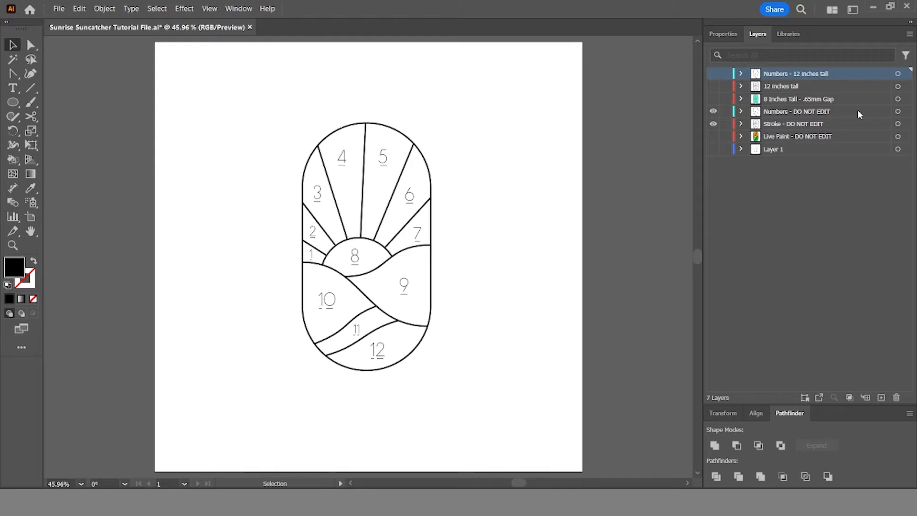
{"action": "left_click", "coordinate": [777, 115]}
{"action": "left_click", "coordinate": [771, 124], "text": "shift"}
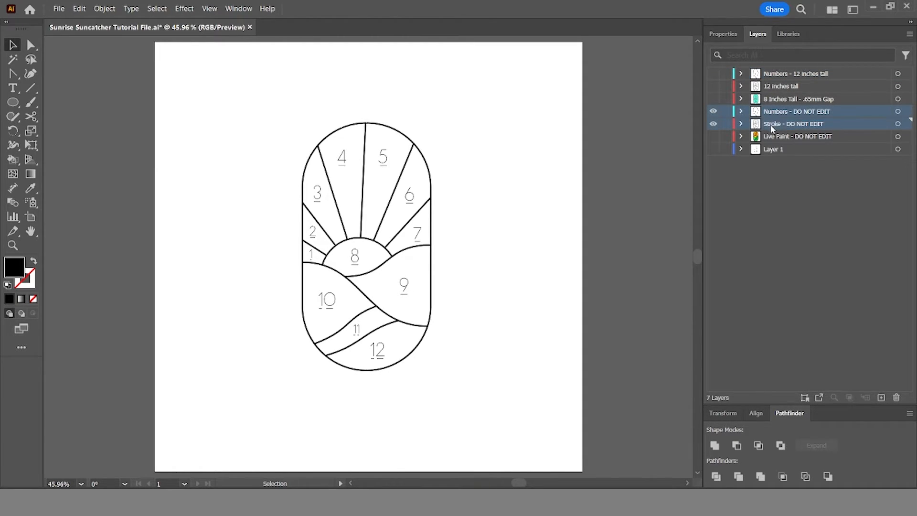
{"action": "left_click_drag", "start_coordinate": [773, 124], "coordinate": [881, 396]}
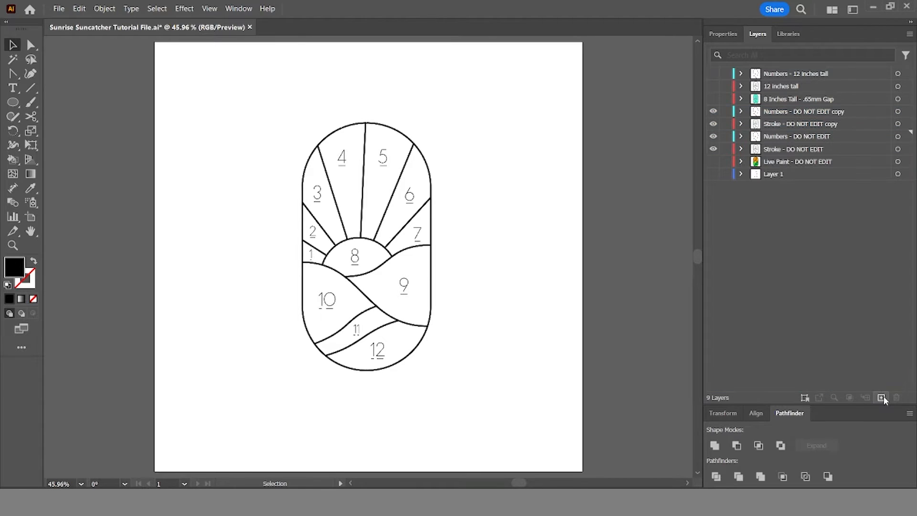
{"action": "left_click", "coordinate": [713, 137]}
{"action": "left_click", "coordinate": [714, 149]}
Step: Rename the copied numbers layer as "Numbers - 9.5 inches tall"
{"action": "left_click", "coordinate": [795, 113]}
{"action": "double_click", "coordinate": [796, 112]}
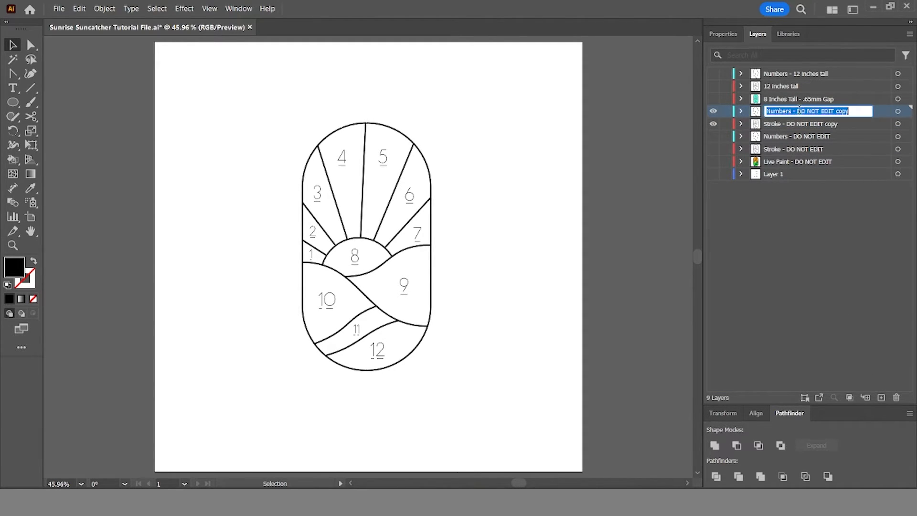
{"action": "left_click", "coordinate": [798, 111]}
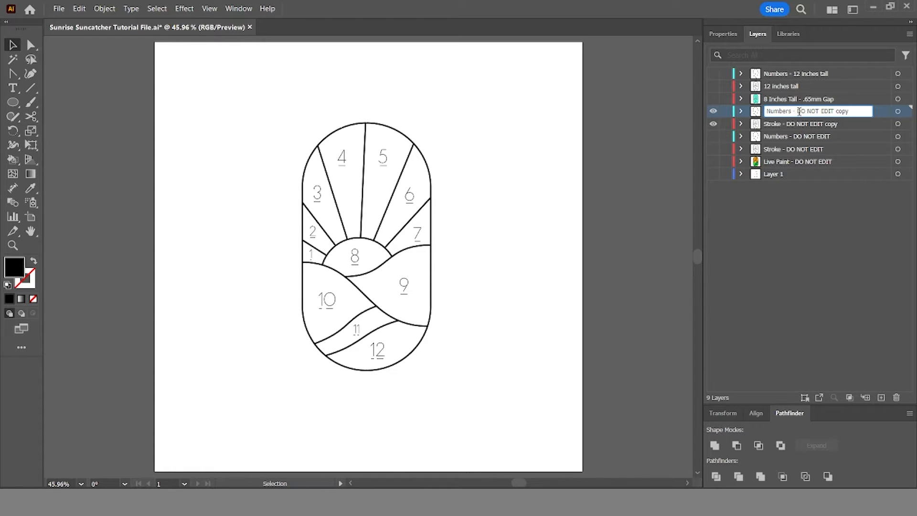
{"action": "left_click_drag", "start_coordinate": [796, 111], "coordinate": [853, 111]}
{"action": "type", "text": "9.5 inches tall"}
{"action": "key", "text": "Return"}
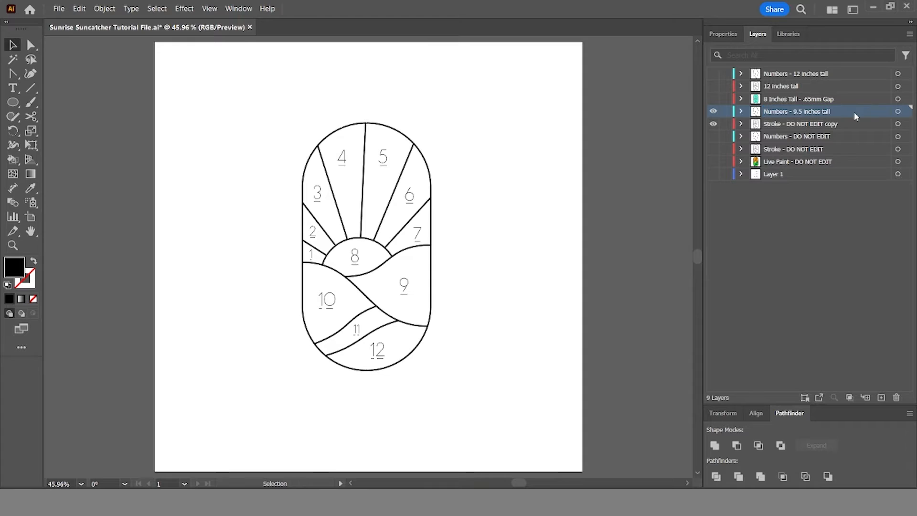
Step: Rename the copied stroke layer as "Stroke - 9.5 inches tall"
{"action": "double_click", "coordinate": [839, 124]}
{"action": "left_click_drag", "start_coordinate": [845, 124], "coordinate": [793, 125]}
{"action": "type", "text": "8"}
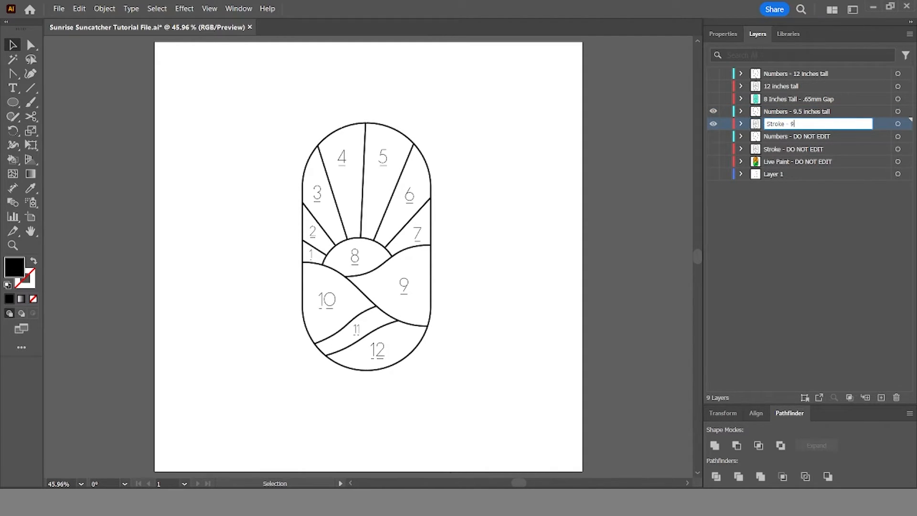
{"action": "type", "text": " inches tall"}
{"action": "key", "text": "Return"}
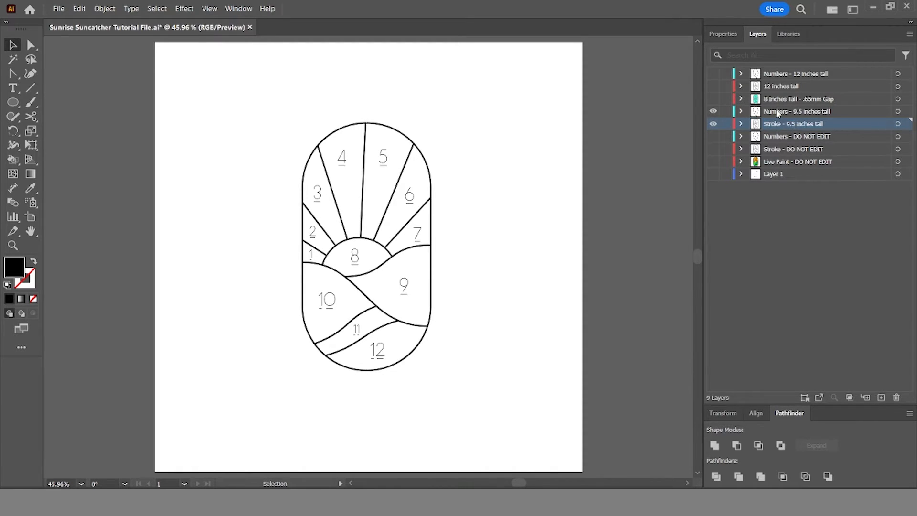
Step: Select all artwork on the two 9.5-inch layers together and scale it proportionally to a height of 9.5 in
{"action": "left_click", "coordinate": [776, 113], "text": "shift"}
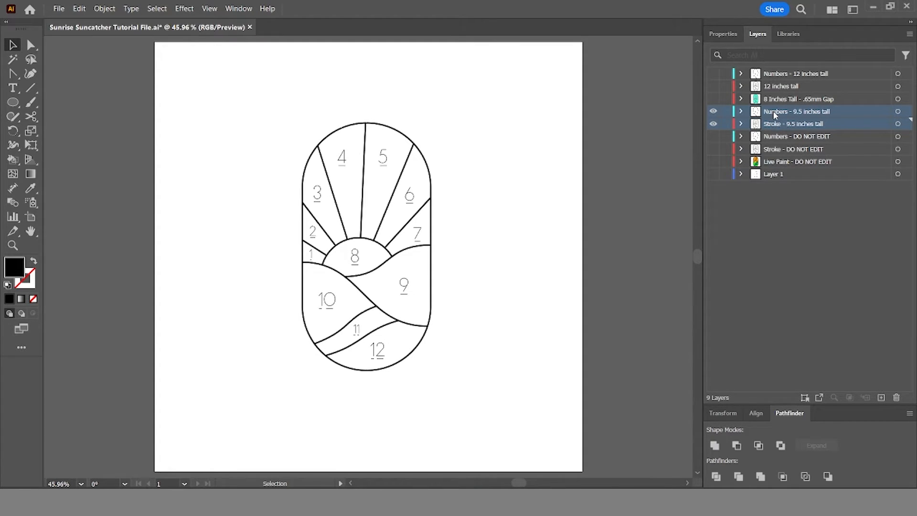
{"action": "left_click", "coordinate": [775, 226]}
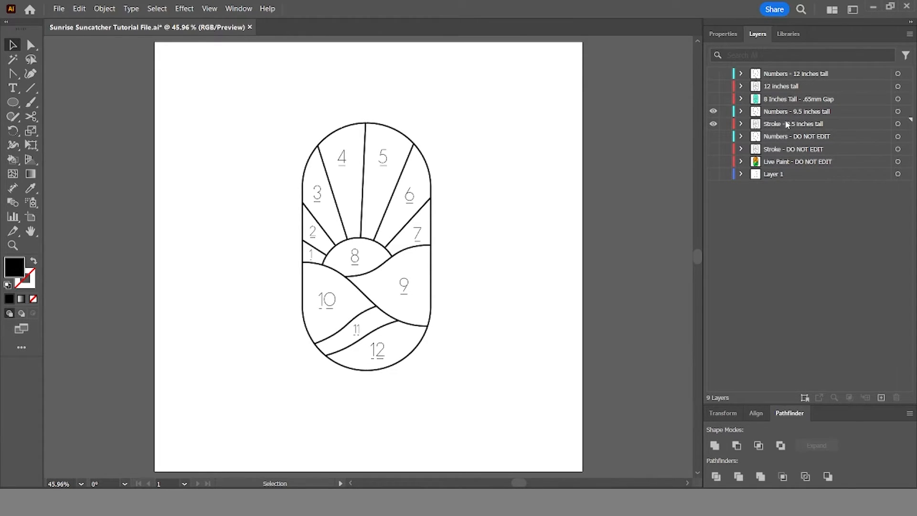
{"action": "left_click", "coordinate": [843, 109]}
{"action": "left_click", "coordinate": [840, 121], "text": "shift"}
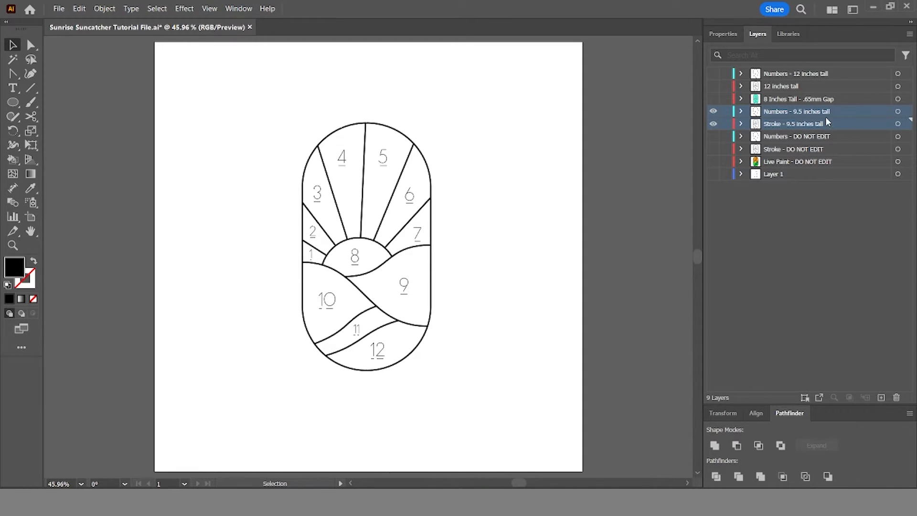
{"action": "left_click", "coordinate": [897, 111]}
{"action": "left_click", "coordinate": [898, 124], "text": "shift"}
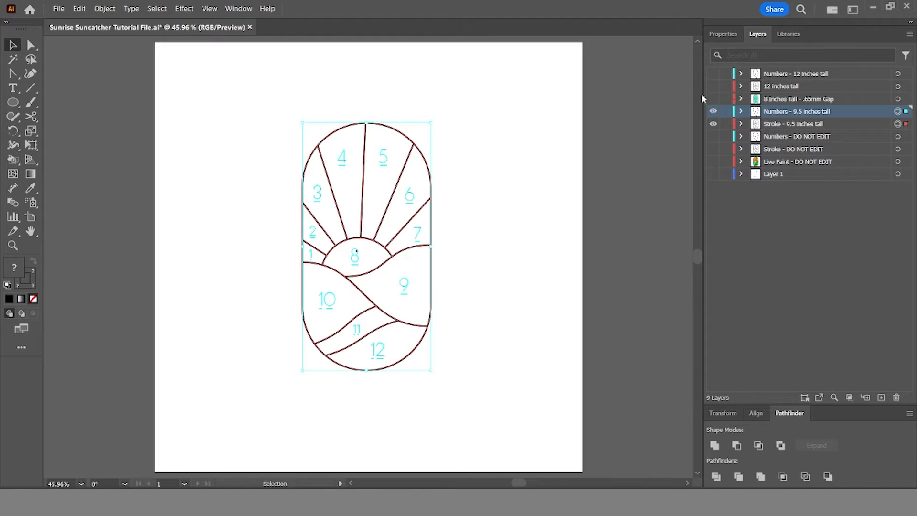
{"action": "left_click", "coordinate": [726, 35]}
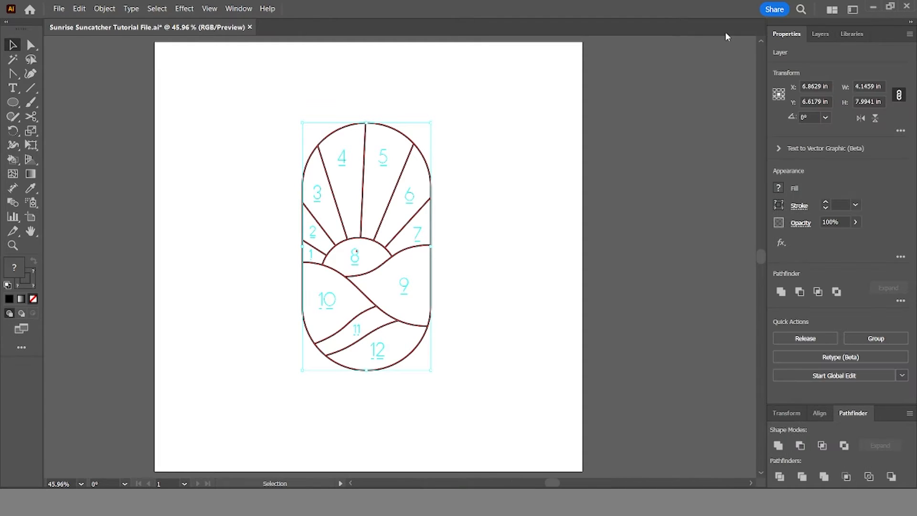
{"action": "left_click", "coordinate": [868, 102]}
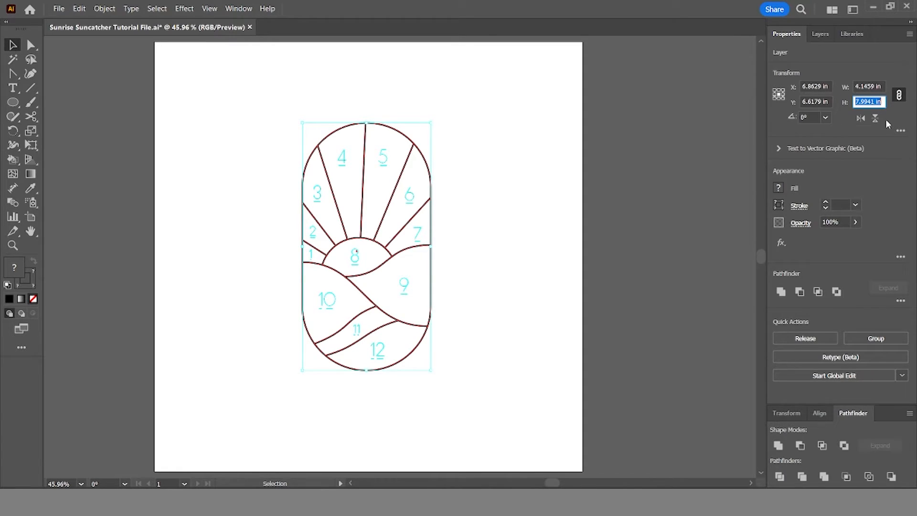
{"action": "type", "text": "9.5in"}
{"action": "key", "text": "Return"}
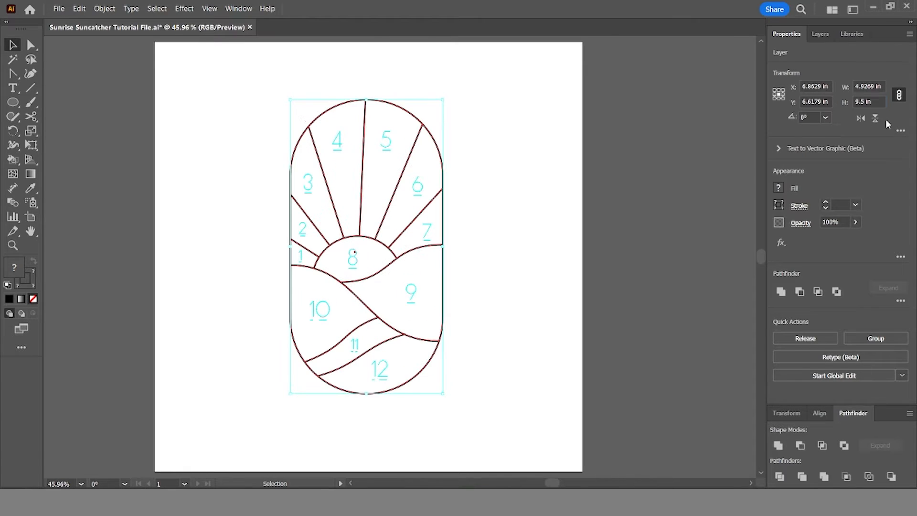
{"action": "left_click", "coordinate": [528, 274]}
Step: Examine the 7 and the nearby pattern lines up close to compare the number outlines with the pattern strokes
{"action": "left_click", "coordinate": [821, 34]}
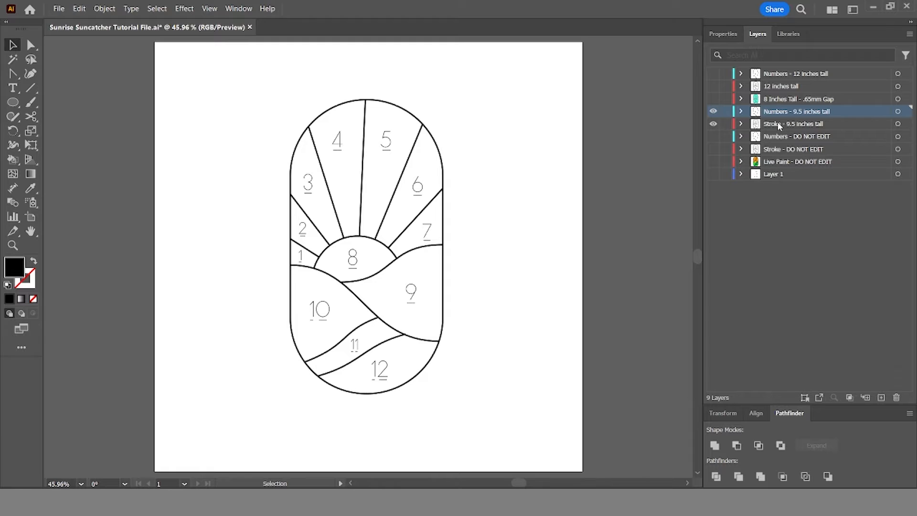
{"action": "key", "text": "ctrl+1"}
{"action": "scroll", "coordinate": [419, 202], "scroll_direction": "up", "scroll_amount": 2}
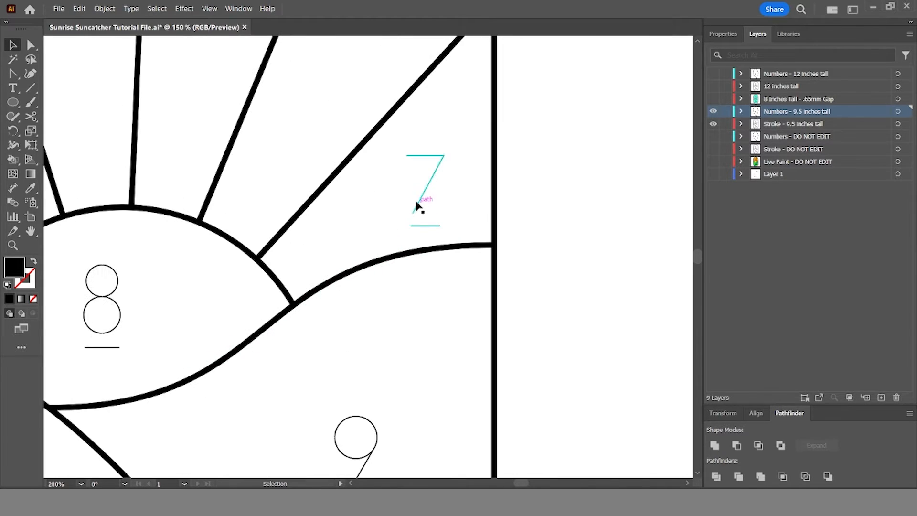
{"action": "scroll", "coordinate": [422, 203], "scroll_direction": "up", "scroll_amount": 3}
{"action": "scroll", "coordinate": [423, 202], "scroll_direction": "down", "scroll_amount": 7}
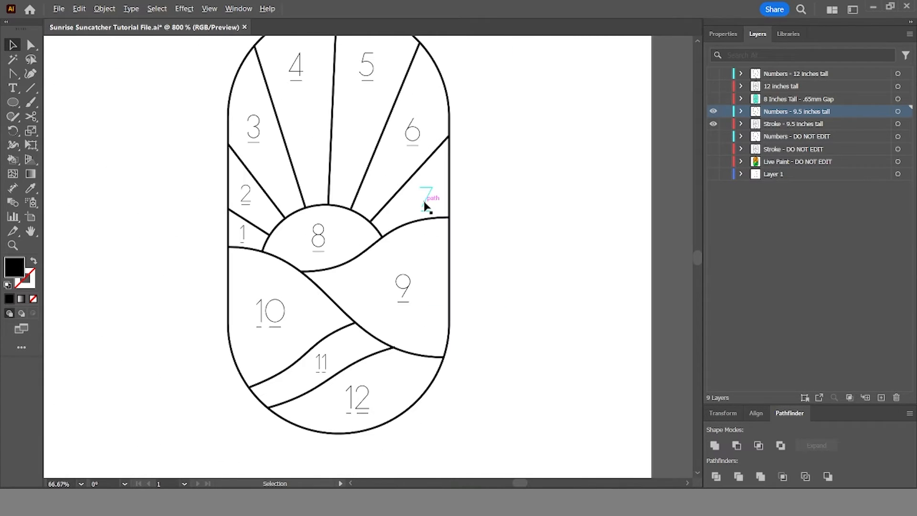
{"action": "scroll", "coordinate": [424, 204], "scroll_direction": "down", "scroll_amount": 2}
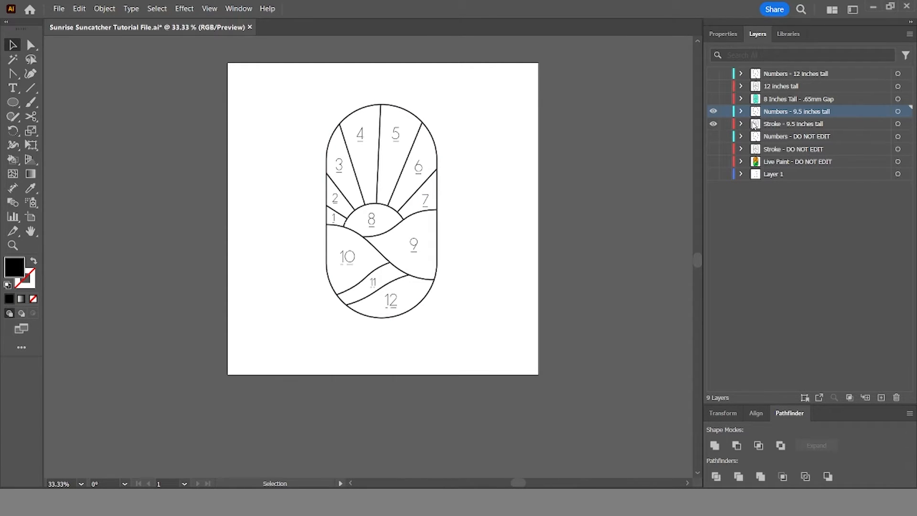
{"action": "left_click", "coordinate": [773, 125]}
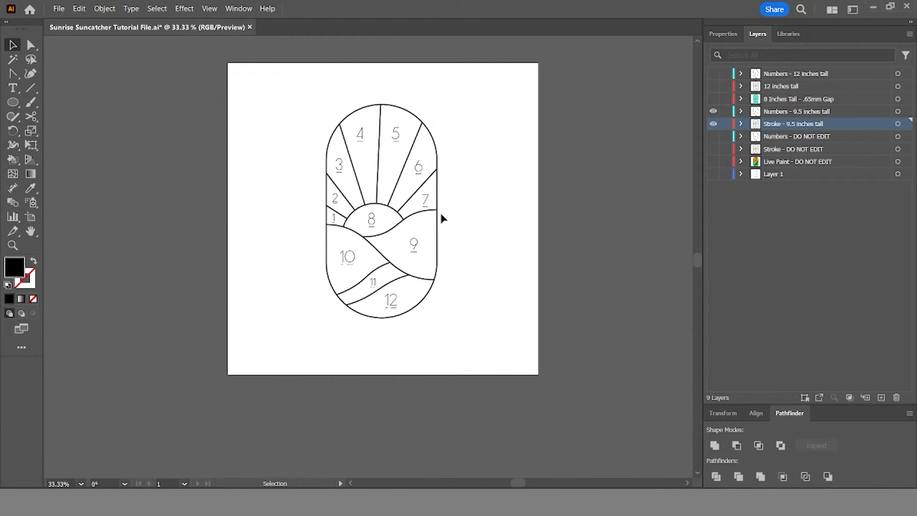
{"action": "scroll", "coordinate": [440, 211], "scroll_direction": "up", "scroll_amount": 6}
{"action": "left_click", "coordinate": [401, 231]}
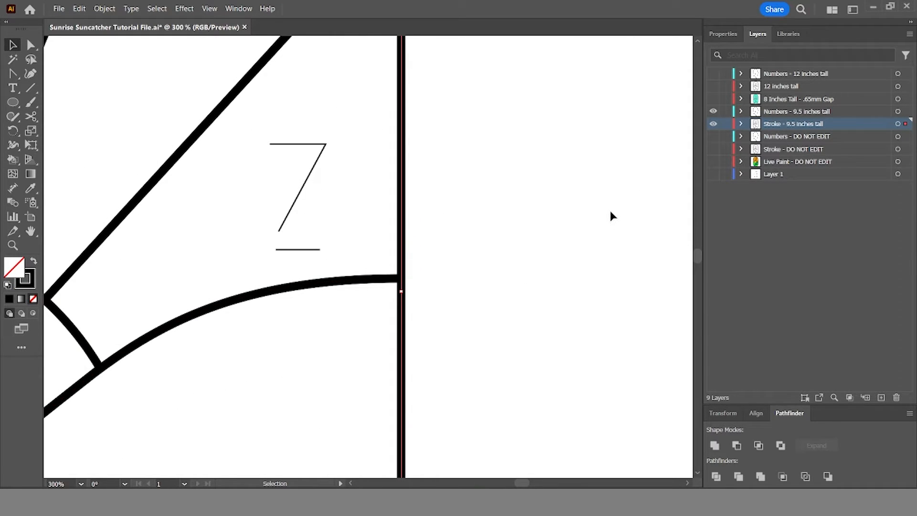
{"action": "left_click", "coordinate": [601, 218]}
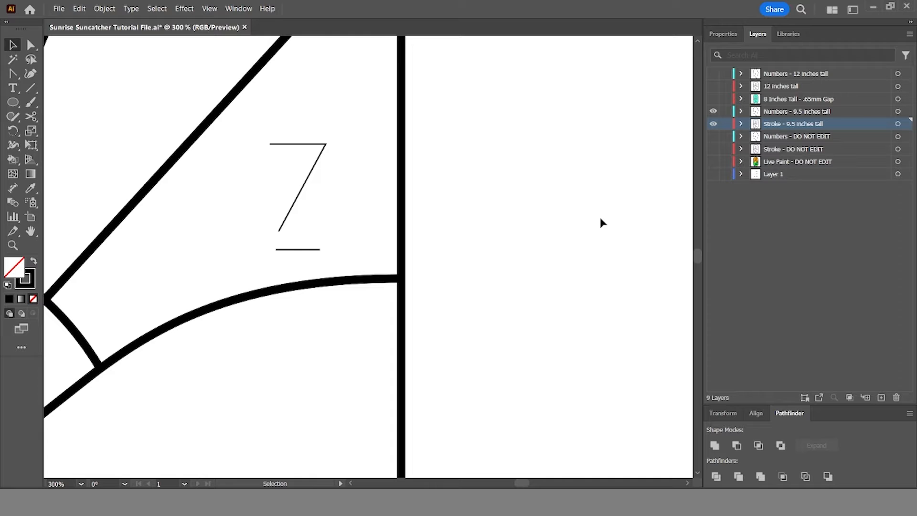
Step: Convert all lines on the Stroke - 9.5 inches tall layer to filled shapes with Outline Stroke and check the line junctions
{"action": "left_click", "coordinate": [898, 124]}
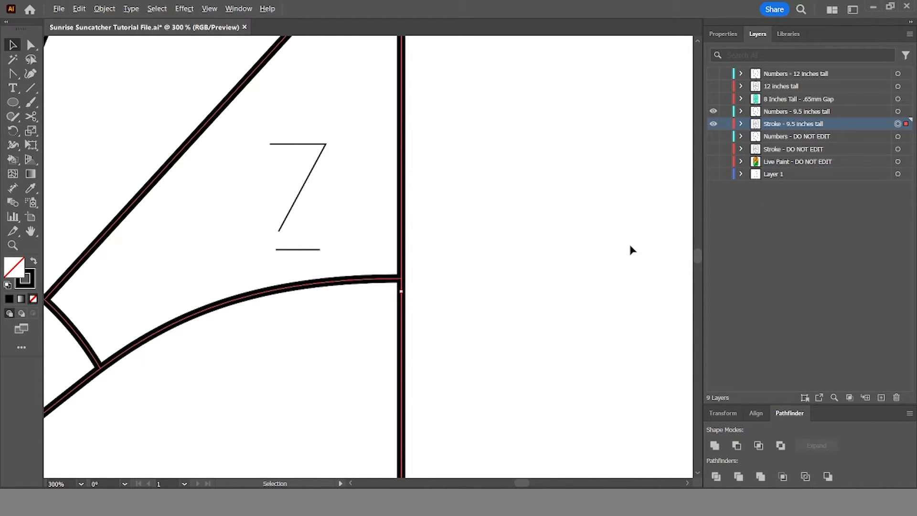
{"action": "key", "text": "ctrl+0"}
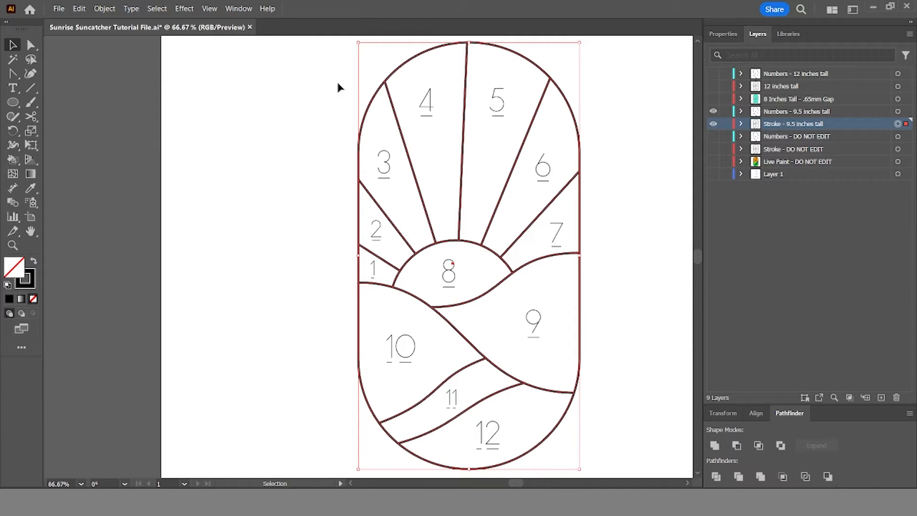
{"action": "left_click", "coordinate": [107, 10]}
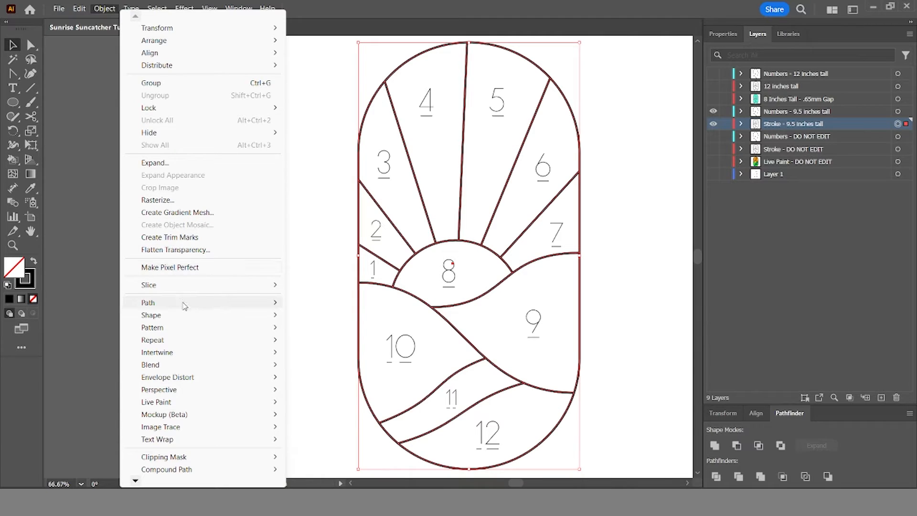
{"action": "mouse_move", "coordinate": [185, 306]}
{"action": "left_click", "coordinate": [360, 337]}
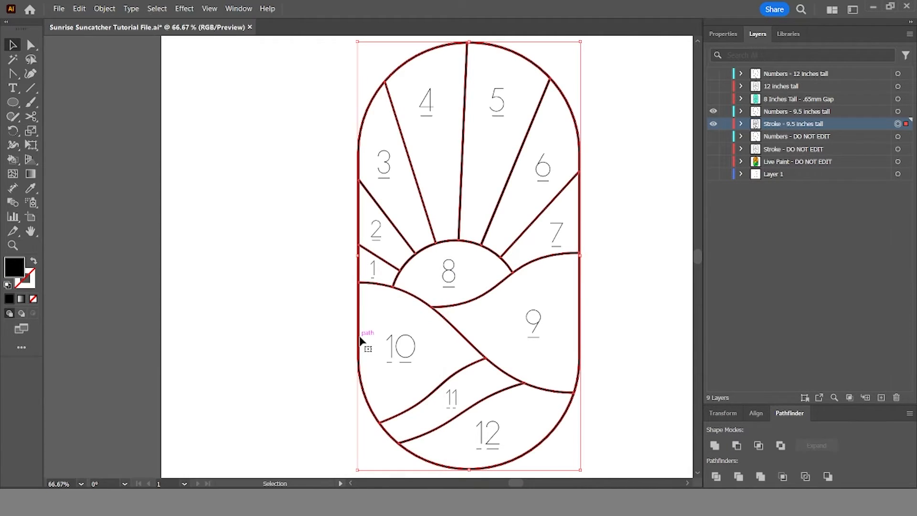
{"action": "scroll", "coordinate": [573, 277], "scroll_direction": "up", "scroll_amount": 6}
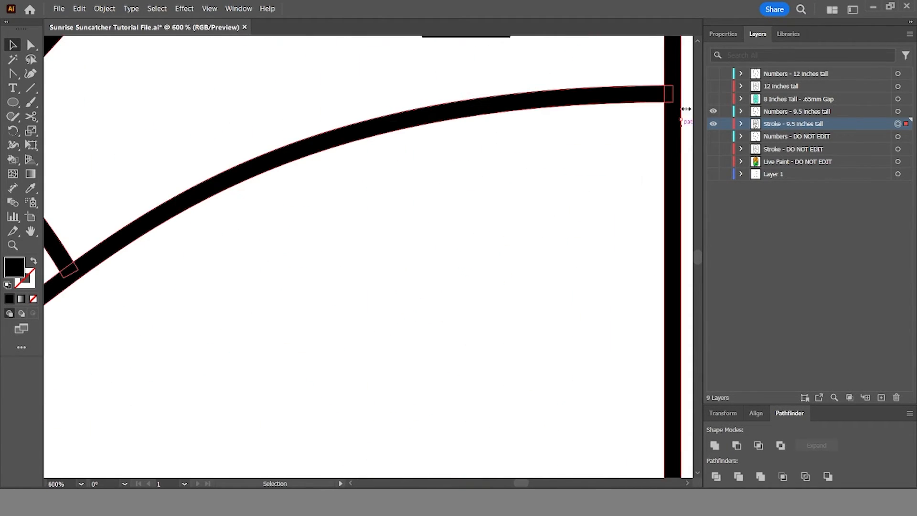
{"action": "scroll", "coordinate": [122, 297], "scroll_direction": "down", "scroll_amount": 4}
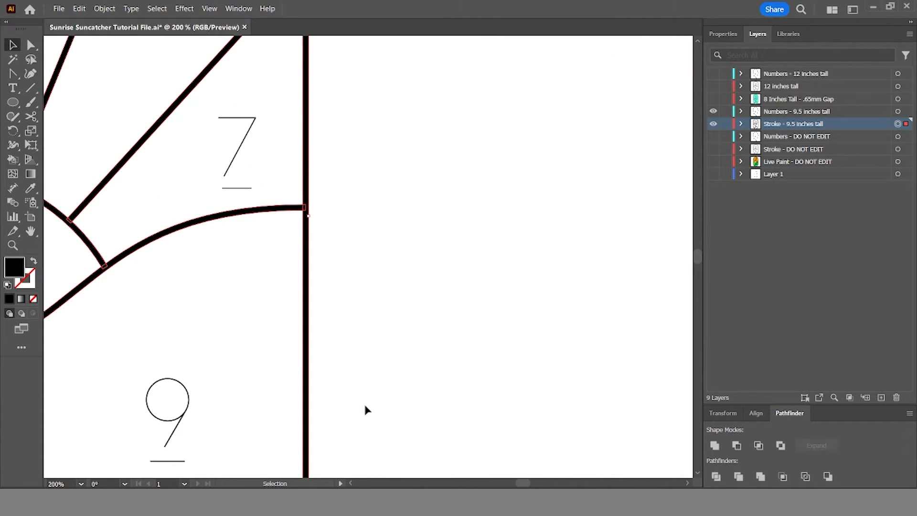
Step: Unite all shapes on the Stroke - 9.5 inches tall layer and inspect the line junctions in the lower half of the pattern
{"action": "left_click_drag", "start_coordinate": [525, 483], "coordinate": [518, 483]}
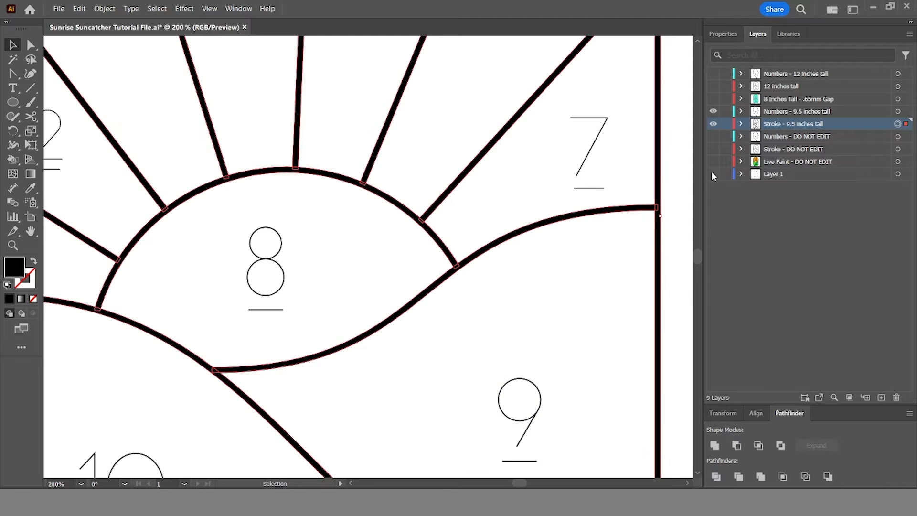
{"action": "left_click", "coordinate": [740, 124]}
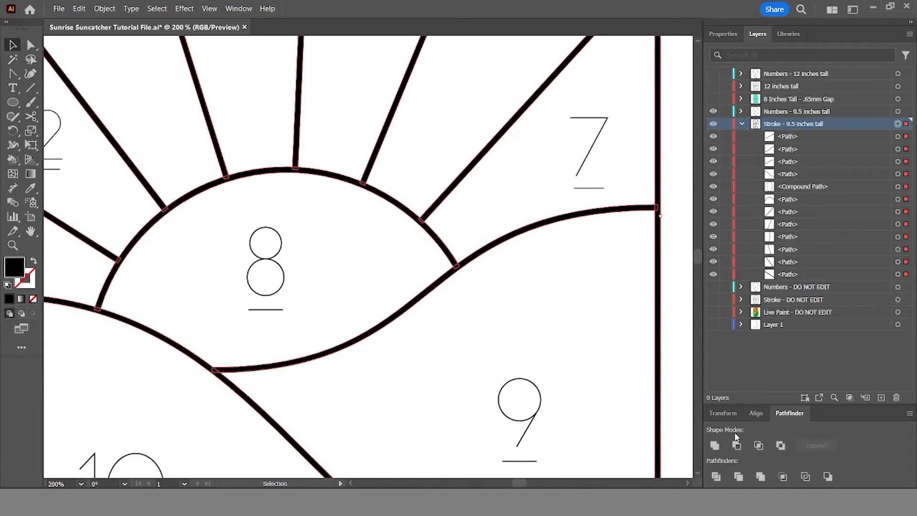
{"action": "left_click", "coordinate": [714, 446]}
{"action": "scroll", "coordinate": [432, 266], "scroll_direction": "down", "scroll_amount": 5}
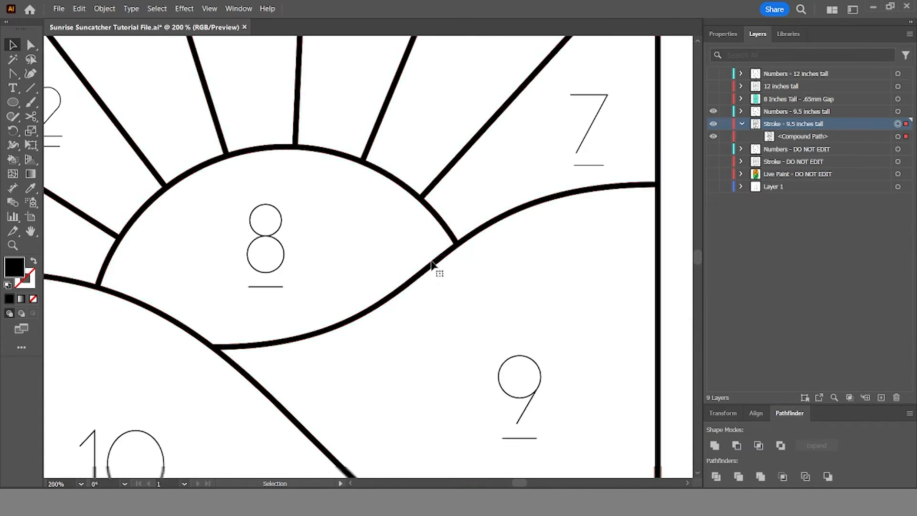
{"action": "scroll", "coordinate": [421, 268], "scroll_direction": "down", "scroll_amount": 2}
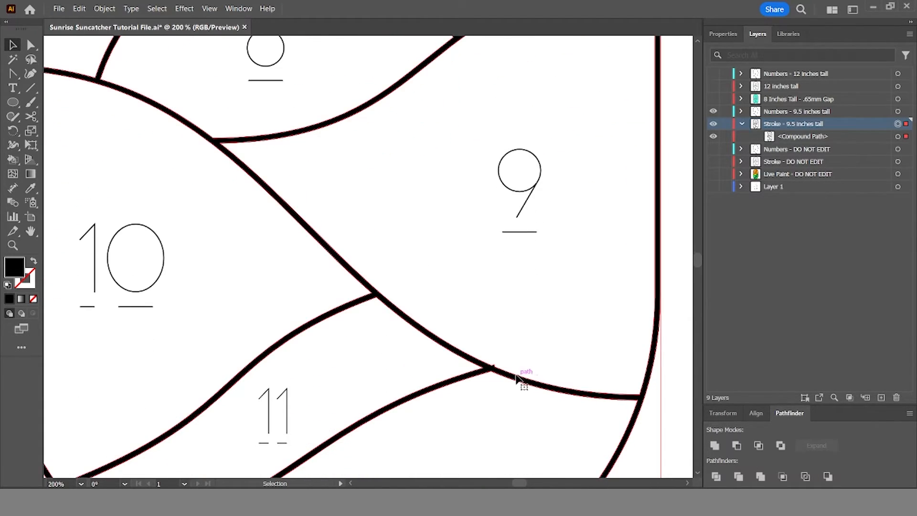
{"action": "scroll", "coordinate": [504, 374], "scroll_direction": "down", "scroll_amount": 1}
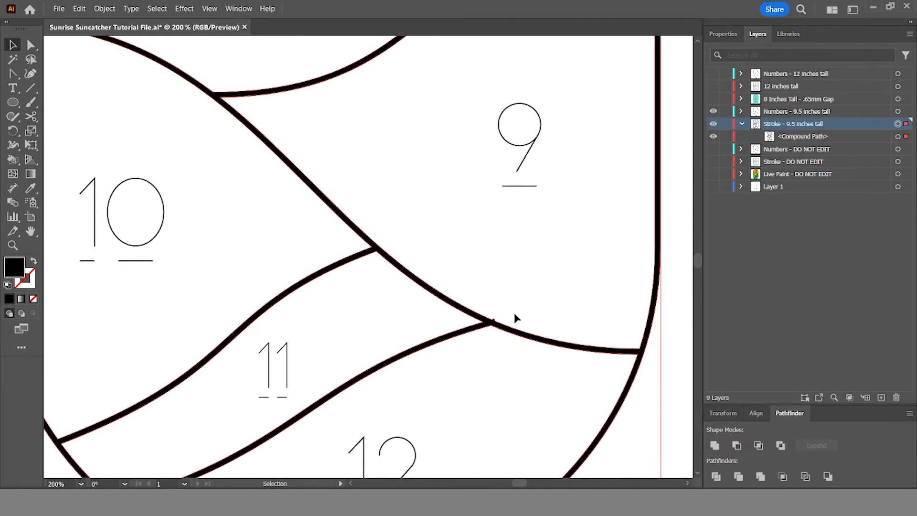
{"action": "scroll", "coordinate": [508, 322], "scroll_direction": "up", "scroll_amount": 7}
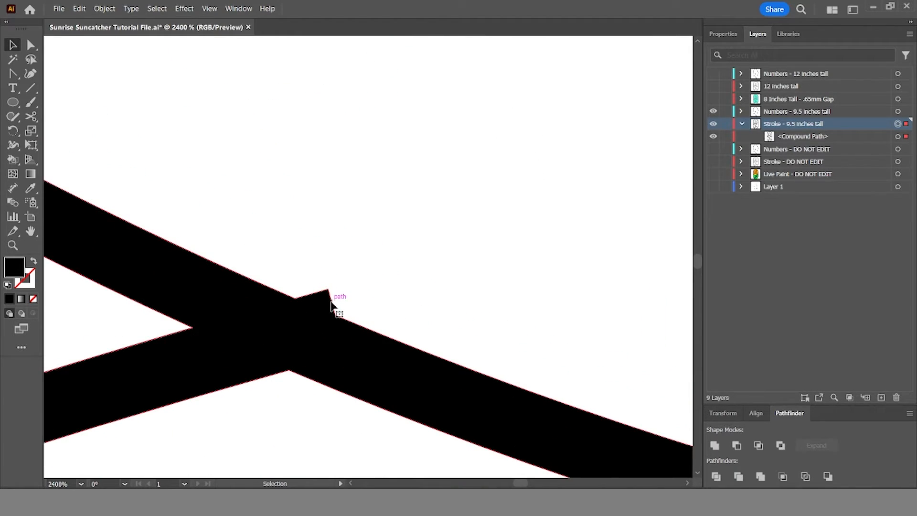
Step: Reselect the Stroke - 9.5 inches tall artwork and undo the Unite operation
{"action": "left_click", "coordinate": [344, 281]}
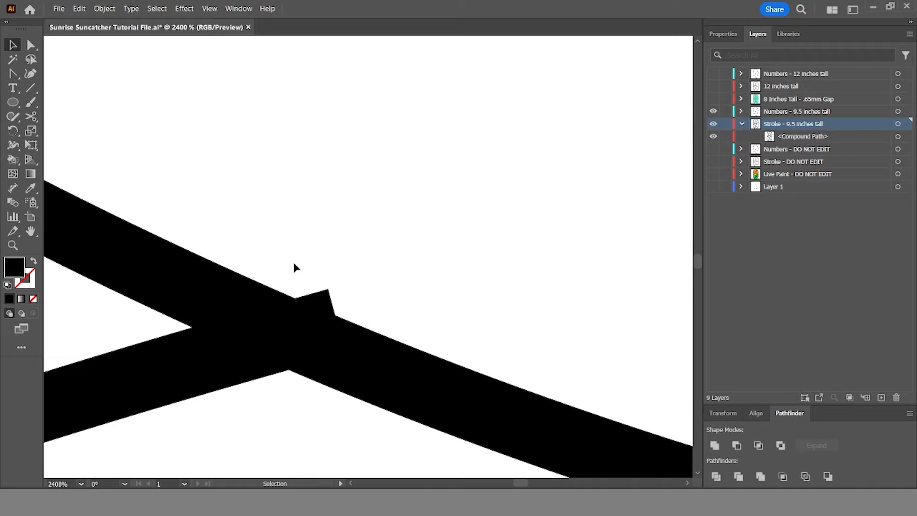
{"action": "left_click", "coordinate": [897, 125]}
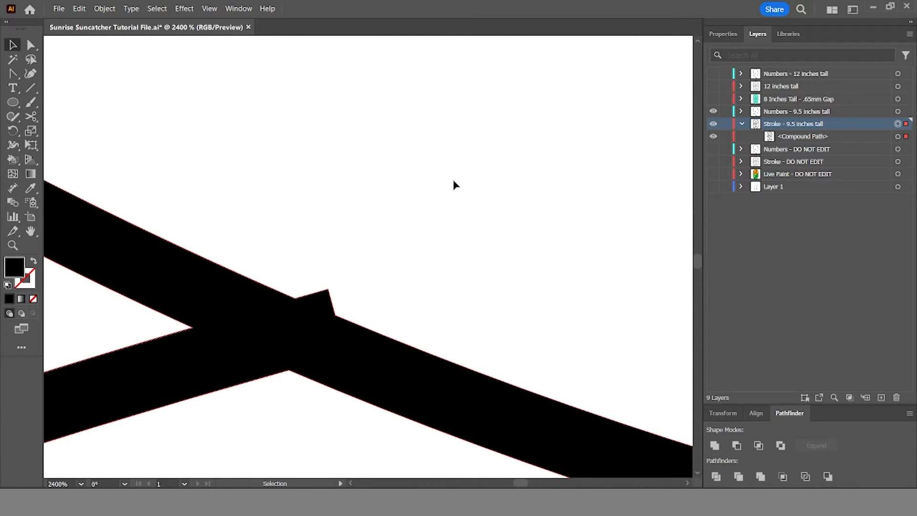
{"action": "key", "text": "ctrl+z"}
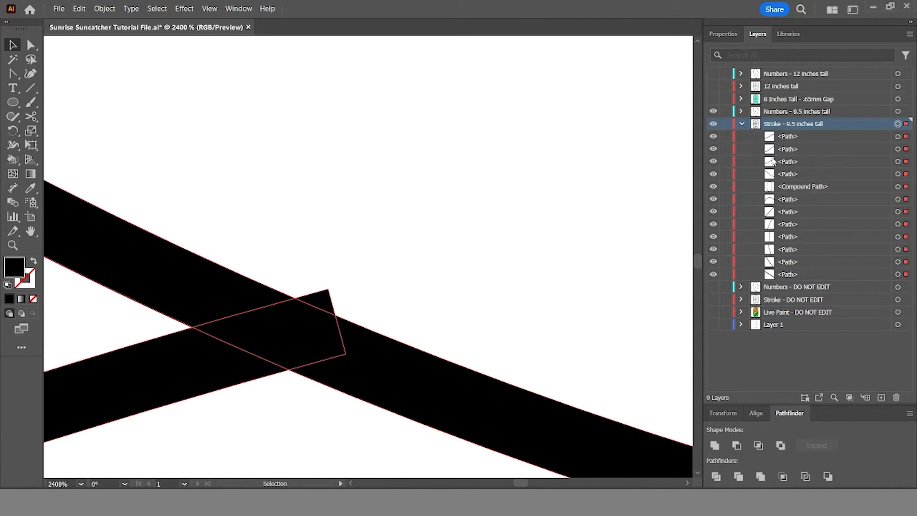
Step: Remove the tip protruding into section 9 from the line between sections 11 and 12 with the Shape Builder tool
{"action": "left_click", "coordinate": [15, 161]}
{"action": "left_click", "coordinate": [76, 159]}
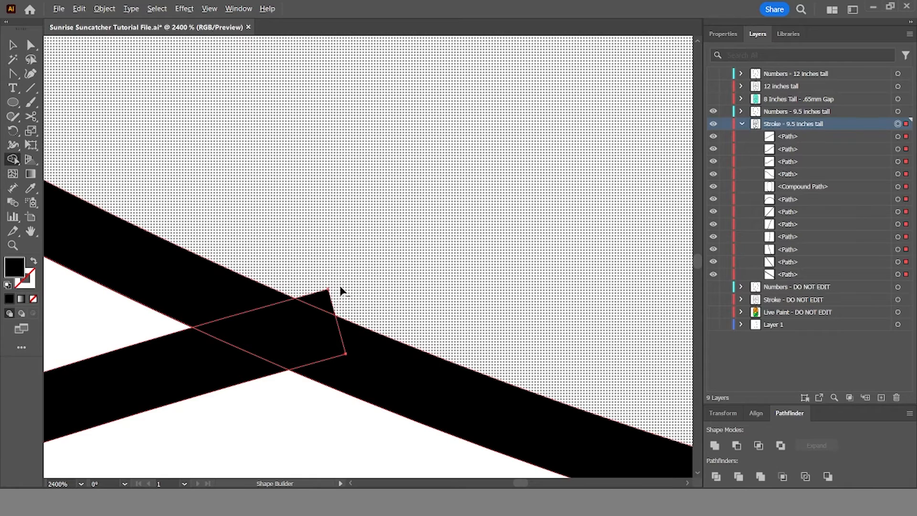
{"action": "left_click", "coordinate": [329, 304], "text": "alt"}
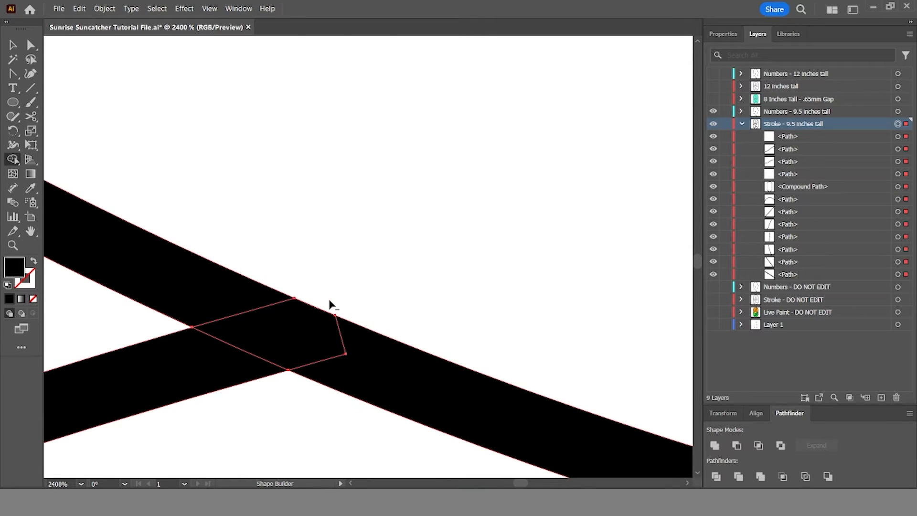
Step: Unite all pattern lines on the Stroke - 9.5 inches tall layer into one shape, then deselect it with the whole artboard in view
{"action": "left_click", "coordinate": [13, 45]}
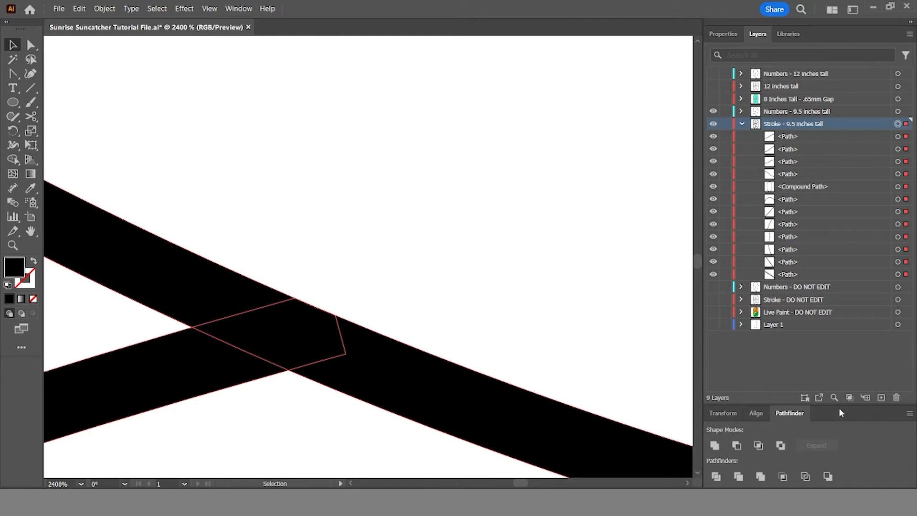
{"action": "left_click", "coordinate": [714, 445]}
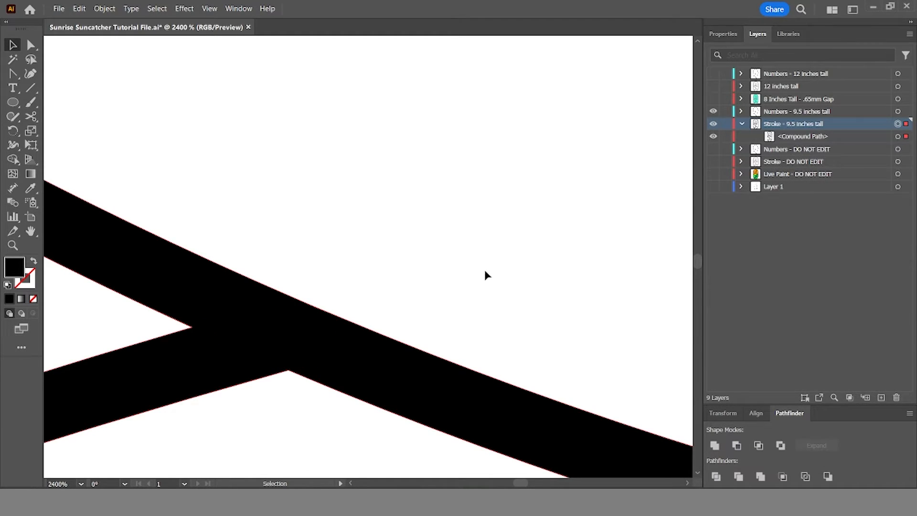
{"action": "key", "text": "ctrl+0"}
{"action": "left_click", "coordinate": [478, 254]}
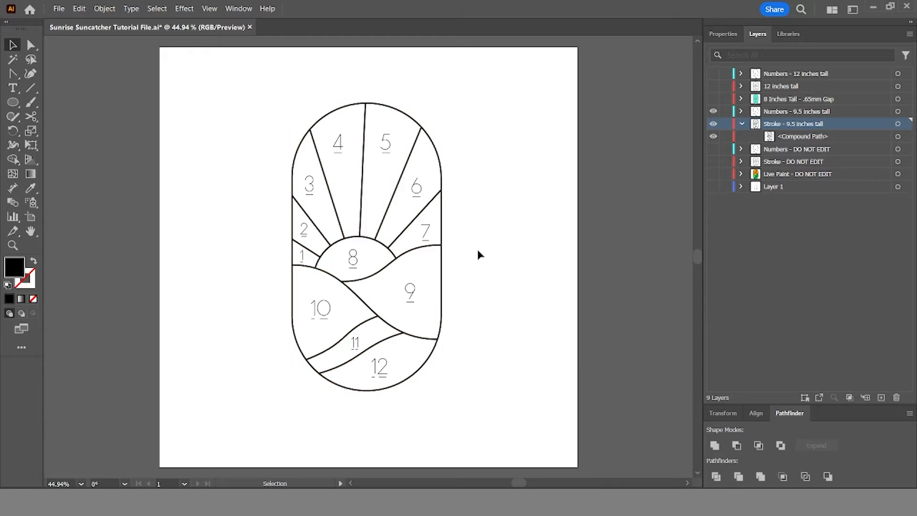
Step: Check the numbers and united pattern lines by selecting them together, then collapse the stroke layer and make Numbers - 9.5 inches tall active
{"action": "left_click_drag", "start_coordinate": [251, 61], "coordinate": [542, 435]}
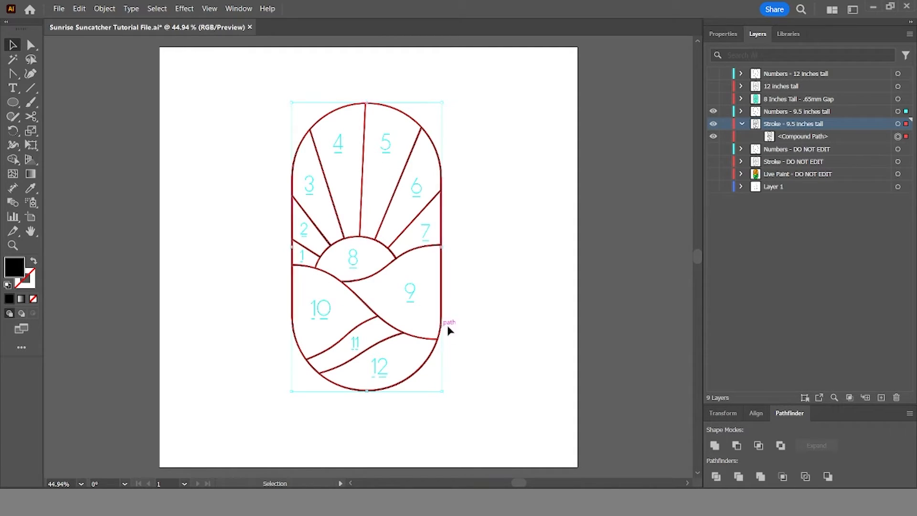
{"action": "left_click", "coordinate": [479, 322]}
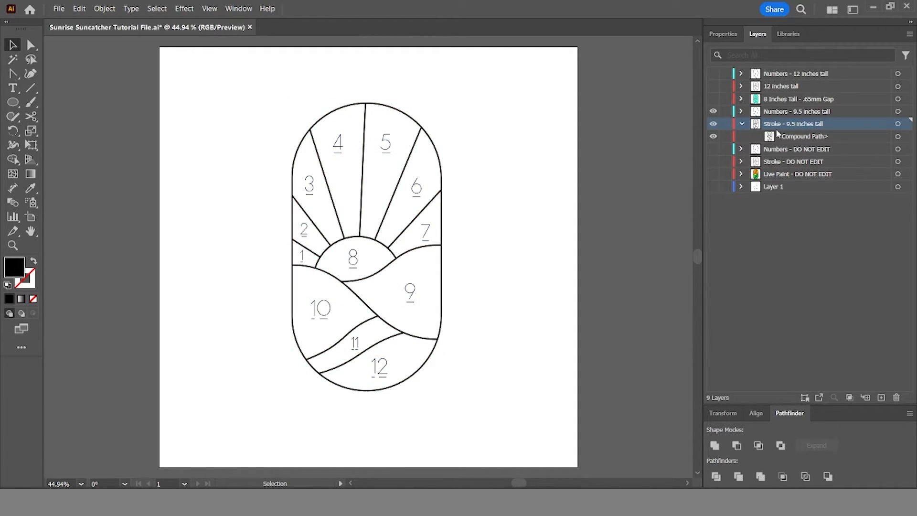
{"action": "left_click", "coordinate": [741, 124]}
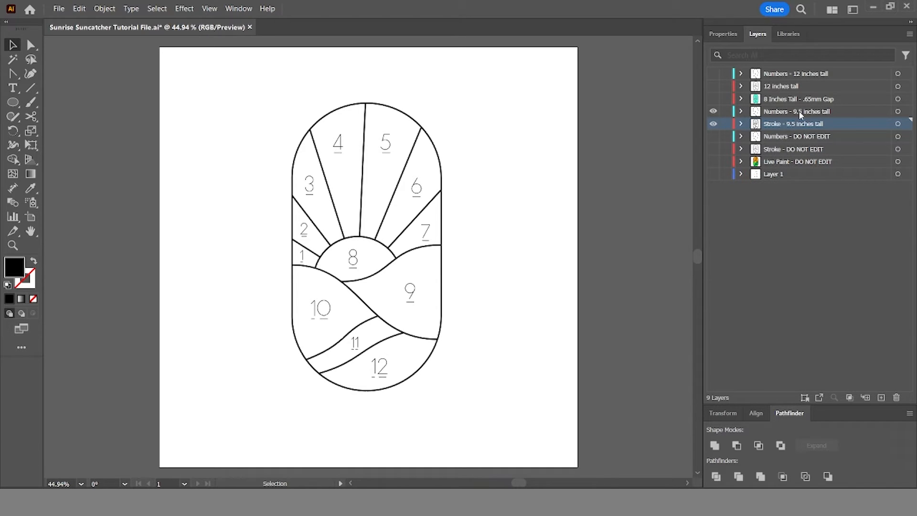
{"action": "left_click", "coordinate": [853, 112]}
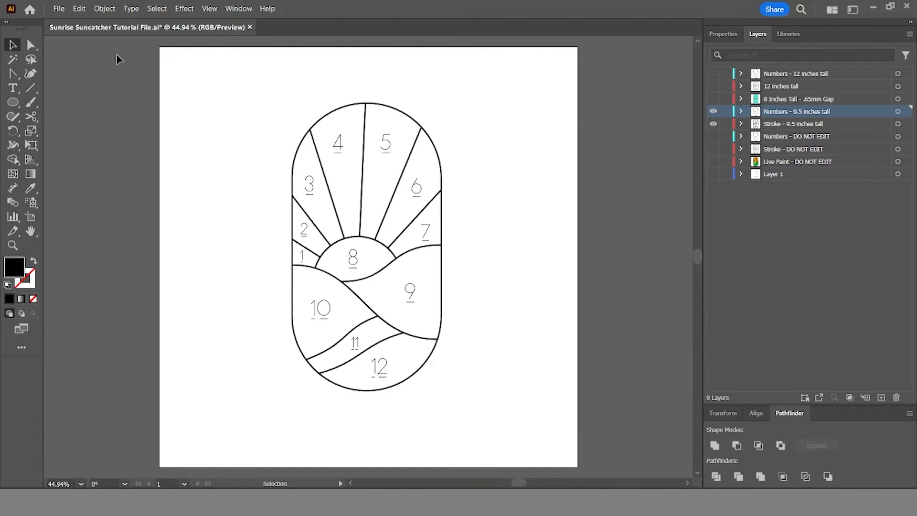
Step: Export the visible artwork as an SVG named "Sunrise Suncatcher with Numbers" in the Export folder, using the existing SVG options
{"action": "left_click", "coordinate": [59, 10]}
{"action": "mouse_move", "coordinate": [116, 256]}
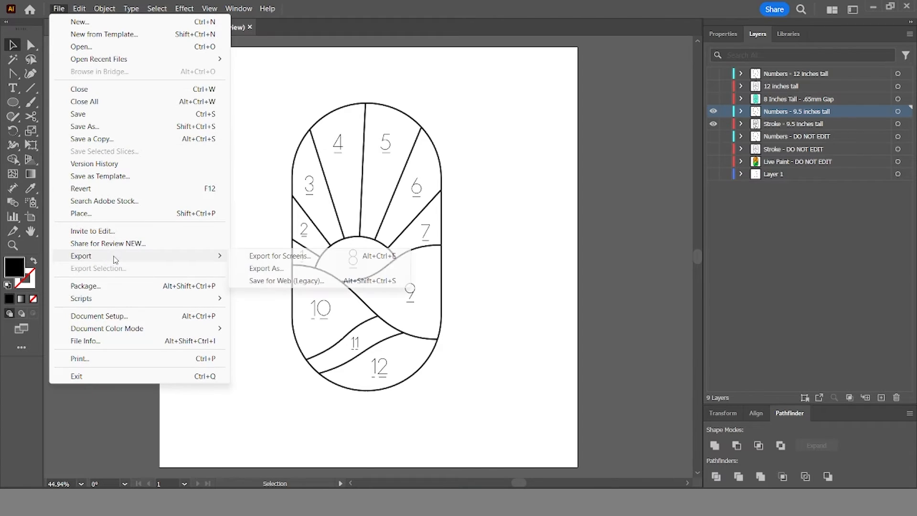
{"action": "left_click", "coordinate": [304, 269]}
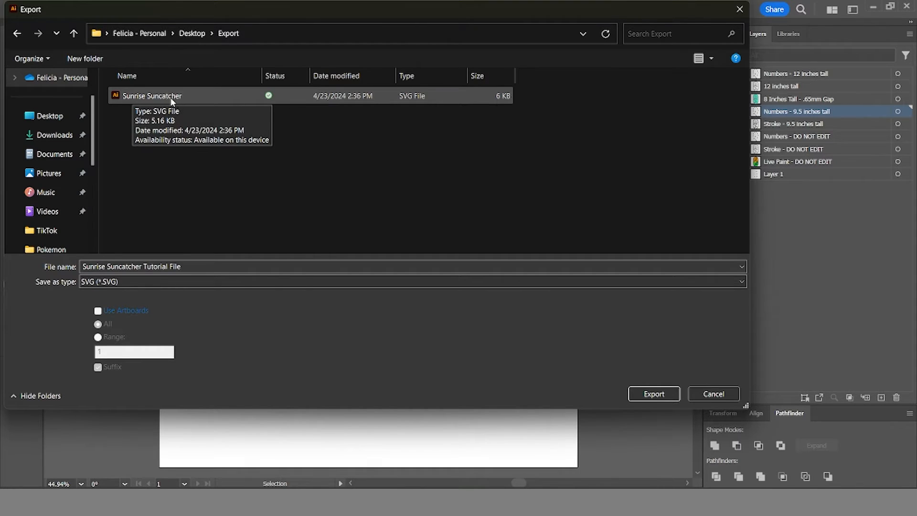
{"action": "left_click", "coordinate": [207, 268]}
{"action": "left_click_drag", "start_coordinate": [193, 267], "coordinate": [144, 266]}
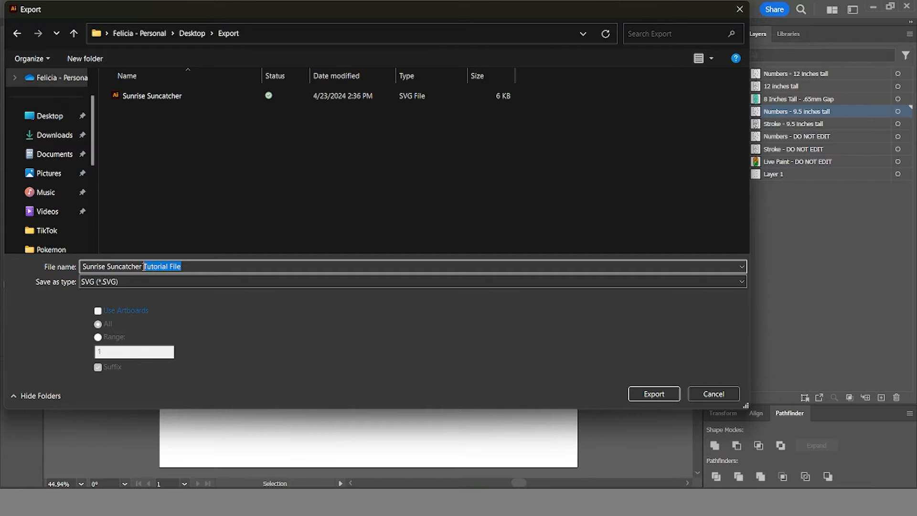
{"action": "type", "text": "with Numbers"}
{"action": "left_click", "coordinate": [654, 395]}
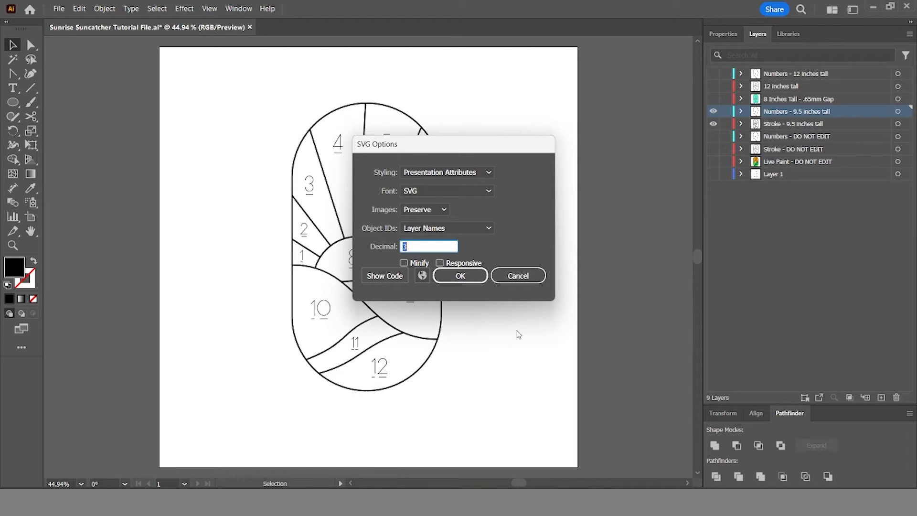
{"action": "left_click", "coordinate": [459, 281]}
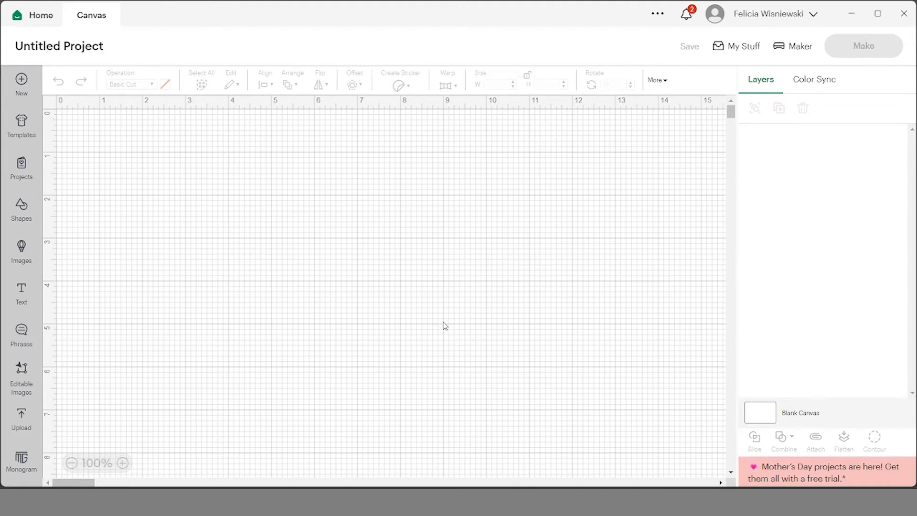
Step: Switch to Cricut Design Space and load the Sunrise Suncatcher with Numbers SVG as an image upload, continuing to its image details
{"action": "left_click", "coordinate": [20, 420]}
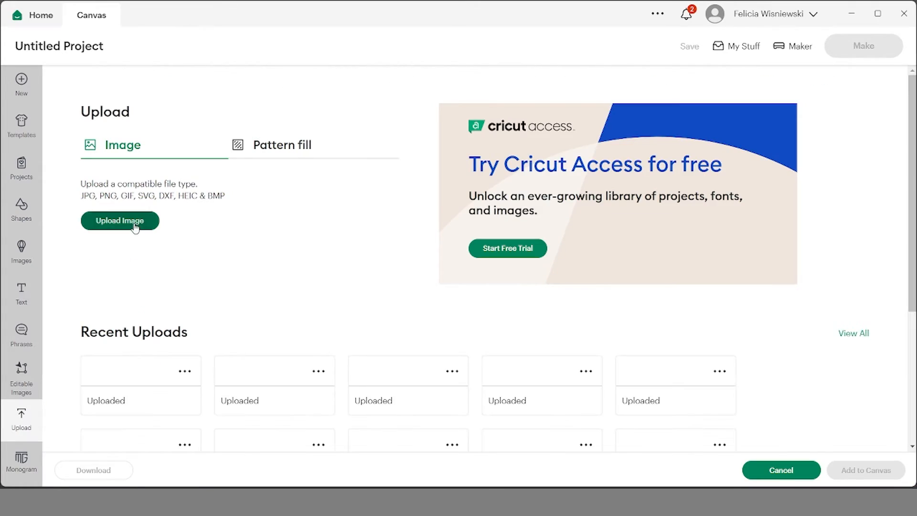
{"action": "left_click", "coordinate": [136, 227]}
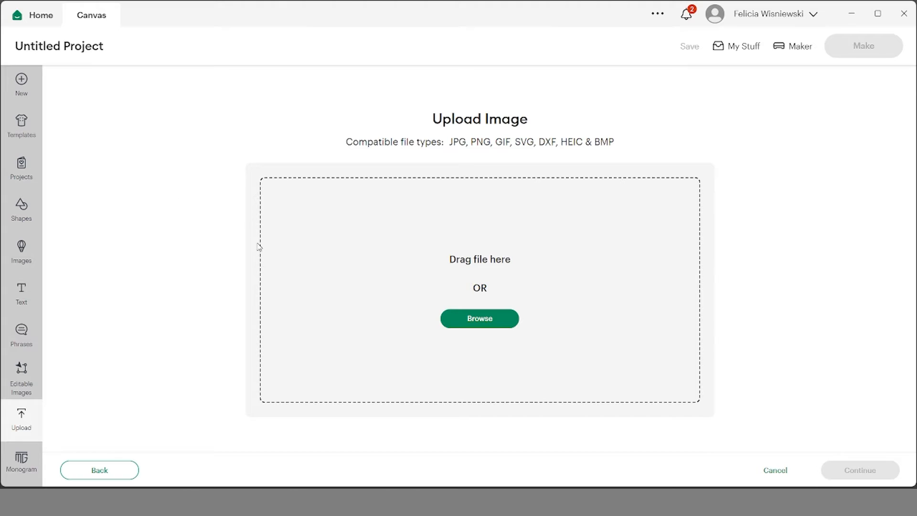
{"action": "left_click", "coordinate": [483, 319]}
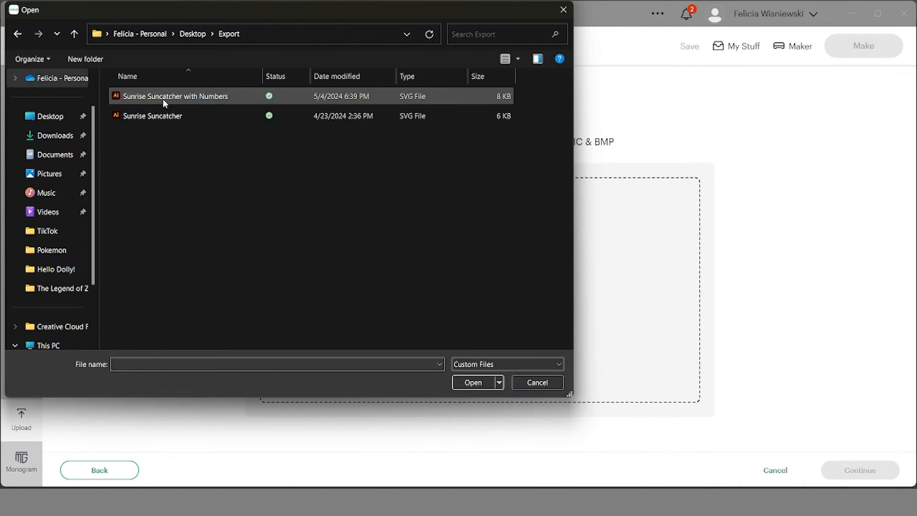
{"action": "left_click", "coordinate": [142, 99]}
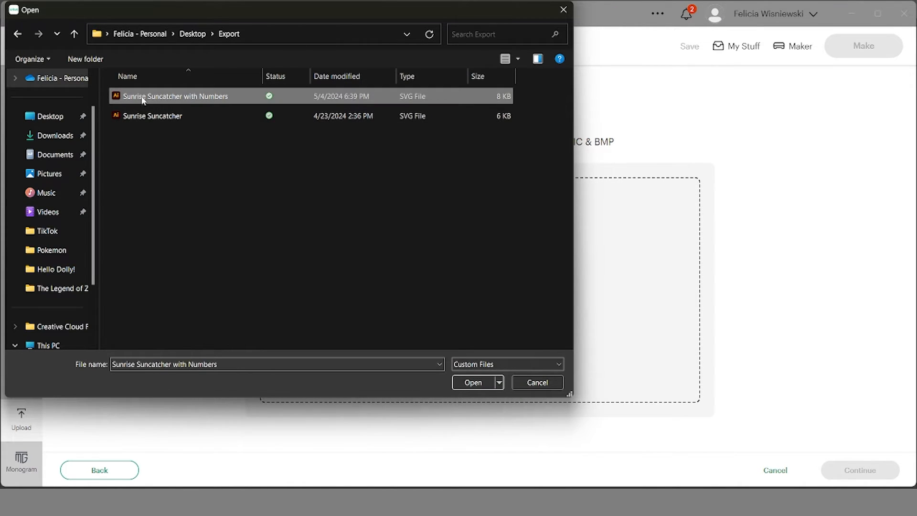
{"action": "left_click", "coordinate": [472, 382]}
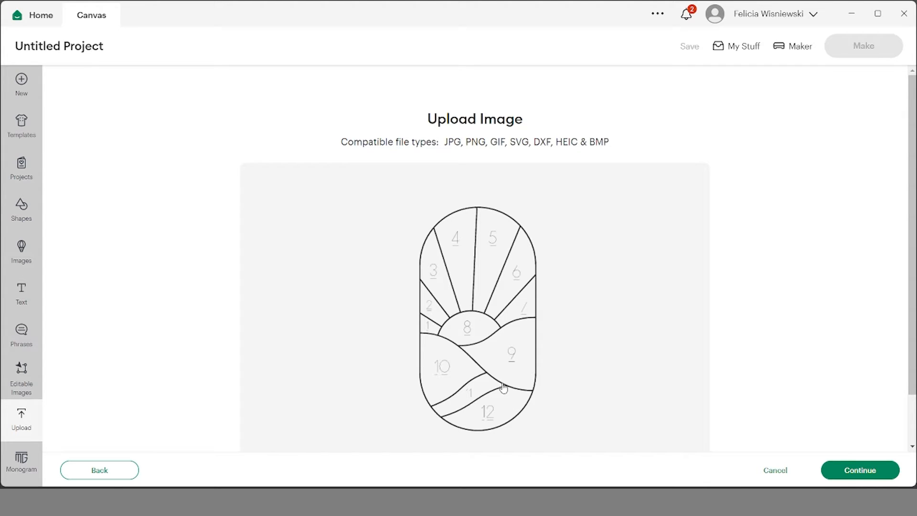
{"action": "left_click", "coordinate": [848, 470]}
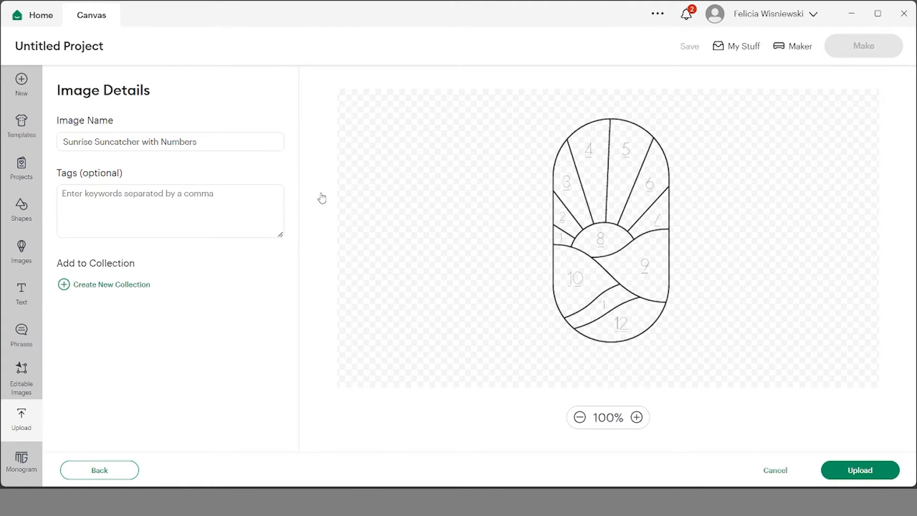
Step: Check the numbers in the image preview up close and upload the suncatcher image to the canvas
{"action": "left_click", "coordinate": [637, 418]}
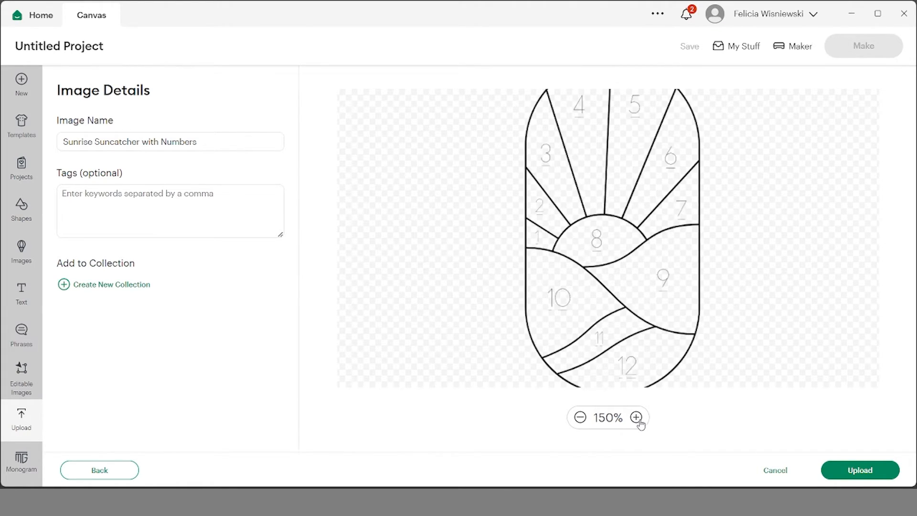
{"action": "left_click", "coordinate": [637, 418]}
{"action": "left_click", "coordinate": [637, 417]}
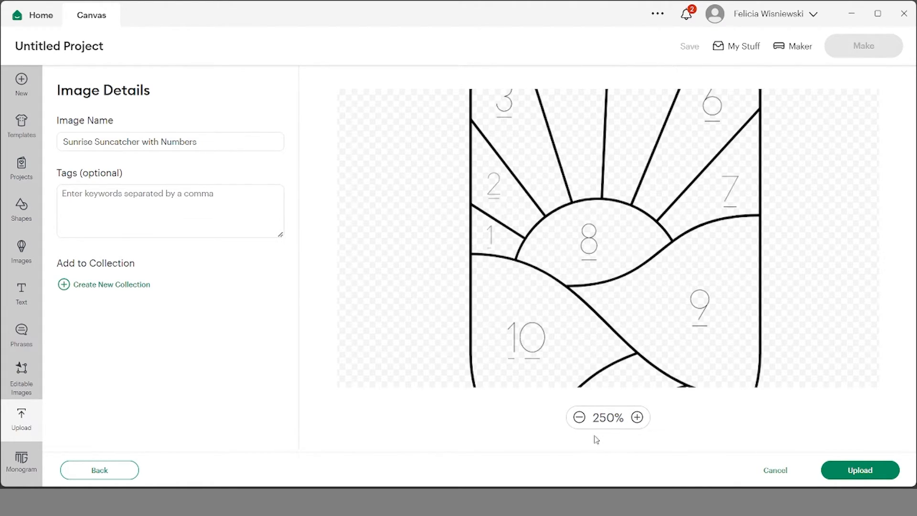
{"action": "left_click", "coordinate": [579, 417]}
{"action": "left_click", "coordinate": [579, 417]}
{"action": "left_click", "coordinate": [579, 418]}
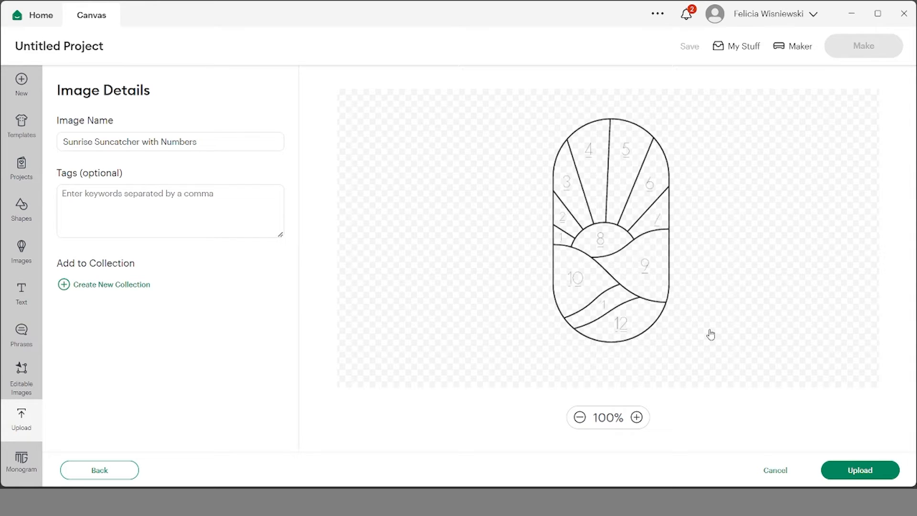
{"action": "left_click", "coordinate": [847, 476]}
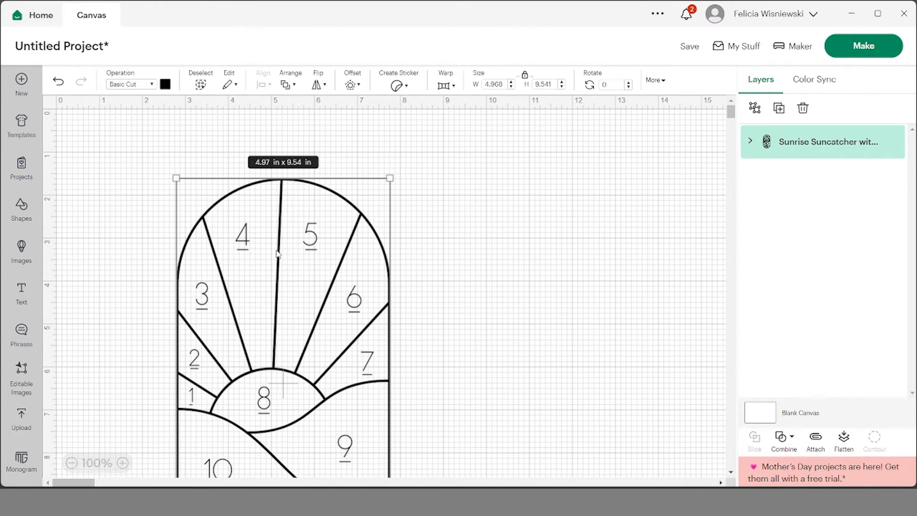
Step: Move the suncatcher design about 0.6 in higher on the canvas and examine its lines and numbers up close
{"action": "left_click_drag", "start_coordinate": [278, 253], "coordinate": [285, 224]}
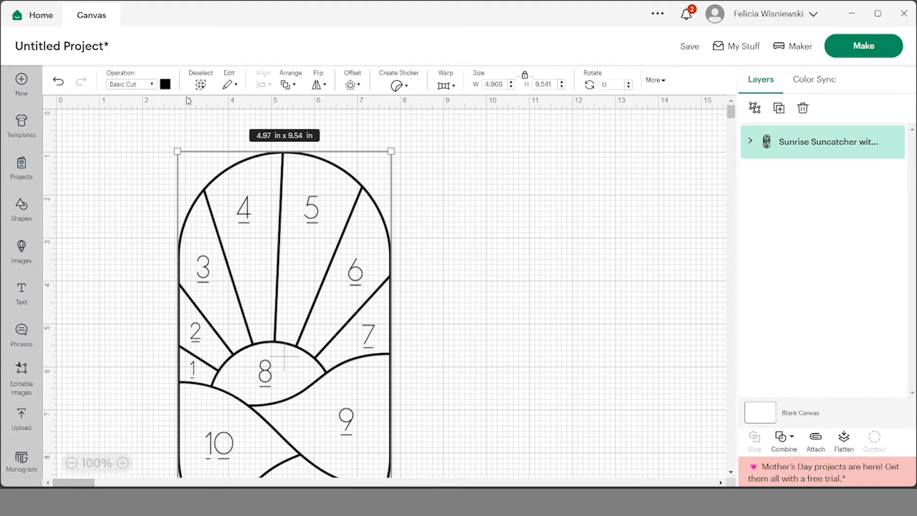
{"action": "left_click", "coordinate": [126, 465]}
{"action": "left_click", "coordinate": [125, 465]}
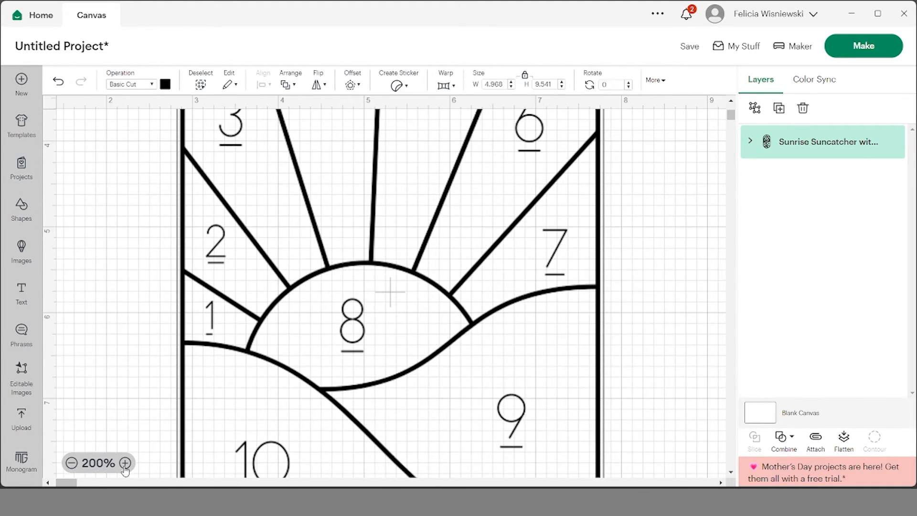
Step: Examine the suncatcher's lines and outer edge on the canvas at 350% magnification
{"action": "left_click", "coordinate": [125, 465]}
{"action": "left_click", "coordinate": [126, 465]}
{"action": "left_click", "coordinate": [125, 465]}
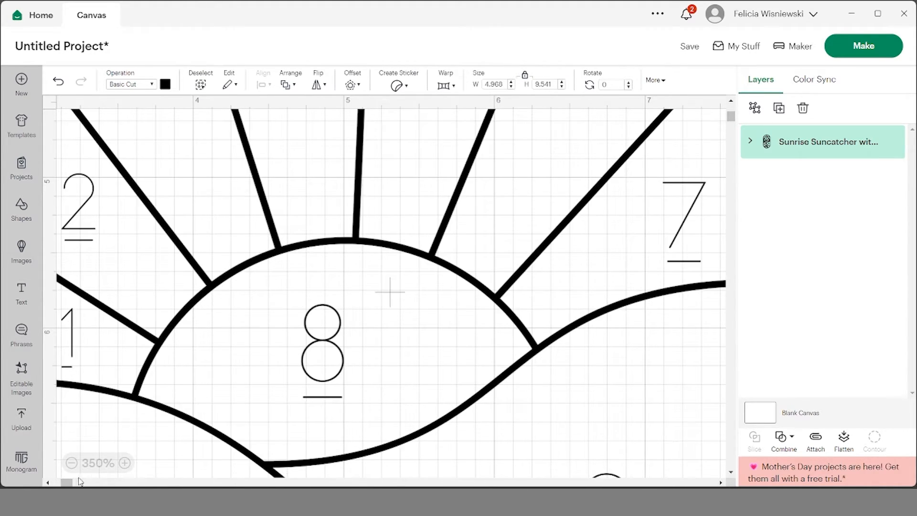
{"action": "left_click_drag", "start_coordinate": [67, 483], "coordinate": [58, 482]}
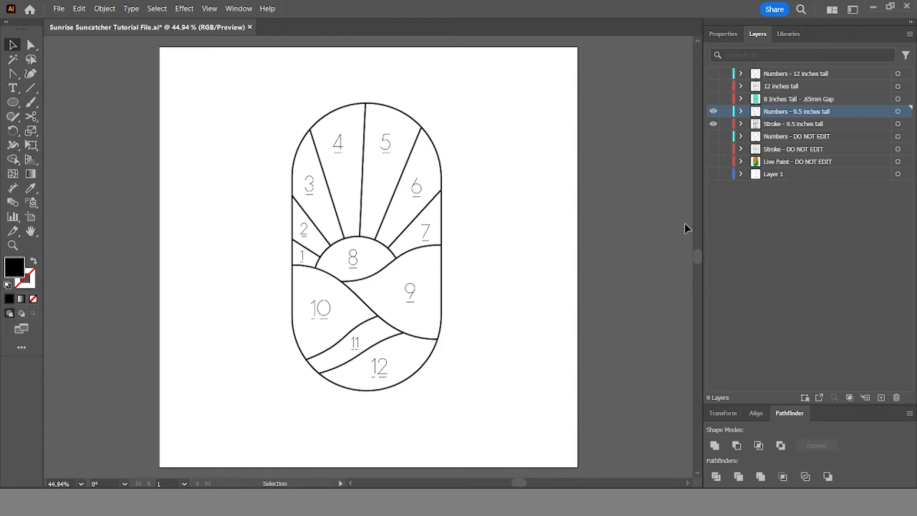
Step: Switch to Illustrator, hide the 9.5-inch Numbers and Stroke layers, and show the Stroke - DO NOT EDIT layer
{"action": "left_click", "coordinate": [713, 111]}
{"action": "left_click", "coordinate": [713, 124]}
{"action": "key", "text": "ctrl+y"}
{"action": "left_click", "coordinate": [714, 150]}
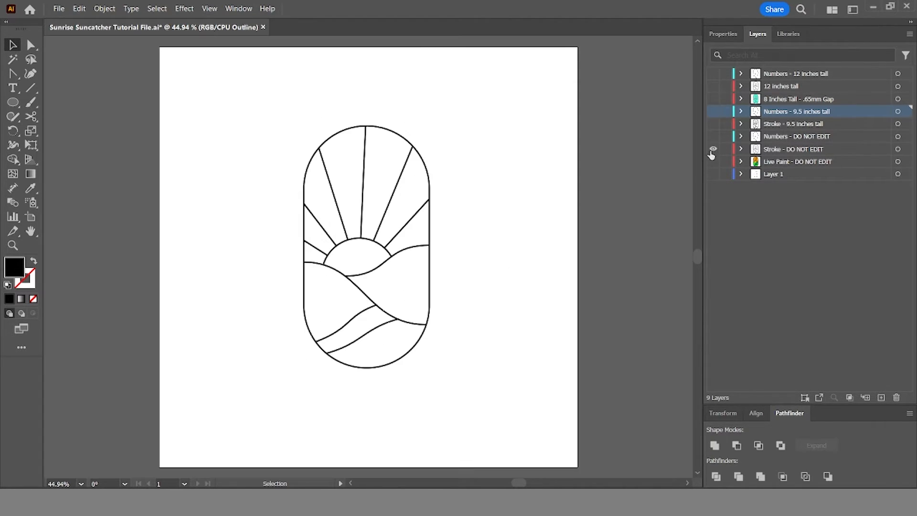
{"action": "key", "text": "ctrl+y"}
Step: Try aligning the 3 pt stroke of the outer oval outline to the inside of its path
{"action": "scroll", "coordinate": [432, 252], "scroll_direction": "up", "scroll_amount": 6}
{"action": "scroll", "coordinate": [432, 252], "scroll_direction": "up", "scroll_amount": 1}
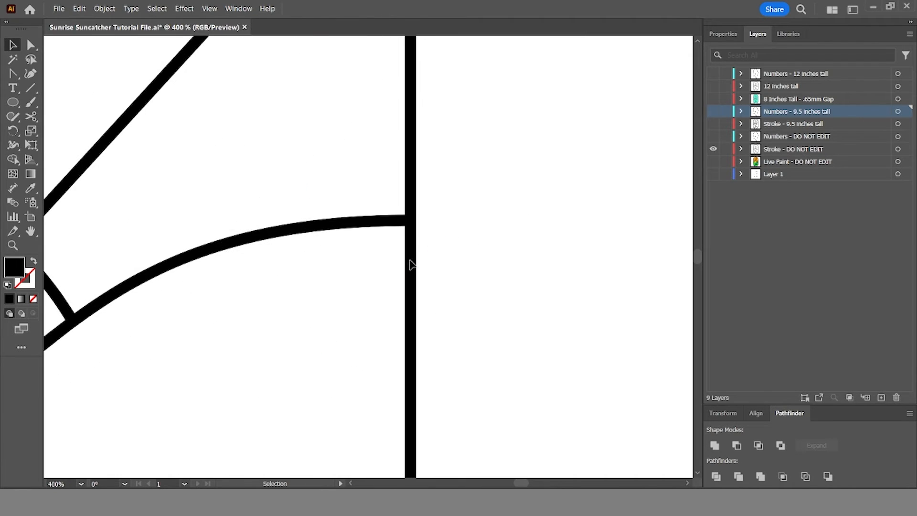
{"action": "left_click", "coordinate": [410, 260]}
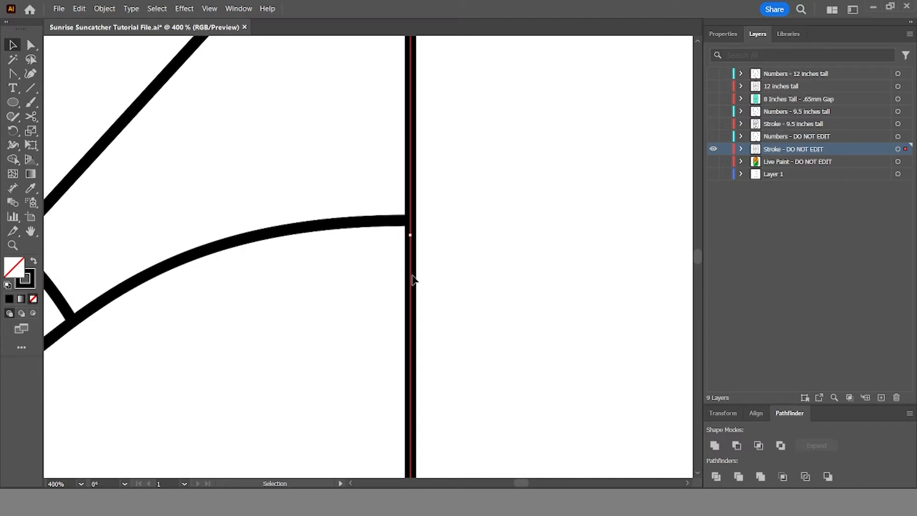
{"action": "scroll", "coordinate": [412, 284], "scroll_direction": "down", "scroll_amount": 5}
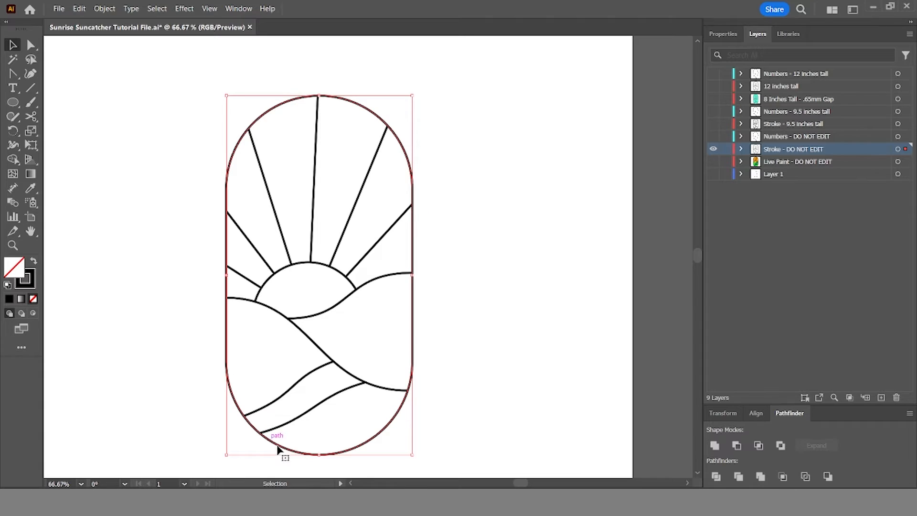
{"action": "left_click", "coordinate": [722, 34]}
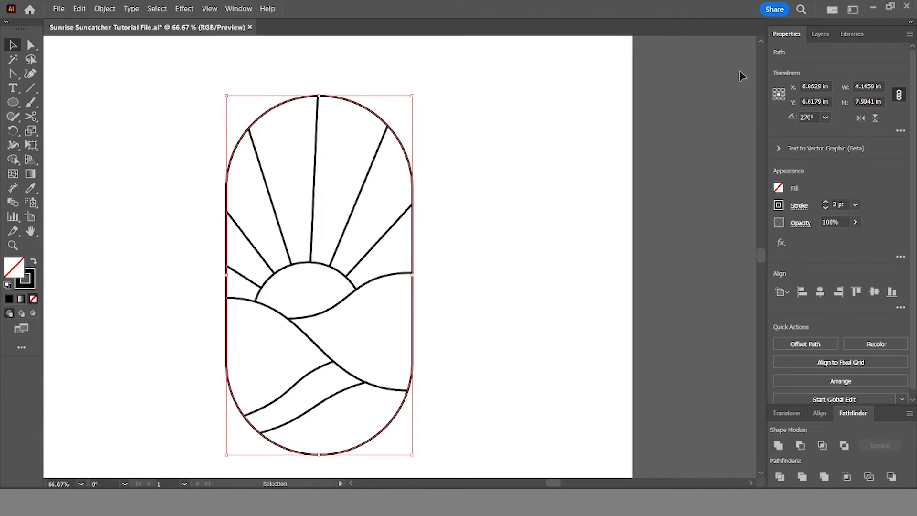
{"action": "left_click", "coordinate": [794, 206]}
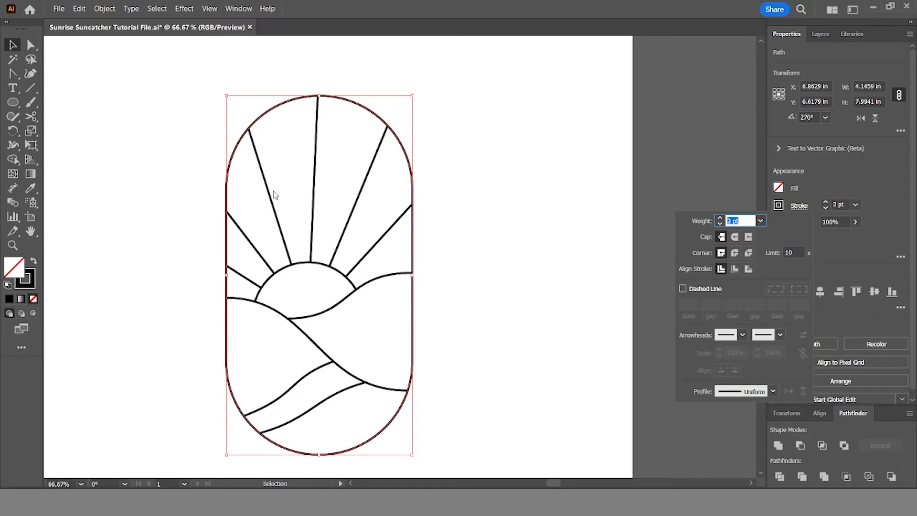
{"action": "left_click", "coordinate": [734, 270]}
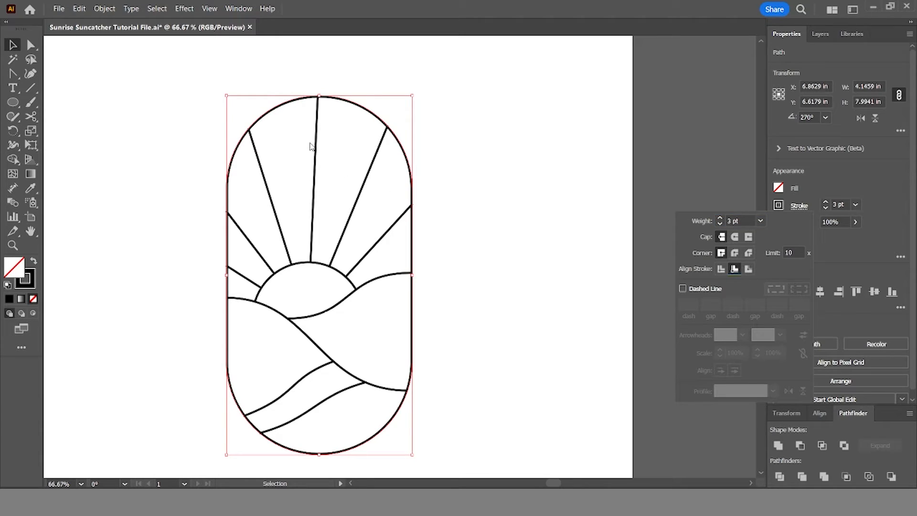
{"action": "left_click", "coordinate": [626, 273]}
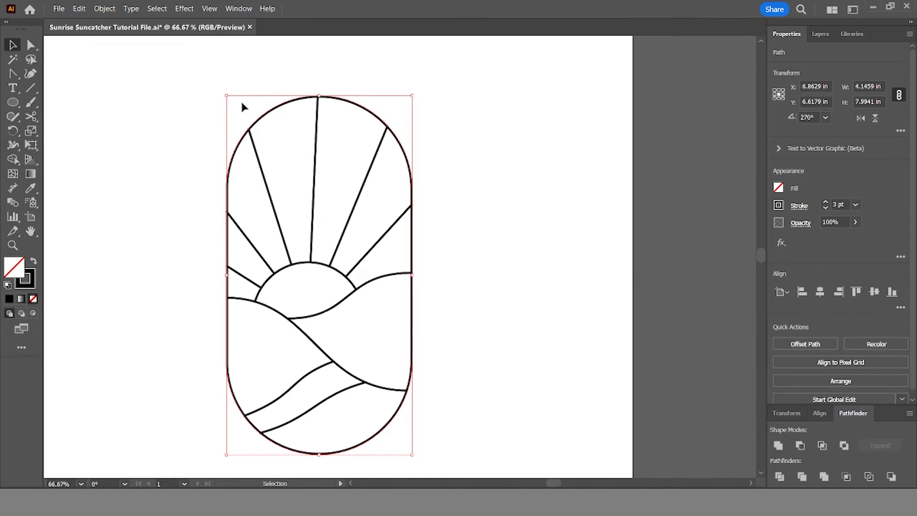
Step: Examine where the rays meet the outer outline, then undo the inside stroke alignment and deselect the outline
{"action": "scroll", "coordinate": [306, 121], "scroll_direction": "up", "scroll_amount": 1}
{"action": "scroll", "coordinate": [315, 129], "scroll_direction": "up", "scroll_amount": 6}
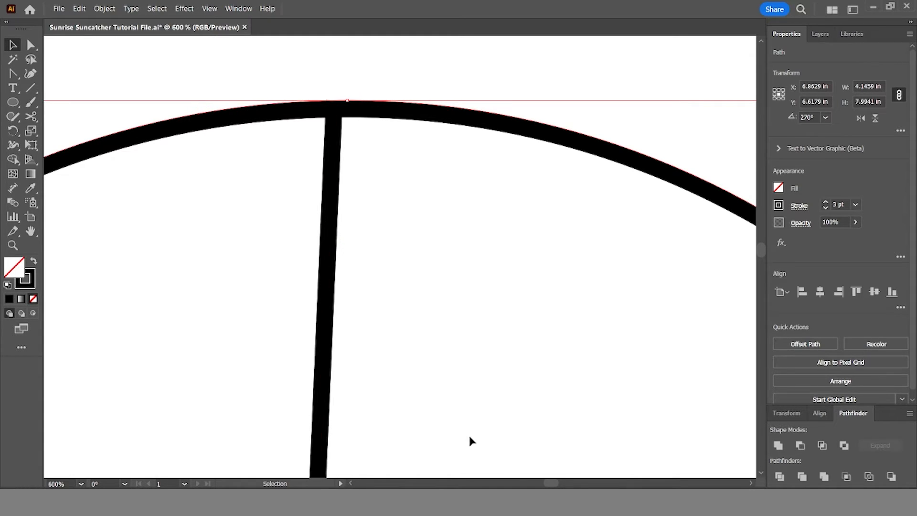
{"action": "left_click_drag", "start_coordinate": [551, 482], "coordinate": [548, 482]}
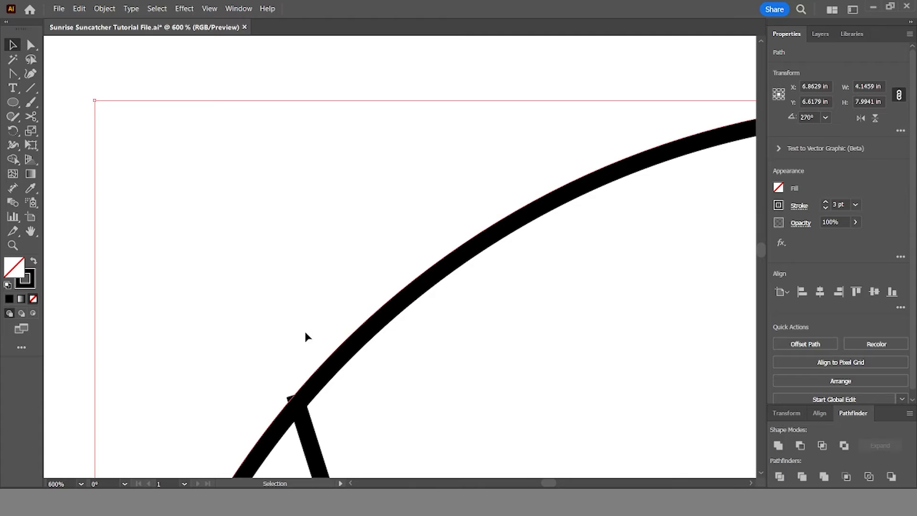
{"action": "scroll", "coordinate": [305, 334], "scroll_direction": "down", "scroll_amount": 5}
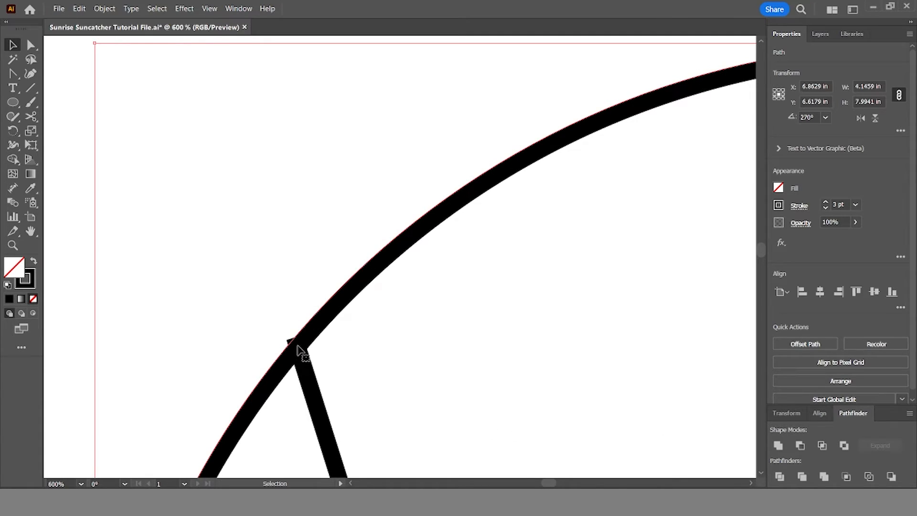
{"action": "scroll", "coordinate": [293, 334], "scroll_direction": "down", "scroll_amount": 4}
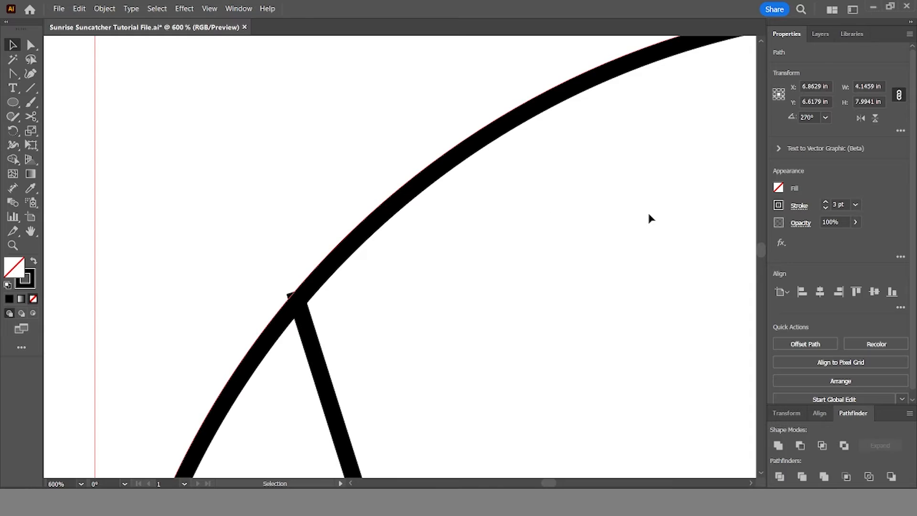
{"action": "key", "text": "ctrl+z"}
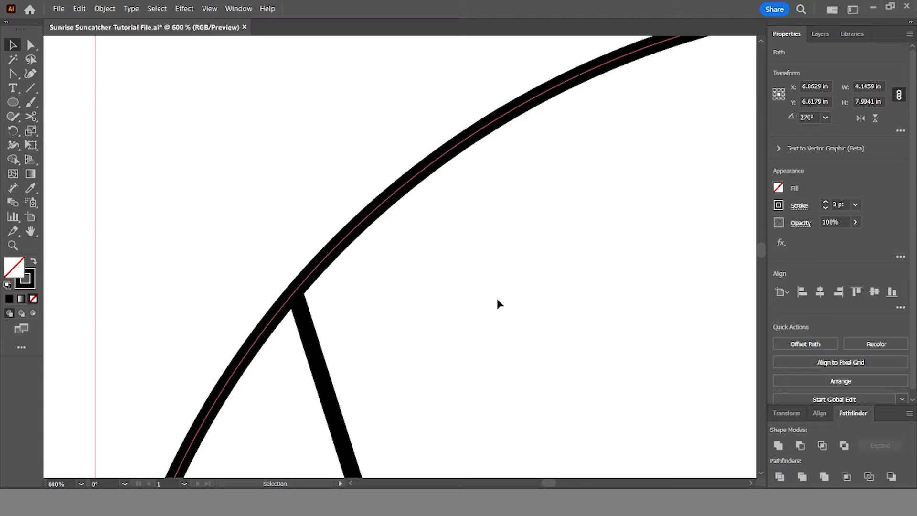
{"action": "key", "text": "ctrl+0"}
{"action": "left_click", "coordinate": [498, 301]}
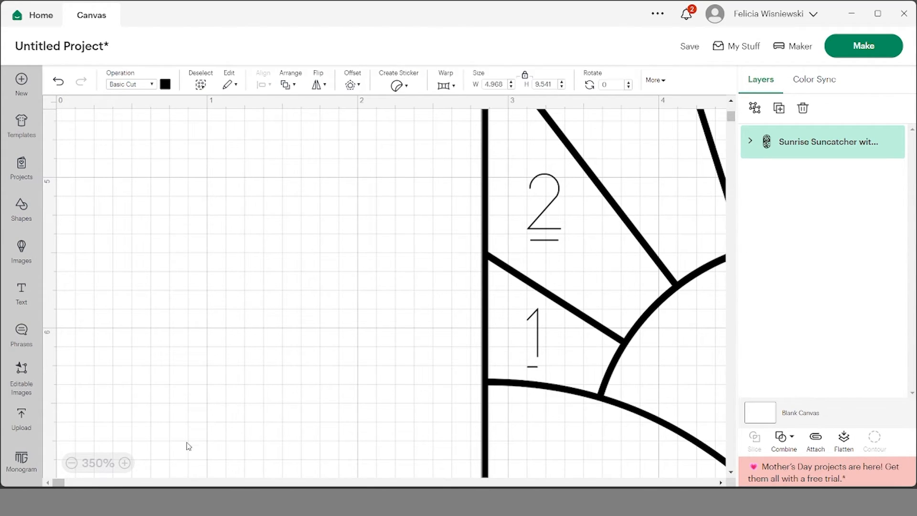
Step: Switch to Cricut Design Space and move the suncatcher design near the canvas origin
{"action": "left_click", "coordinate": [71, 462]}
{"action": "left_click", "coordinate": [71, 463]}
{"action": "left_click", "coordinate": [71, 462]}
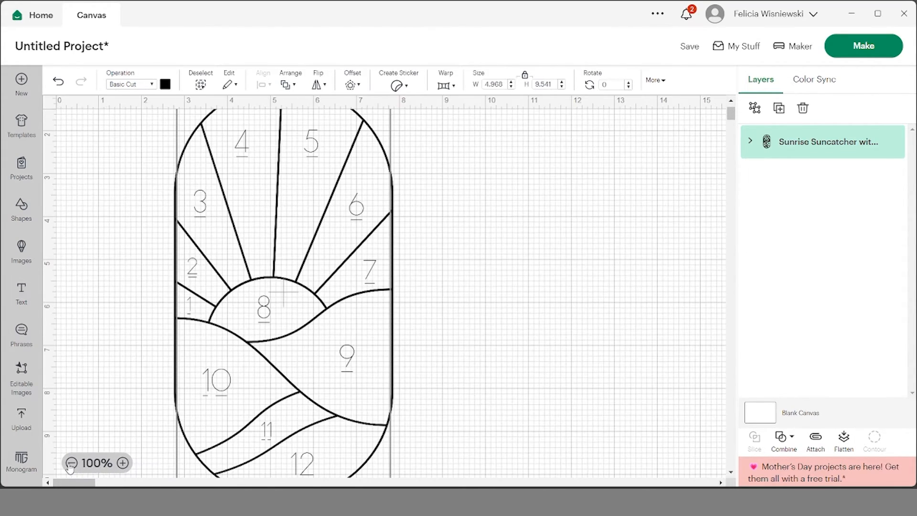
{"action": "left_click", "coordinate": [71, 462]}
{"action": "left_click_drag", "start_coordinate": [214, 317], "coordinate": [146, 291]}
{"action": "left_click", "coordinate": [251, 282]}
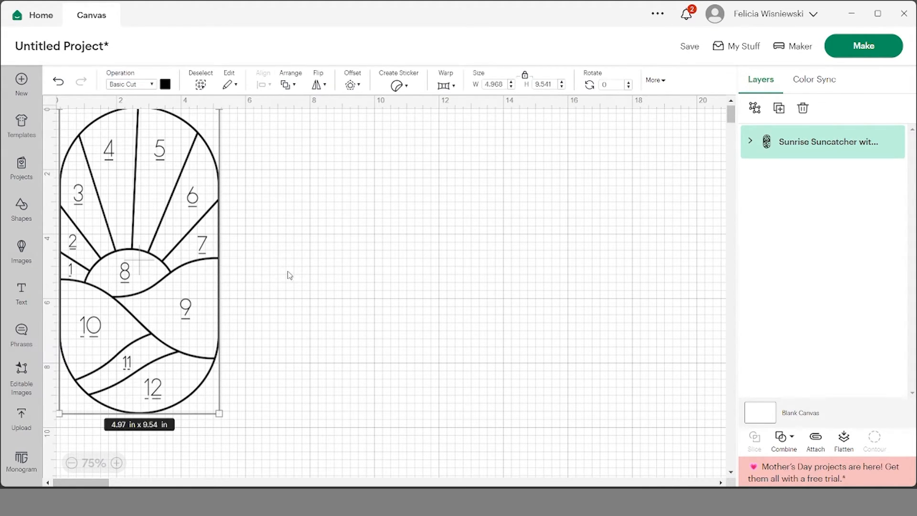
{"action": "scroll", "coordinate": [289, 276], "scroll_direction": "up", "scroll_amount": 1}
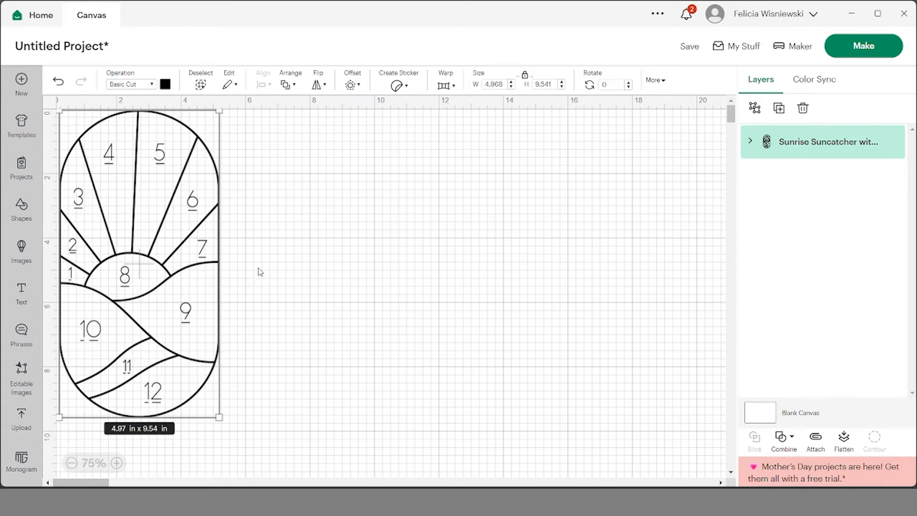
Step: Expand the suncatcher group and compare its numbers subgroup with its line-art layer by selecting each alternately
{"action": "left_click", "coordinate": [752, 140]}
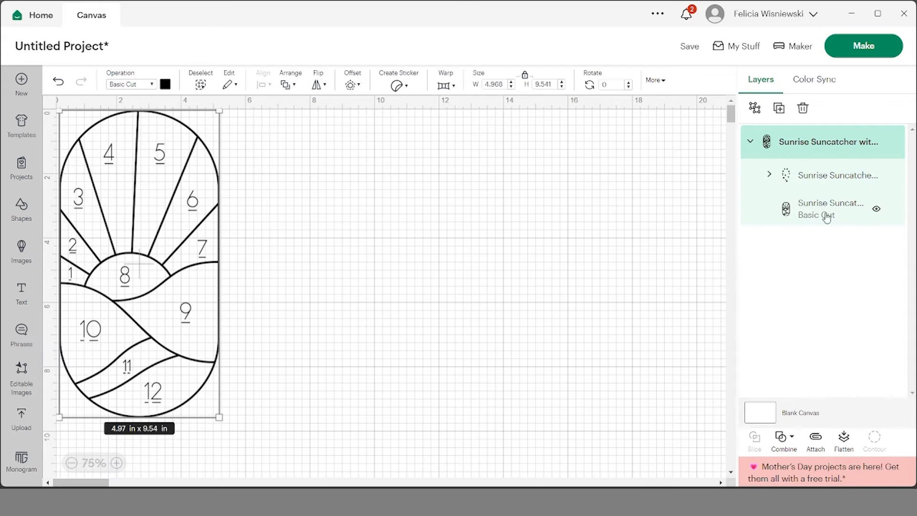
{"action": "left_click", "coordinate": [810, 181]}
{"action": "left_click", "coordinate": [802, 204]}
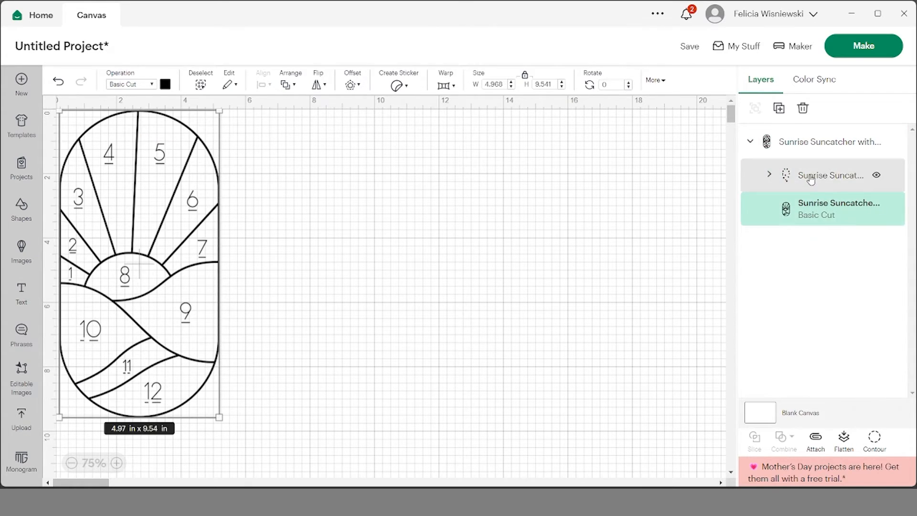
{"action": "left_click", "coordinate": [810, 181]}
{"action": "left_click", "coordinate": [809, 201]}
{"action": "left_click", "coordinate": [809, 172]}
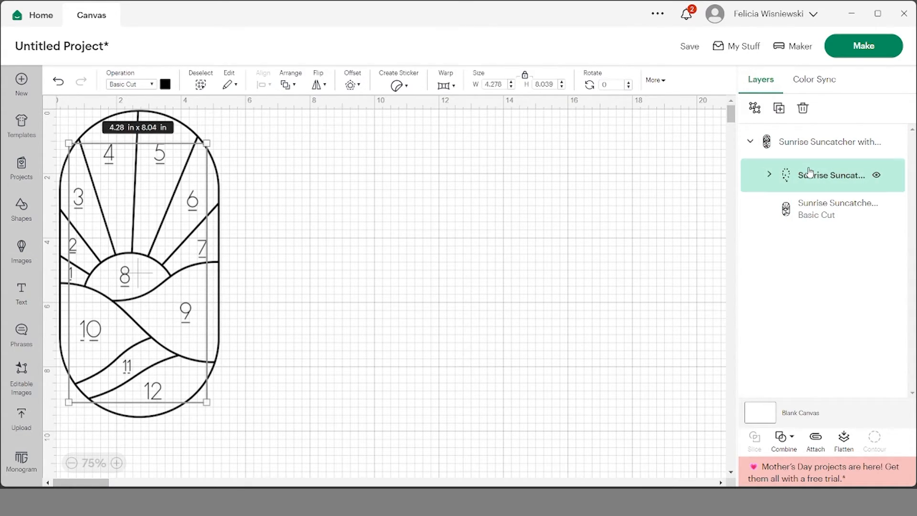
{"action": "left_click", "coordinate": [816, 213]}
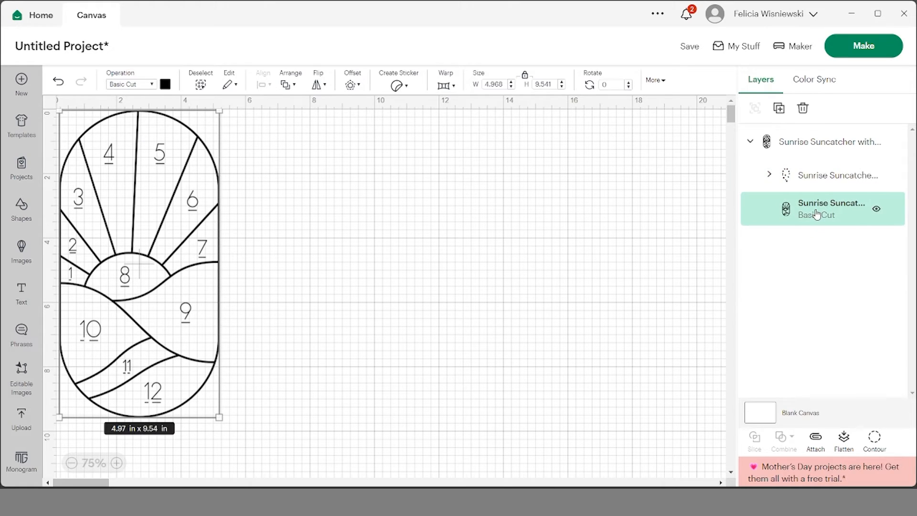
{"action": "left_click", "coordinate": [818, 182]}
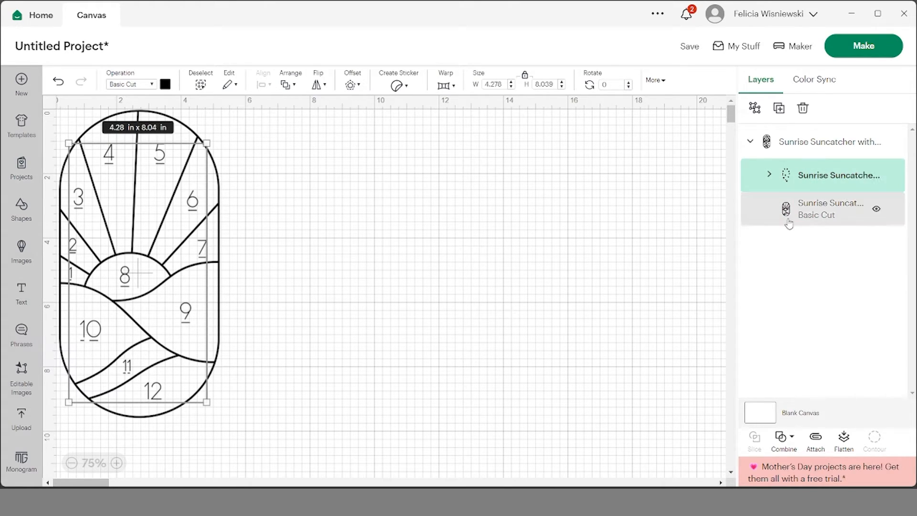
{"action": "left_click", "coordinate": [766, 221]}
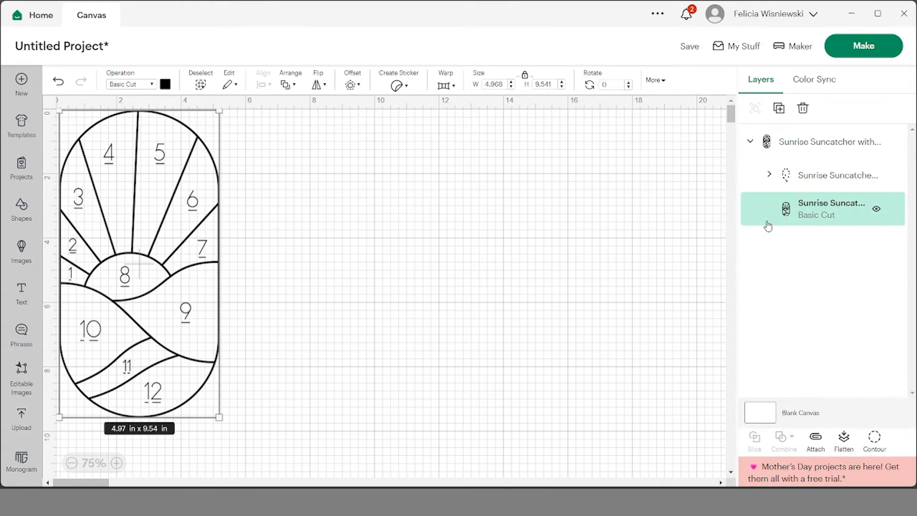
{"action": "left_click", "coordinate": [812, 186]}
{"action": "left_click", "coordinate": [808, 205]}
{"action": "left_click", "coordinate": [817, 182]}
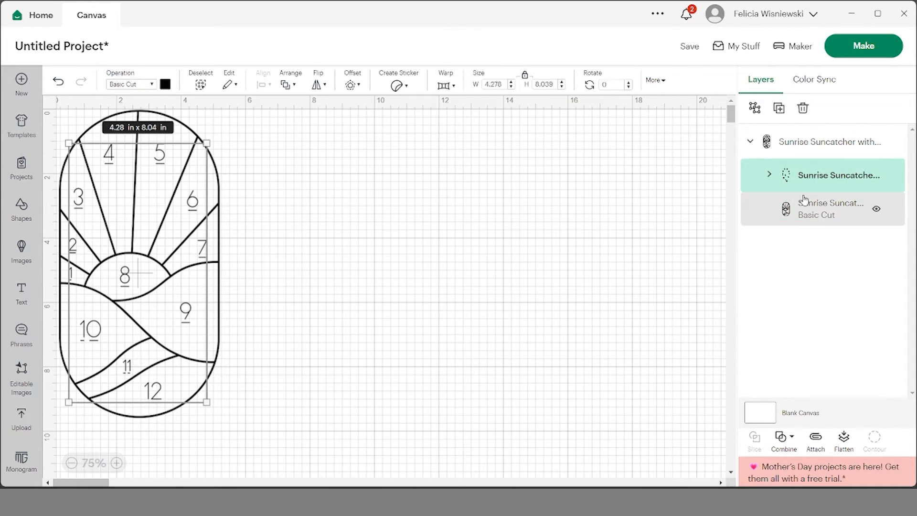
Step: Expand the numbers subgroup and inspect its individual digits, including the nested group for the number 10
{"action": "left_click", "coordinate": [768, 176]}
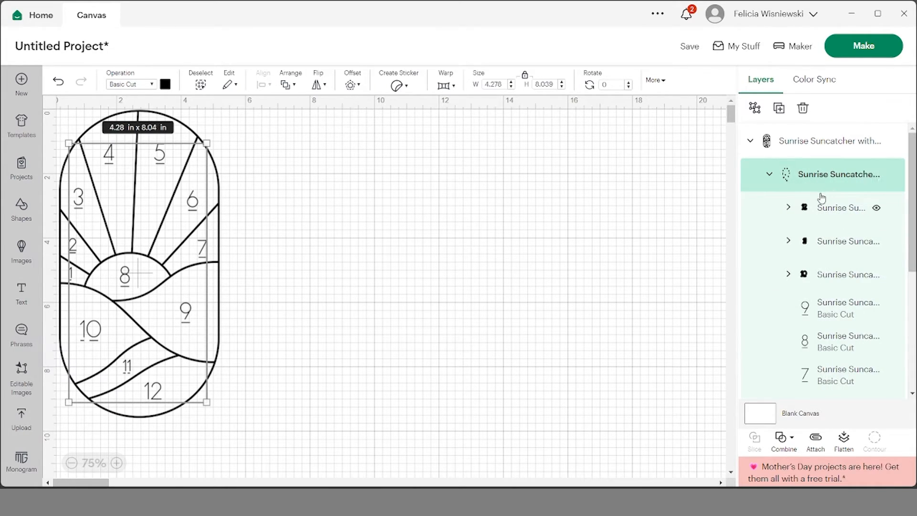
{"action": "scroll", "coordinate": [824, 239], "scroll_direction": "down", "scroll_amount": 1}
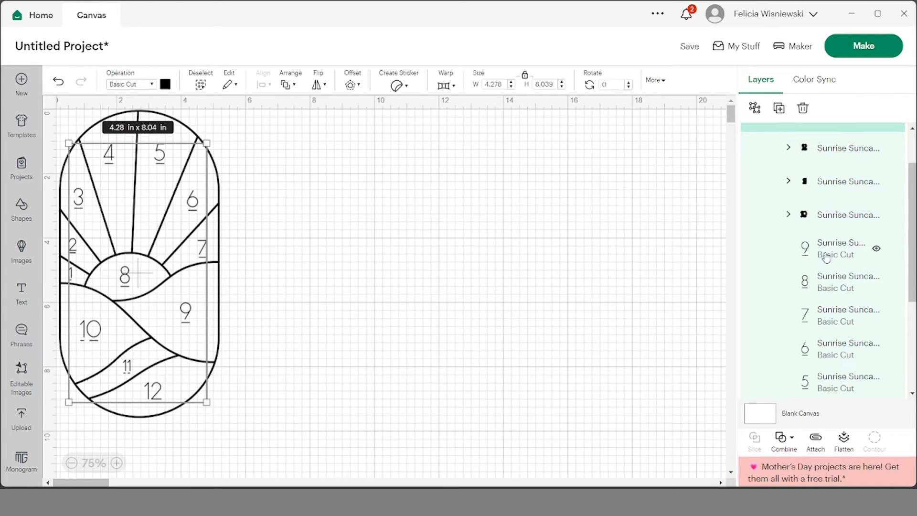
{"action": "left_click", "coordinate": [824, 257]}
{"action": "left_click", "coordinate": [831, 286]}
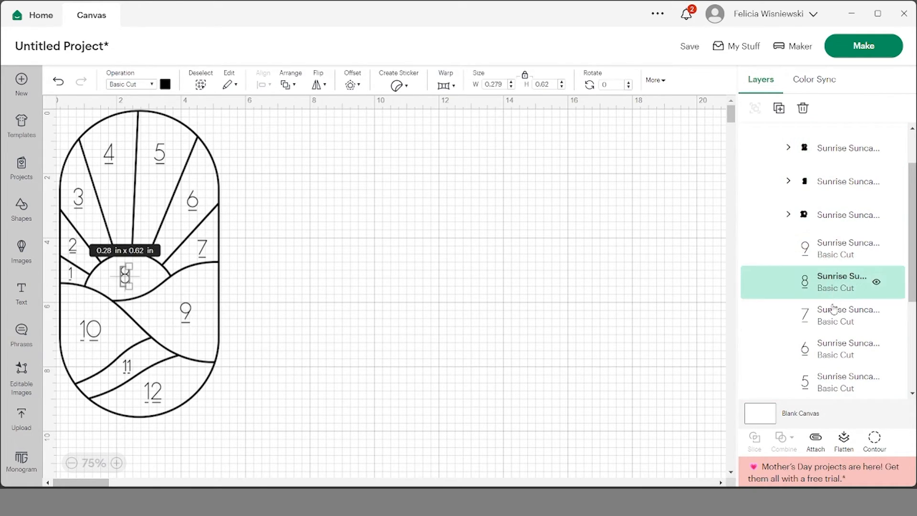
{"action": "left_click", "coordinate": [833, 310]}
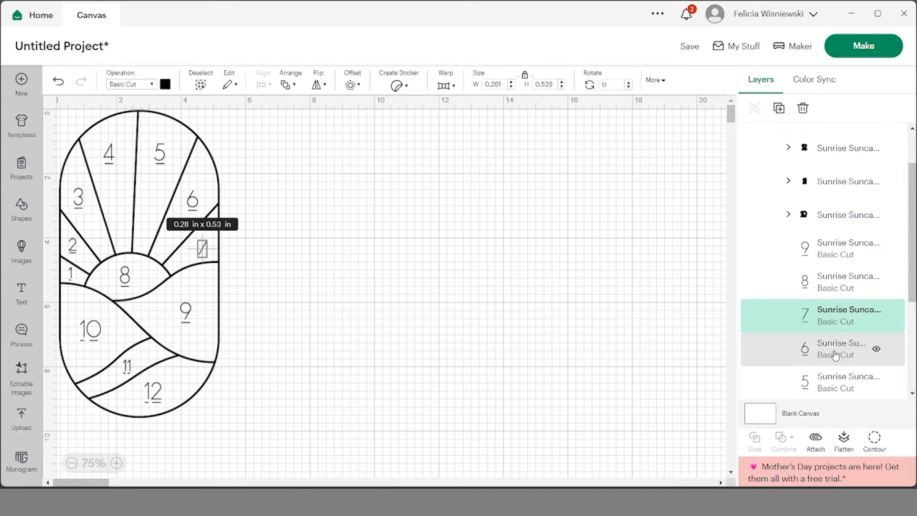
{"action": "left_click", "coordinate": [788, 215]}
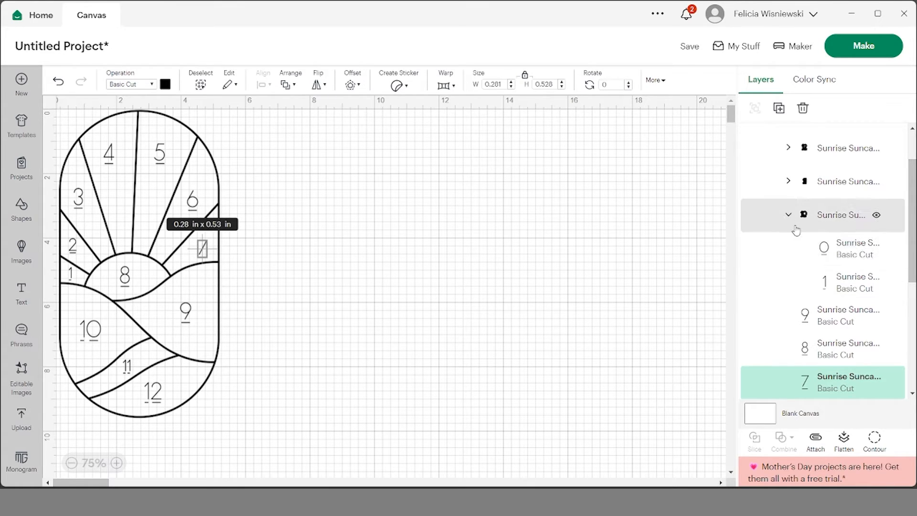
{"action": "scroll", "coordinate": [793, 234], "scroll_direction": "up", "scroll_amount": 2}
{"action": "left_click", "coordinate": [785, 275]}
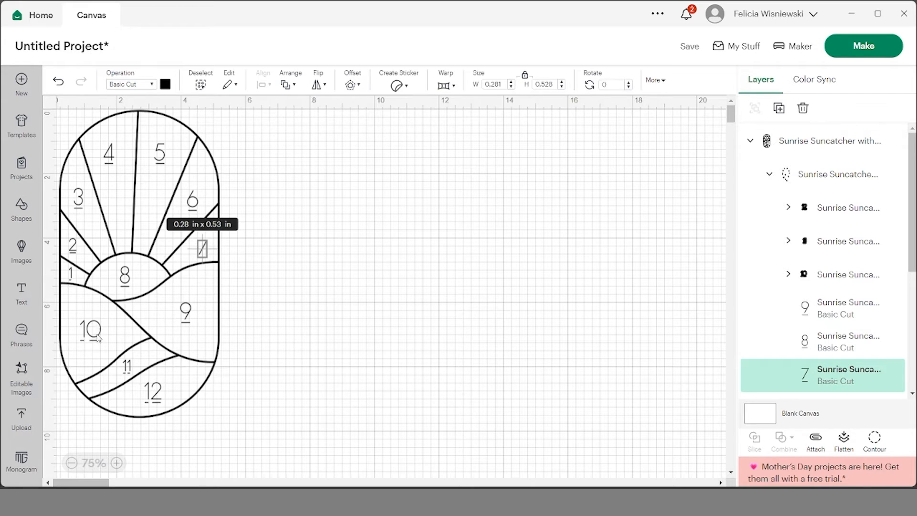
Step: Collapse the numbers subgroup, change its operation from cutting to Pen drawing, and deselect it
{"action": "left_click", "coordinate": [767, 177]}
{"action": "left_click", "coordinate": [768, 139]}
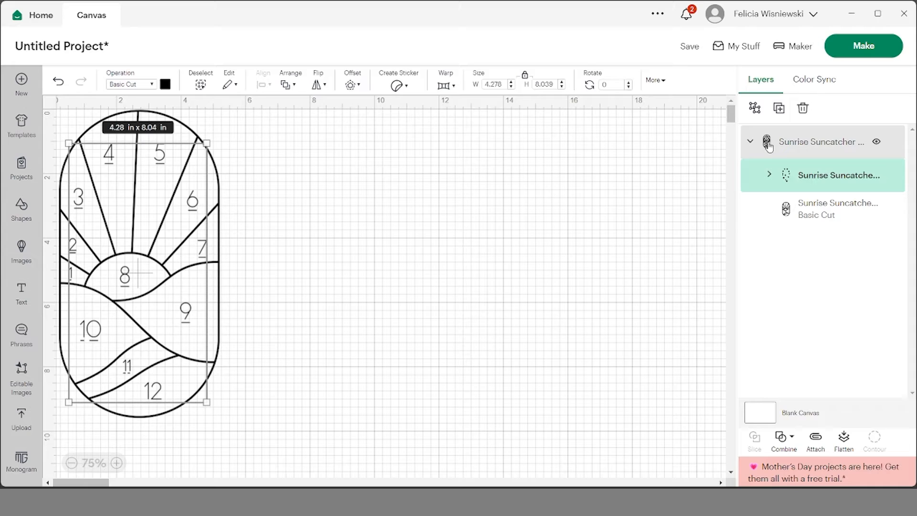
{"action": "left_click", "coordinate": [793, 205]}
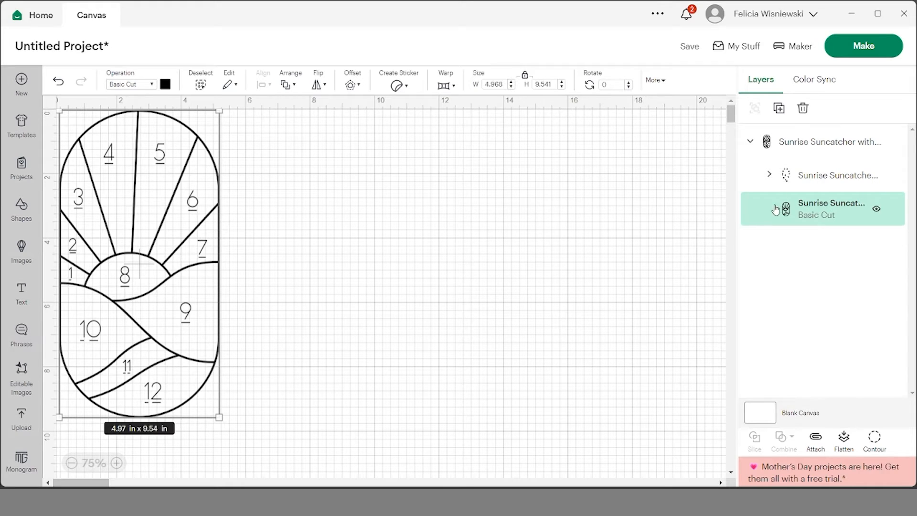
{"action": "left_click", "coordinate": [793, 183]}
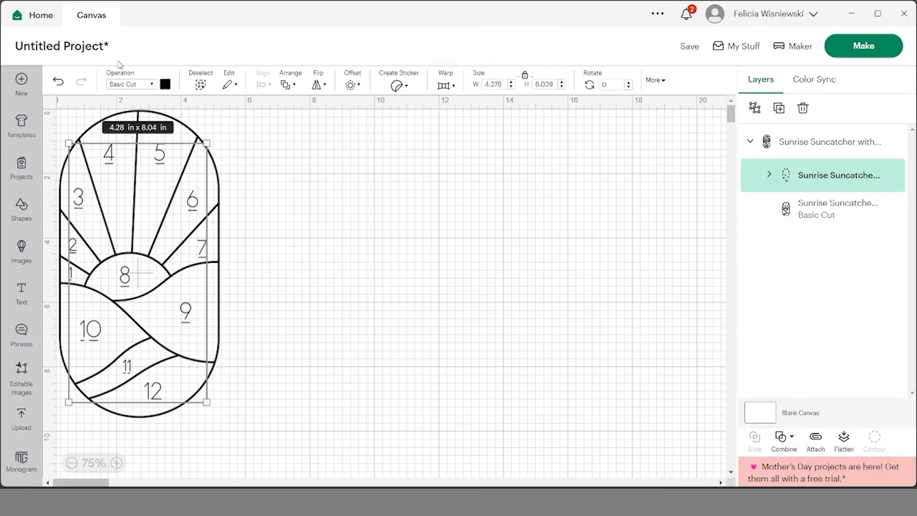
{"action": "left_click", "coordinate": [145, 88]}
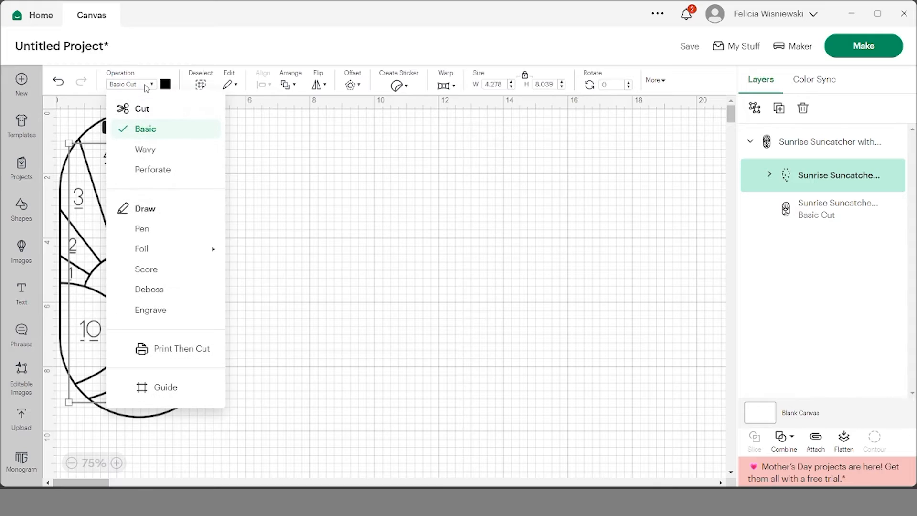
{"action": "left_click", "coordinate": [145, 232]}
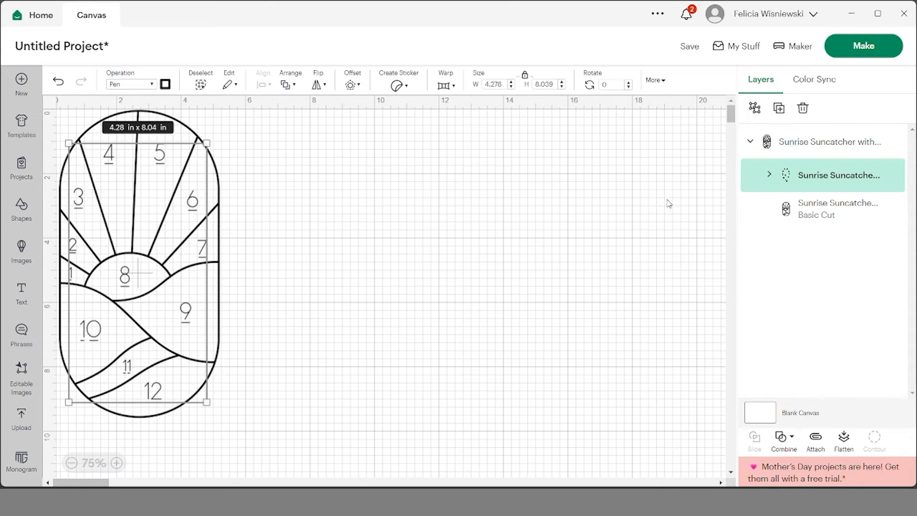
{"action": "left_click", "coordinate": [649, 233]}
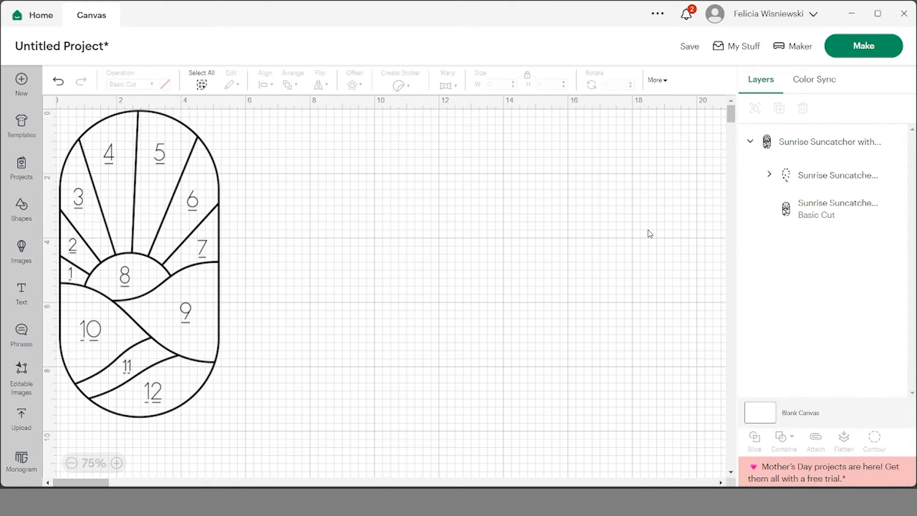
Step: Save the project as Sunrise Suncatcher on the way to the mat preview, then return to the canvas
{"action": "left_click", "coordinate": [863, 54]}
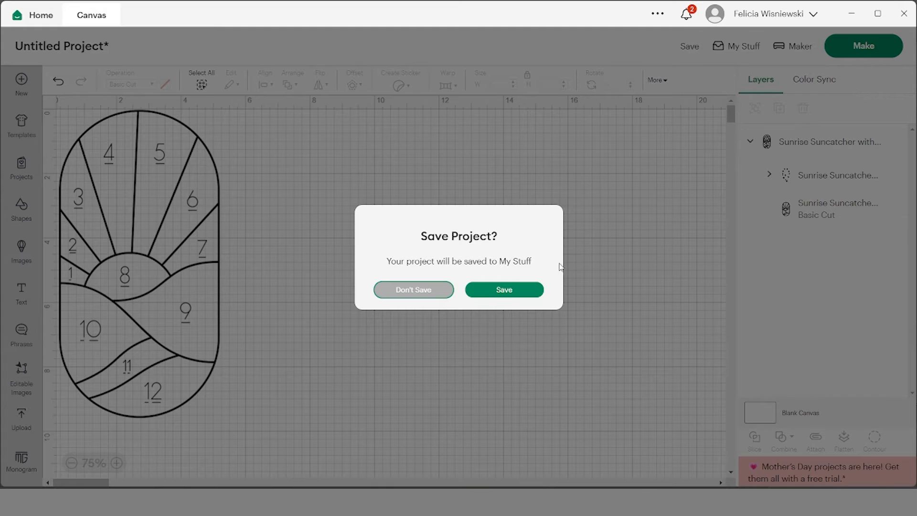
{"action": "left_click", "coordinate": [501, 293]}
{"action": "left_click", "coordinate": [336, 93]}
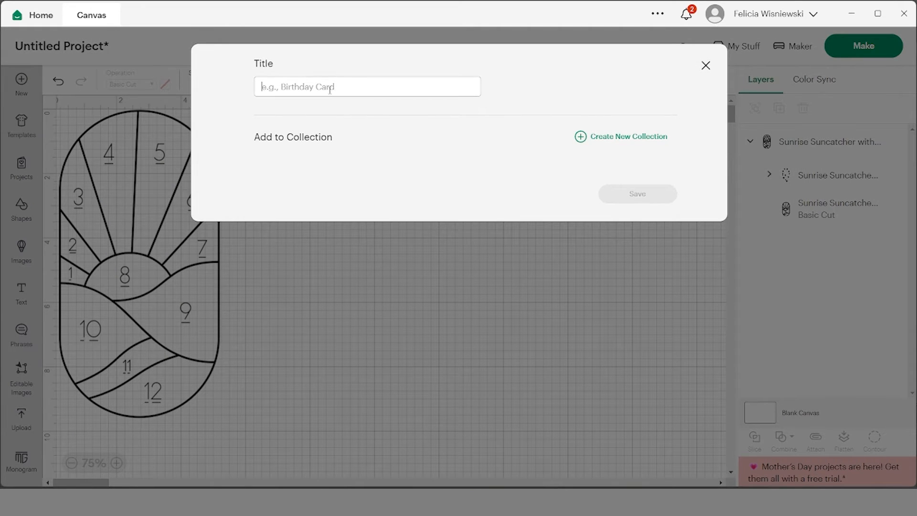
{"action": "type", "text": "SUnr"}
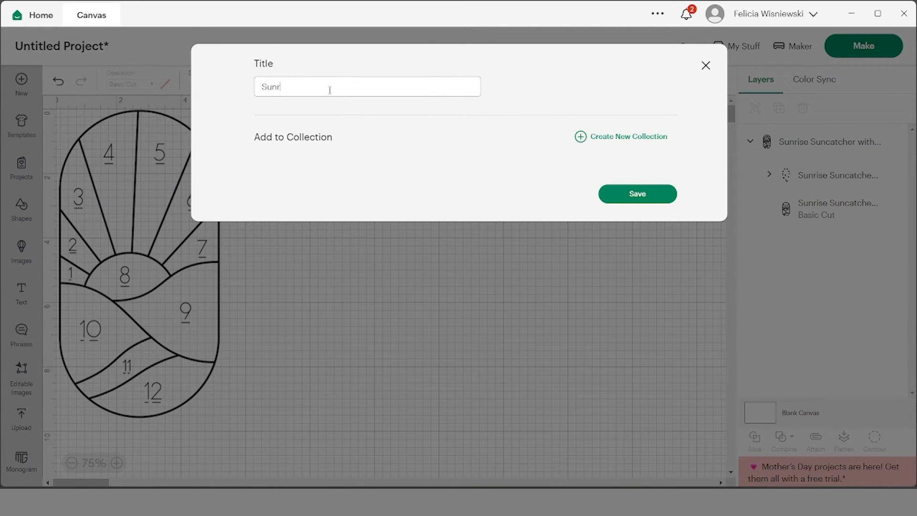
{"action": "type", "text": "ise Suncatcher"}
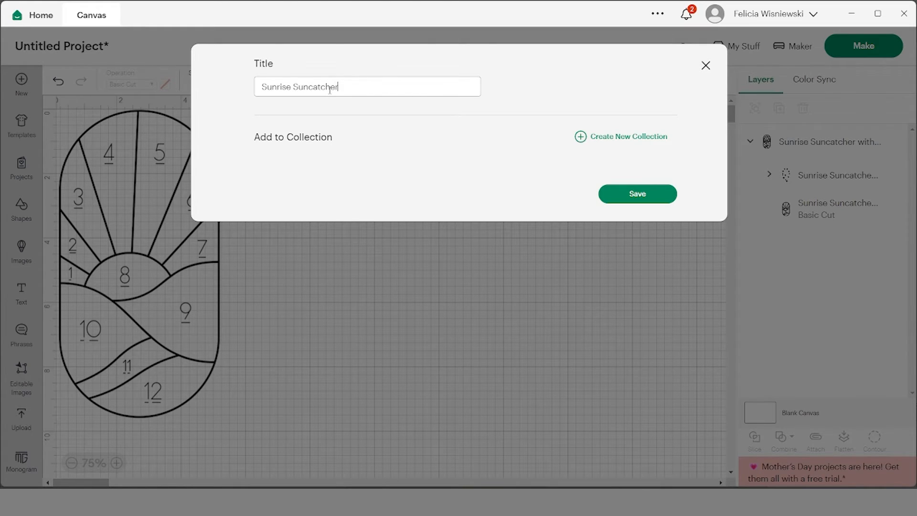
{"action": "left_click", "coordinate": [637, 196]}
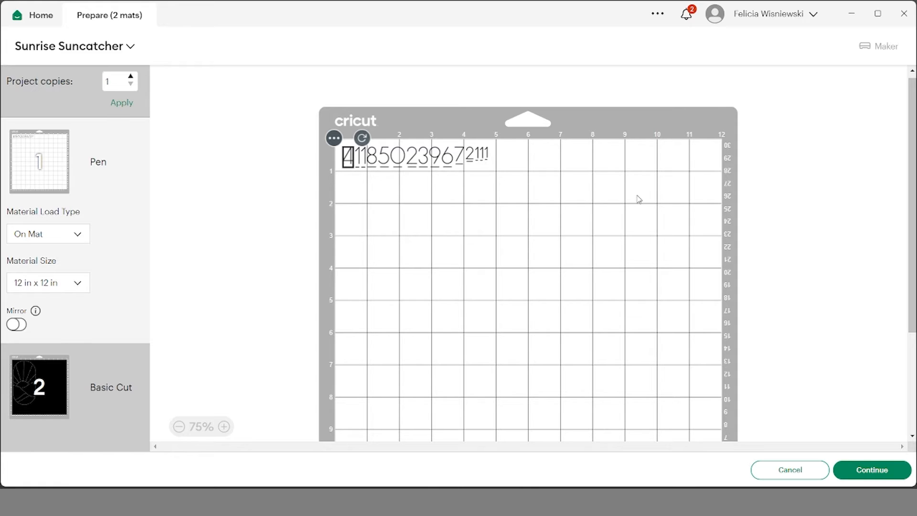
{"action": "left_click", "coordinate": [798, 475]}
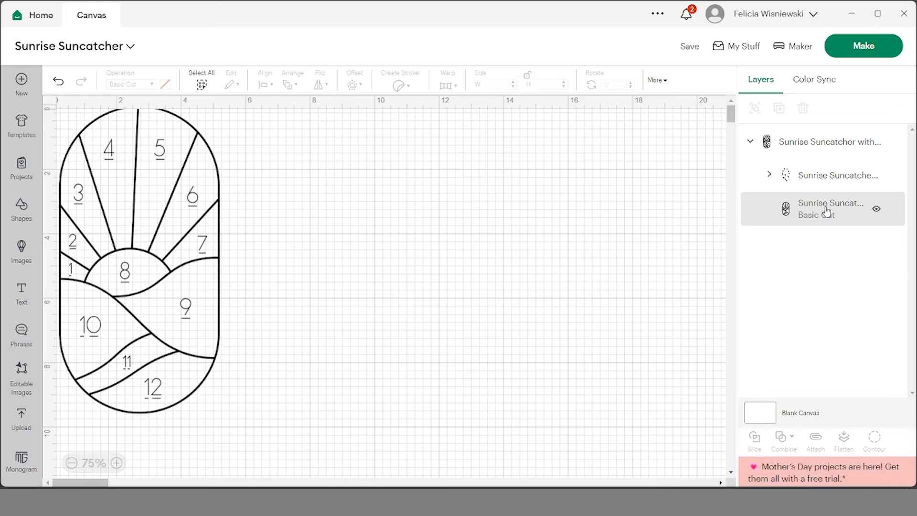
Step: Attach the whole suncatcher group so numbers and line art keep their placement, and expand the attached set
{"action": "left_click", "coordinate": [818, 145]}
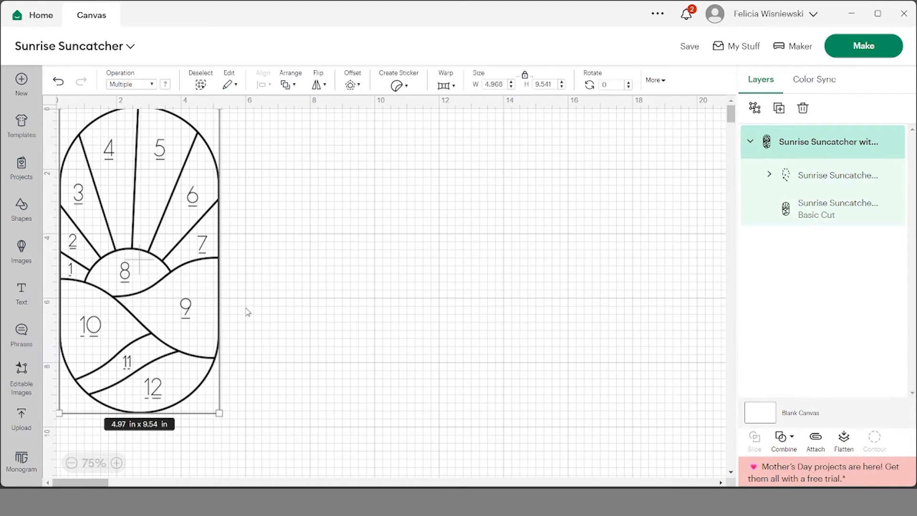
{"action": "left_click", "coordinate": [816, 443]}
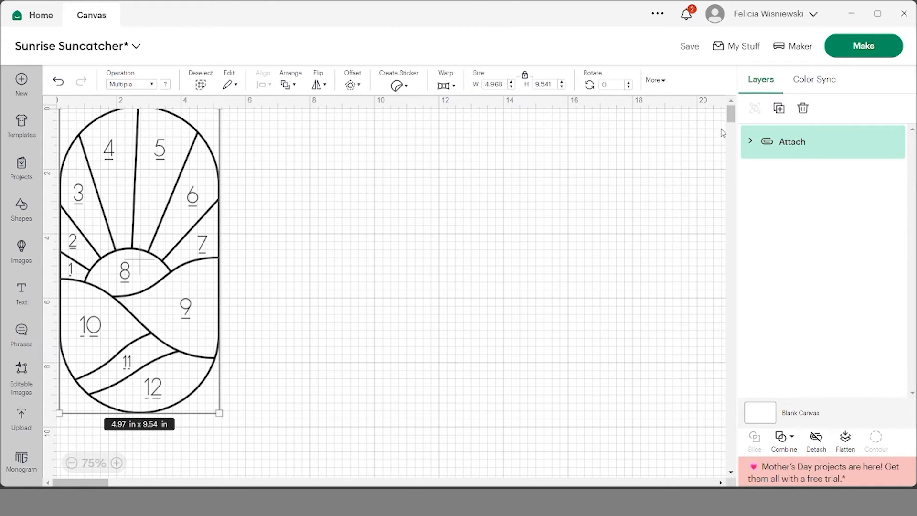
{"action": "left_click", "coordinate": [751, 141]}
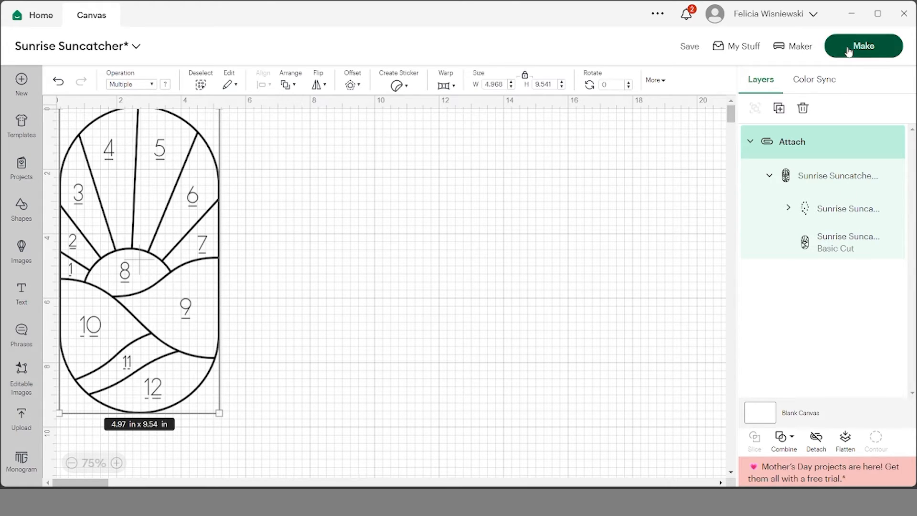
Step: Preview the attached suncatcher on the mat, examine the full pattern with its pen numbers, and return to the canvas
{"action": "left_click", "coordinate": [863, 45]}
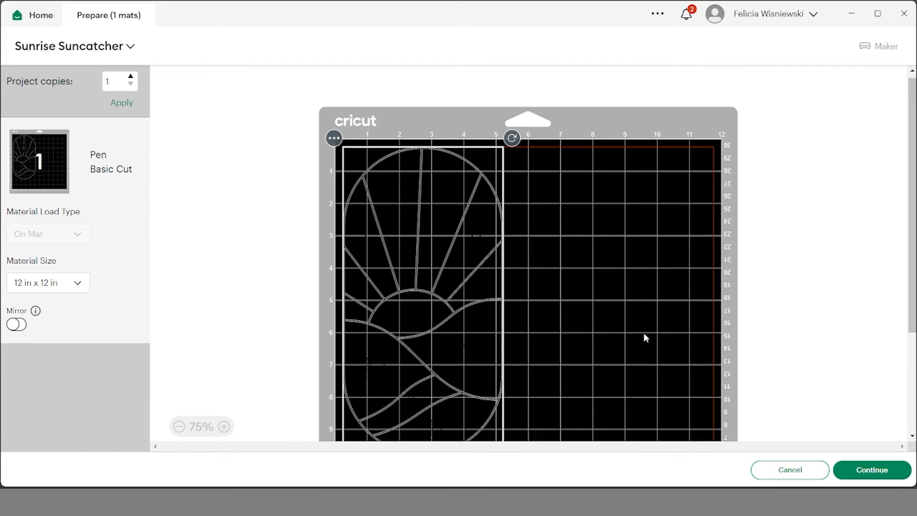
{"action": "scroll", "coordinate": [434, 248], "scroll_direction": "down", "scroll_amount": 2}
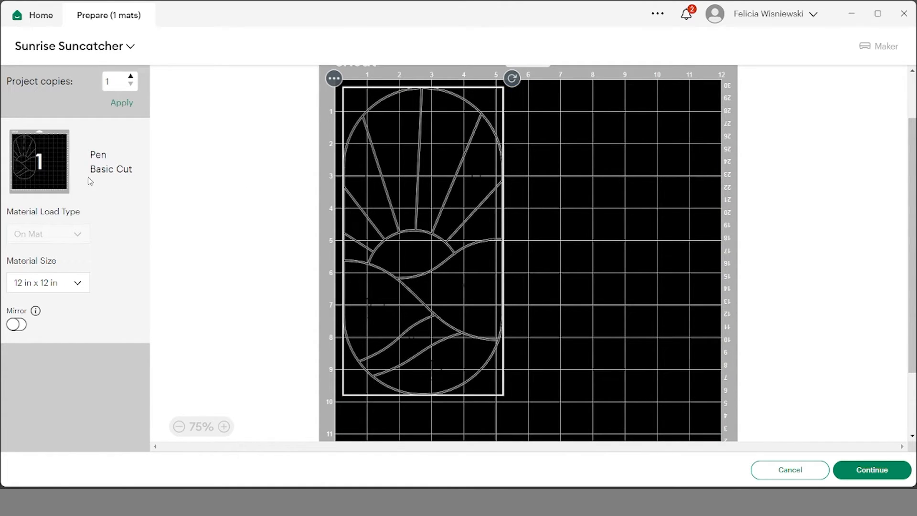
{"action": "scroll", "coordinate": [435, 333], "scroll_direction": "up", "scroll_amount": 2}
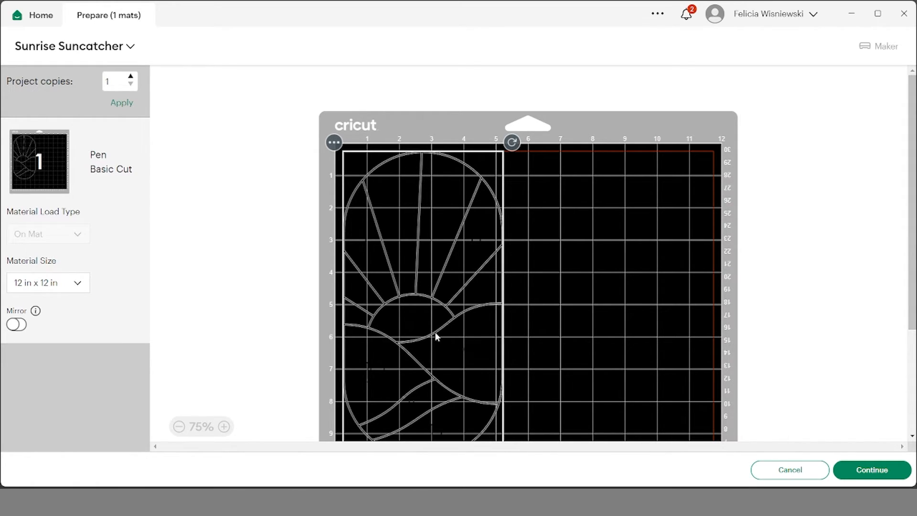
{"action": "scroll", "coordinate": [481, 268], "scroll_direction": "down", "scroll_amount": 2}
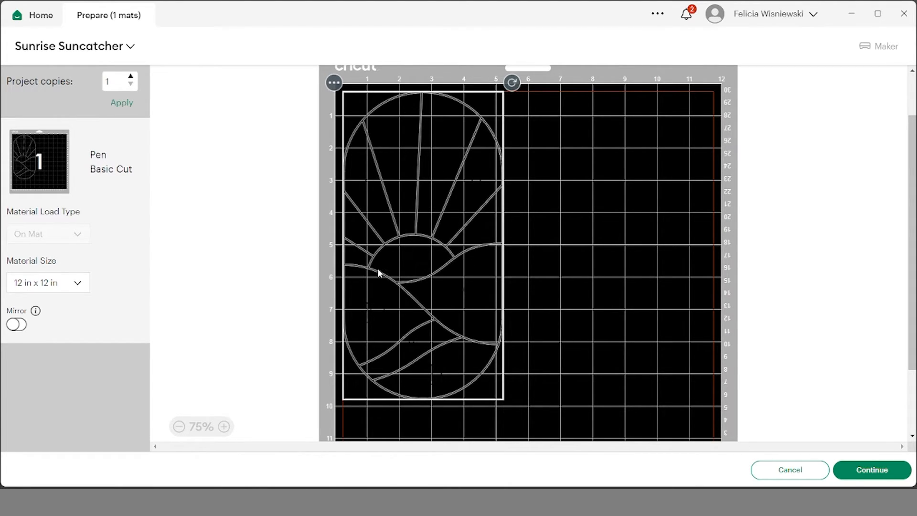
{"action": "left_click", "coordinate": [816, 468]}
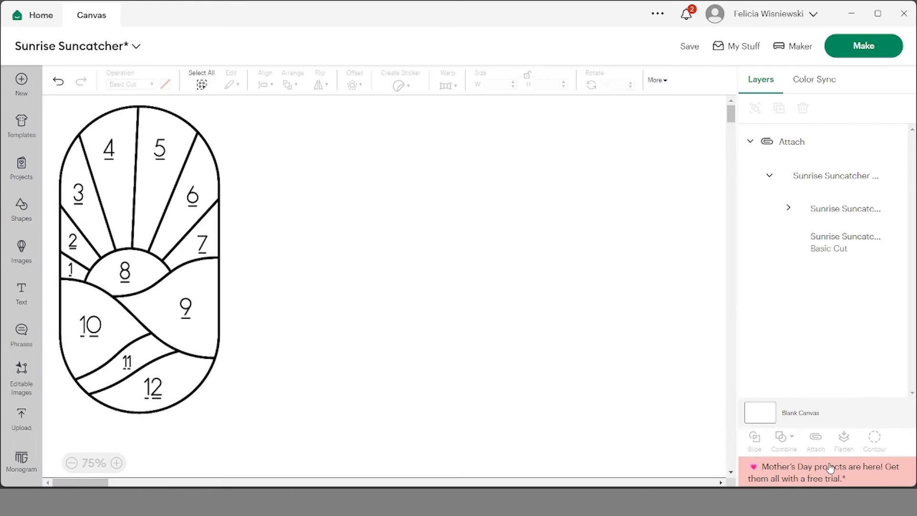
Step: Recolor the Basic Cut line-art layer light yellow and open the mat preview
{"action": "left_click", "coordinate": [217, 215]}
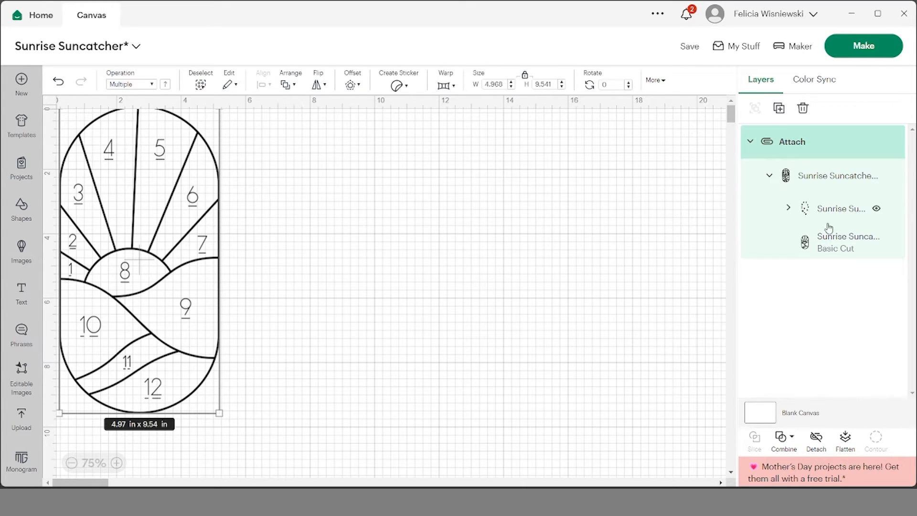
{"action": "left_click", "coordinate": [843, 245]}
{"action": "left_click", "coordinate": [165, 84]}
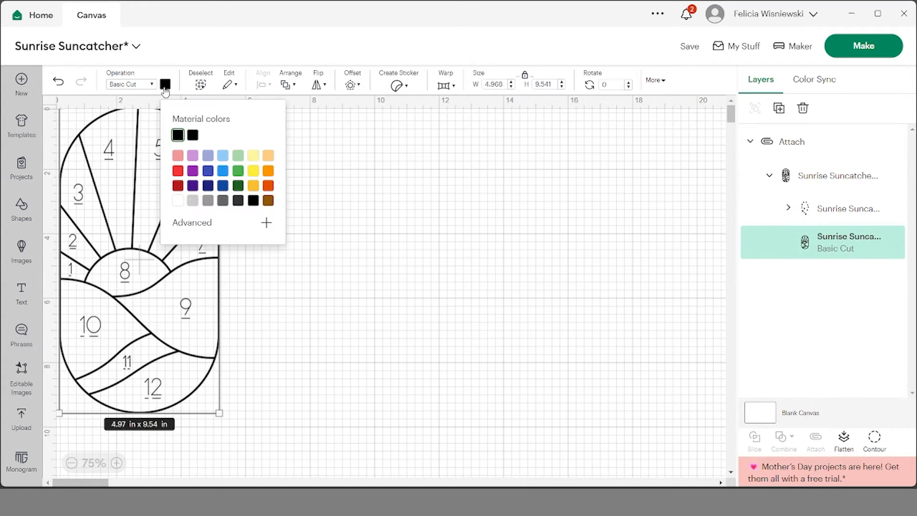
{"action": "left_click", "coordinate": [253, 155]}
{"action": "left_click", "coordinate": [341, 304]}
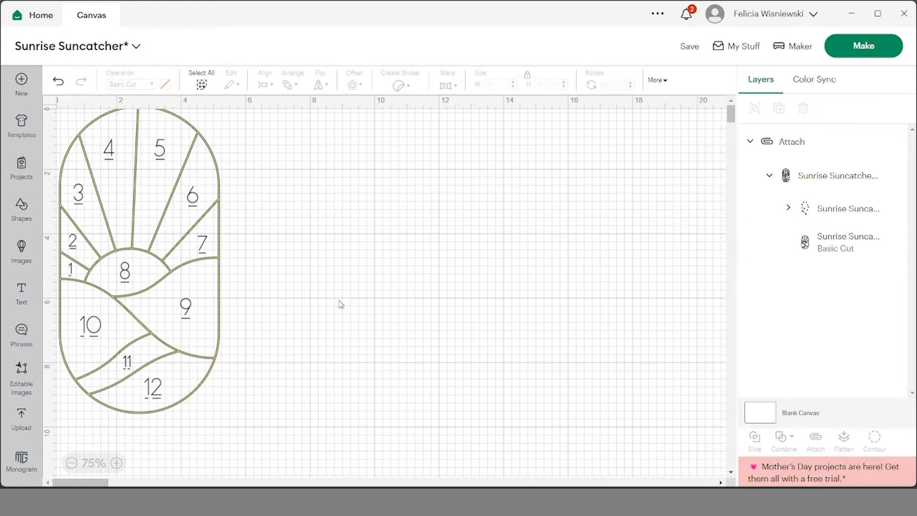
{"action": "left_click", "coordinate": [864, 45]}
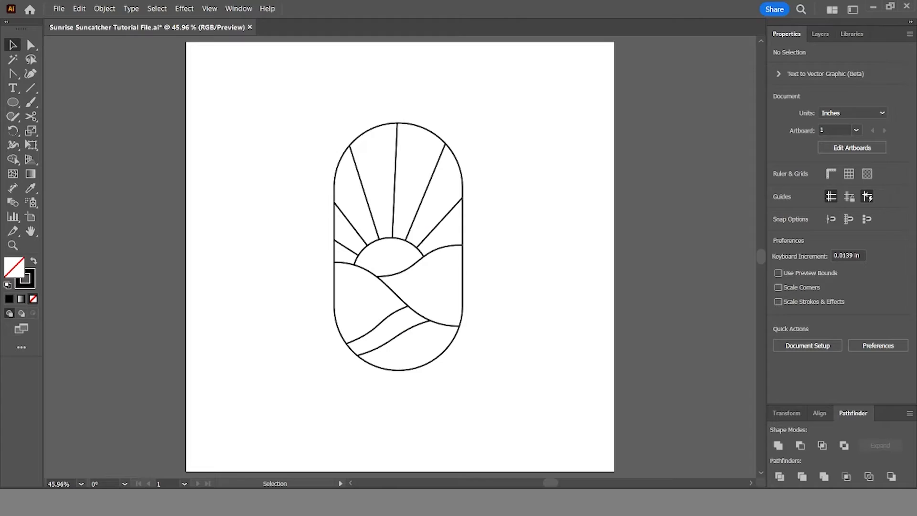
Step: Switch to Illustrator and show the Numbers - DO NOT EDIT layer together with the Stroke - DO NOT EDIT layer
{"action": "left_click", "coordinate": [819, 34]}
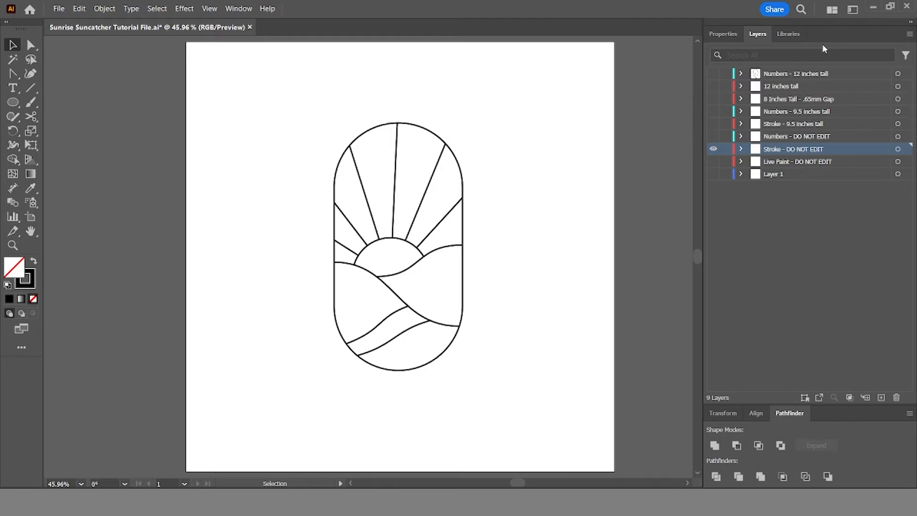
{"action": "left_click", "coordinate": [713, 136]}
{"action": "left_click", "coordinate": [712, 145]}
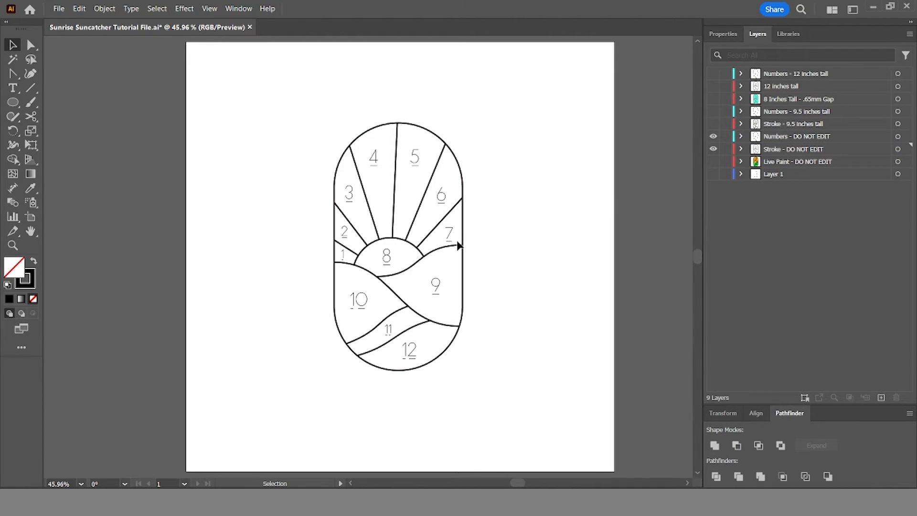
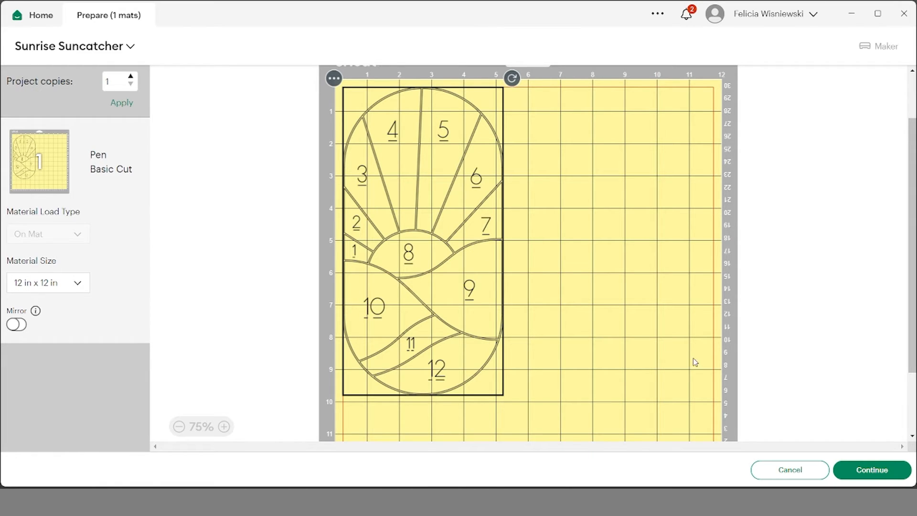
Step: In Cricut Design Space, continue to machine setup with Vinyl as the base material, then cancel back to the canvas
{"action": "left_click", "coordinate": [887, 475]}
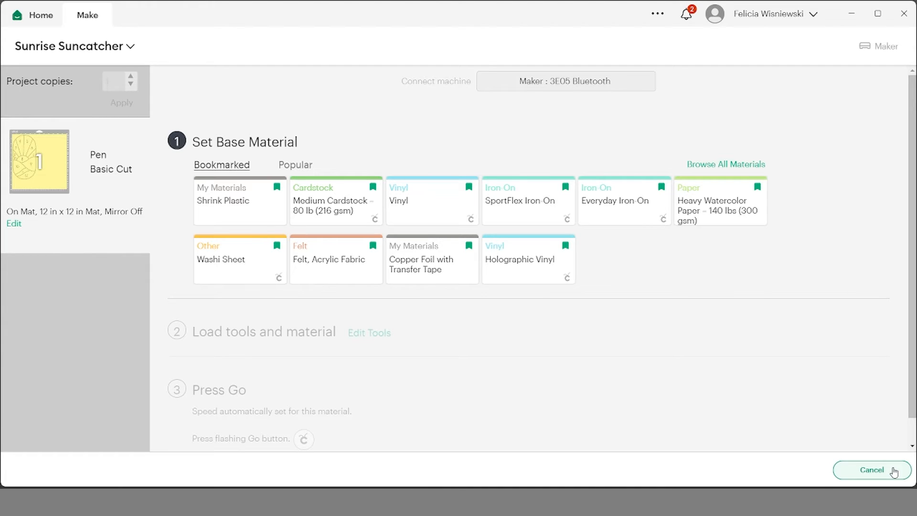
{"action": "left_click", "coordinate": [416, 198]}
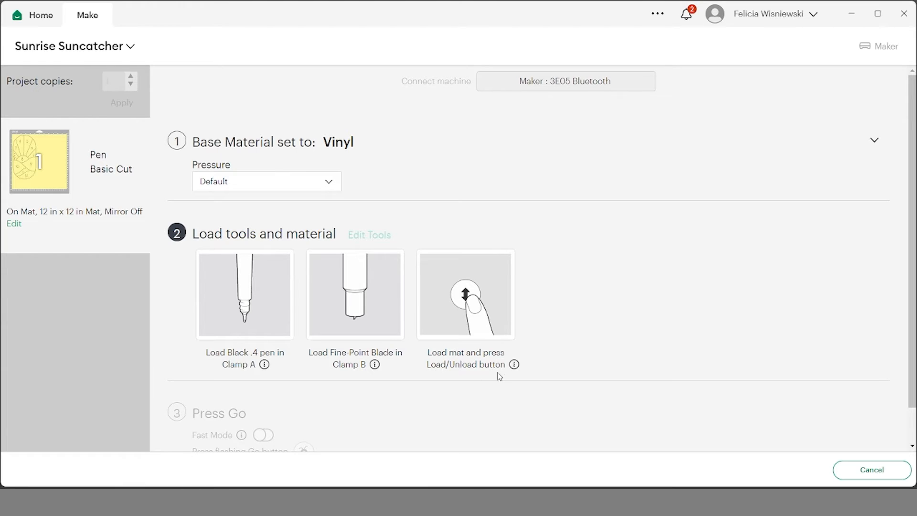
{"action": "left_click", "coordinate": [851, 473]}
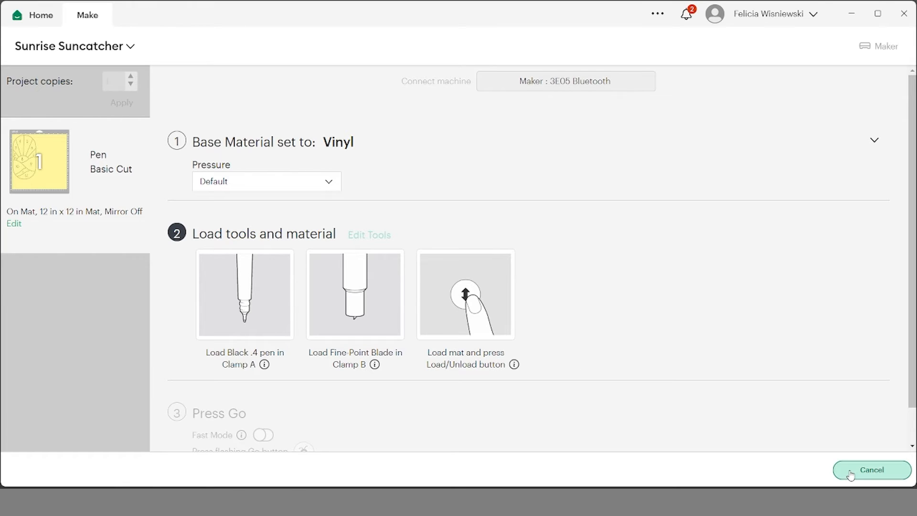
{"action": "left_click", "coordinate": [492, 66]}
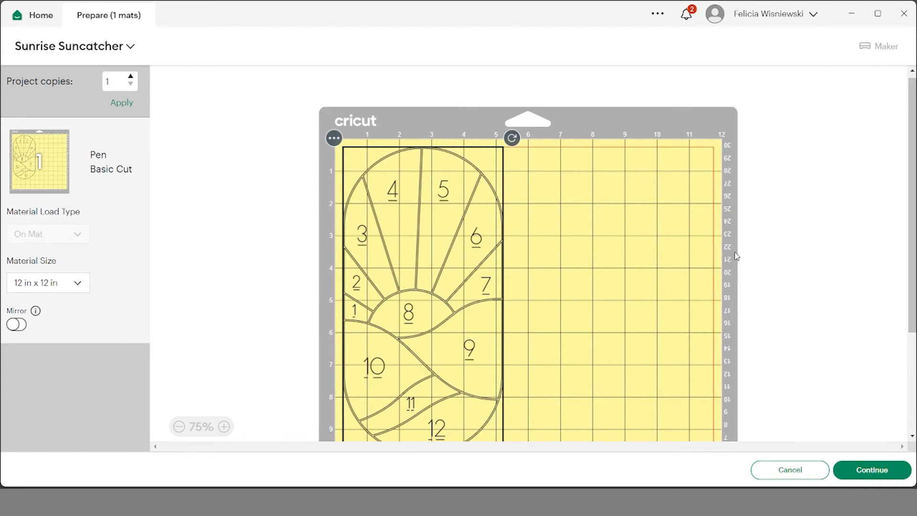
{"action": "left_click", "coordinate": [781, 471]}
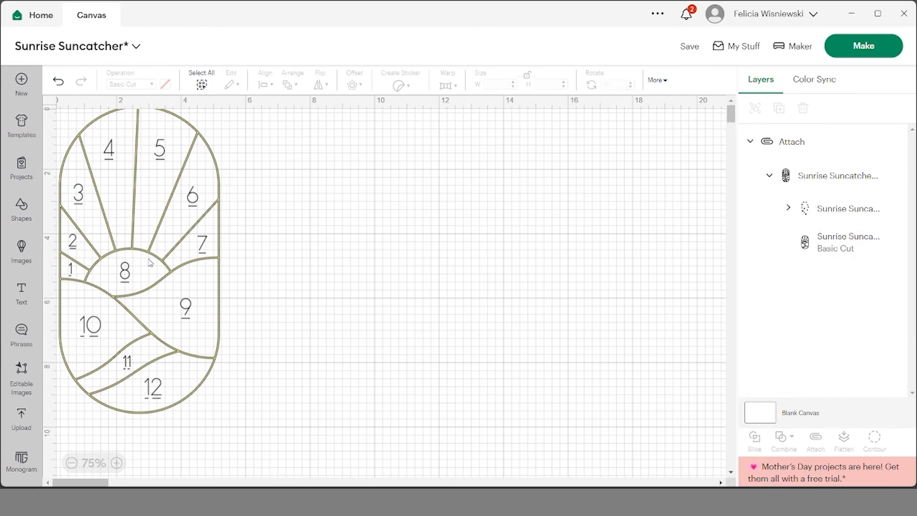
Step: Set the attached suncatcher's width to 12 in with proportions locked, and switch to Illustrator
{"action": "left_click", "coordinate": [150, 252]}
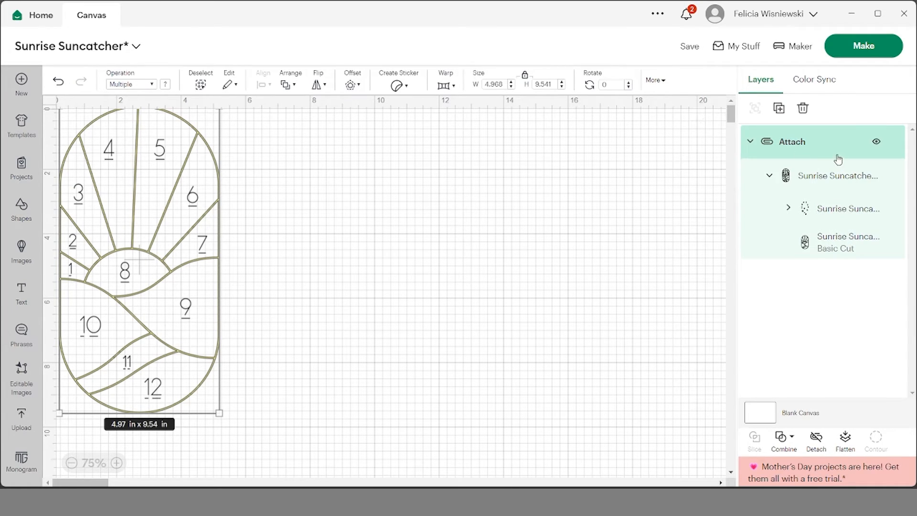
{"action": "double_click", "coordinate": [493, 89]}
{"action": "type", "text": "12"}
{"action": "key", "text": "Return"}
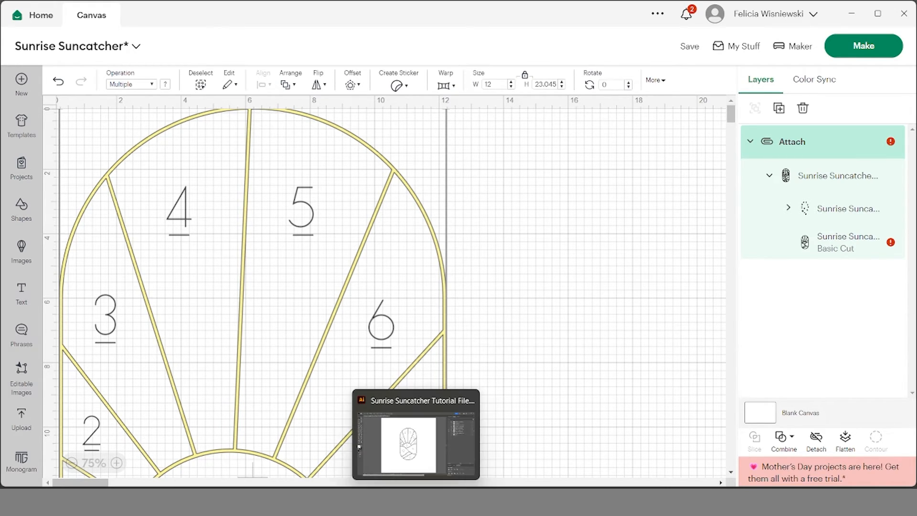
{"action": "left_click", "coordinate": [415, 501]}
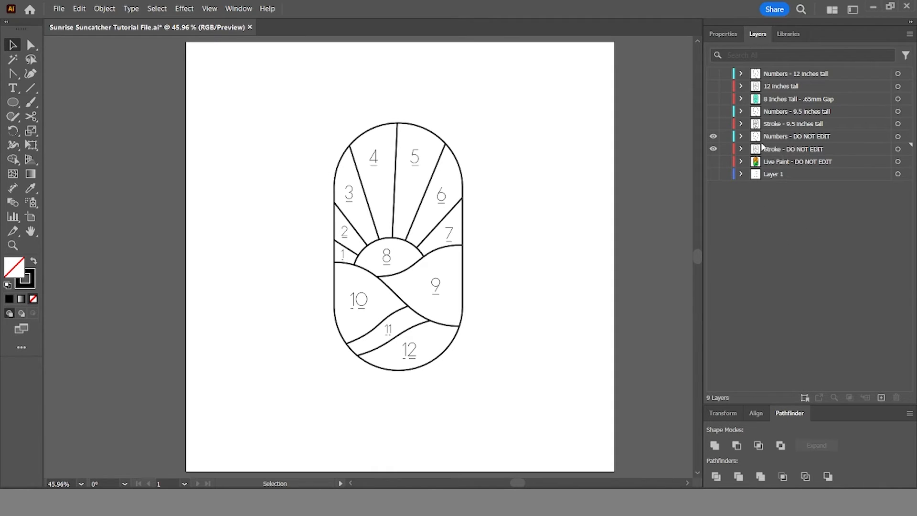
Step: Duplicate the Numbers - DO NOT EDIT and Stroke - DO NOT EDIT layers and hide the two originals
{"action": "left_click", "coordinate": [790, 138]}
{"action": "left_click", "coordinate": [781, 151]}
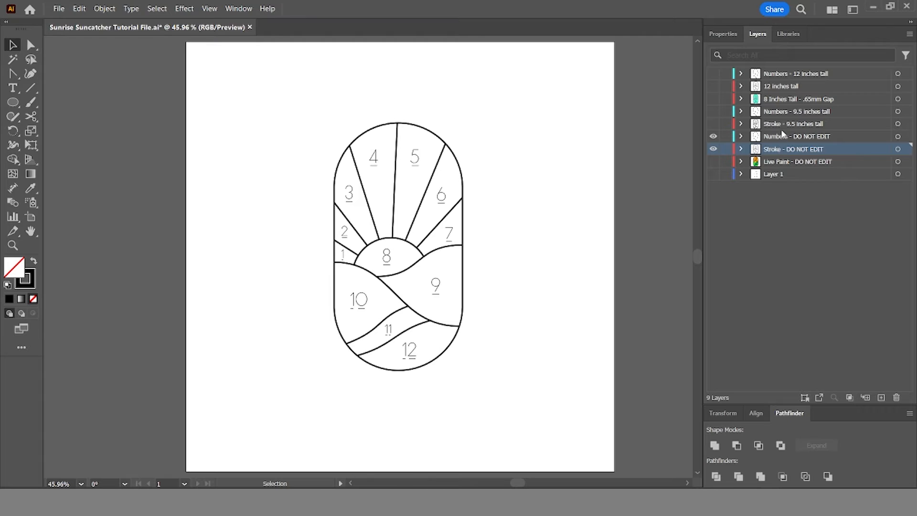
{"action": "left_click", "coordinate": [782, 136], "text": "shift"}
{"action": "left_click_drag", "start_coordinate": [782, 136], "coordinate": [881, 399]}
{"action": "left_click_drag", "start_coordinate": [713, 161], "coordinate": [711, 177]}
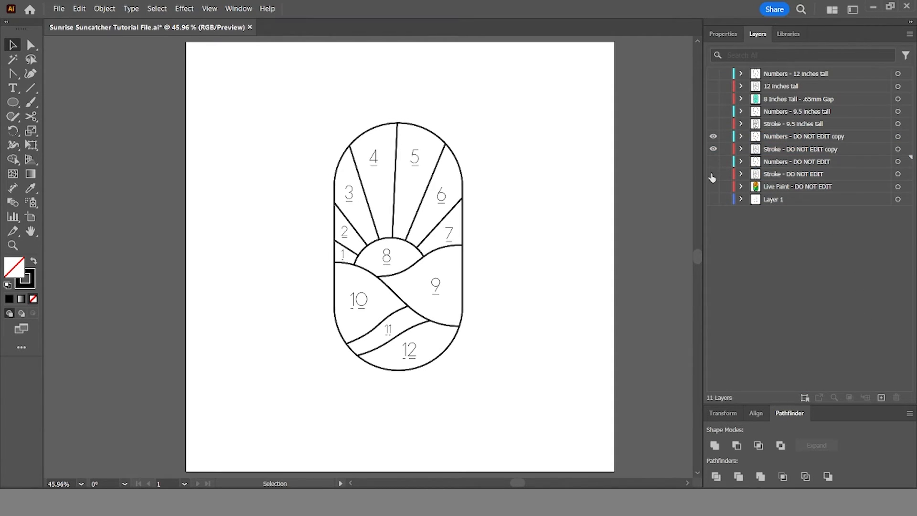
Step: Rename the copied numbers layer as "Numbers - 12 inches wide"
{"action": "double_click", "coordinate": [819, 137]}
{"action": "left_click", "coordinate": [849, 138]}
{"action": "left_click", "coordinate": [856, 142]}
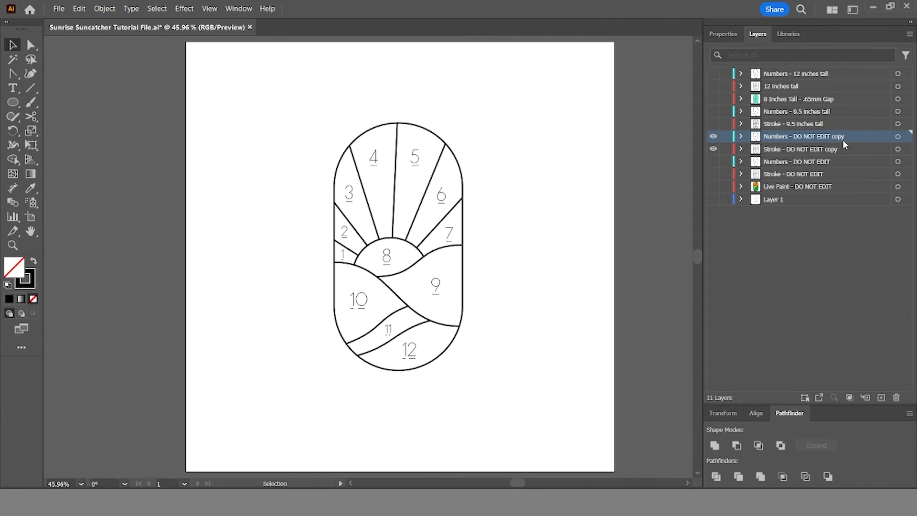
{"action": "double_click", "coordinate": [843, 138]}
{"action": "left_click_drag", "start_coordinate": [852, 138], "coordinate": [800, 139]}
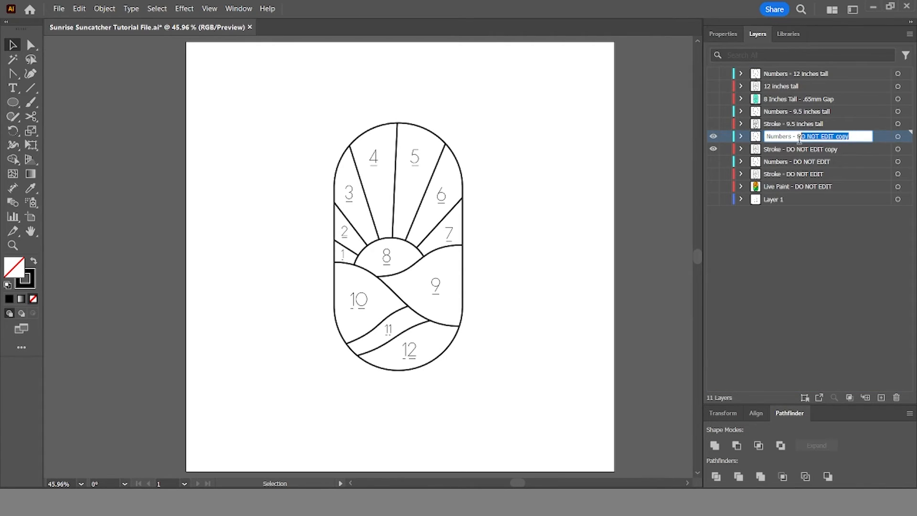
{"action": "type", "text": "12 inches wide"}
Step: Rename the copied stroke layer as "Stroke - 12 inches wide"
{"action": "double_click", "coordinate": [835, 148]}
{"action": "left_click", "coordinate": [842, 146]}
{"action": "left_click_drag", "start_coordinate": [847, 152], "coordinate": [791, 150]}
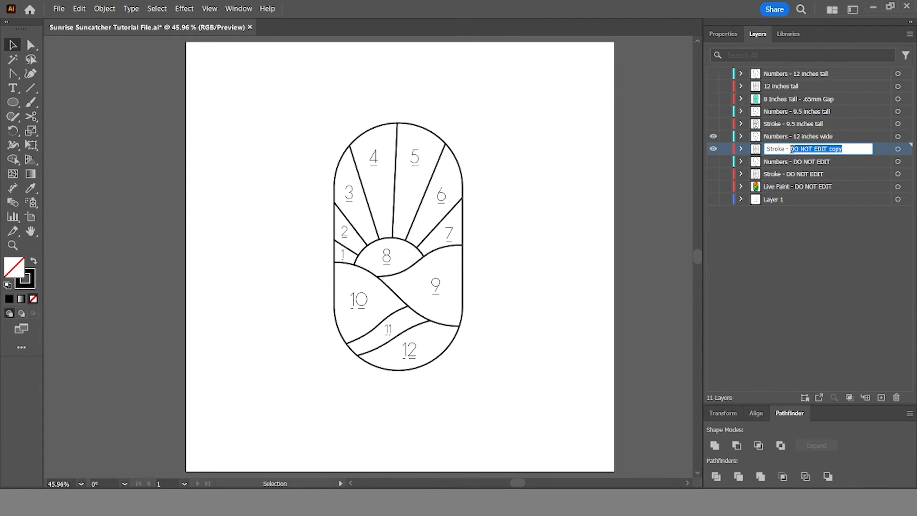
{"action": "type", "text": "12 inches wide"}
{"action": "key", "text": "Return"}
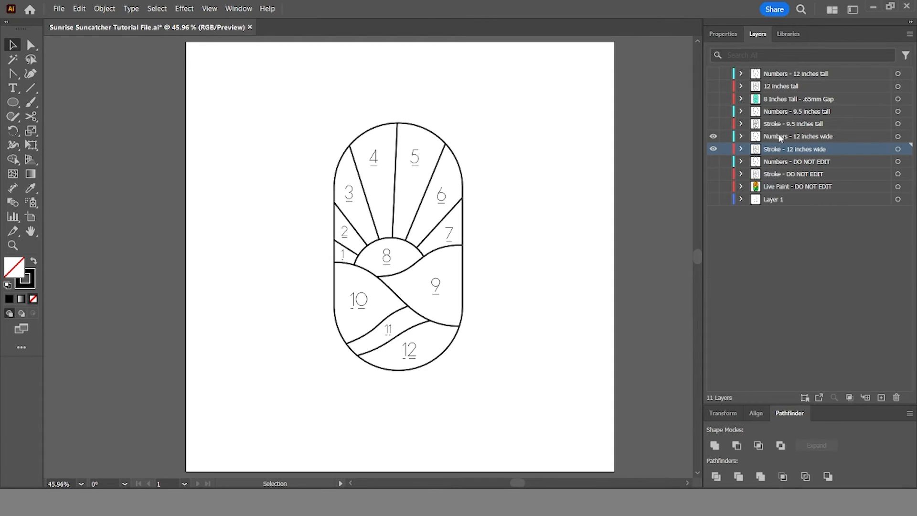
Step: Select all artwork on the two 12 inches wide layers and set its width to 12 in with proportions locked
{"action": "left_click", "coordinate": [779, 139]}
{"action": "left_click", "coordinate": [897, 136]}
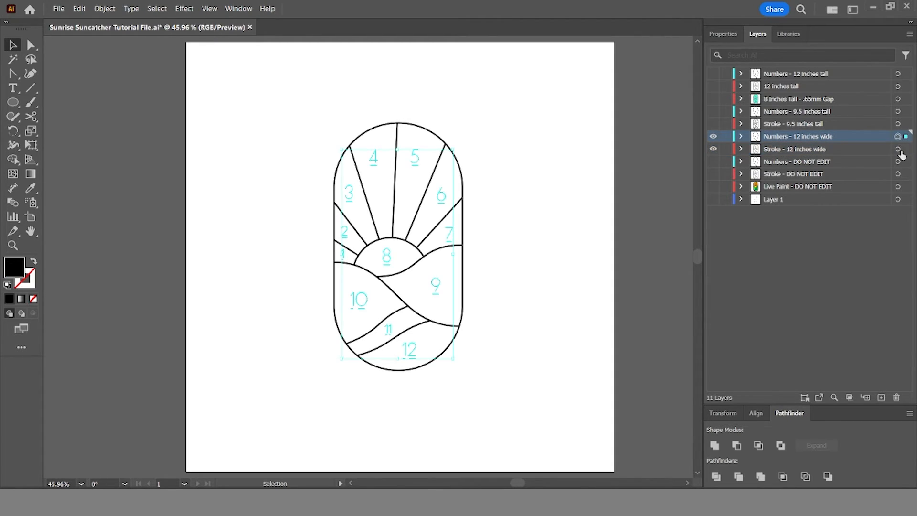
{"action": "left_click", "coordinate": [897, 148], "text": "shift"}
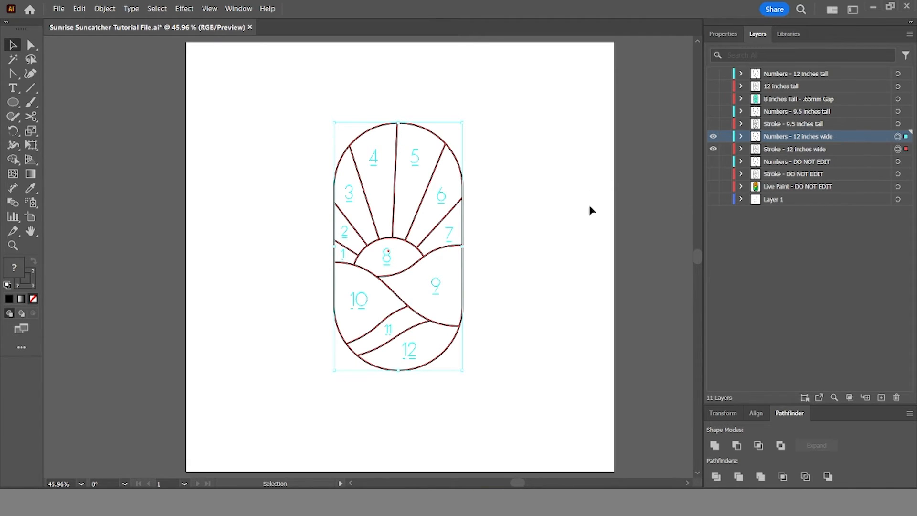
{"action": "left_click", "coordinate": [289, 106]}
{"action": "left_click_drag", "start_coordinate": [268, 67], "coordinate": [592, 451]}
{"action": "left_click", "coordinate": [722, 35]}
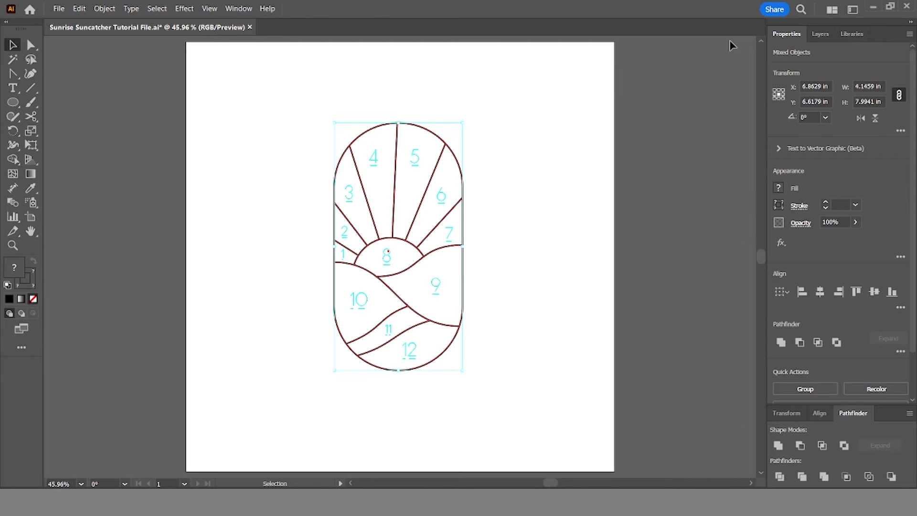
{"action": "left_click", "coordinate": [868, 86]}
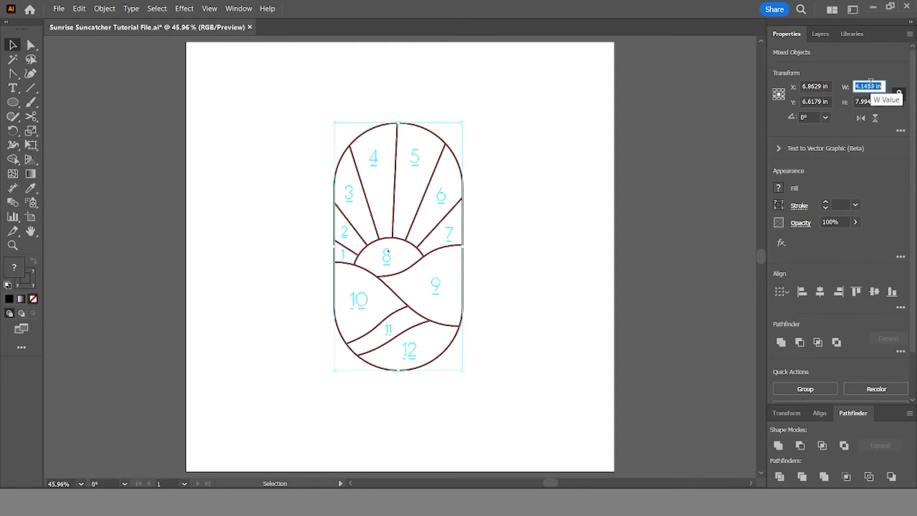
{"action": "type", "text": "12 in"}
{"action": "key", "text": "Return"}
Step: Extend the artboard above and below the enlarged suncatcher to about 24.84 in tall so the whole design fits
{"action": "scroll", "coordinate": [622, 224], "scroll_direction": "down", "scroll_amount": 3}
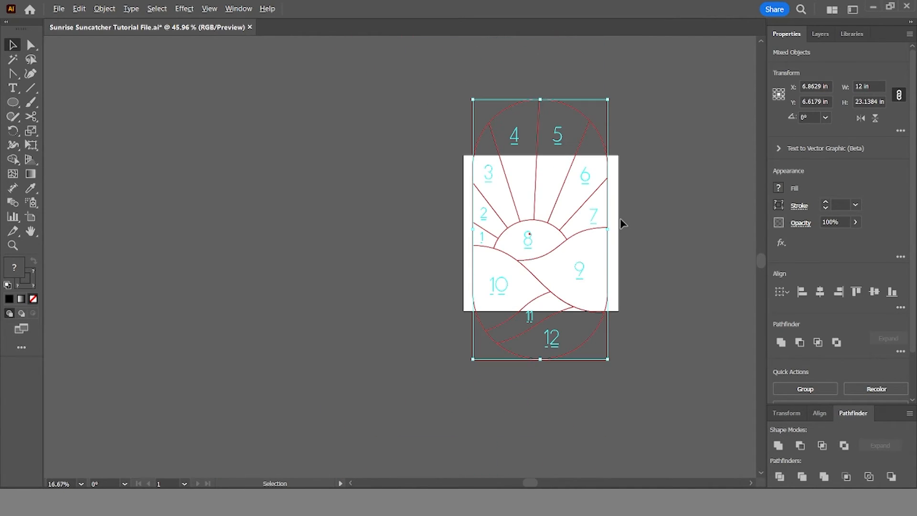
{"action": "scroll", "coordinate": [620, 221], "scroll_direction": "up", "scroll_amount": 1}
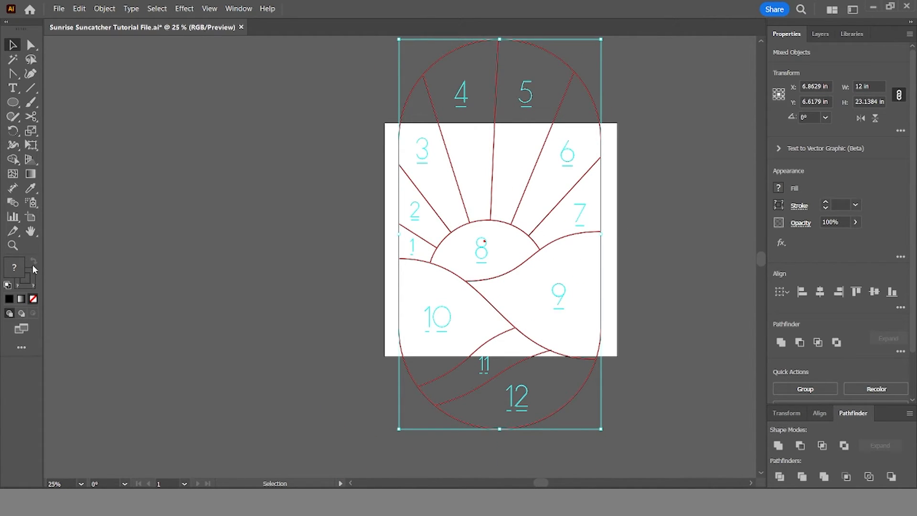
{"action": "left_click", "coordinate": [30, 217]}
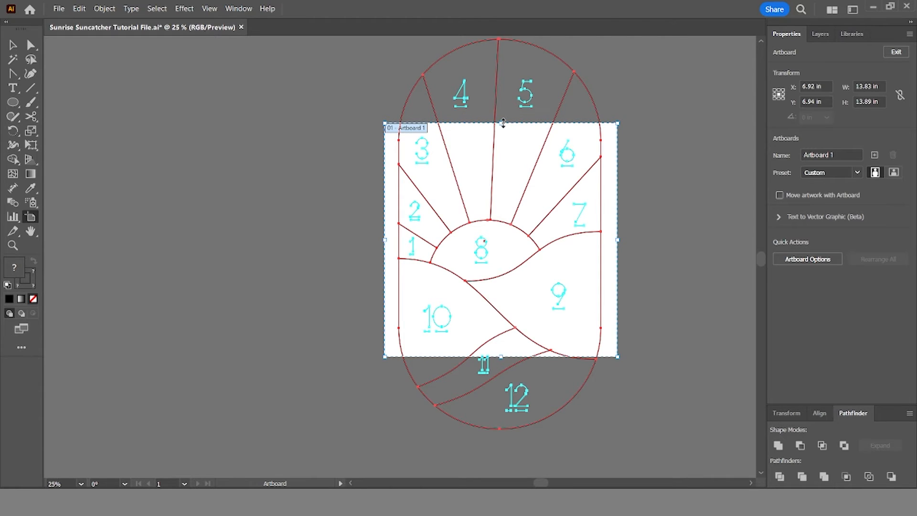
{"action": "left_click_drag", "start_coordinate": [503, 123], "coordinate": [510, 100]}
{"action": "scroll", "coordinate": [503, 128], "scroll_direction": "down", "scroll_amount": 3}
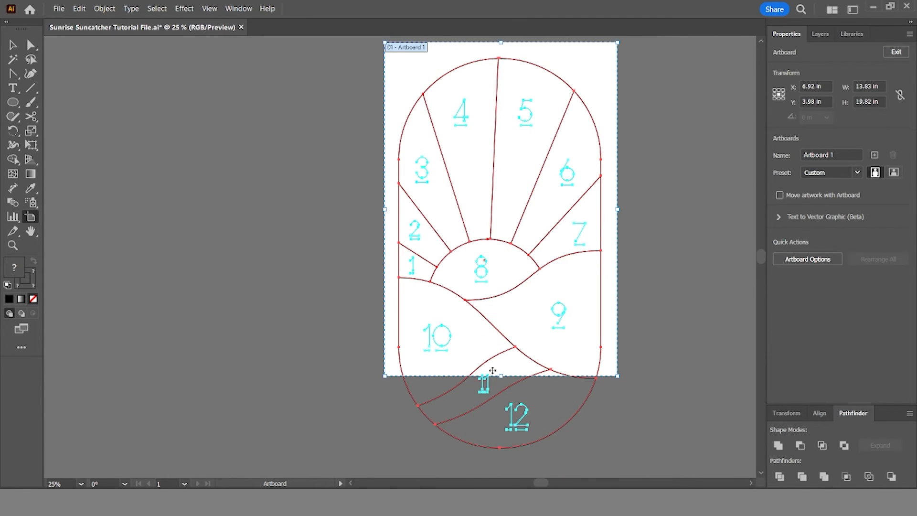
{"action": "left_click_drag", "start_coordinate": [500, 377], "coordinate": [500, 461]}
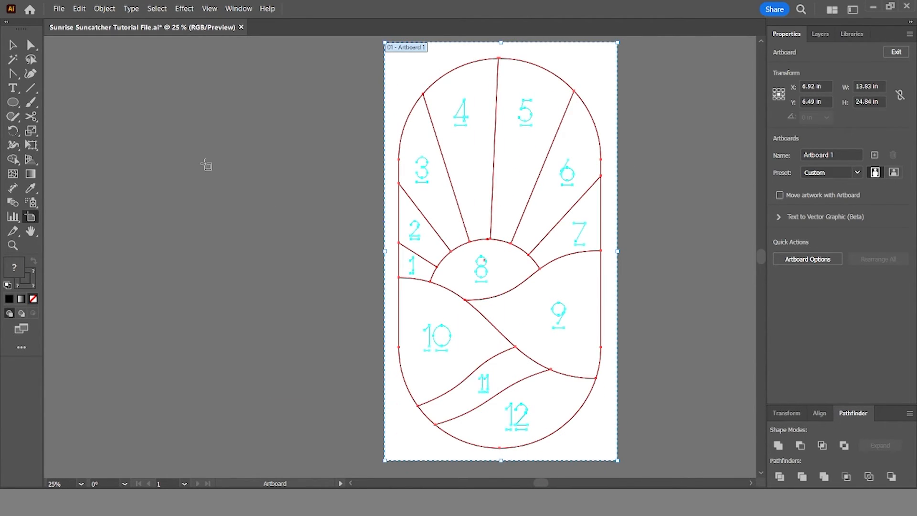
Step: Leave artboard editing and examine the stroke of the outer outline where it meets the central sun ray
{"action": "key", "text": "Escape"}
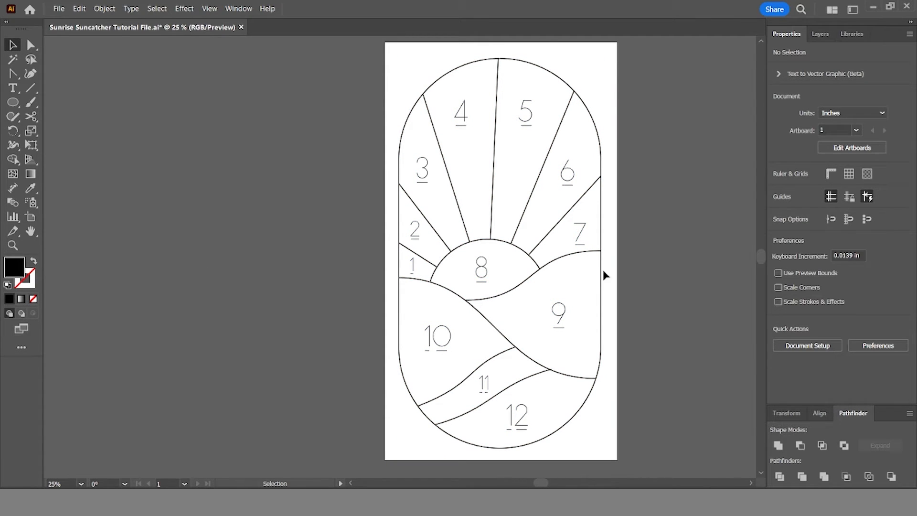
{"action": "left_click", "coordinate": [499, 61]}
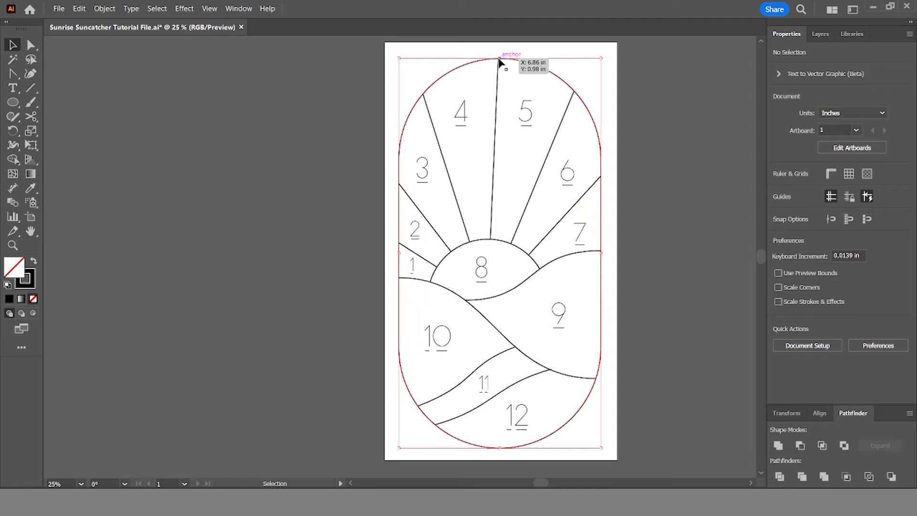
{"action": "scroll", "coordinate": [495, 74], "scroll_direction": "up", "scroll_amount": 6}
{"action": "scroll", "coordinate": [249, 89], "scroll_direction": "up", "scroll_amount": 3}
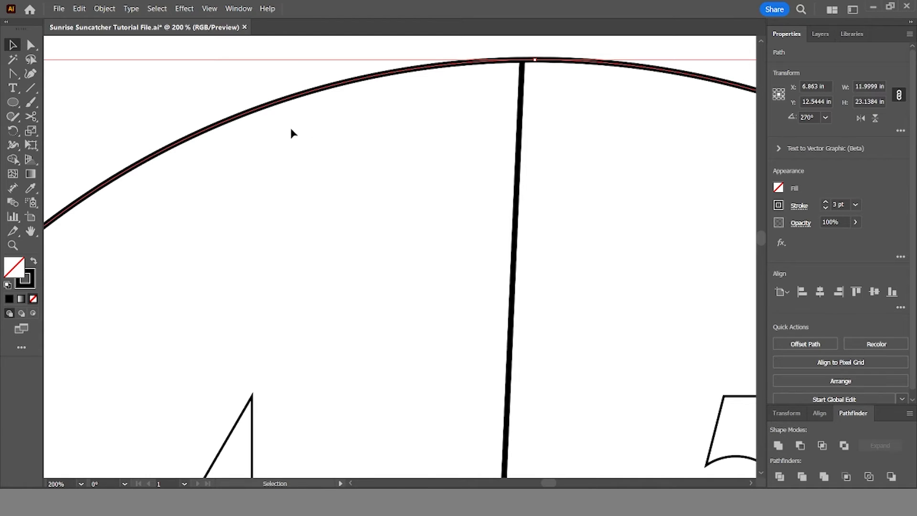
{"action": "scroll", "coordinate": [418, 203], "scroll_direction": "down", "scroll_amount": 5}
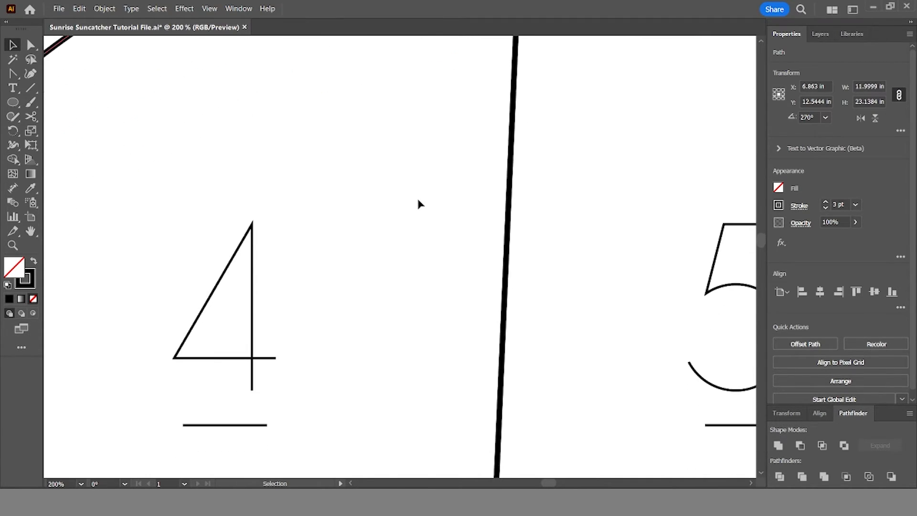
{"action": "scroll", "coordinate": [417, 200], "scroll_direction": "down", "scroll_amount": 6}
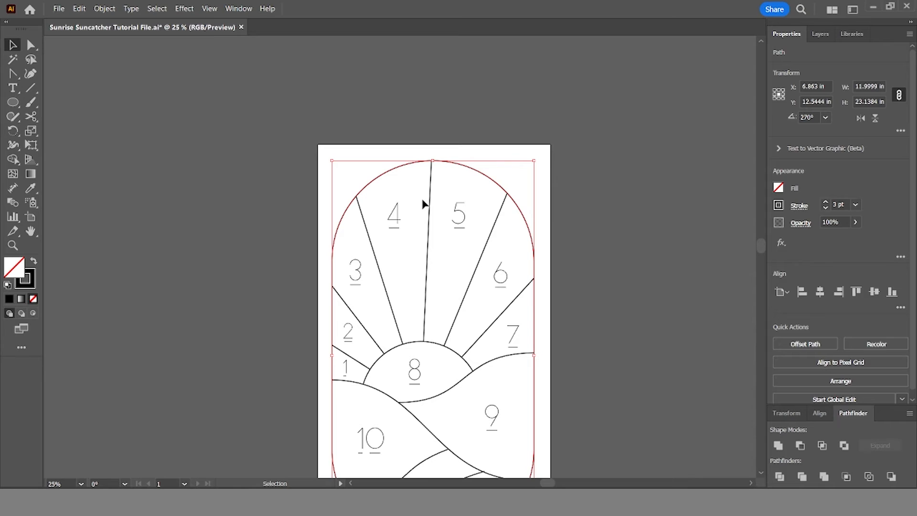
{"action": "scroll", "coordinate": [421, 200], "scroll_direction": "down", "scroll_amount": 1}
{"action": "scroll", "coordinate": [423, 204], "scroll_direction": "down", "scroll_amount": 2}
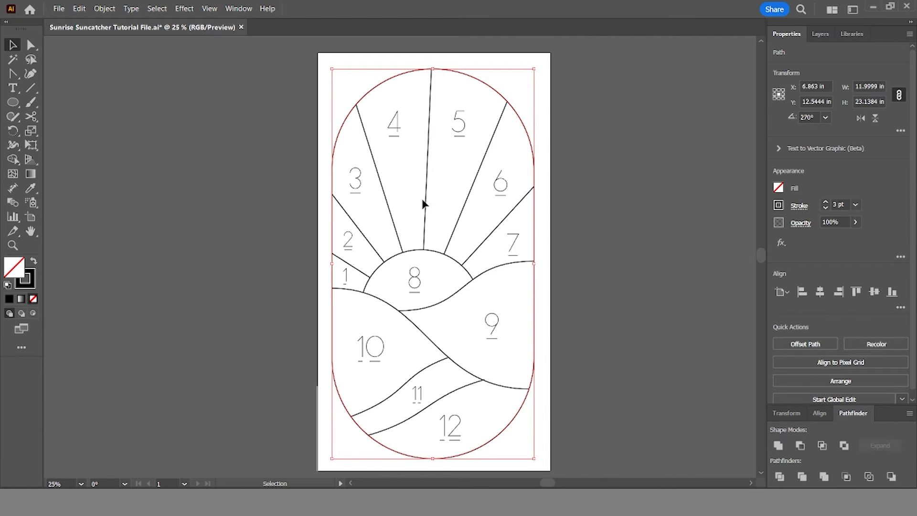
Step: Select the number 6 on the "Numbers - 12 inches wide" layer and examine its outlined lines up close
{"action": "left_click", "coordinate": [820, 33]}
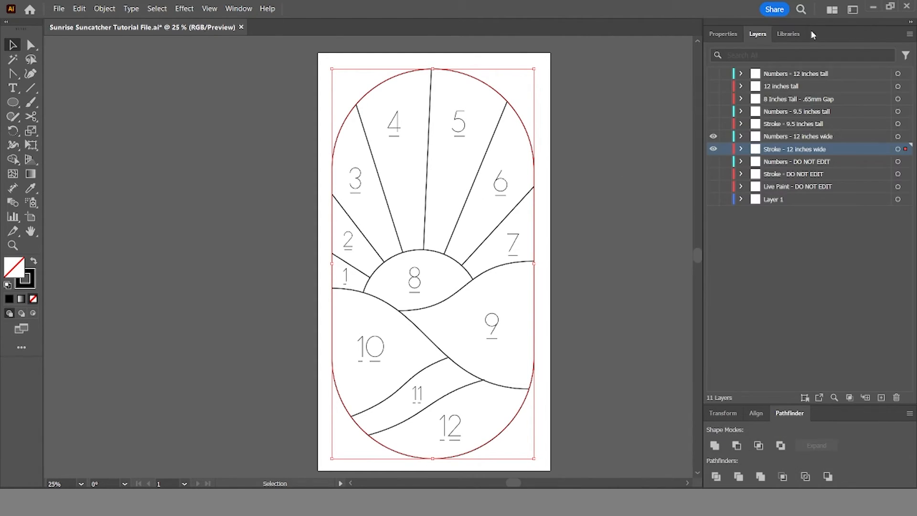
{"action": "left_click", "coordinate": [782, 138]}
{"action": "left_click", "coordinate": [499, 196]}
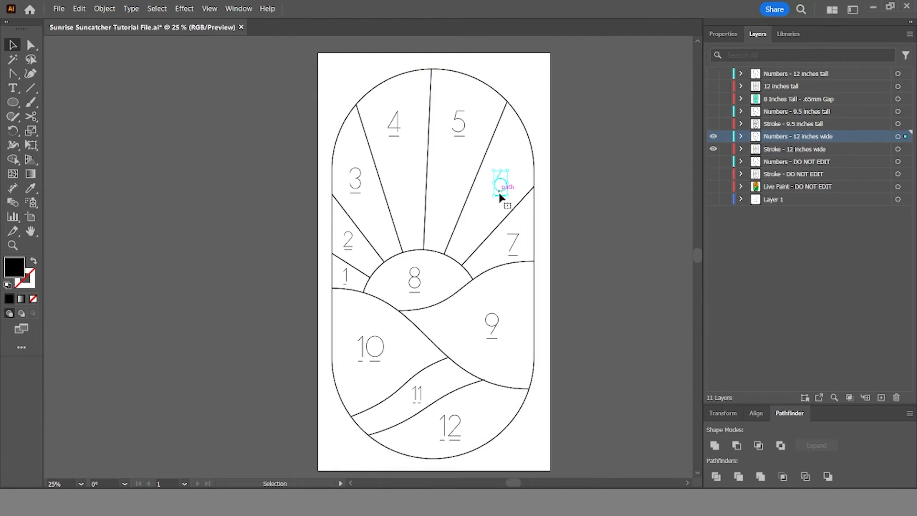
{"action": "scroll", "coordinate": [500, 194], "scroll_direction": "up", "scroll_amount": 7}
{"action": "scroll", "coordinate": [524, 178], "scroll_direction": "up", "scroll_amount": 7}
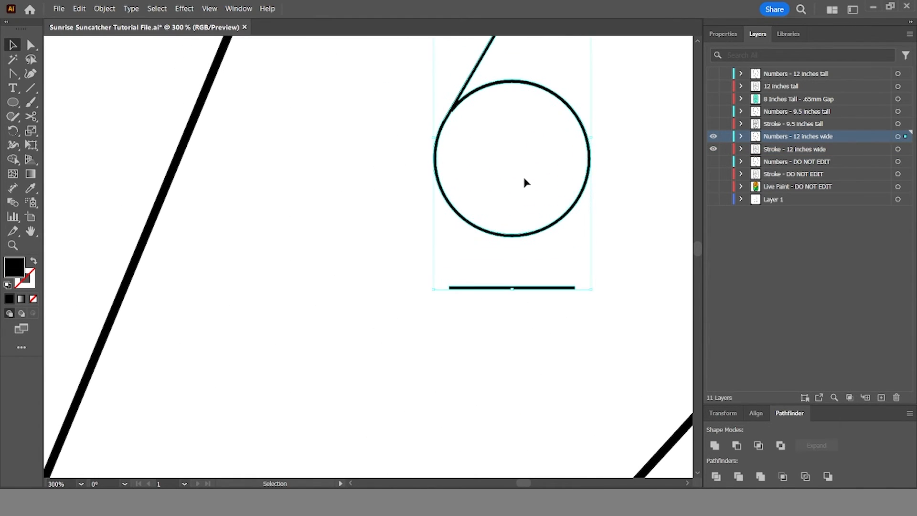
{"action": "scroll", "coordinate": [524, 181], "scroll_direction": "up", "scroll_amount": 2}
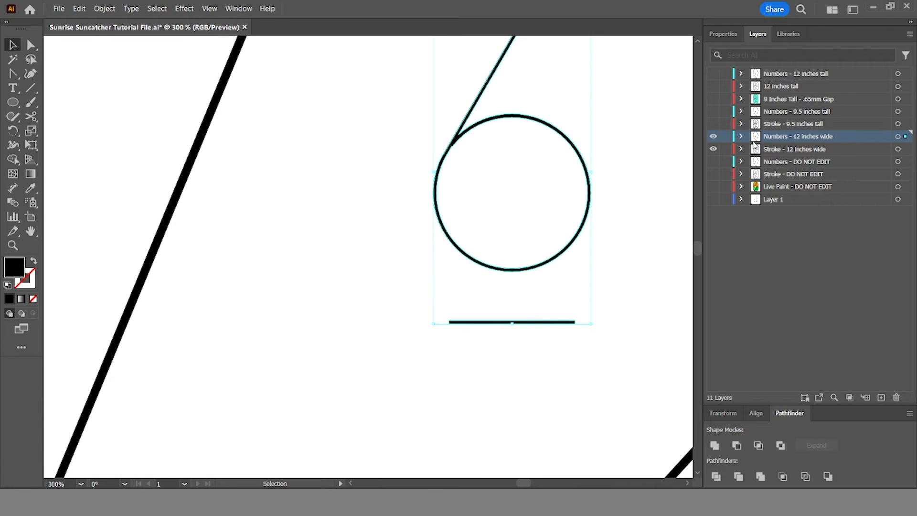
Step: Convert all artwork on the "Stroke - 12 inches wide" layer into filled shapes with Outline Stroke
{"action": "left_click", "coordinate": [897, 149]}
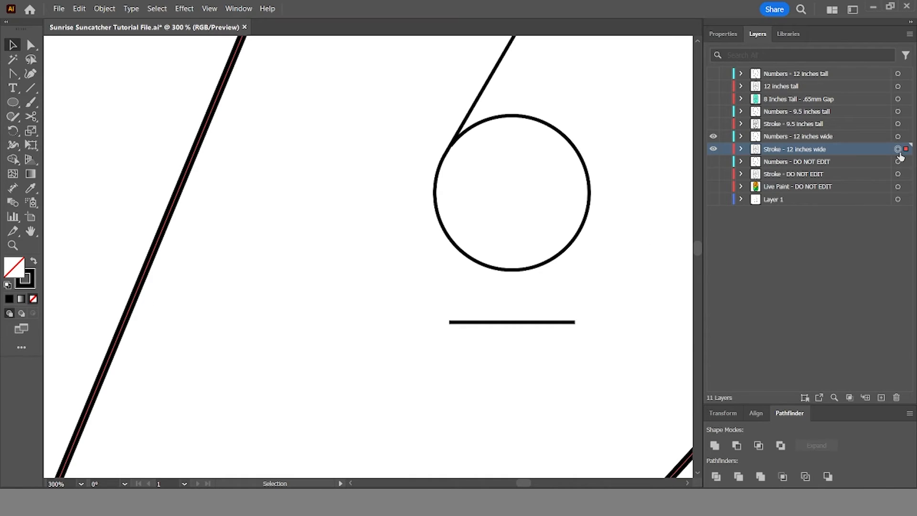
{"action": "left_click", "coordinate": [104, 8]}
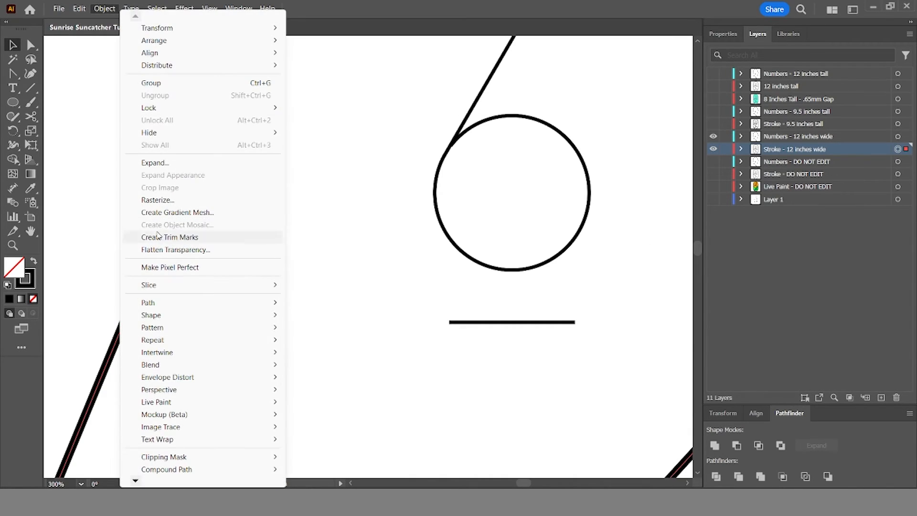
{"action": "mouse_move", "coordinate": [165, 307]}
{"action": "left_click", "coordinate": [345, 333]}
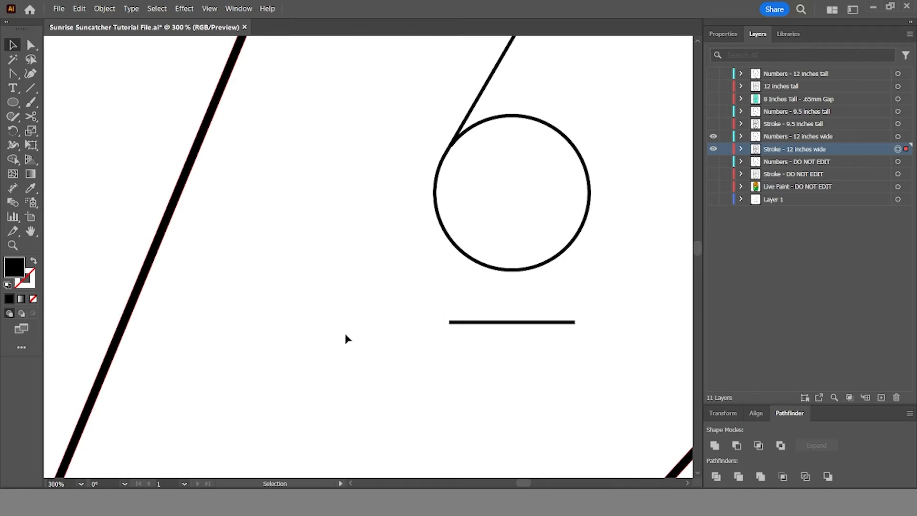
Step: Remove the overhanging end of the line between sections 11 and 12 at section 9's lower edge with Shape Builder
{"action": "scroll", "coordinate": [235, 289], "scroll_direction": "down", "scroll_amount": 3}
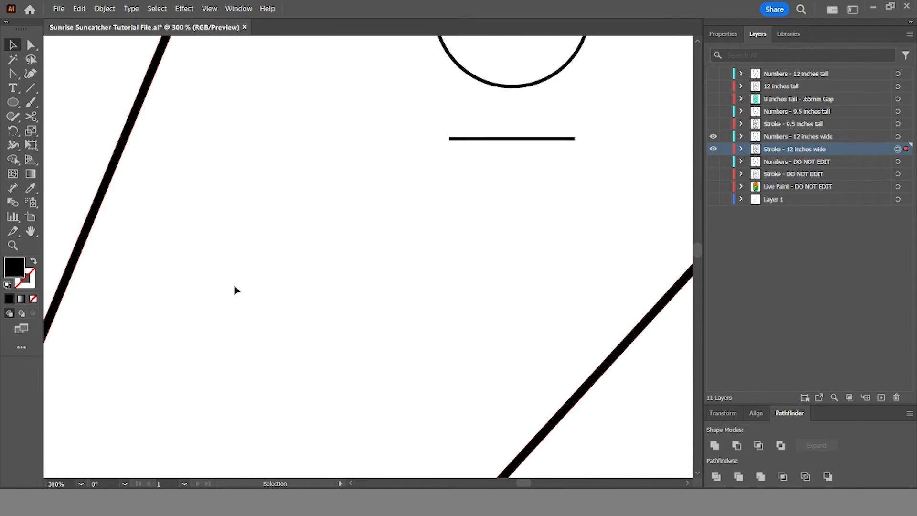
{"action": "scroll", "coordinate": [235, 289], "scroll_direction": "down", "scroll_amount": 3}
{"action": "scroll", "coordinate": [233, 290], "scroll_direction": "down", "scroll_amount": 5}
{"action": "scroll", "coordinate": [119, 432], "scroll_direction": "down", "scroll_amount": 6}
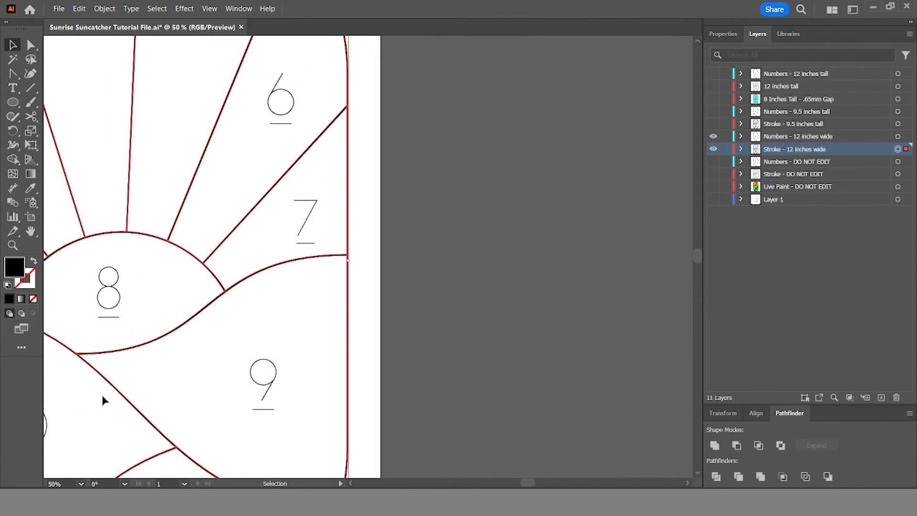
{"action": "scroll", "coordinate": [173, 395], "scroll_direction": "up", "scroll_amount": 6}
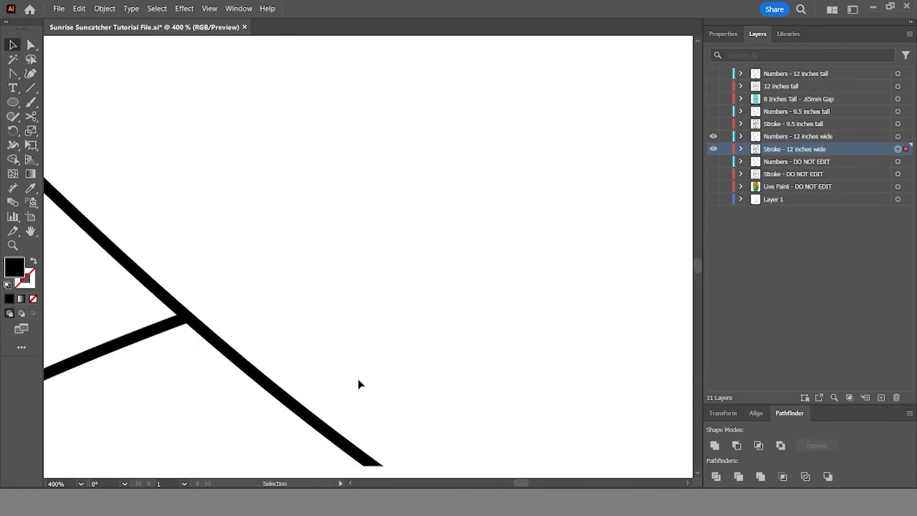
{"action": "scroll", "coordinate": [367, 377], "scroll_direction": "down", "scroll_amount": 3}
{"action": "scroll", "coordinate": [376, 375], "scroll_direction": "down", "scroll_amount": 3}
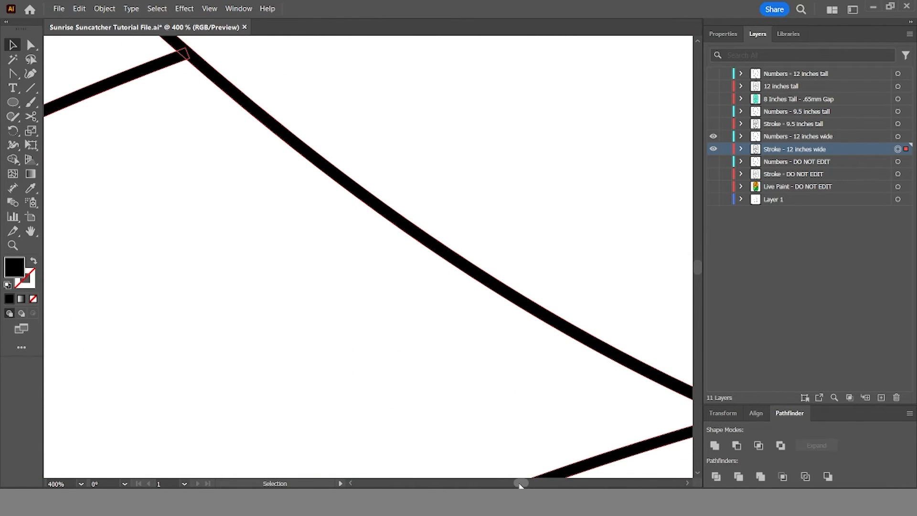
{"action": "scroll", "coordinate": [520, 483], "scroll_direction": "right", "scroll_amount": 5}
{"action": "scroll", "coordinate": [552, 405], "scroll_direction": "up", "scroll_amount": 2}
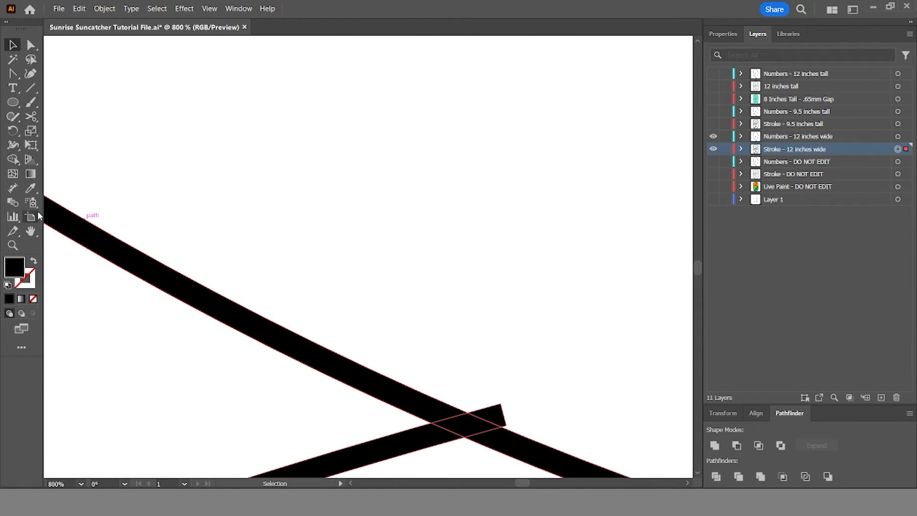
{"action": "left_click", "coordinate": [12, 161]}
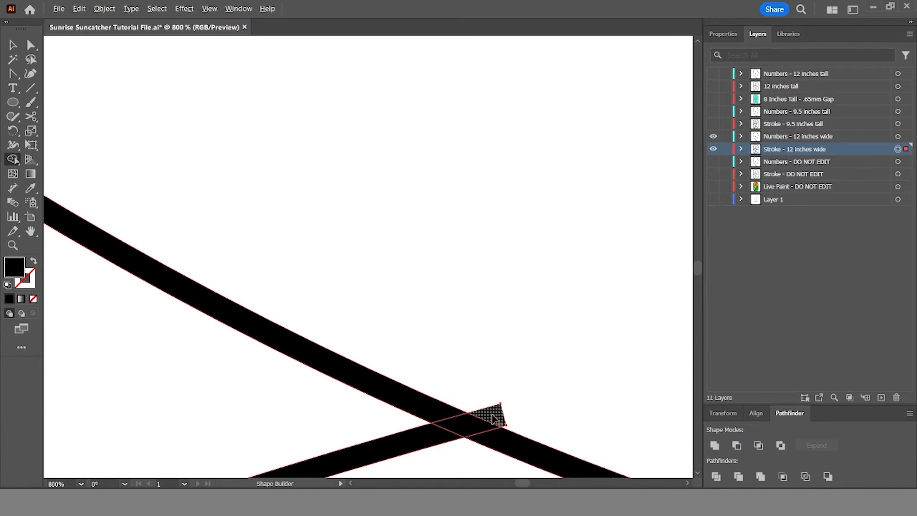
{"action": "left_click", "coordinate": [494, 415], "text": "alt"}
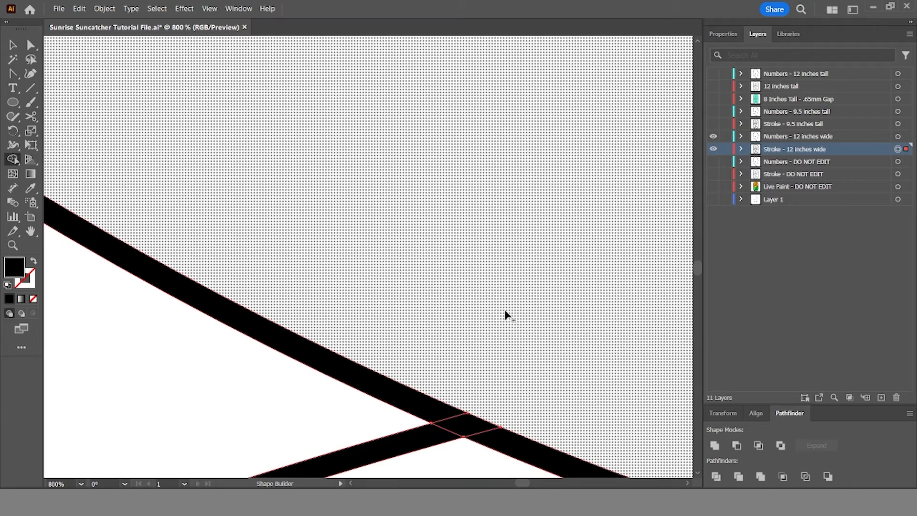
Step: Unite all the outlined line shapes into one shape with Pathfinder and deselect the artwork
{"action": "scroll", "coordinate": [587, 366], "scroll_direction": "down", "scroll_amount": 7}
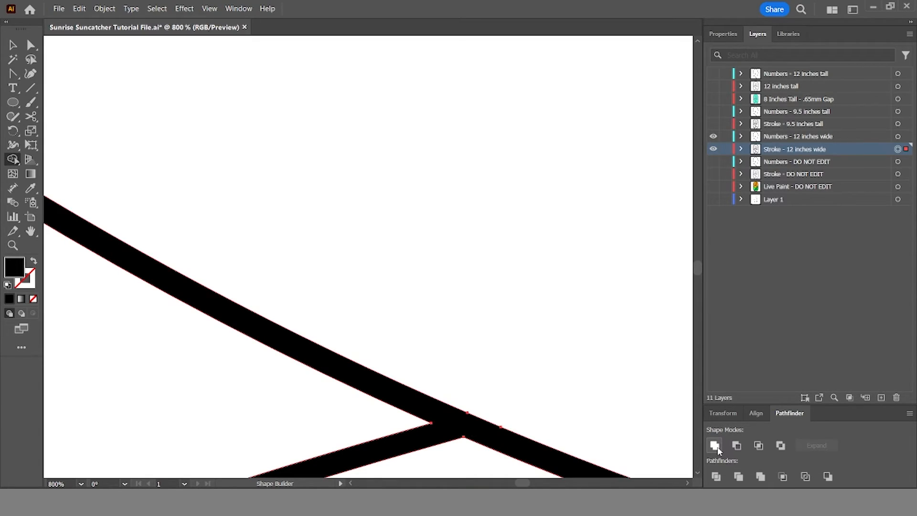
{"action": "scroll", "coordinate": [553, 332], "scroll_direction": "down", "scroll_amount": 4}
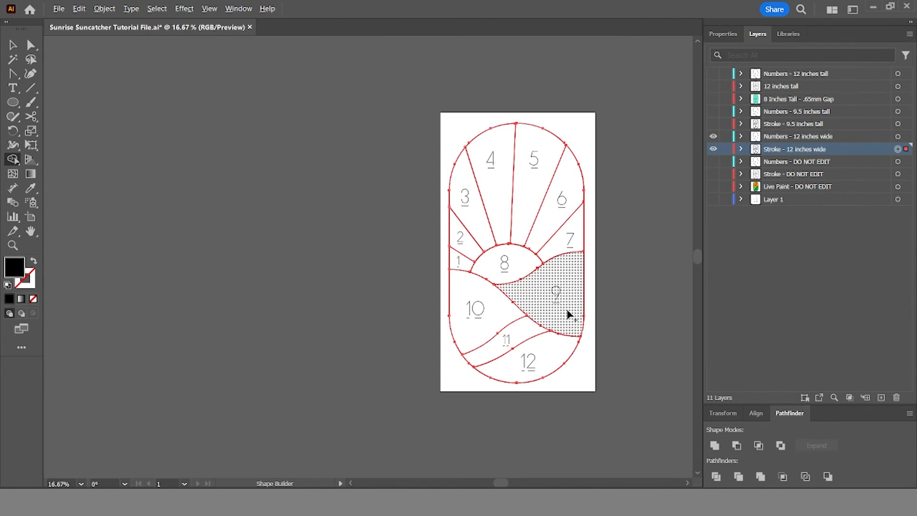
{"action": "scroll", "coordinate": [568, 287], "scroll_direction": "up", "scroll_amount": 1}
{"action": "key", "text": "v"}
{"action": "left_click", "coordinate": [649, 270]}
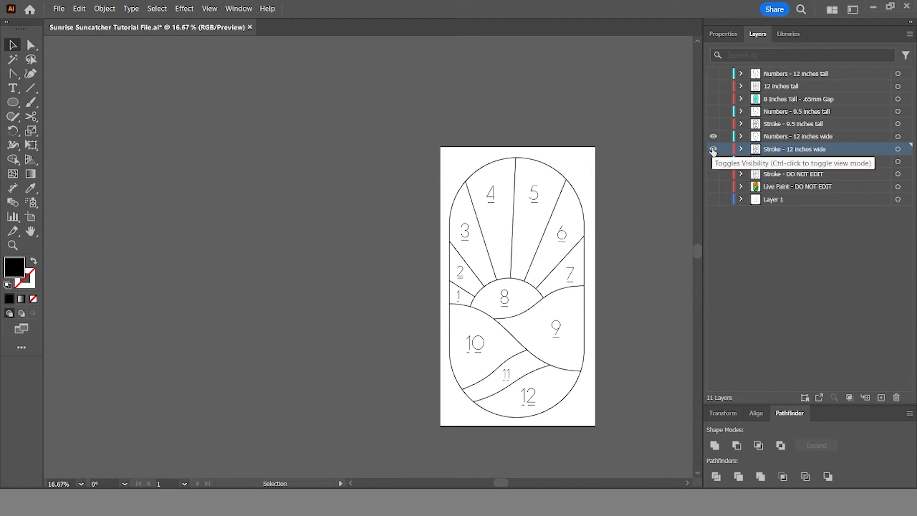
Step: Start an Export As of the numbered 12-inch-wide suncatcher design
{"action": "left_click", "coordinate": [58, 8]}
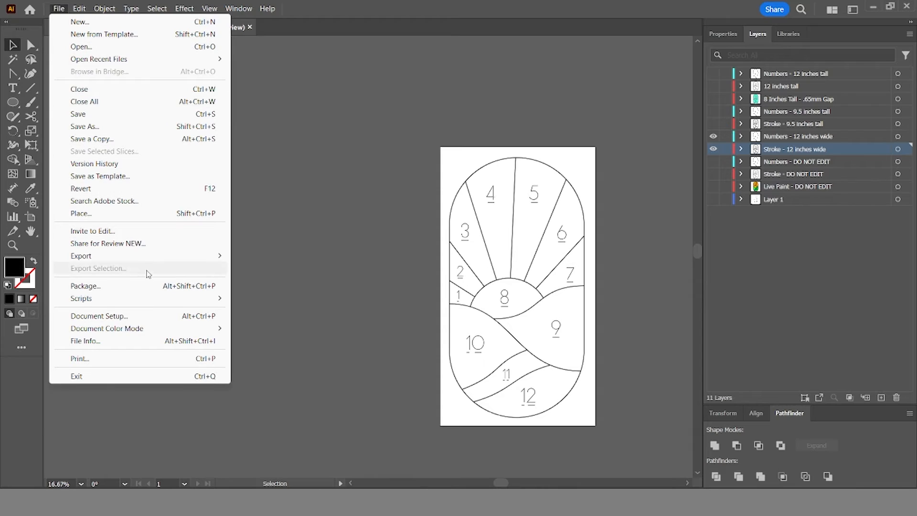
{"action": "mouse_move", "coordinate": [191, 256]}
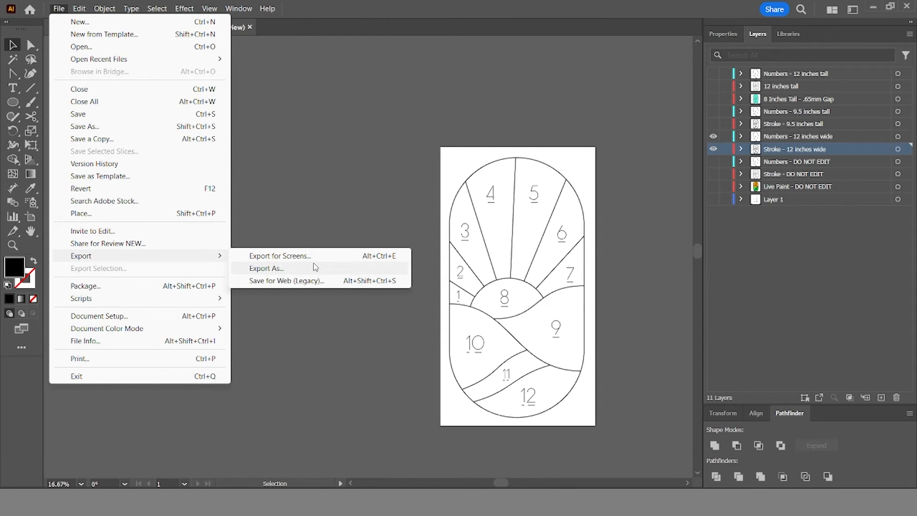
{"action": "left_click", "coordinate": [314, 266]}
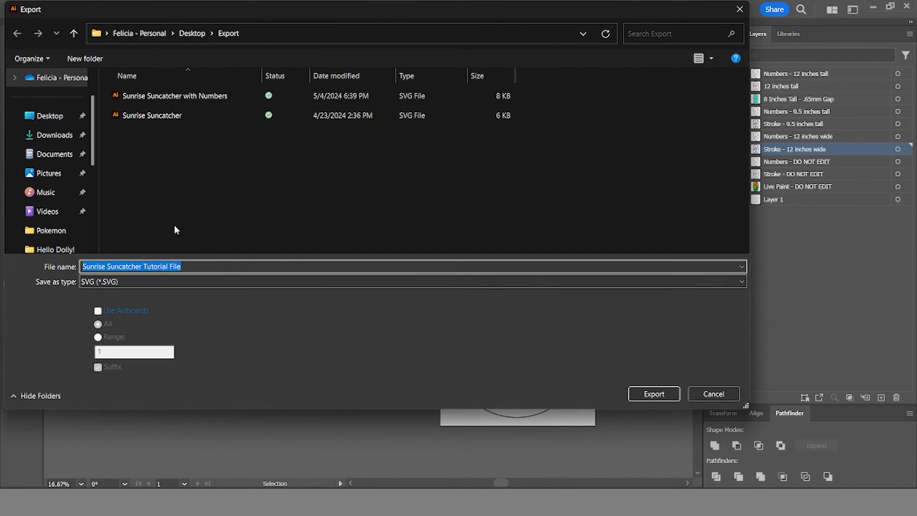
{"action": "left_click", "coordinate": [200, 95]}
{"action": "left_click", "coordinate": [222, 266]}
{"action": "type", "text": "12 i"}
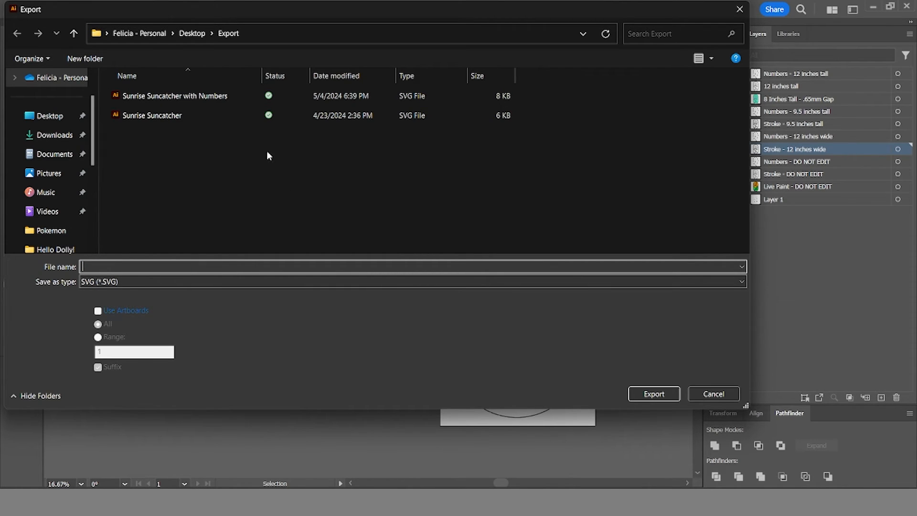
Step: Export the design as an SVG named "Sunrise Suncatcher with Numbers 12 inches wide", accepting the SVG options
{"action": "left_click", "coordinate": [203, 96]}
{"action": "left_click", "coordinate": [203, 267]}
{"action": "left_click", "coordinate": [204, 267]}
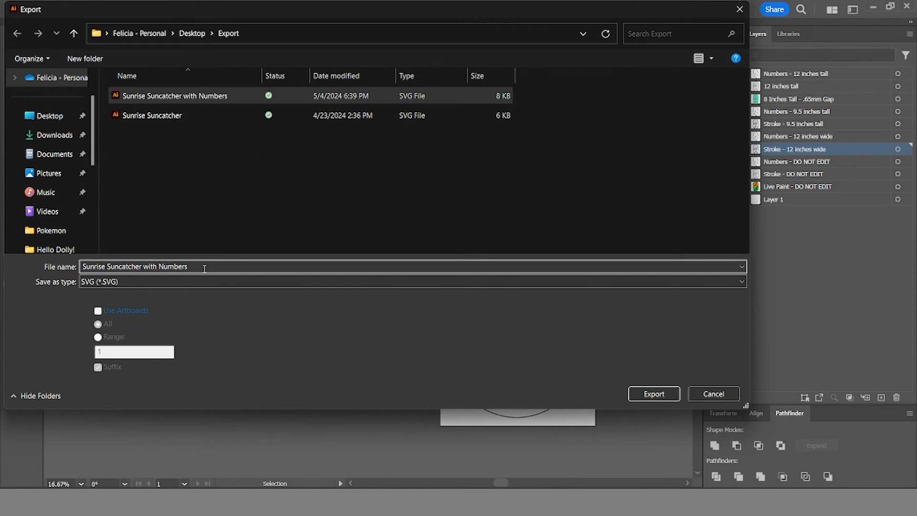
{"action": "type", "text": "21"}
{"action": "type", "text": " inches"}
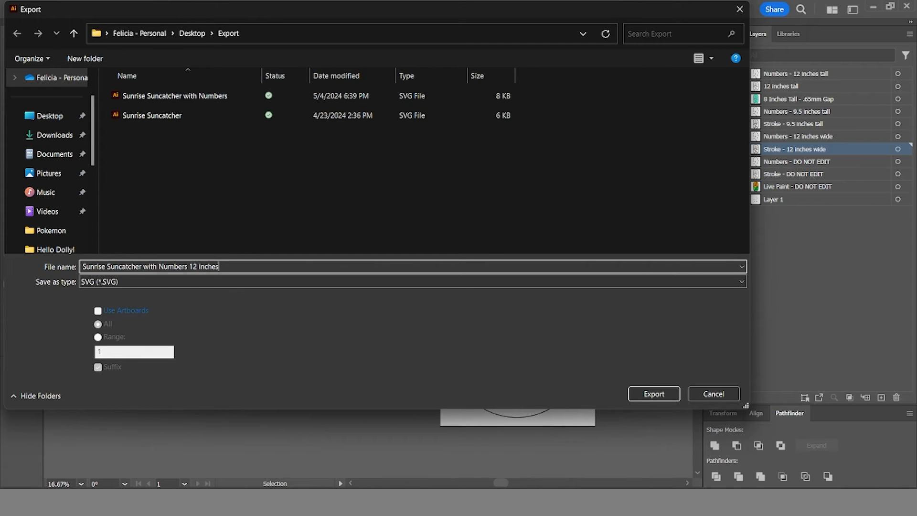
{"action": "type", "text": " wiede"}
{"action": "left_click", "coordinate": [655, 397]}
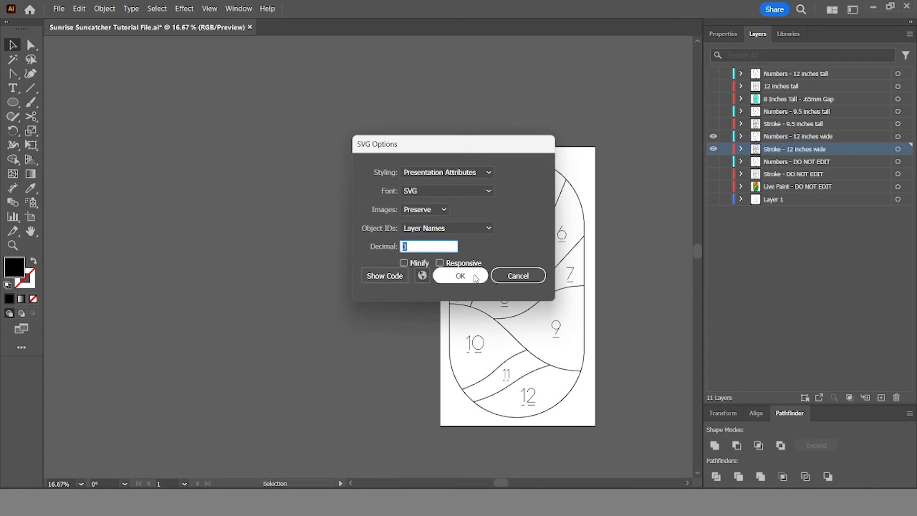
{"action": "left_click", "coordinate": [440, 280]}
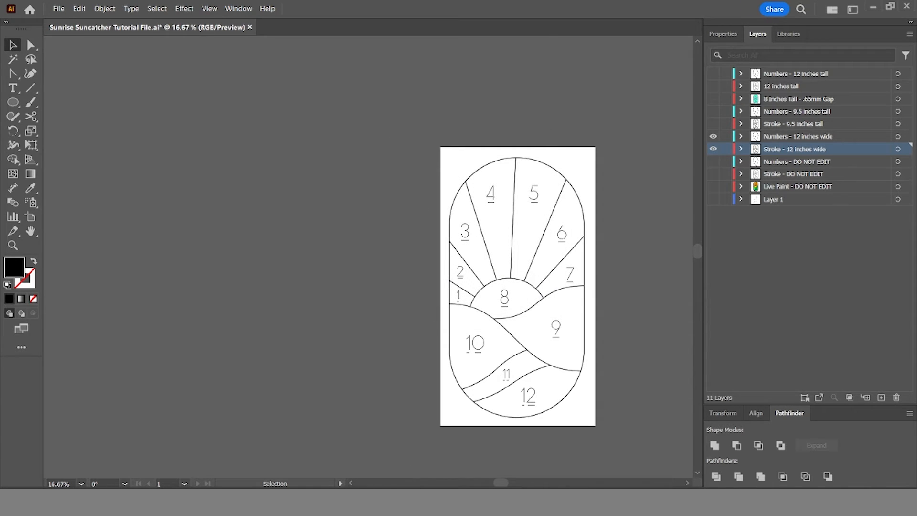
Step: Switch to Cricut Design Space and delete the old attached suncatcher design from the canvas
{"action": "left_click", "coordinate": [417, 487]}
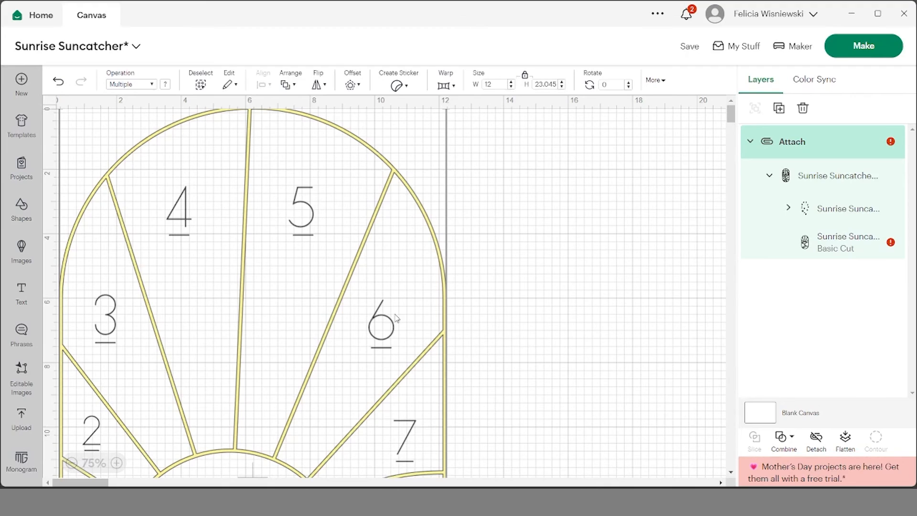
{"action": "key", "text": "Delete"}
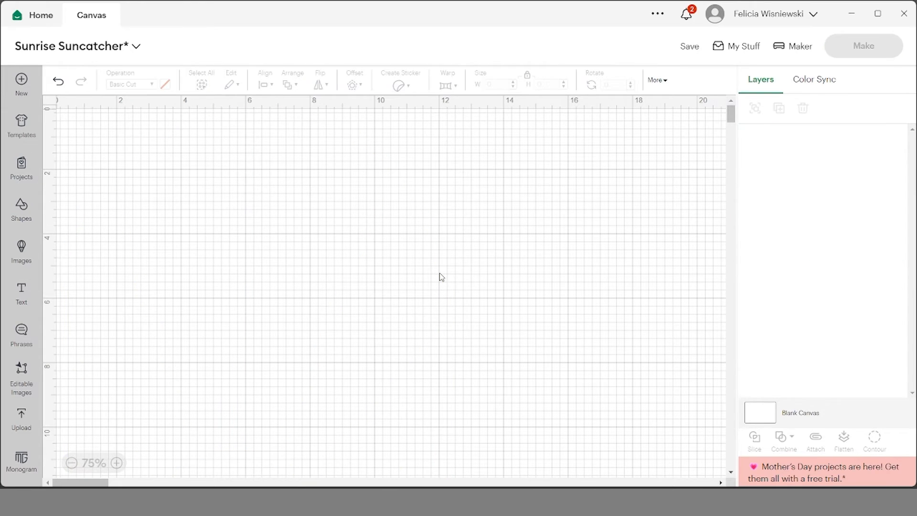
Step: Upload the "Sunrise Suncatcher with Numbers 12 inches wide" SVG and place it on the canvas
{"action": "left_click", "coordinate": [21, 419]}
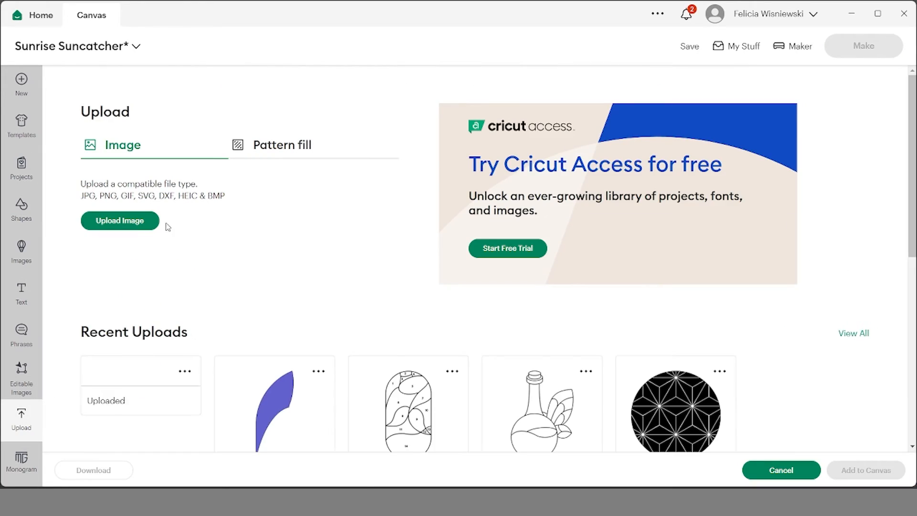
{"action": "left_click", "coordinate": [125, 221]}
{"action": "left_click", "coordinate": [504, 317]}
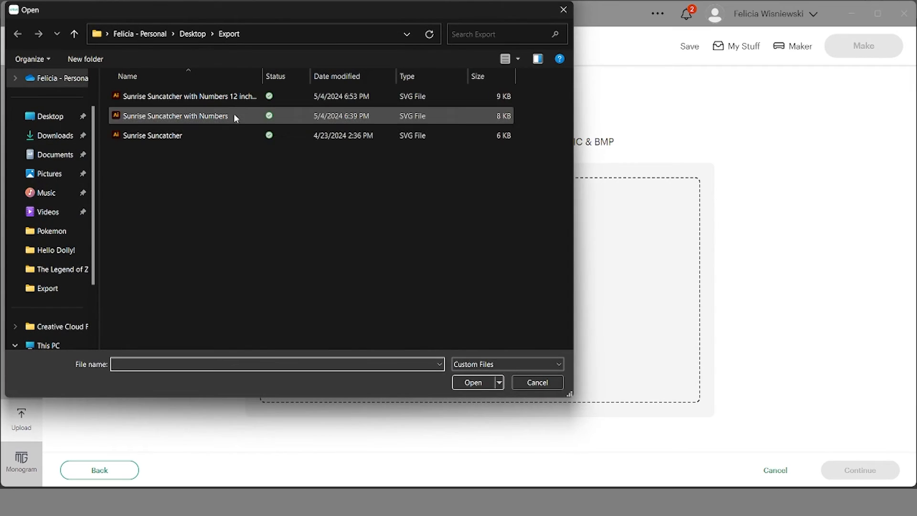
{"action": "left_click", "coordinate": [201, 96]}
{"action": "left_click", "coordinate": [459, 382]}
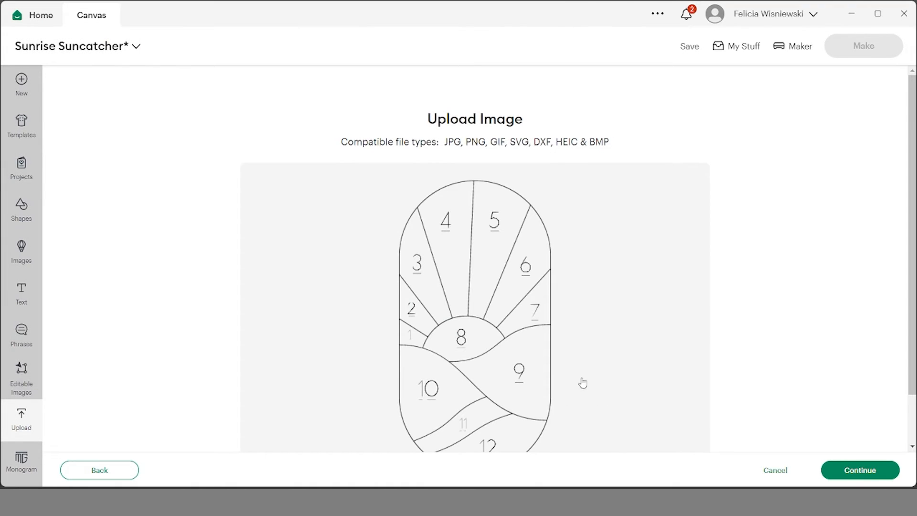
{"action": "left_click", "coordinate": [857, 466]}
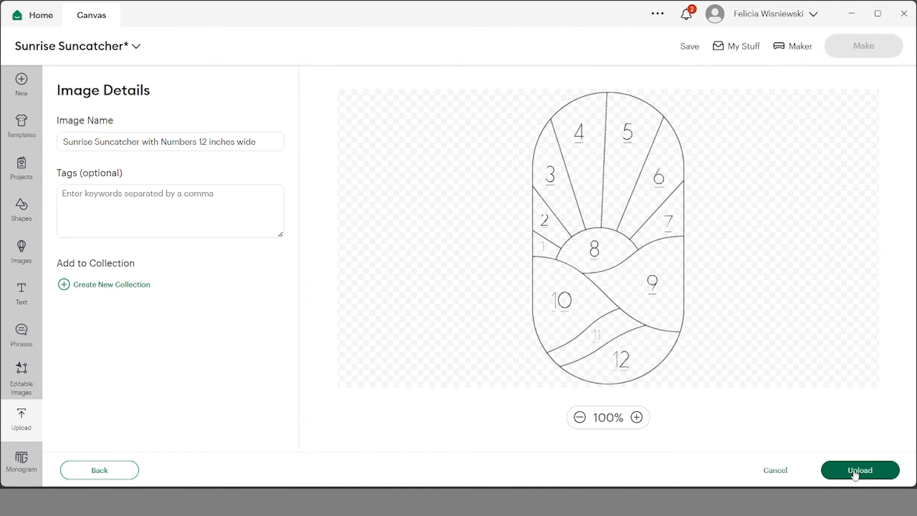
{"action": "left_click", "coordinate": [855, 470]}
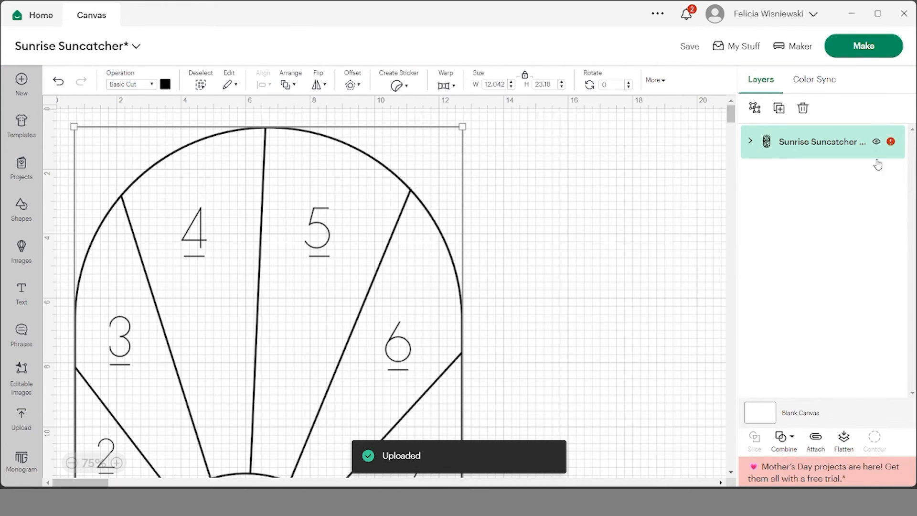
Step: Check the size warning on the uploaded suncatcher design and delete the design from the canvas
{"action": "mouse_move", "coordinate": [891, 143]}
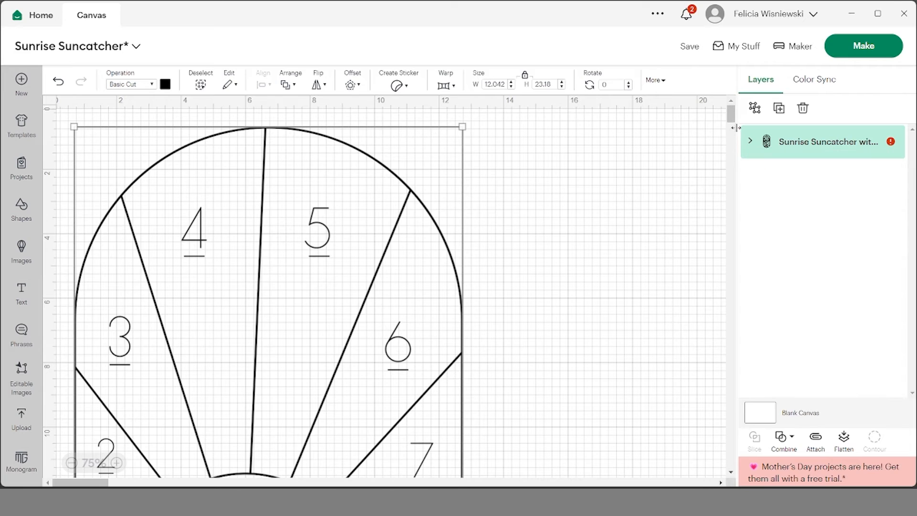
{"action": "mouse_move", "coordinate": [731, 117]}
{"action": "left_mouse_down"}
{"action": "mouse_move", "coordinate": [731, 143]}
{"action": "mouse_move", "coordinate": [731, 116]}
{"action": "left_mouse_up"}
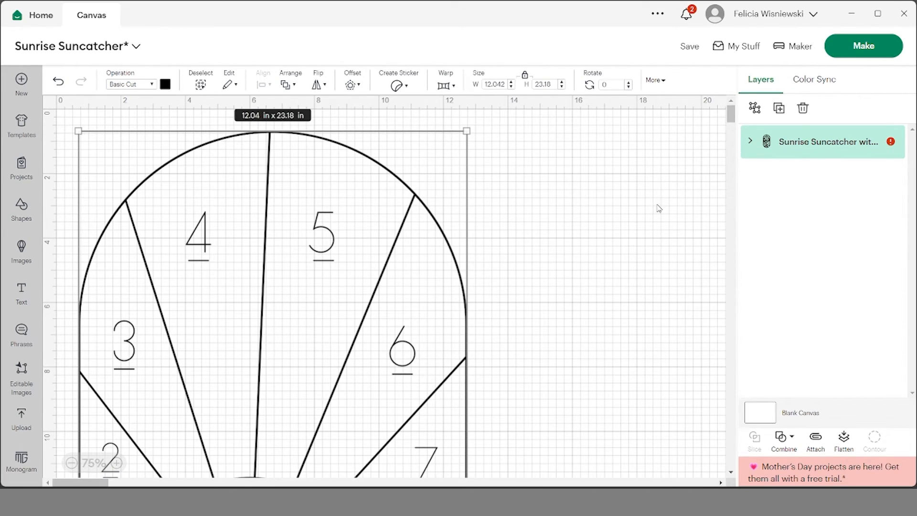
{"action": "mouse_move", "coordinate": [891, 143]}
{"action": "left_click_drag", "start_coordinate": [418, 202], "coordinate": [413, 198]}
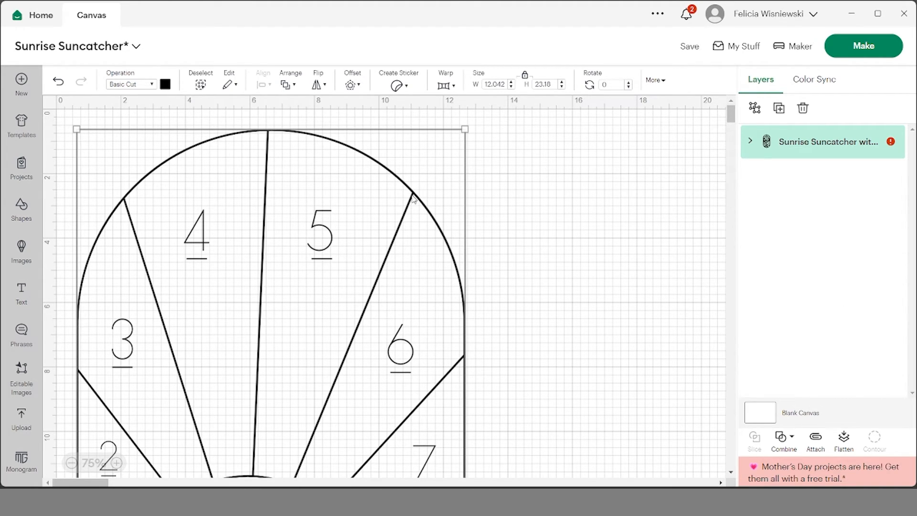
{"action": "key", "text": "Delete"}
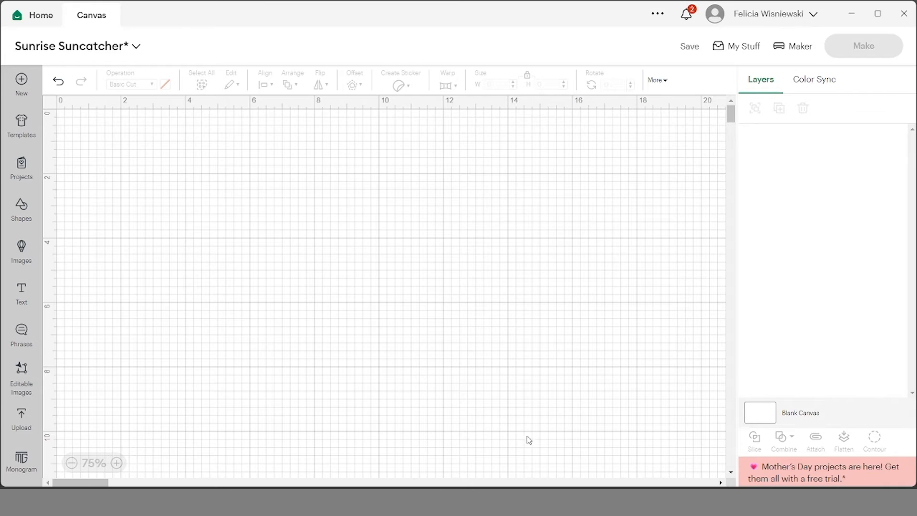
Step: Switch to Illustrator, show only the "8 Inches Tall - .65mm Gap" layer and examine the paths in its group
{"action": "key", "text": "alt+Tab"}
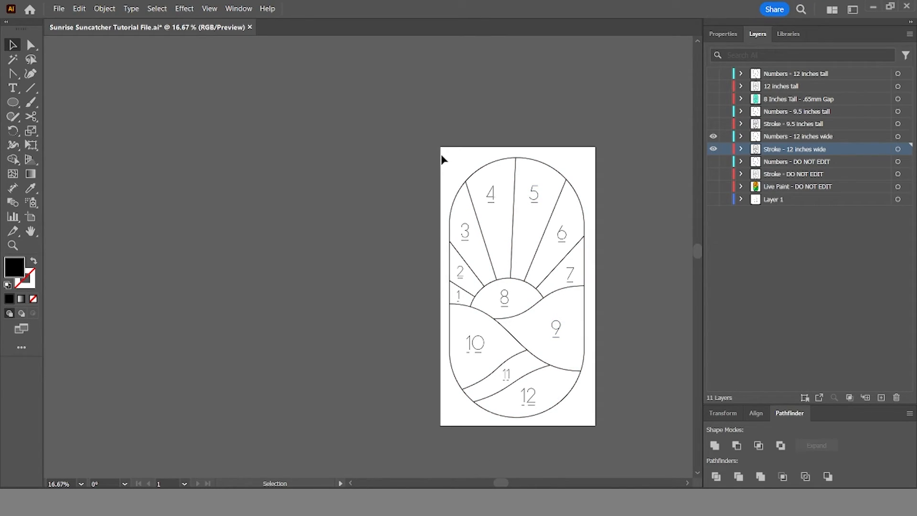
{"action": "left_click", "coordinate": [713, 136]}
{"action": "left_click", "coordinate": [713, 149]}
{"action": "left_click", "coordinate": [713, 98]}
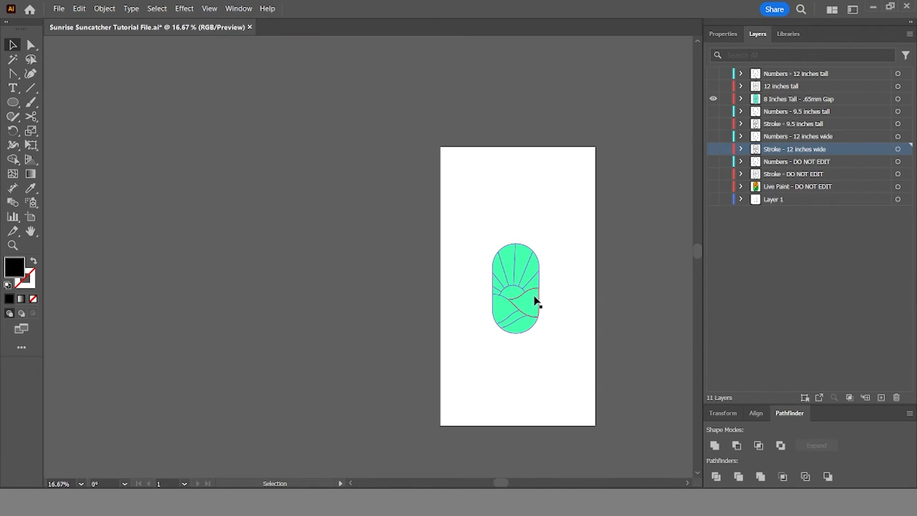
{"action": "scroll", "coordinate": [544, 294], "scroll_direction": "up", "scroll_amount": 2}
{"action": "scroll", "coordinate": [545, 292], "scroll_direction": "up", "scroll_amount": 2}
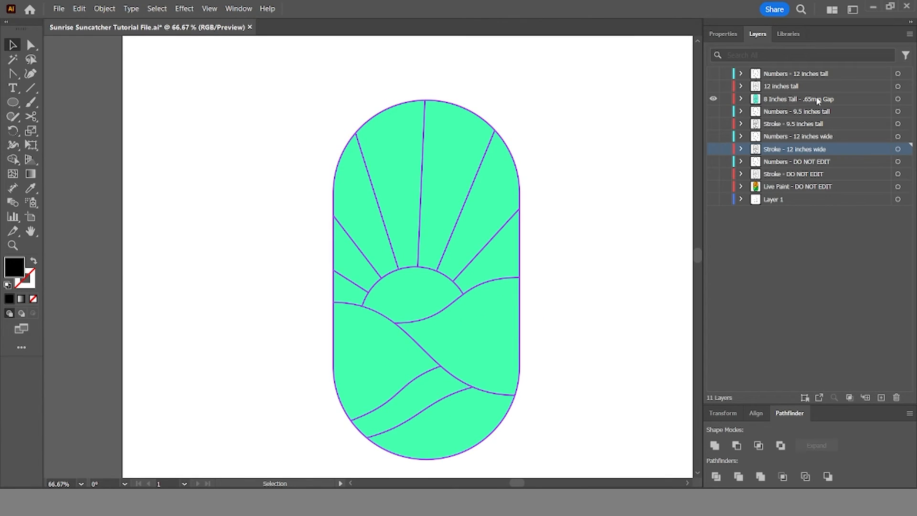
{"action": "left_click", "coordinate": [741, 99]}
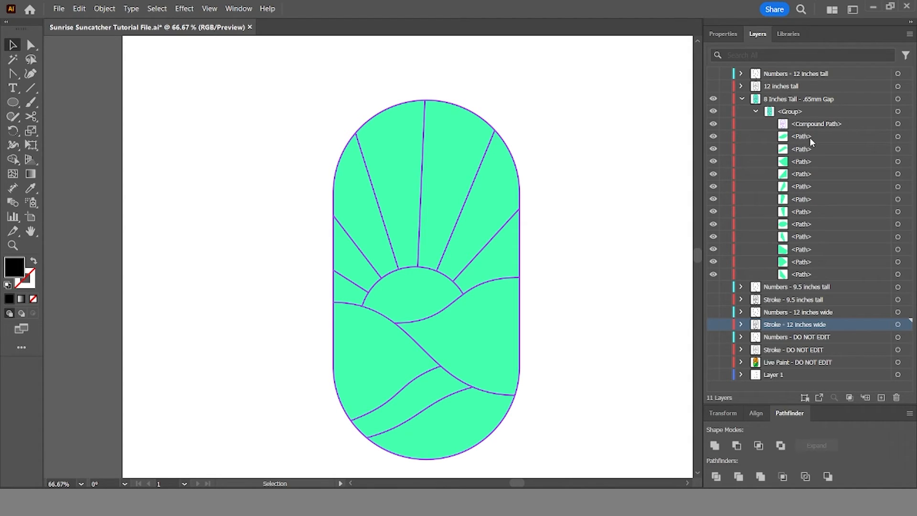
{"action": "left_click", "coordinate": [741, 99]}
Step: Hide the 8-inch-tall layer and make only the "Stroke - 12 inches wide" layer visible
{"action": "left_click", "coordinate": [713, 100]}
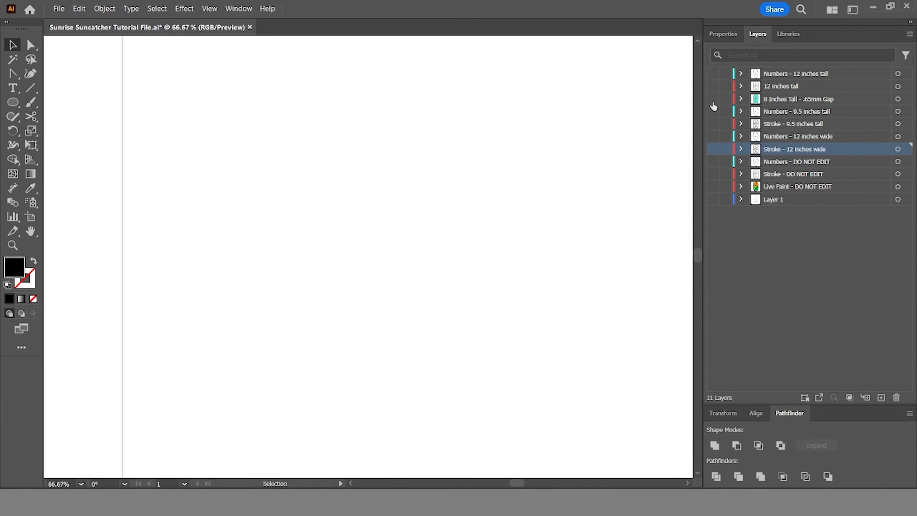
{"action": "left_click", "coordinate": [712, 136]}
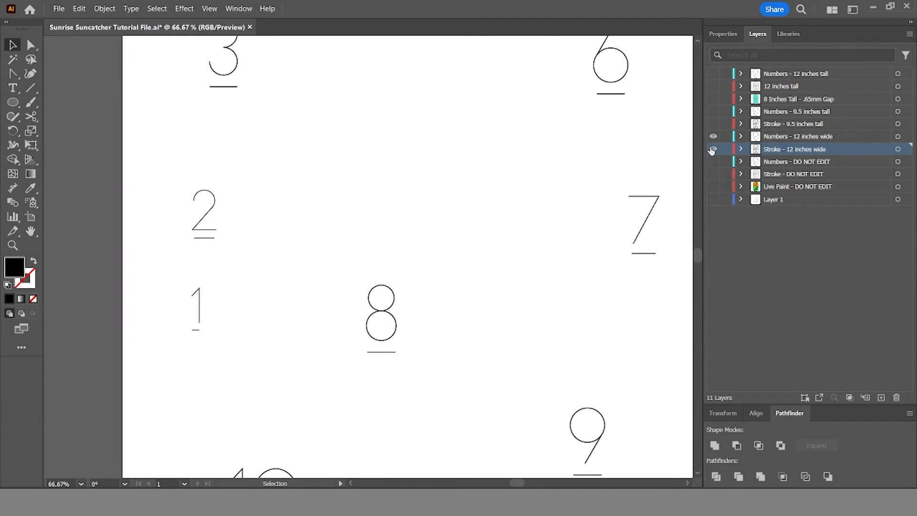
{"action": "left_click", "coordinate": [713, 149]}
{"action": "left_click", "coordinate": [715, 137]}
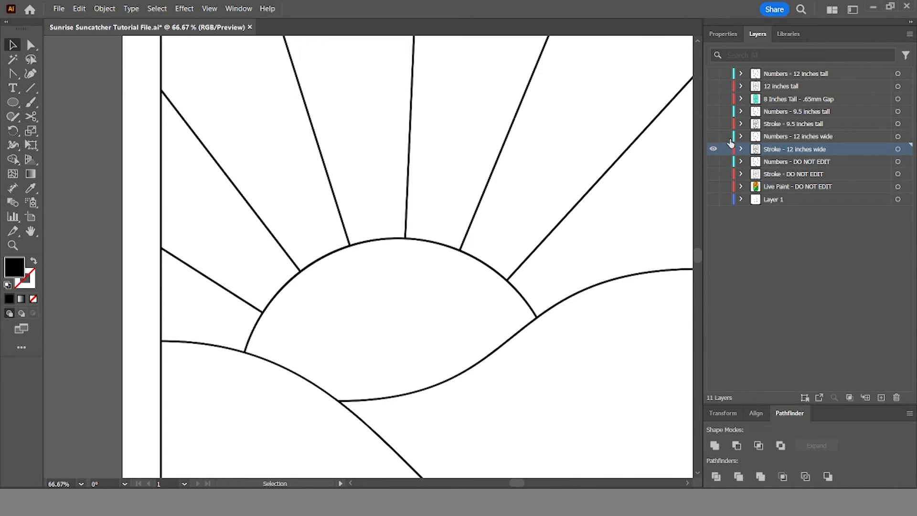
Step: Divide the "Stroke - 12 inches wide" artwork with Pathfinder and expand the layer and its group to list the paths
{"action": "left_click", "coordinate": [898, 149]}
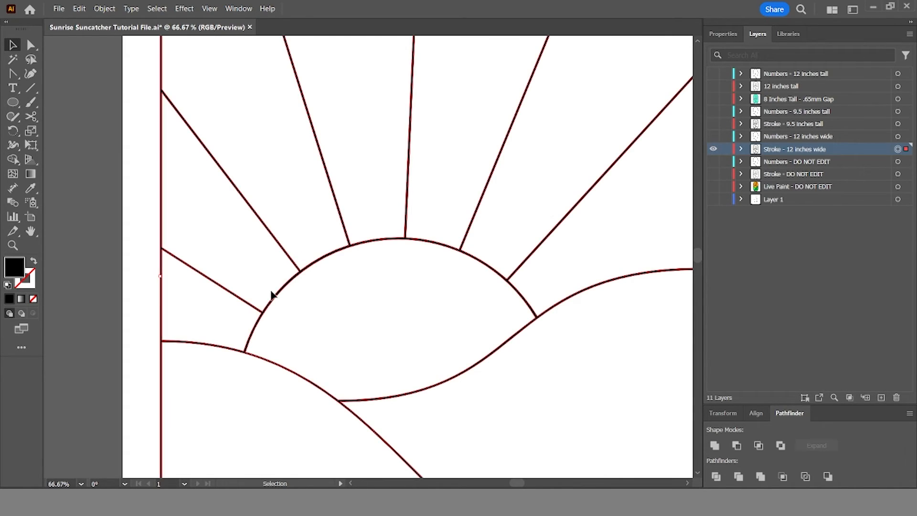
{"action": "left_click", "coordinate": [715, 476]}
{"action": "left_click", "coordinate": [741, 149]}
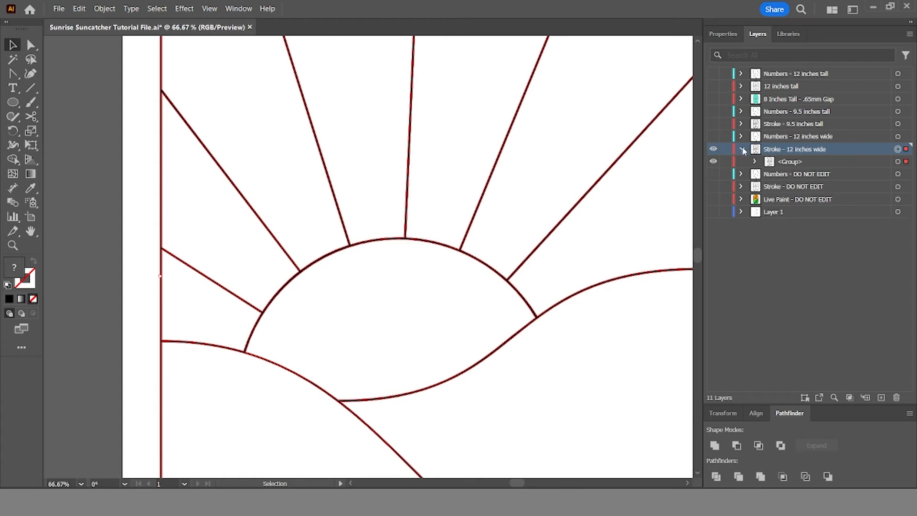
{"action": "left_click", "coordinate": [755, 161]}
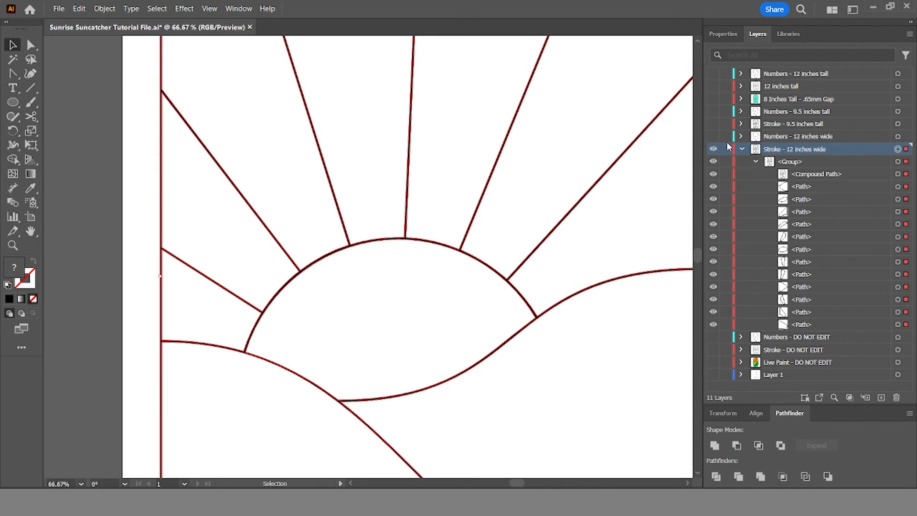
Step: Show the "Numbers - 12 inches wide" layer and identify the compound path of lines within the divided stroke group
{"action": "left_click", "coordinate": [713, 136]}
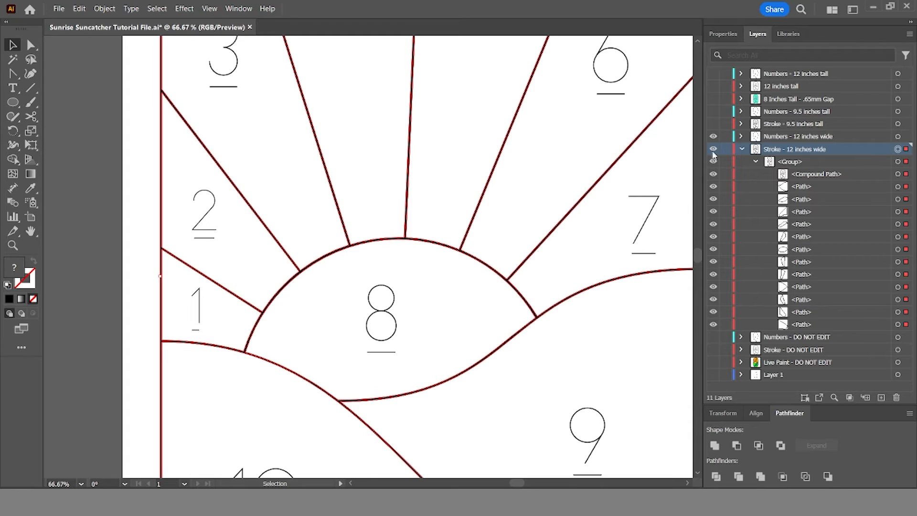
{"action": "left_click", "coordinate": [741, 149]}
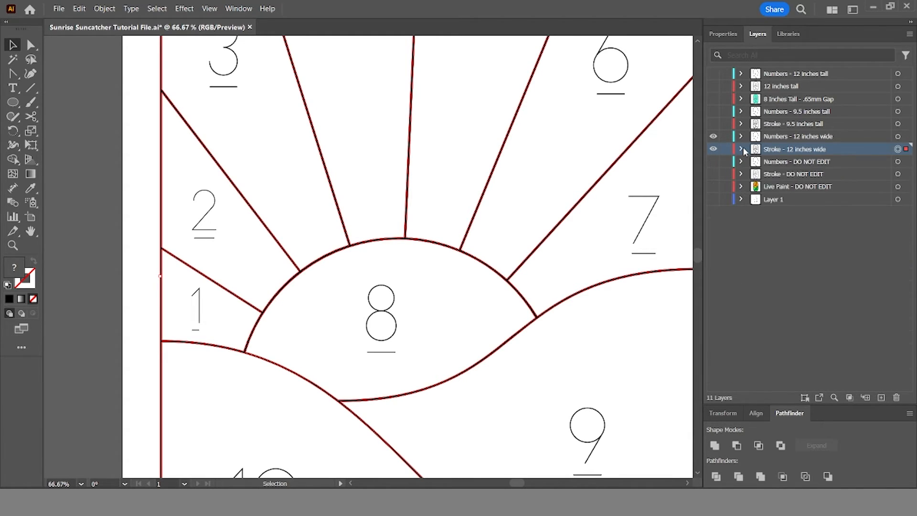
{"action": "left_click", "coordinate": [742, 148]}
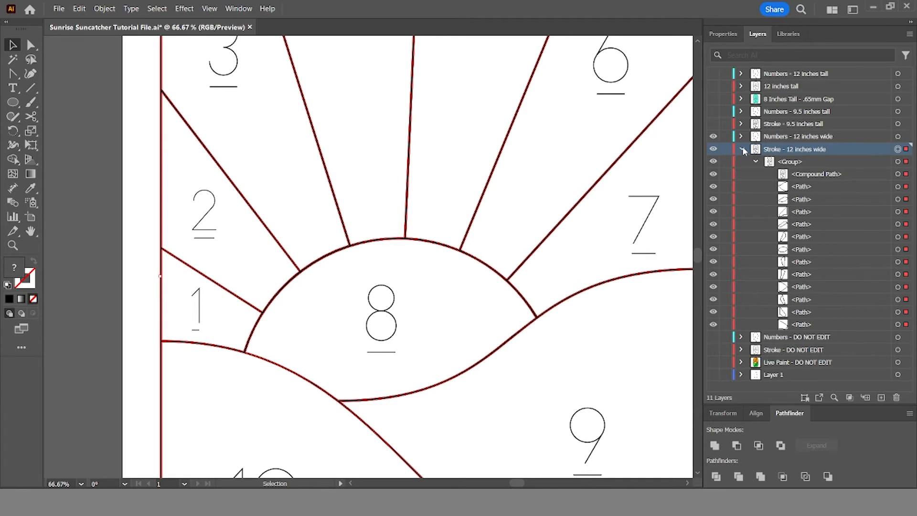
{"action": "left_click", "coordinate": [898, 174]}
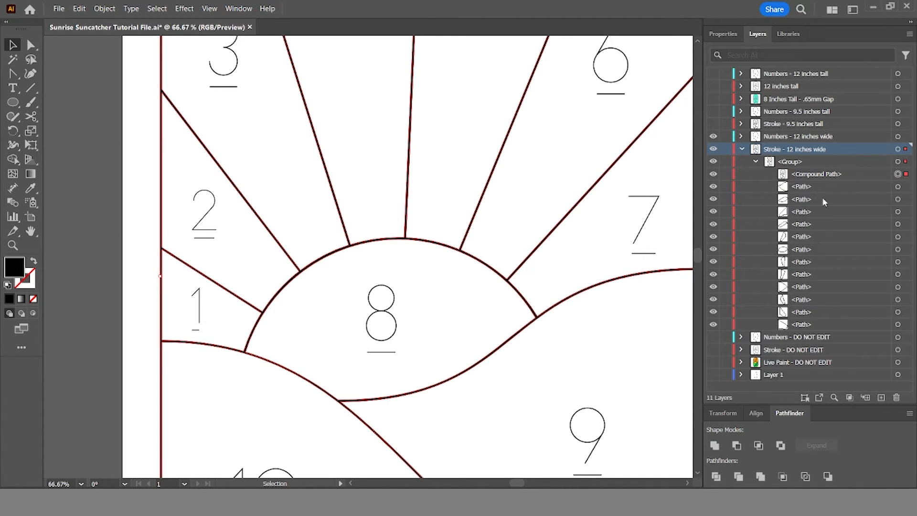
{"action": "left_click", "coordinate": [788, 189]}
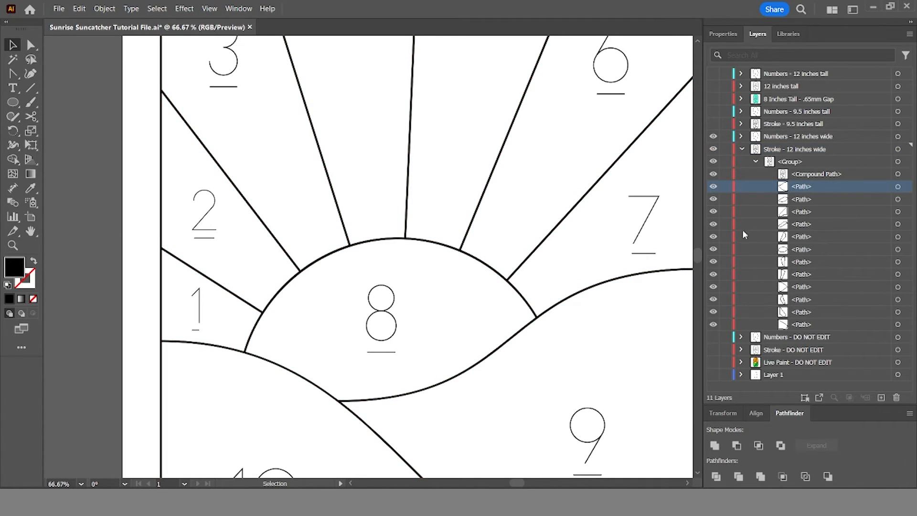
Step: Fill all the individual paths below the compound path with pale yellow FFEE8A and deselect them
{"action": "left_click", "coordinate": [897, 324]}
{"action": "left_click", "coordinate": [898, 312], "text": "shift"}
{"action": "left_click", "coordinate": [897, 299], "text": "shift"}
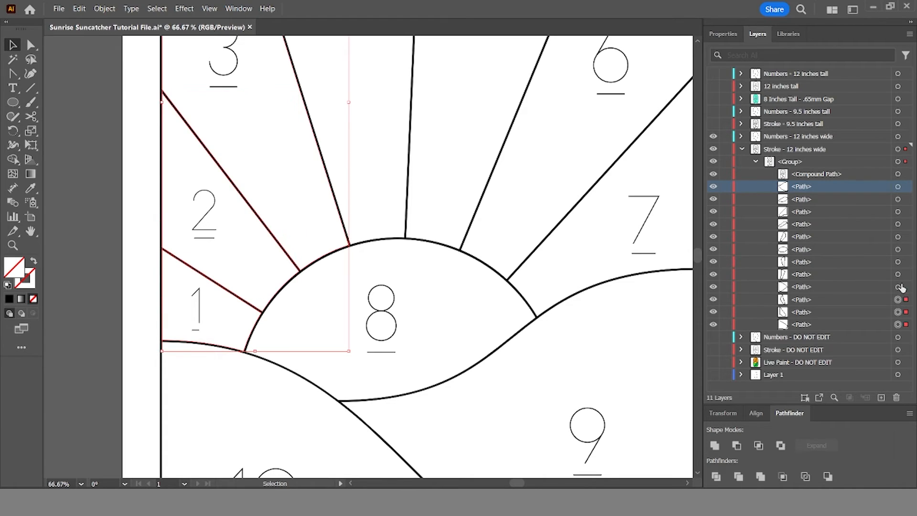
{"action": "left_click", "coordinate": [898, 287], "text": "shift"}
{"action": "left_click", "coordinate": [897, 274], "text": "shift"}
{"action": "left_click", "coordinate": [898, 262], "text": "shift"}
{"action": "left_click", "coordinate": [898, 250], "text": "shift"}
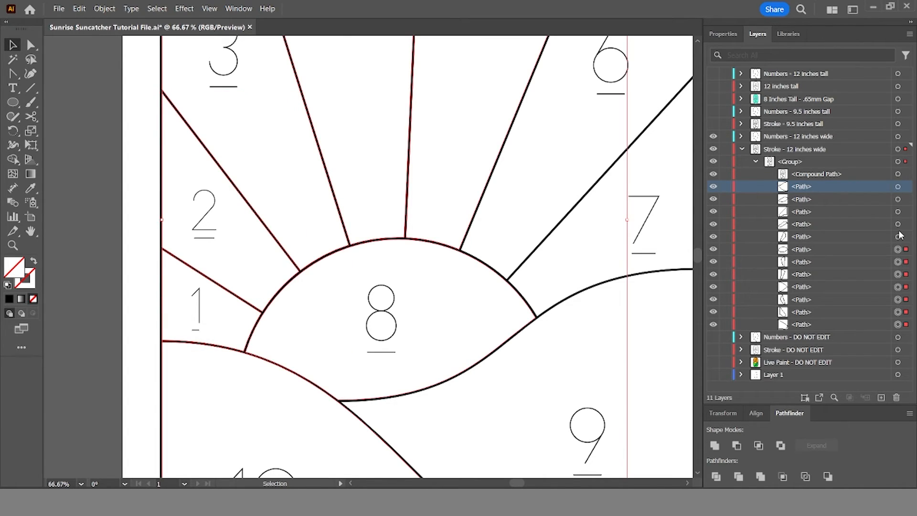
{"action": "left_click", "coordinate": [898, 236], "text": "shift"}
{"action": "left_click", "coordinate": [897, 223], "text": "shift"}
{"action": "left_click", "coordinate": [898, 212], "text": "shift"}
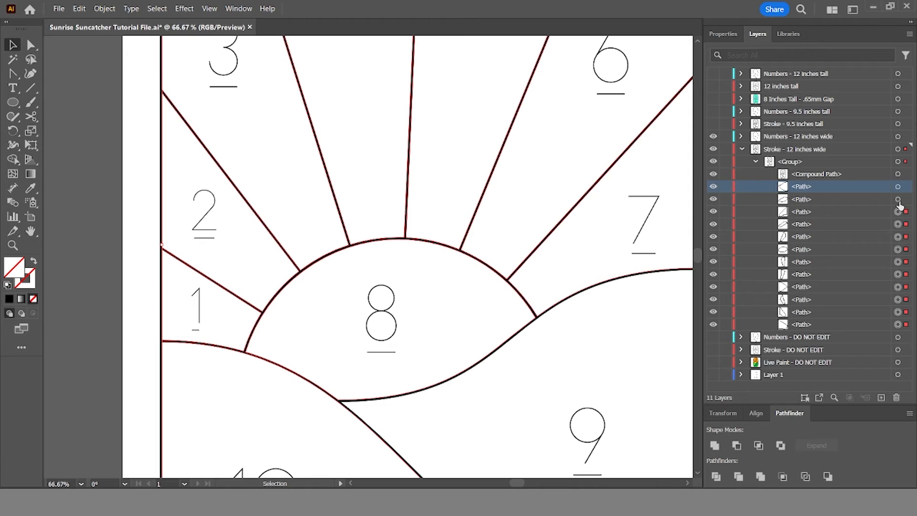
{"action": "left_click", "coordinate": [898, 199], "text": "shift"}
{"action": "left_click", "coordinate": [898, 186], "text": "shift"}
{"action": "double_click", "coordinate": [14, 267]}
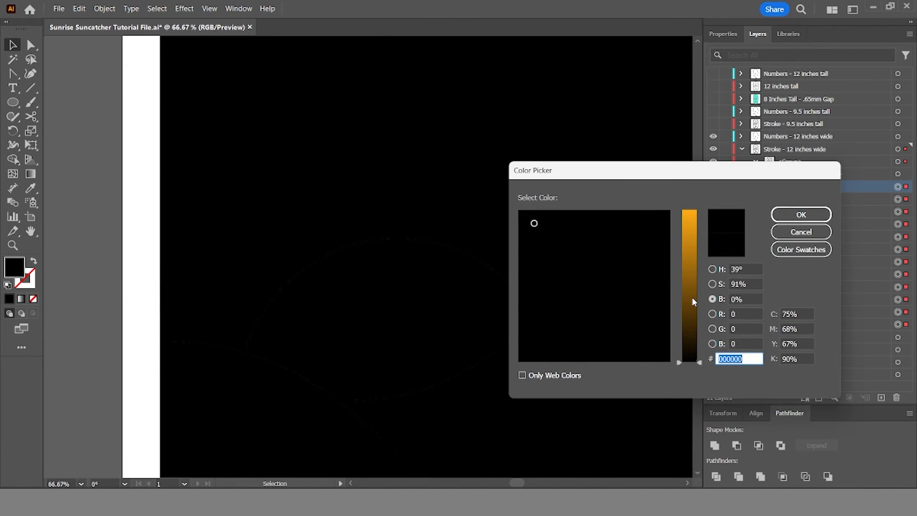
{"action": "left_click_drag", "start_coordinate": [691, 297], "coordinate": [692, 210]}
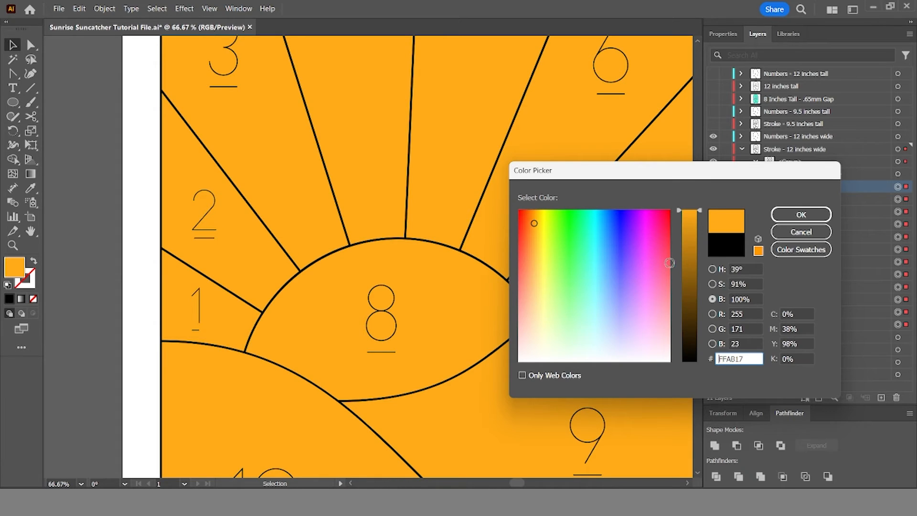
{"action": "left_click_drag", "start_coordinate": [544, 296], "coordinate": [539, 291]}
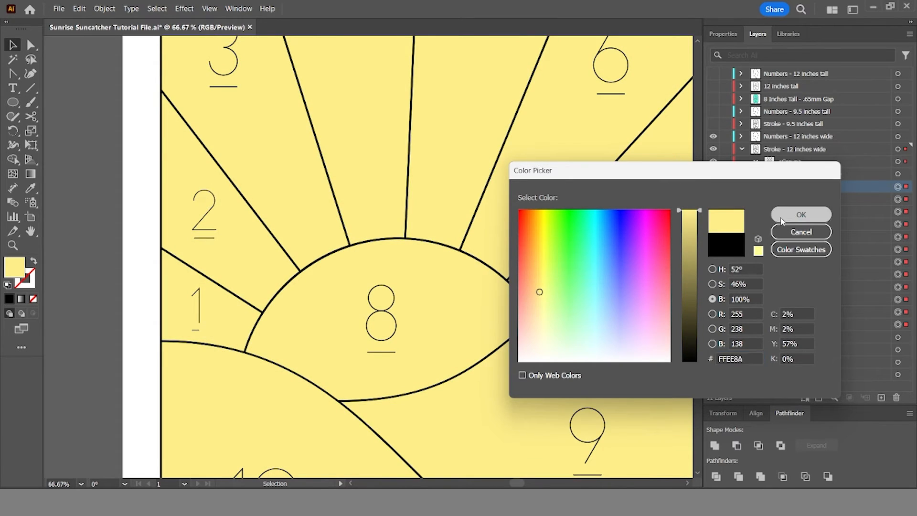
{"action": "left_click", "coordinate": [781, 218]}
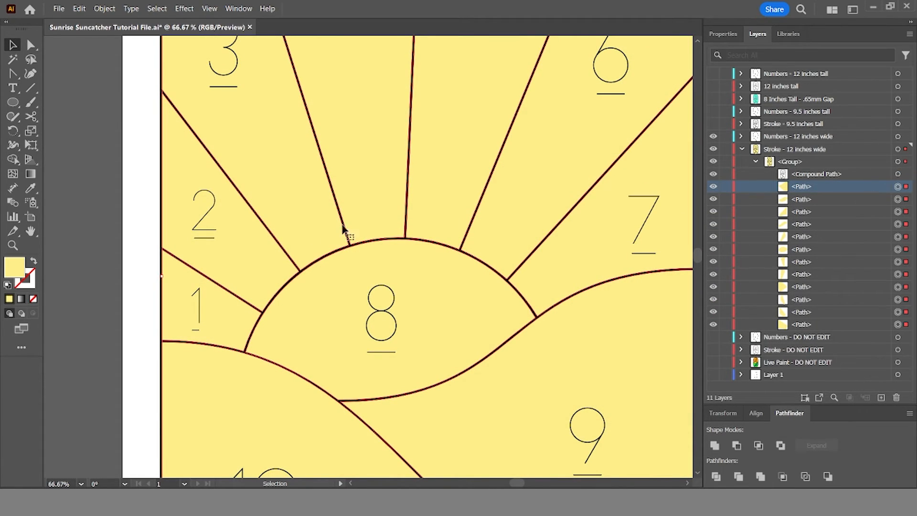
{"action": "left_click", "coordinate": [122, 231]}
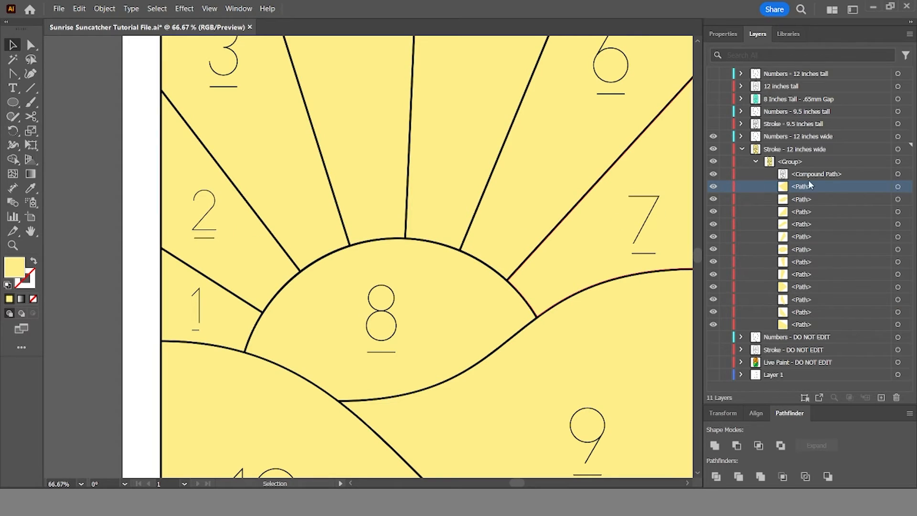
Step: Hide the compound path of lines in the "Stroke - 12 inches wide" group
{"action": "left_click", "coordinate": [741, 149]}
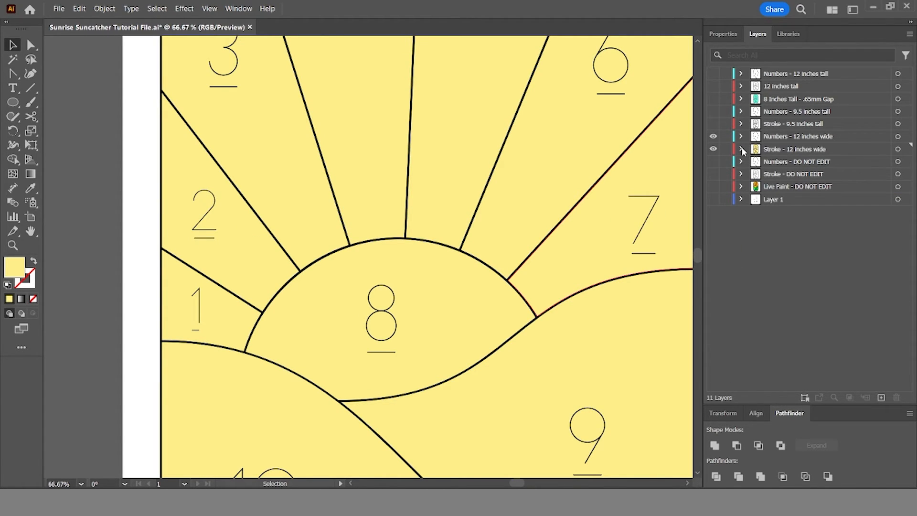
{"action": "left_click", "coordinate": [742, 149]}
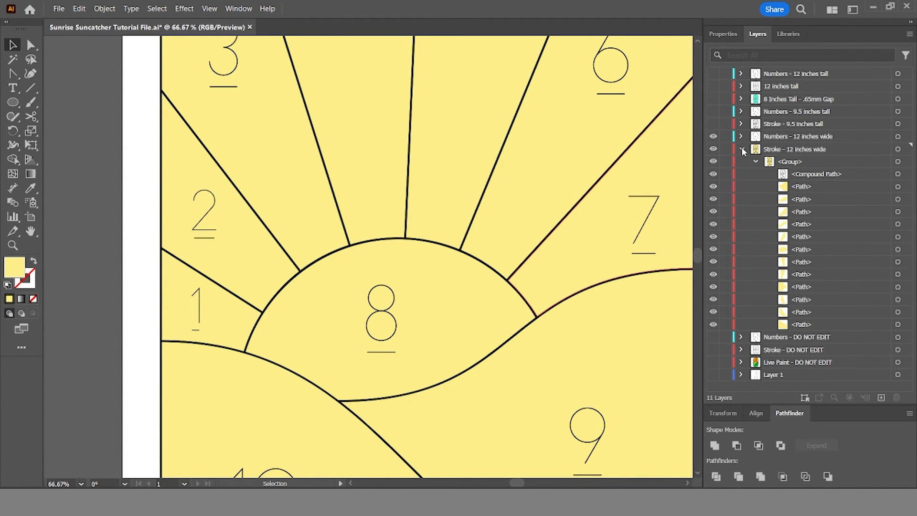
{"action": "left_click", "coordinate": [713, 174]}
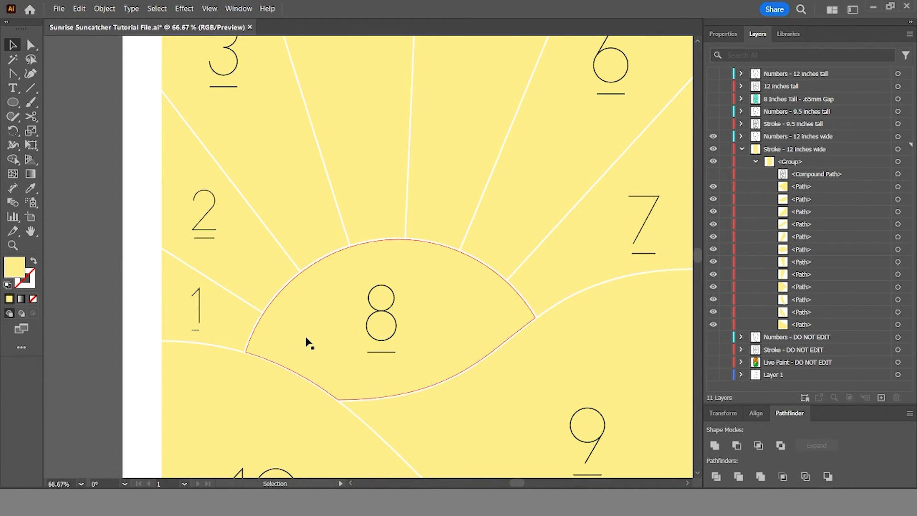
Step: Collapse the "Stroke - 12 inches wide" layer and its group in the layer list
{"action": "left_click", "coordinate": [755, 161]}
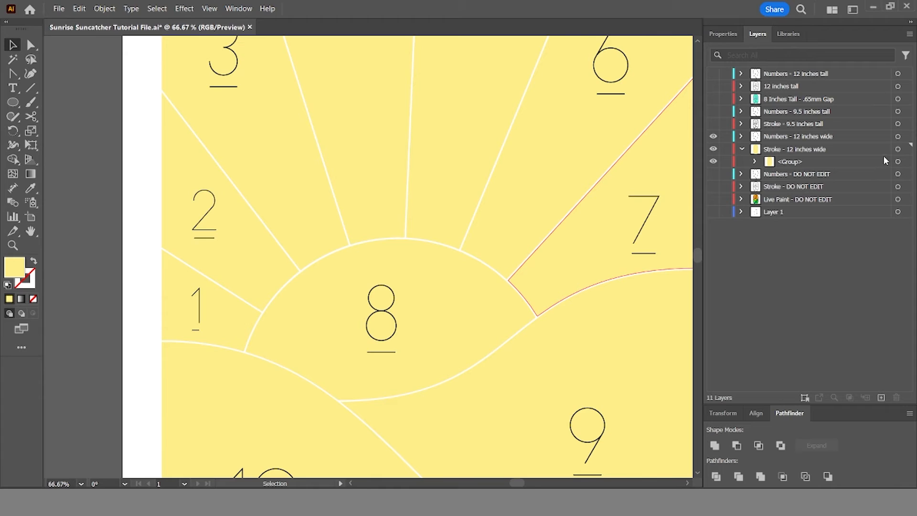
{"action": "left_click", "coordinate": [742, 151]}
{"action": "scroll", "coordinate": [405, 215], "scroll_direction": "down", "scroll_amount": 3}
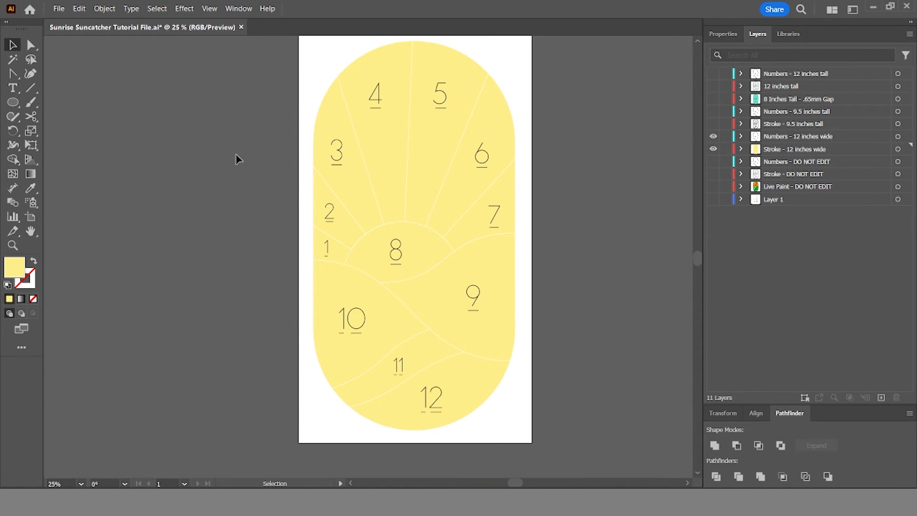
Step: Export the artwork as an SVG named "Sunrise Suncatcher with Numbers 12 inches wide Pieces", keeping the offered SVG options
{"action": "left_click", "coordinate": [59, 9]}
{"action": "mouse_move", "coordinate": [141, 255]}
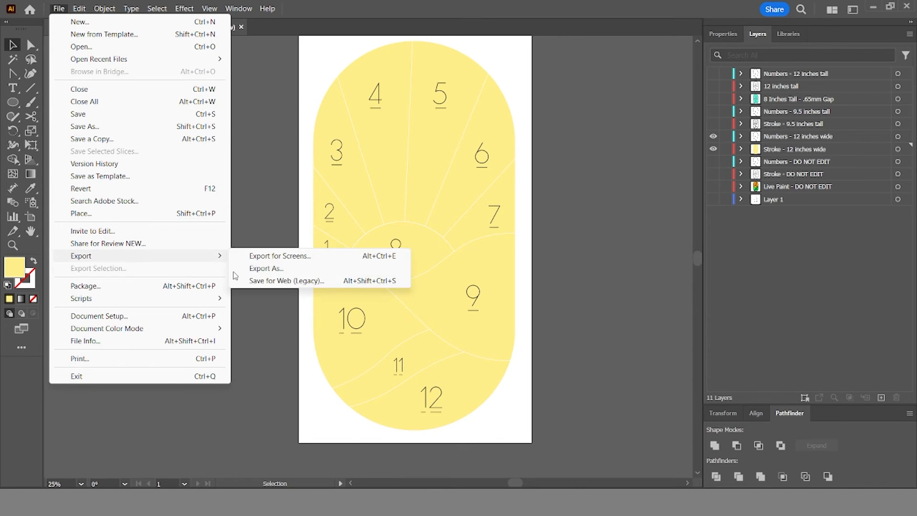
{"action": "left_click", "coordinate": [282, 272]}
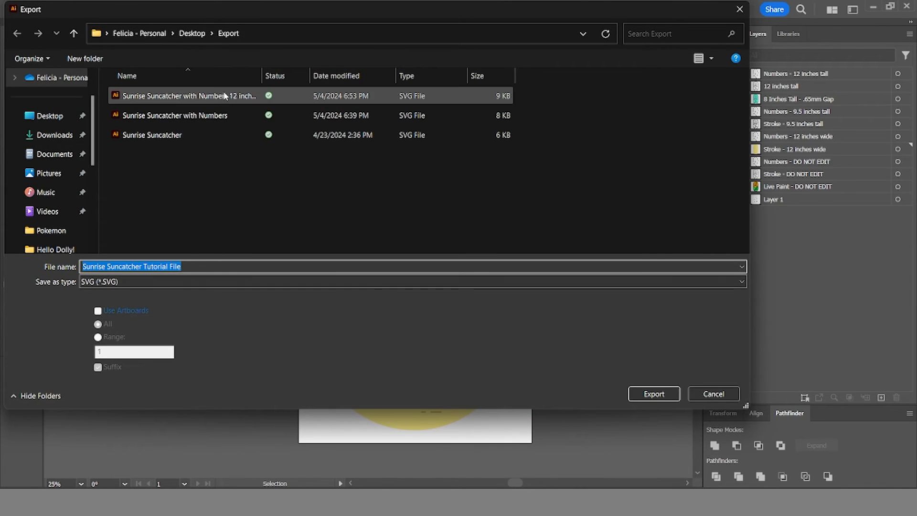
{"action": "left_click", "coordinate": [225, 96]}
{"action": "left_click", "coordinate": [250, 266]}
{"action": "double_click", "coordinate": [250, 266]}
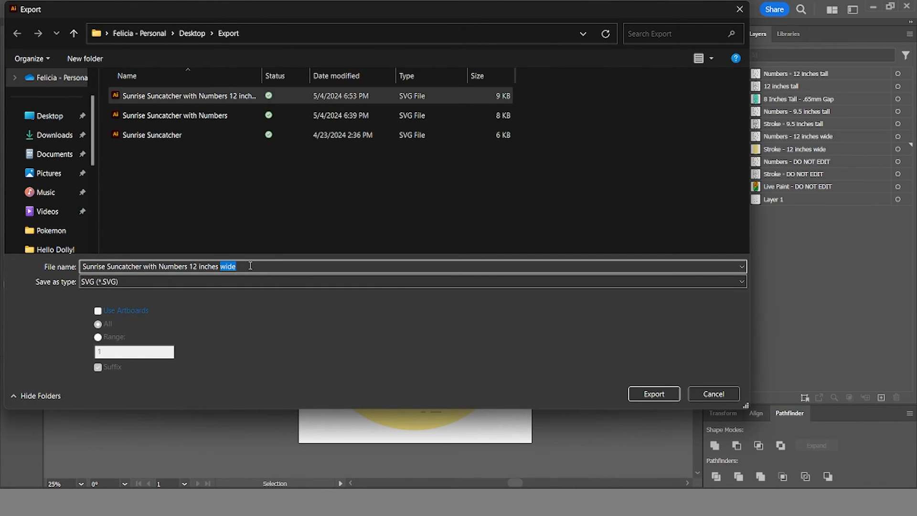
{"action": "left_click", "coordinate": [250, 266]}
{"action": "type", "text": "Pirc"}
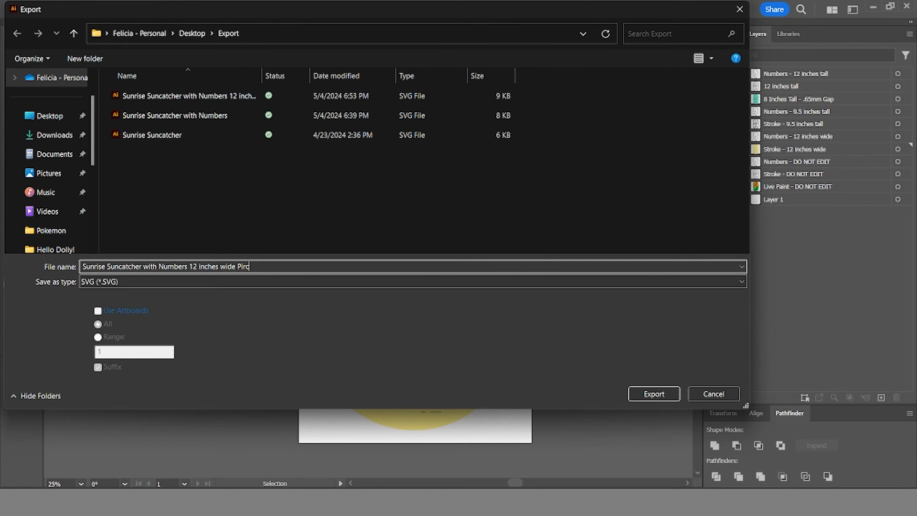
{"action": "key", "text": "BackSpace"}
{"action": "key", "text": "BackSpace"}
{"action": "type", "text": "eces"}
{"action": "left_click", "coordinate": [654, 393]}
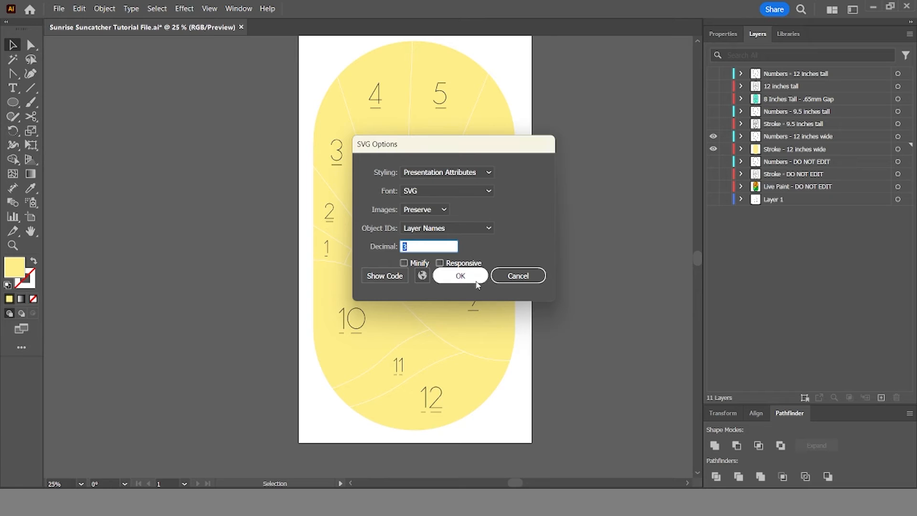
{"action": "left_click", "coordinate": [475, 279]}
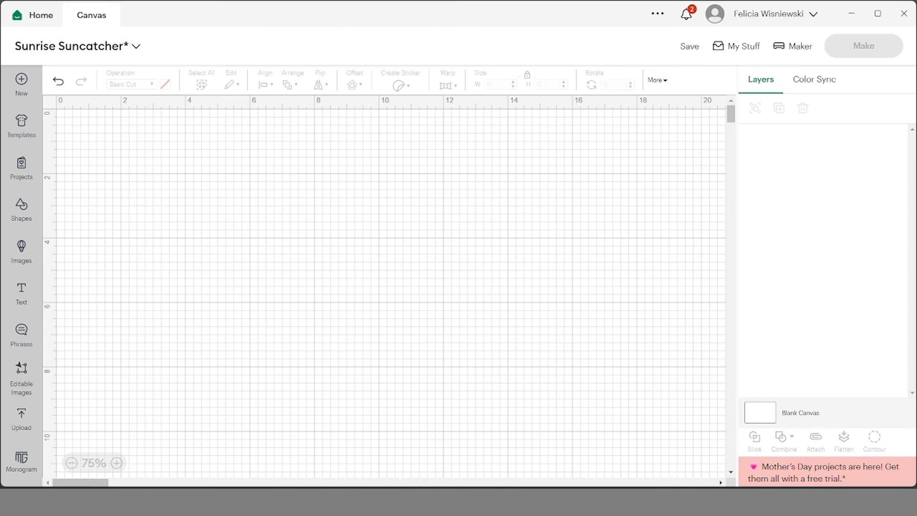
Step: Switch to Cricut Design Space and upload "Sunrise Suncatcher with Numbers 12 inches wide Pieces" to the canvas
{"action": "left_click", "coordinate": [26, 426]}
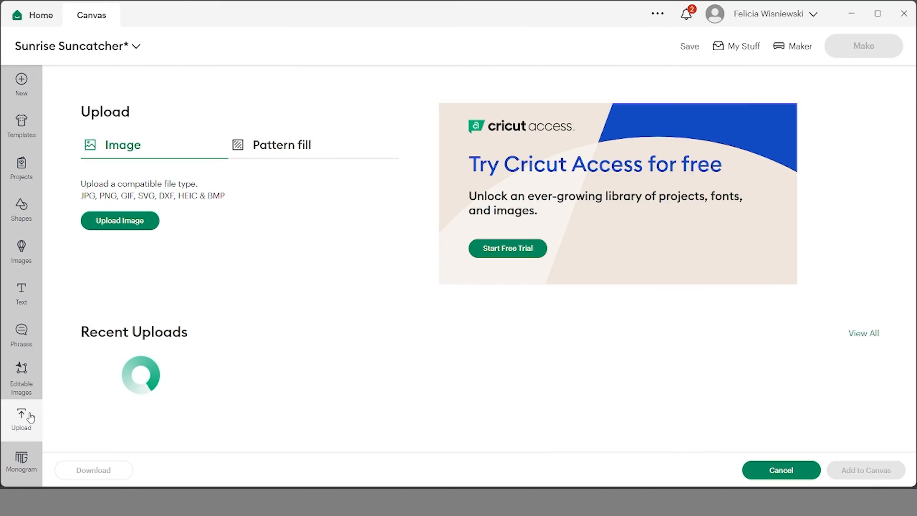
{"action": "left_click", "coordinate": [106, 219]}
{"action": "left_click", "coordinate": [465, 313]}
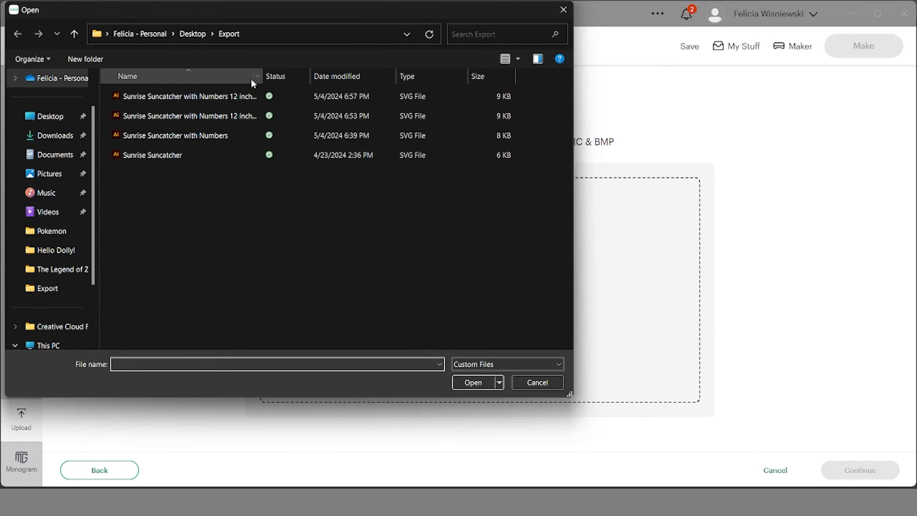
{"action": "left_click_drag", "start_coordinate": [266, 78], "coordinate": [346, 78]}
{"action": "left_click", "coordinate": [267, 95]}
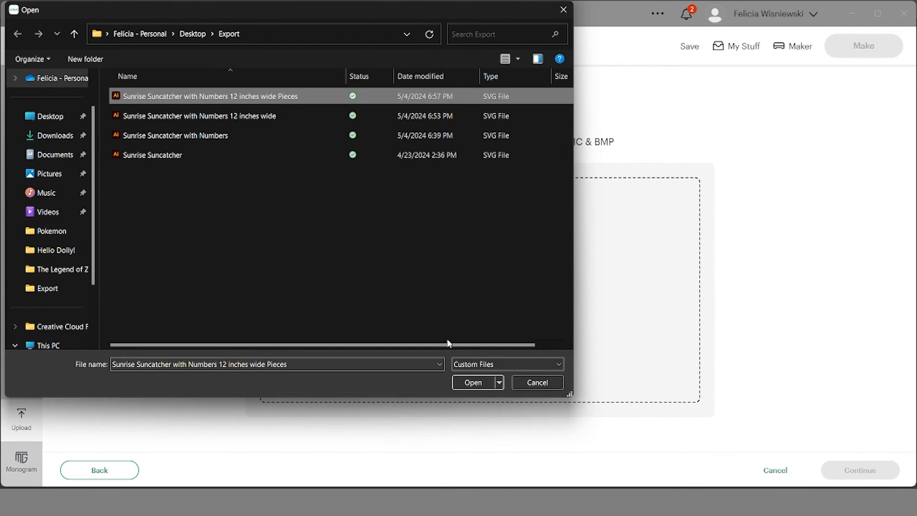
{"action": "left_click", "coordinate": [462, 385]}
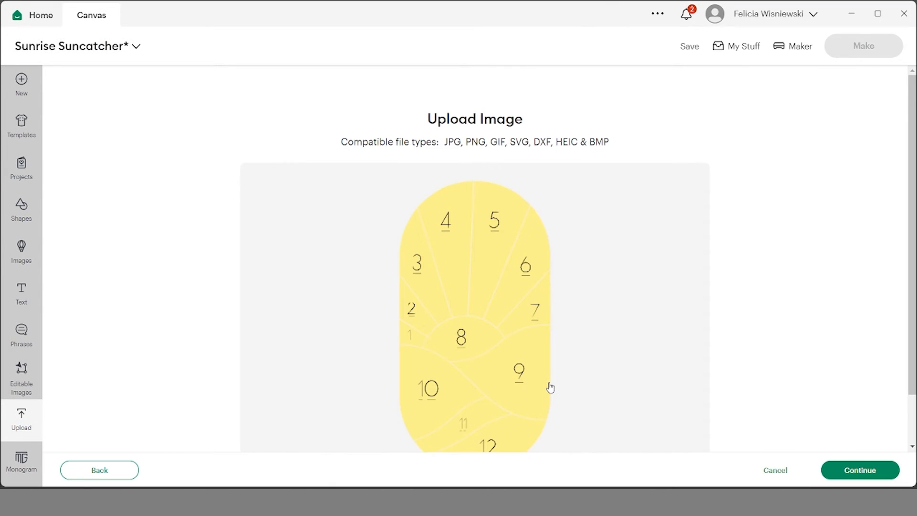
{"action": "left_click", "coordinate": [856, 472]}
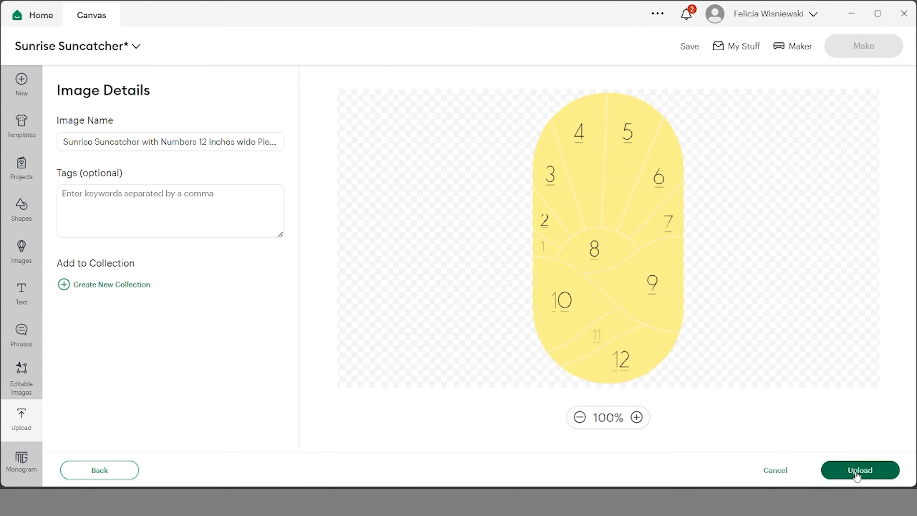
{"action": "left_click", "coordinate": [857, 470]}
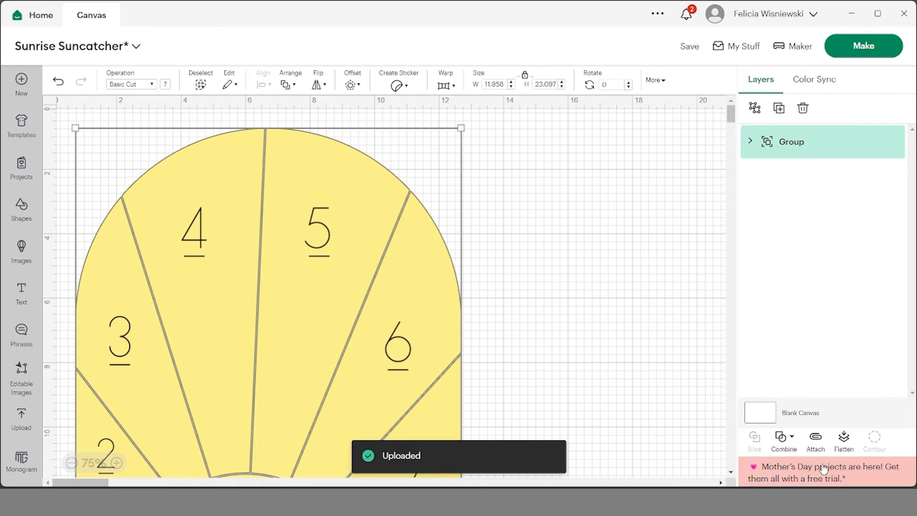
Step: Attach the layers of the uploaded suncatcher group and detach them again
{"action": "left_click", "coordinate": [815, 439]}
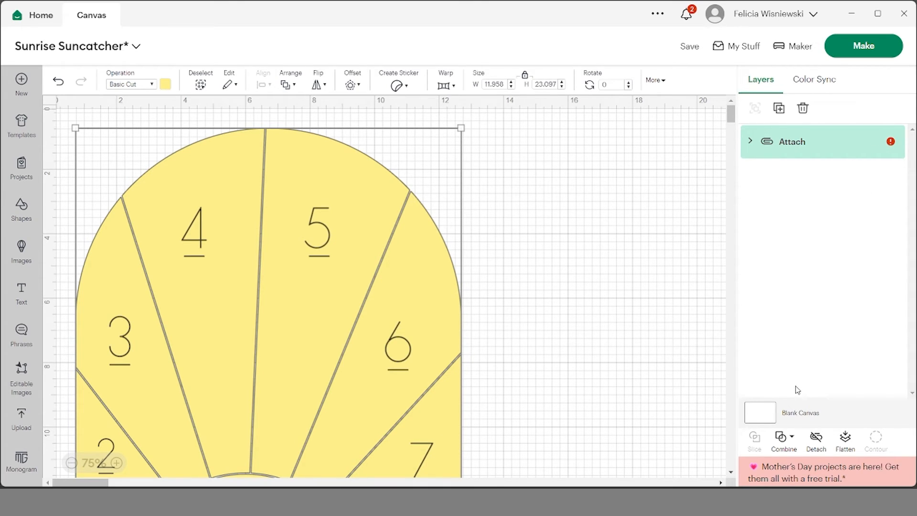
{"action": "left_click", "coordinate": [817, 440]}
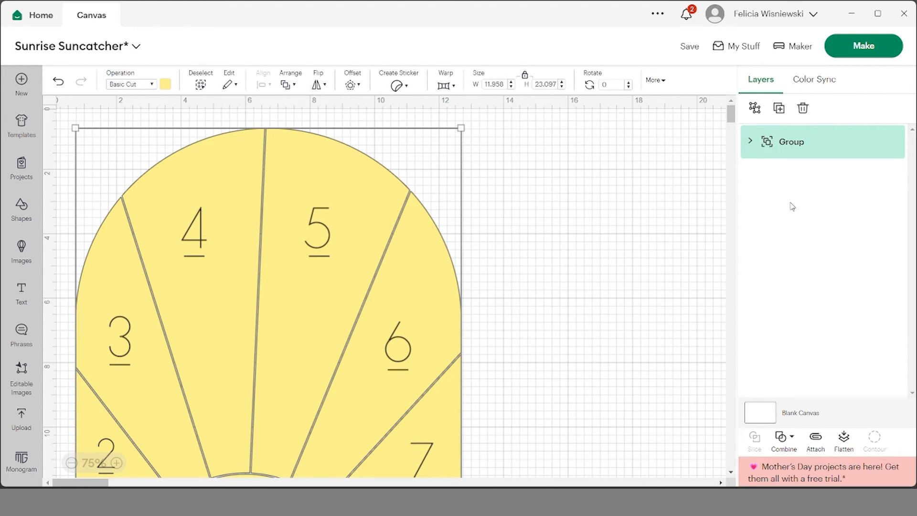
Step: Expand the uploaded suncatcher group and select its subgroup of yellow pieces
{"action": "left_click", "coordinate": [748, 143]}
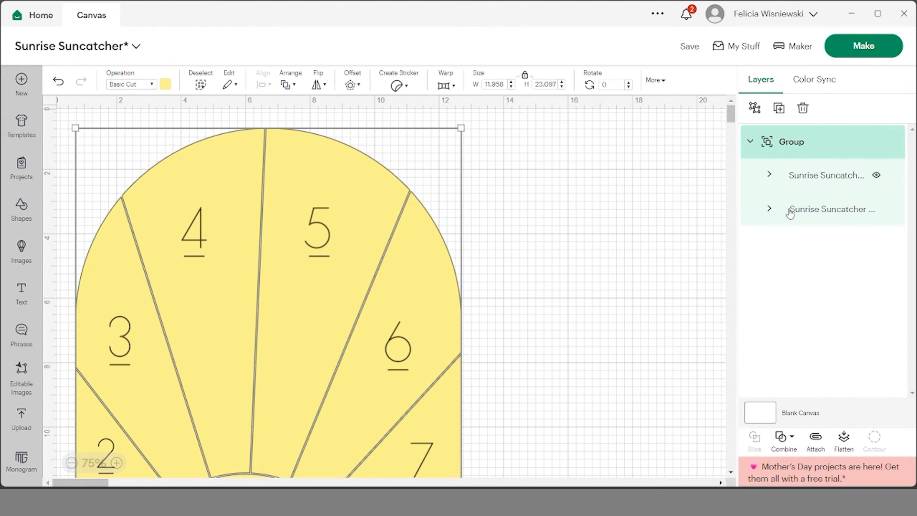
{"action": "left_click", "coordinate": [807, 190]}
{"action": "left_click", "coordinate": [814, 215]}
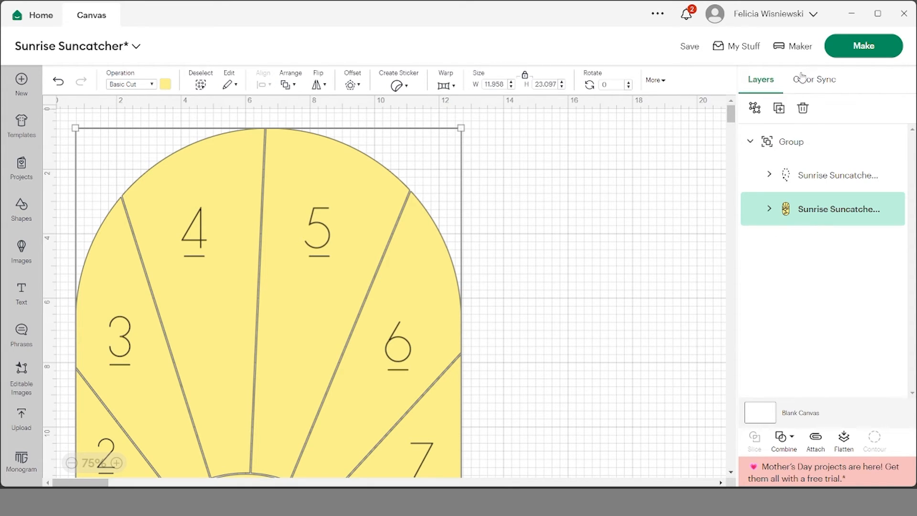
Step: Preview how the unattached pieces and numbers are laid out on the first cutting mat, and return to the canvas
{"action": "left_click", "coordinate": [855, 45]}
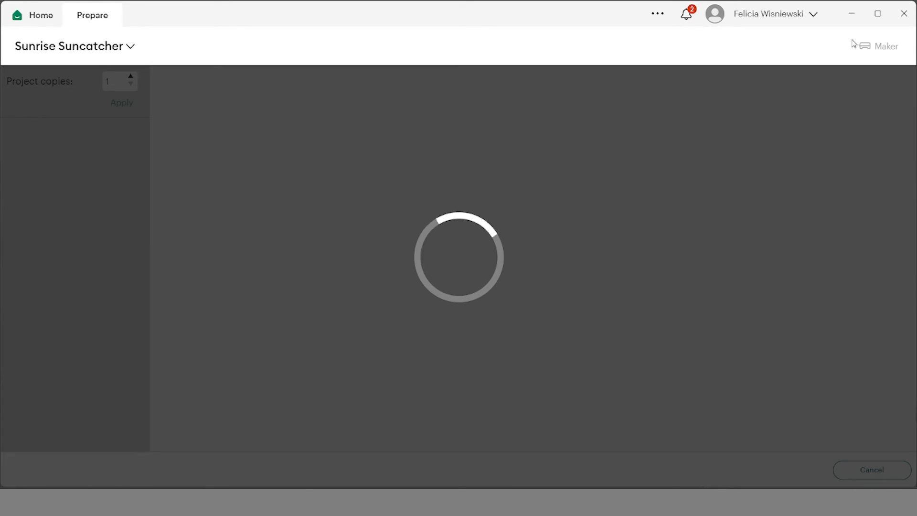
{"action": "scroll", "coordinate": [747, 300], "scroll_direction": "down", "scroll_amount": 5}
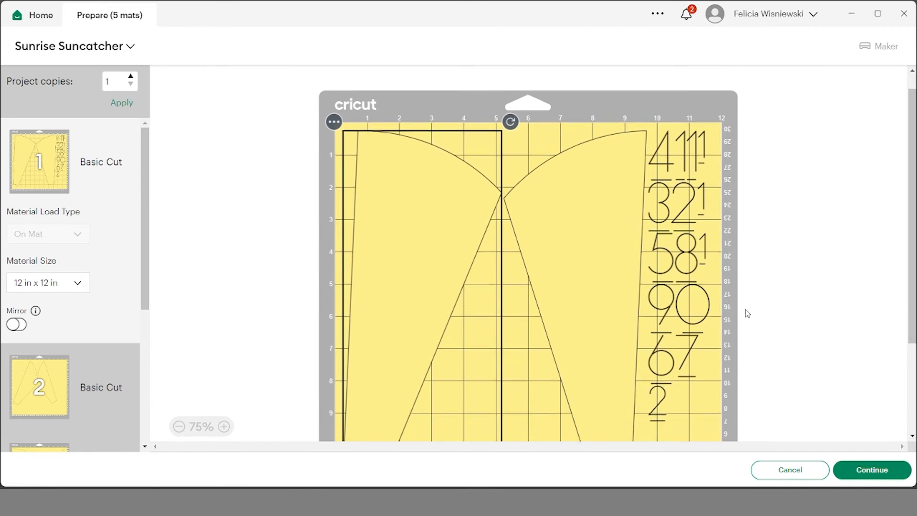
{"action": "scroll", "coordinate": [660, 217], "scroll_direction": "up", "scroll_amount": 4}
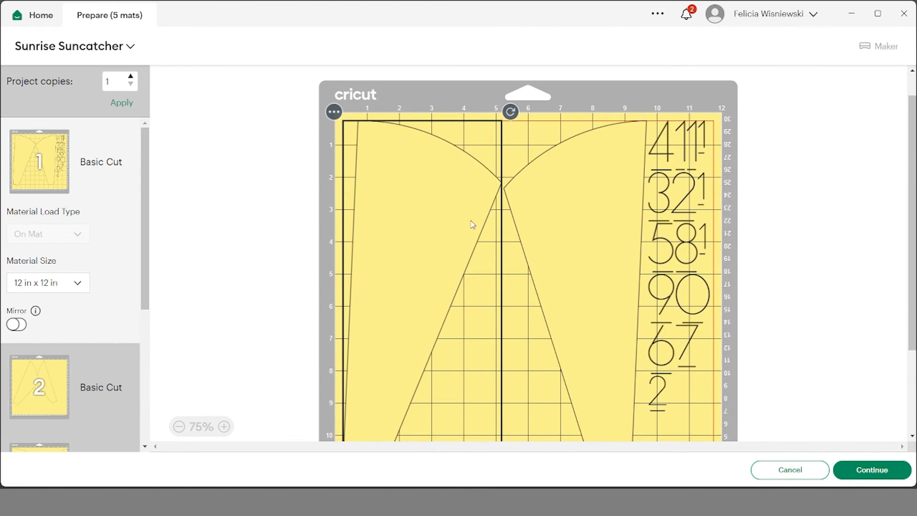
{"action": "scroll", "coordinate": [525, 271], "scroll_direction": "down", "scroll_amount": 3}
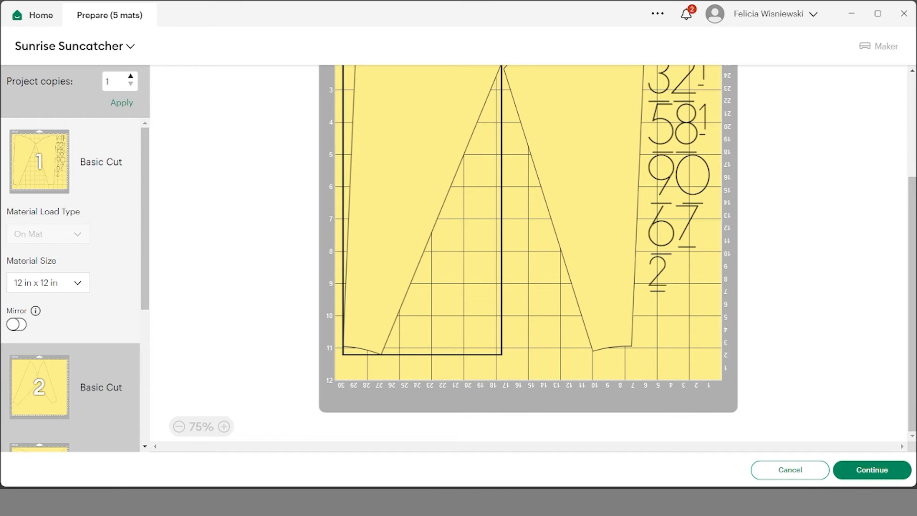
{"action": "left_click", "coordinate": [804, 477]}
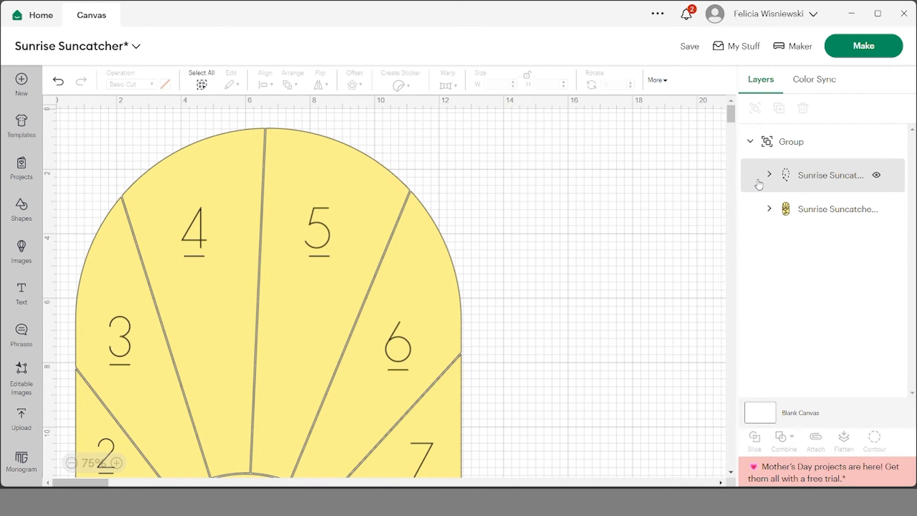
Step: Examine the numbers subgroup by selecting the number 12, all the numbers and the entire group in turn, and collapse the subgroup
{"action": "scroll", "coordinate": [580, 315], "scroll_direction": "down", "scroll_amount": 8}
{"action": "scroll", "coordinate": [580, 319], "scroll_direction": "up", "scroll_amount": 8}
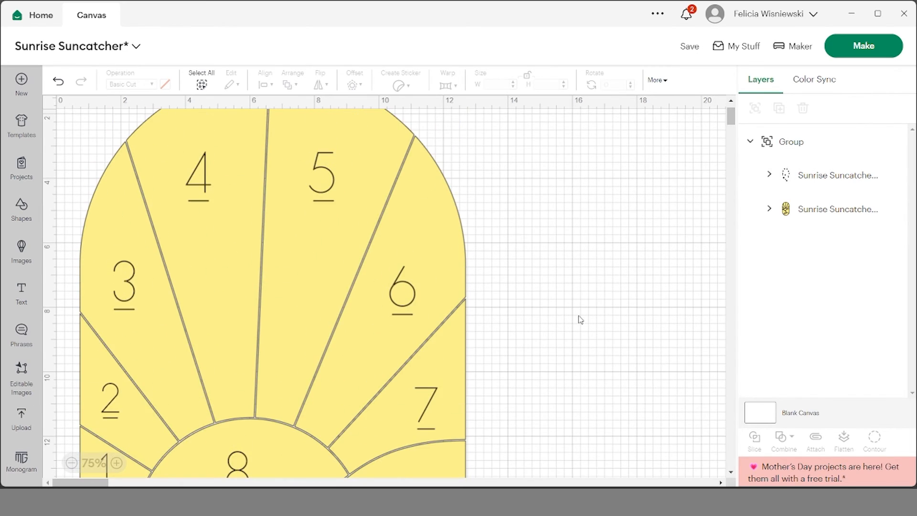
{"action": "left_click", "coordinate": [769, 176]}
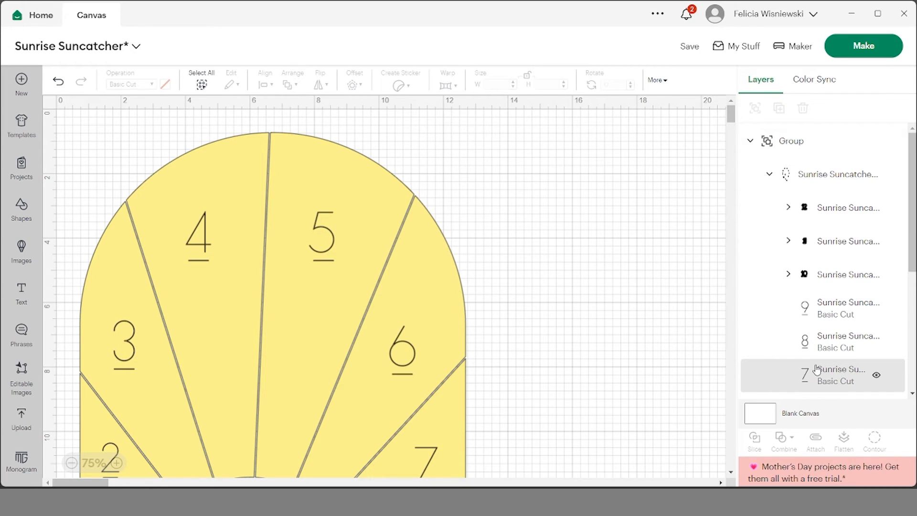
{"action": "left_click", "coordinate": [851, 210]}
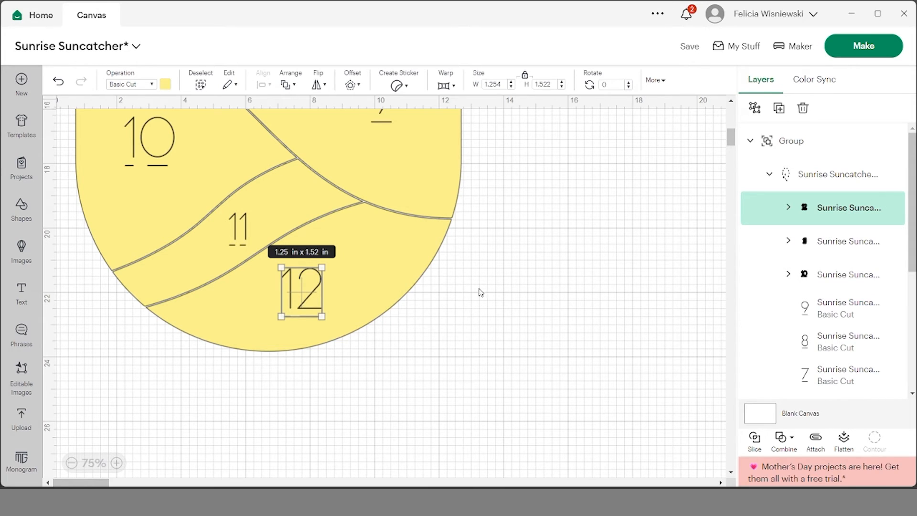
{"action": "left_click", "coordinate": [807, 174]}
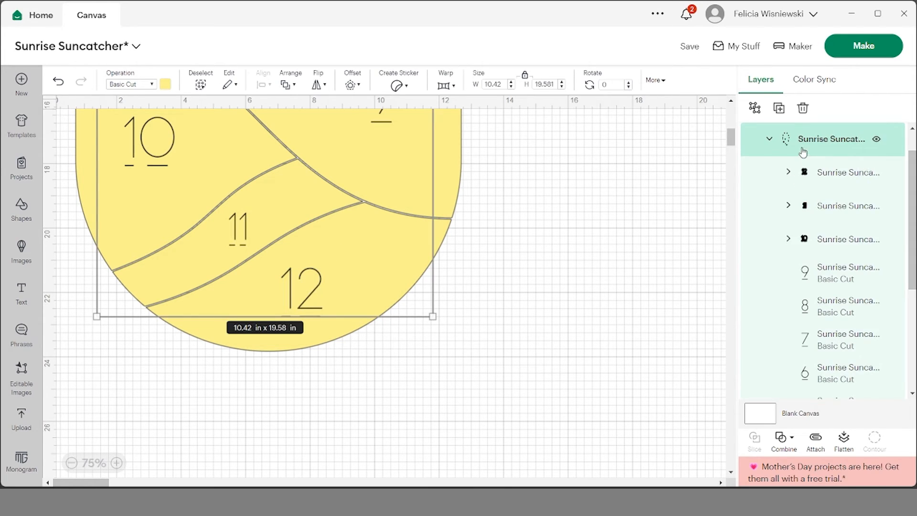
{"action": "left_click", "coordinate": [421, 403]}
{"action": "left_click", "coordinate": [371, 286]}
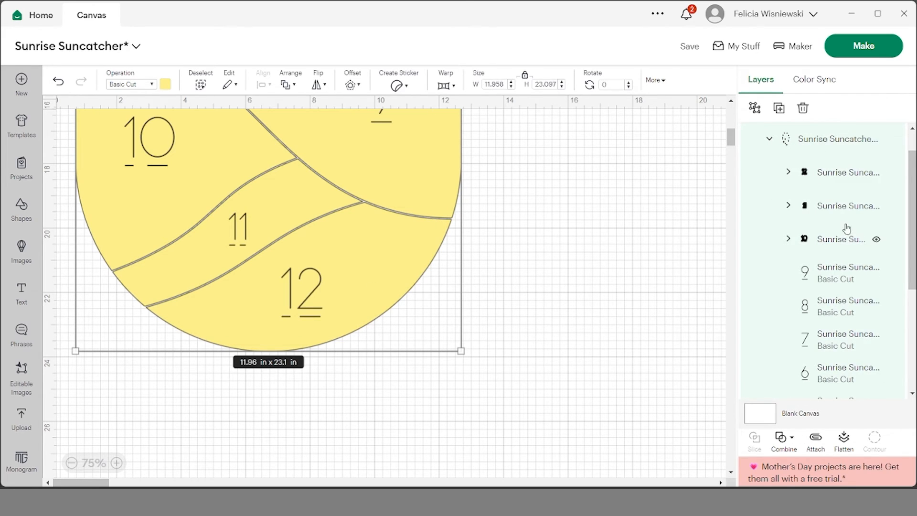
{"action": "left_click", "coordinate": [769, 139]}
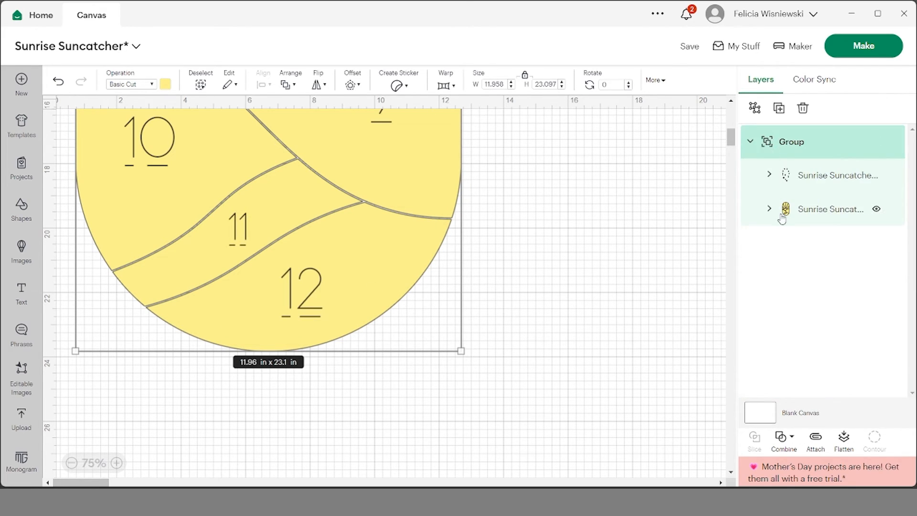
Step: Shift the subgroup of yellow pieces slightly downward and to the left, and ungroup it into individual pieces
{"action": "left_click", "coordinate": [805, 213]}
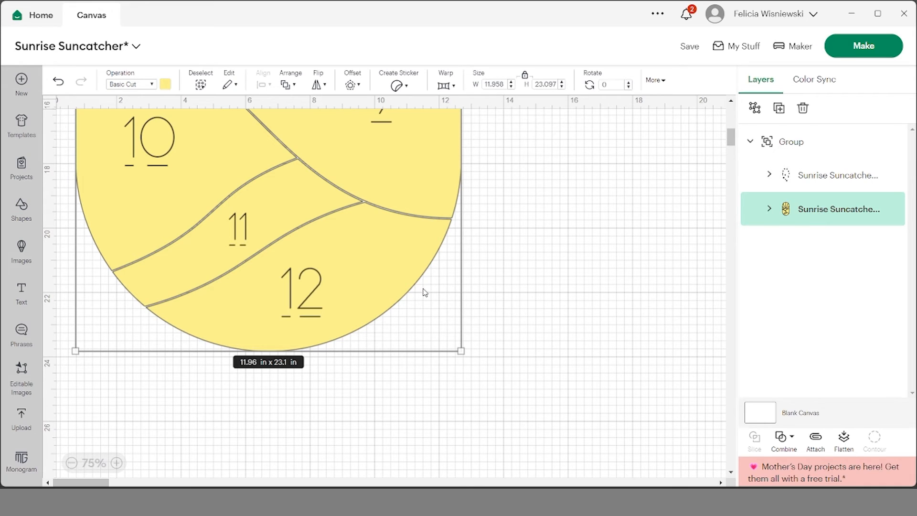
{"action": "left_click_drag", "start_coordinate": [347, 282], "coordinate": [333, 307]}
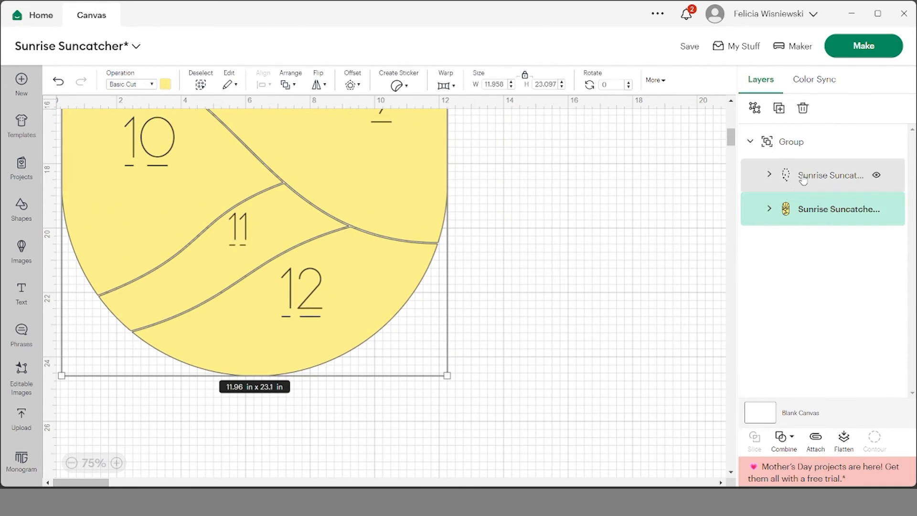
{"action": "left_click", "coordinate": [769, 209]}
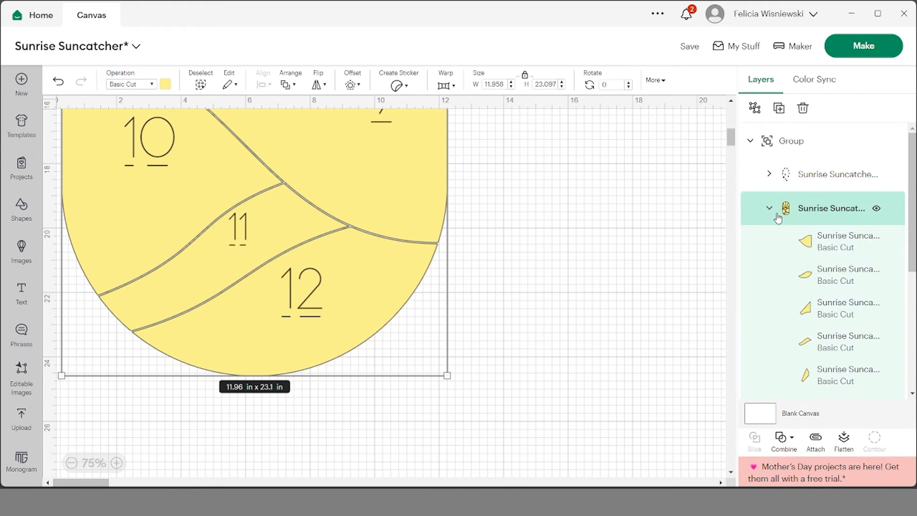
{"action": "right_click", "coordinate": [795, 210]}
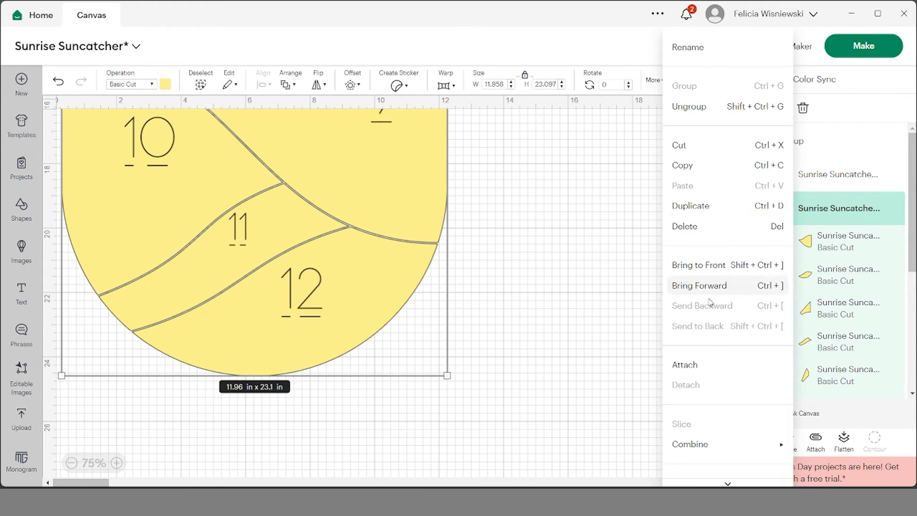
{"action": "left_click", "coordinate": [736, 109]}
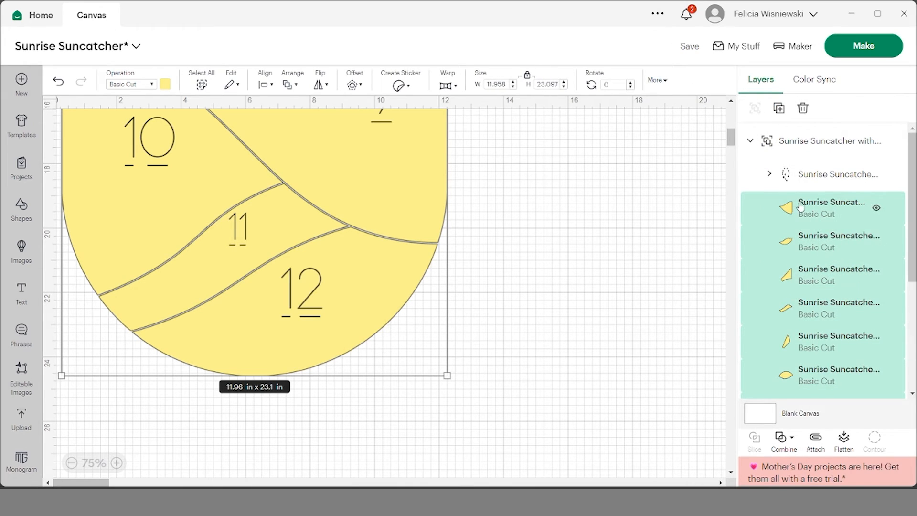
Step: Ungroup the numbers subgroup into individual numbers within the suncatcher group
{"action": "left_click", "coordinate": [793, 176]}
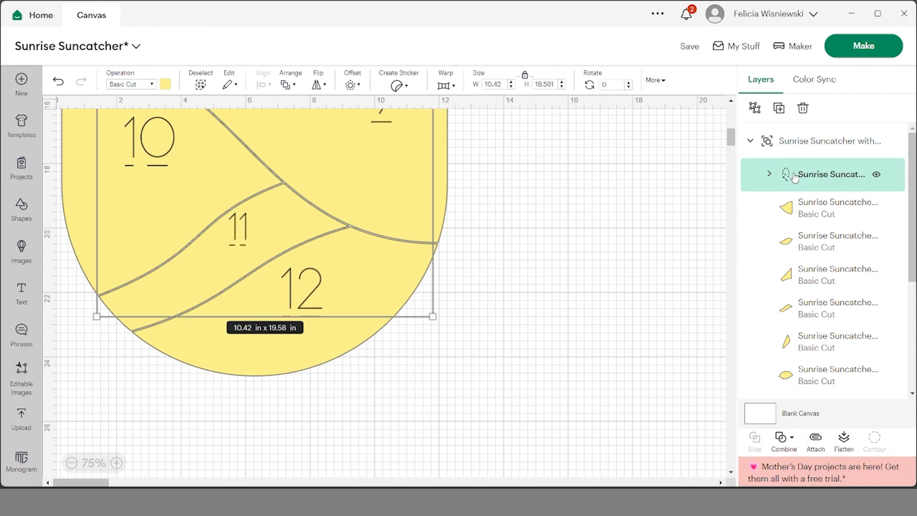
{"action": "right_click", "coordinate": [793, 177]}
{"action": "left_click", "coordinate": [735, 108]}
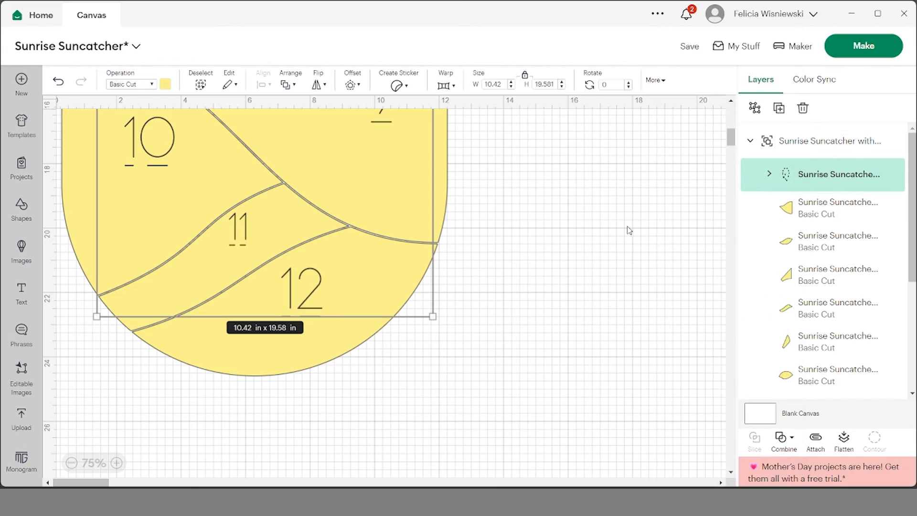
{"action": "left_click", "coordinate": [561, 354]}
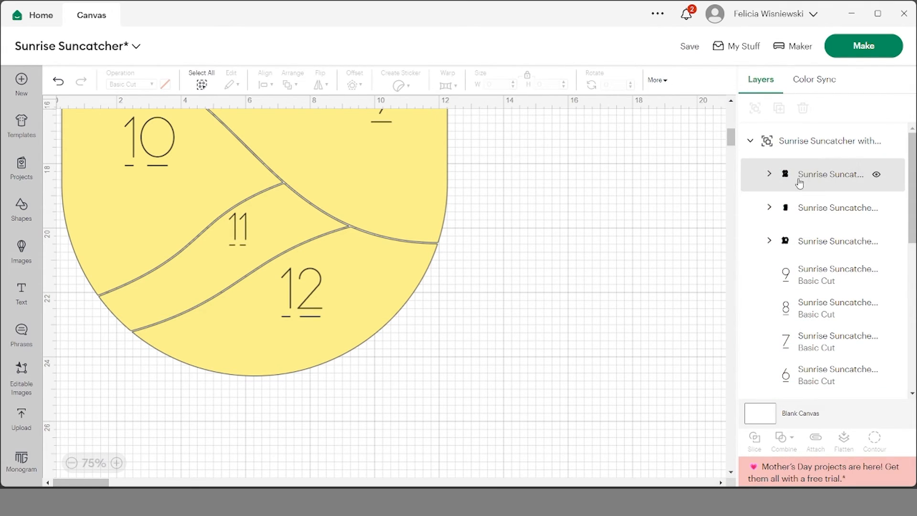
{"action": "left_click", "coordinate": [273, 303]}
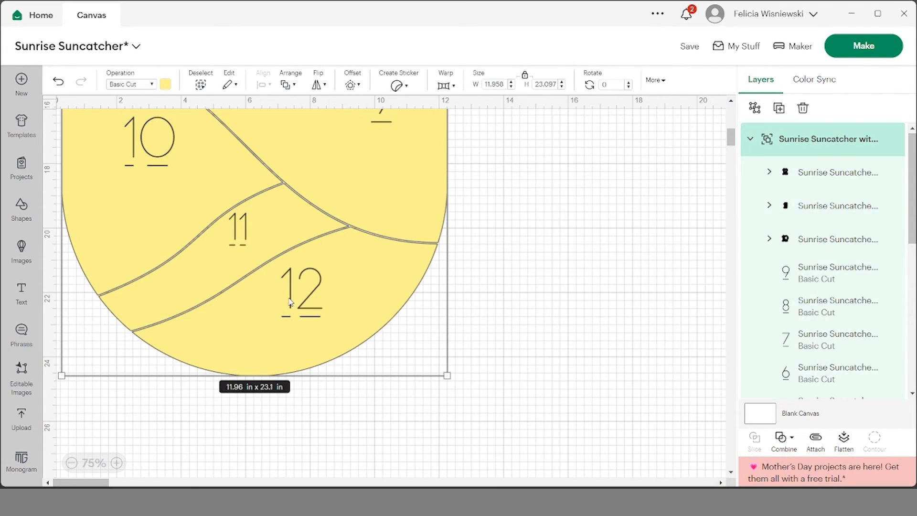
Step: Move the suncatcher's lowest piece and its number 12 into the empty canvas area to the lower right of the design
{"action": "left_click", "coordinate": [806, 173]}
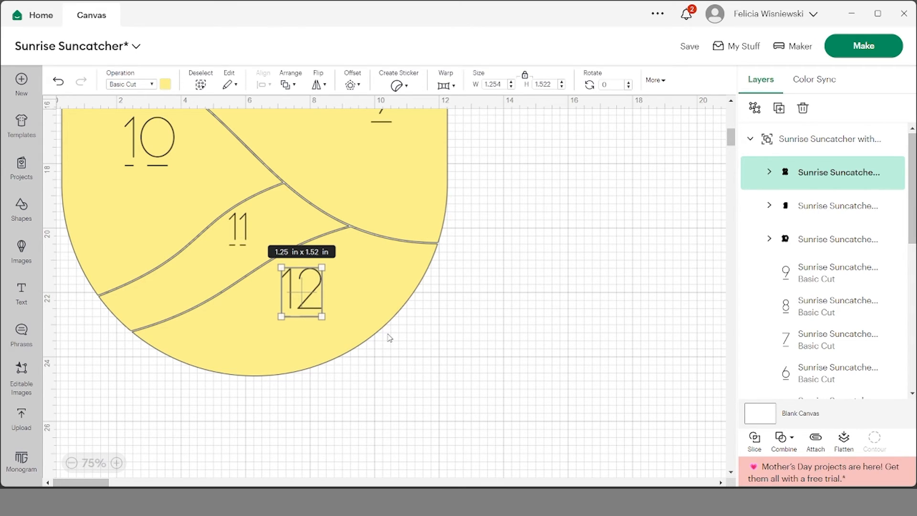
{"action": "left_click", "coordinate": [369, 330]}
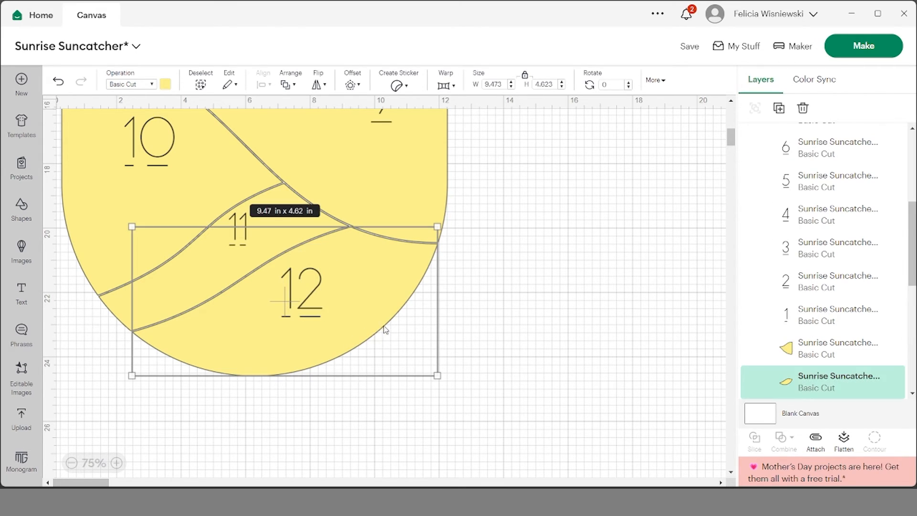
{"action": "left_click_drag", "start_coordinate": [385, 330], "coordinate": [640, 420]}
{"action": "left_click_drag", "start_coordinate": [319, 299], "coordinate": [577, 404]}
{"action": "left_click", "coordinate": [517, 377]}
{"action": "left_click_drag", "start_coordinate": [549, 317], "coordinate": [549, 378]}
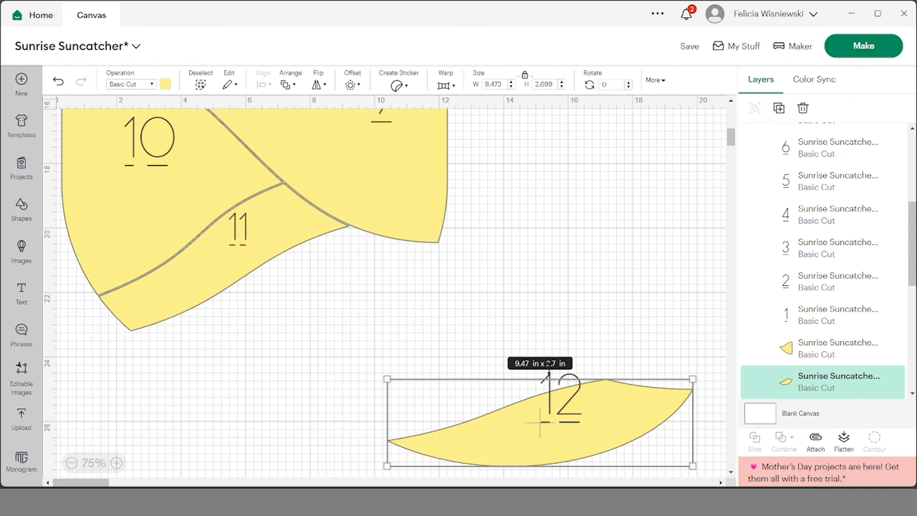
{"action": "key", "text": "ctrl+z"}
Step: Select the whole suncatcher group and ungroup it into separate pieces and numbers
{"action": "key", "text": "ctrl+a"}
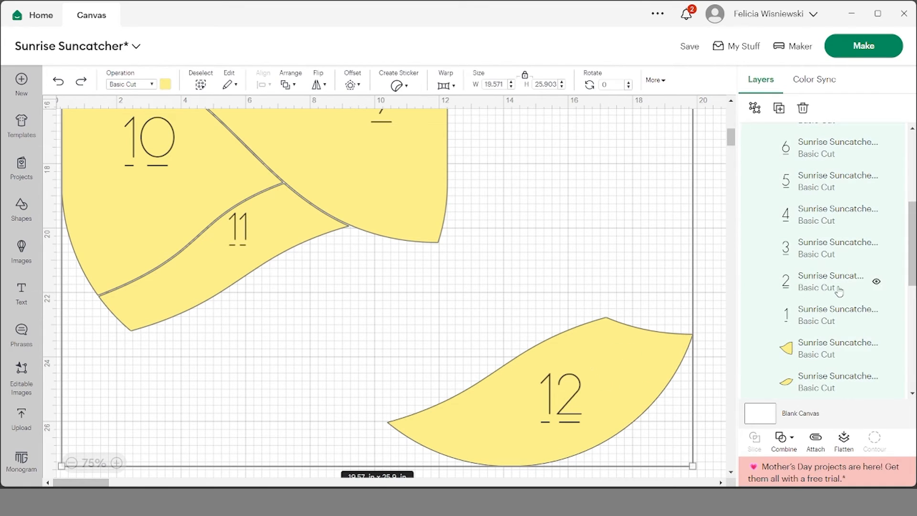
{"action": "scroll", "coordinate": [834, 262], "scroll_direction": "up", "scroll_amount": 5}
{"action": "right_click", "coordinate": [833, 140]}
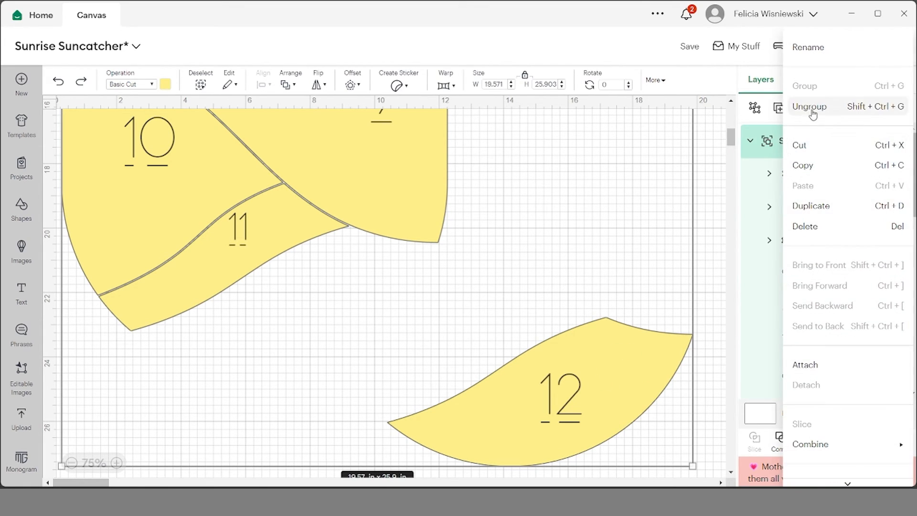
{"action": "left_click", "coordinate": [759, 106]}
{"action": "left_click", "coordinate": [714, 239]}
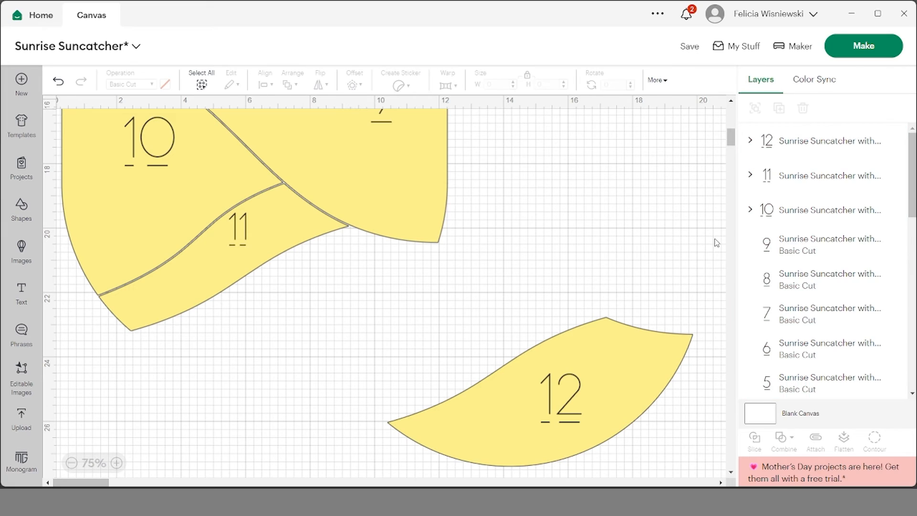
{"action": "left_click", "coordinate": [572, 397]}
{"action": "left_click", "coordinate": [622, 366]}
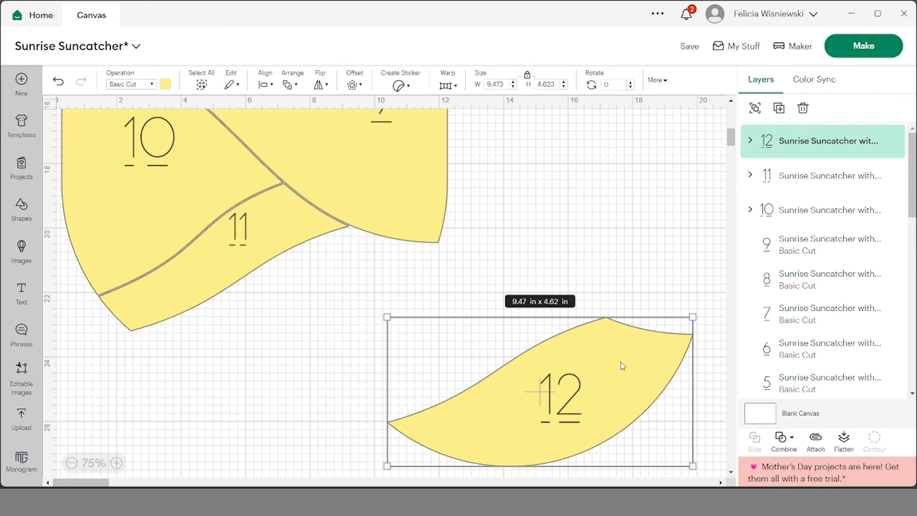
{"action": "left_click", "coordinate": [421, 312]}
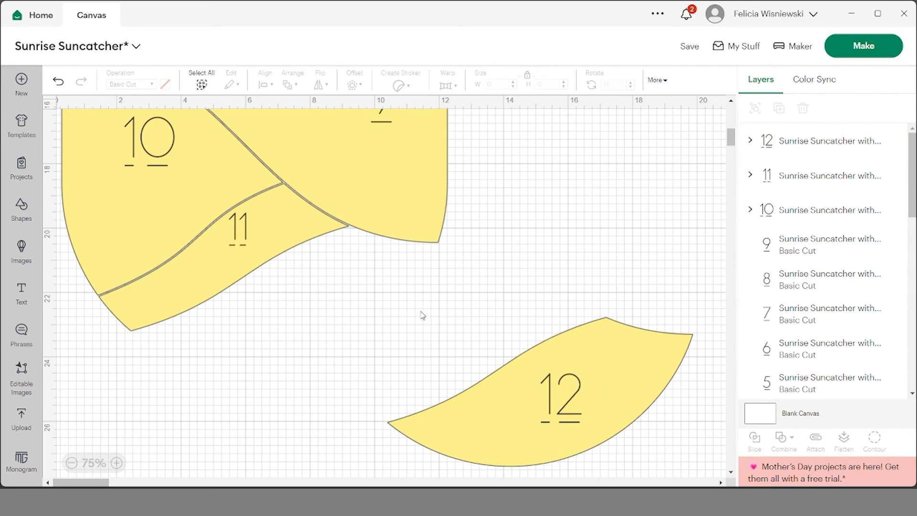
{"action": "left_click_drag", "start_coordinate": [297, 230], "coordinate": [547, 399]}
{"action": "key", "text": "ctrl+z"}
{"action": "key", "text": "ctrl+z"}
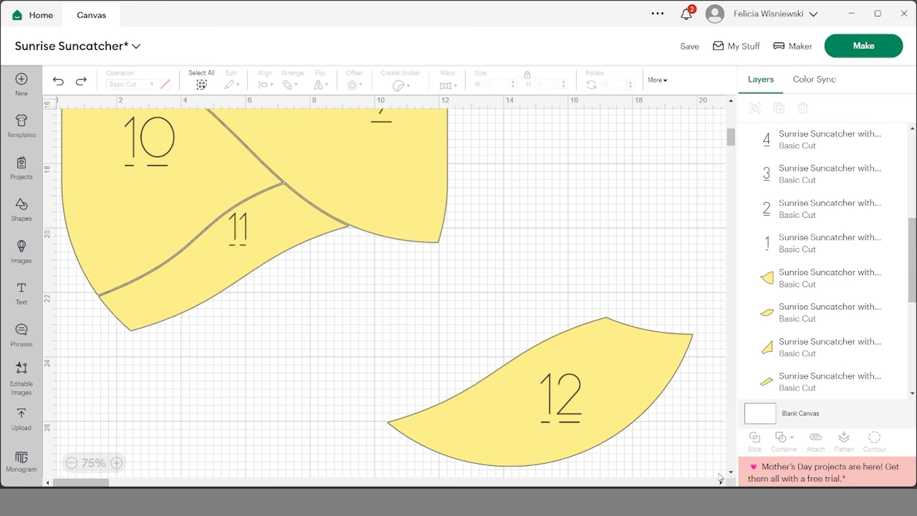
Step: Select the separated lowest piece together with its number 12 and attach them
{"action": "left_click_drag", "start_coordinate": [719, 476], "coordinate": [679, 433]}
{"action": "left_click", "coordinate": [284, 286]}
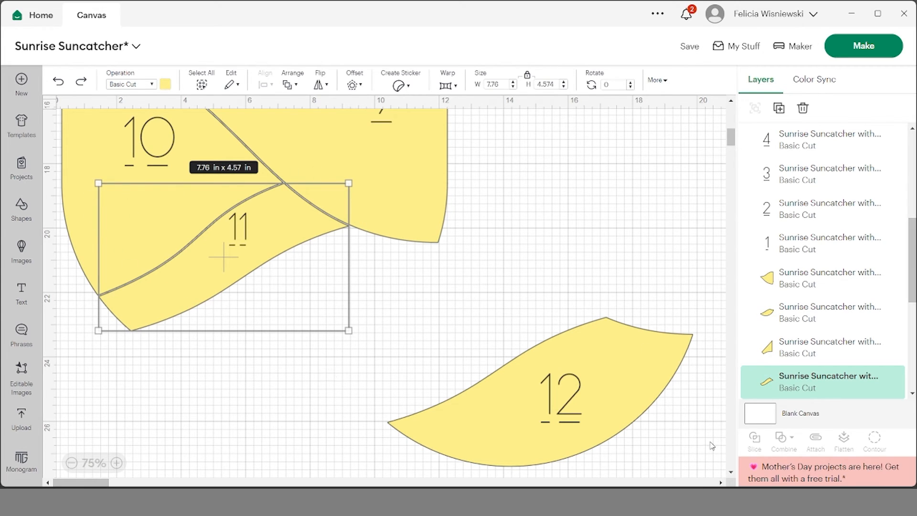
{"action": "left_click", "coordinate": [698, 464]}
{"action": "left_click_drag", "start_coordinate": [715, 475], "coordinate": [353, 291]}
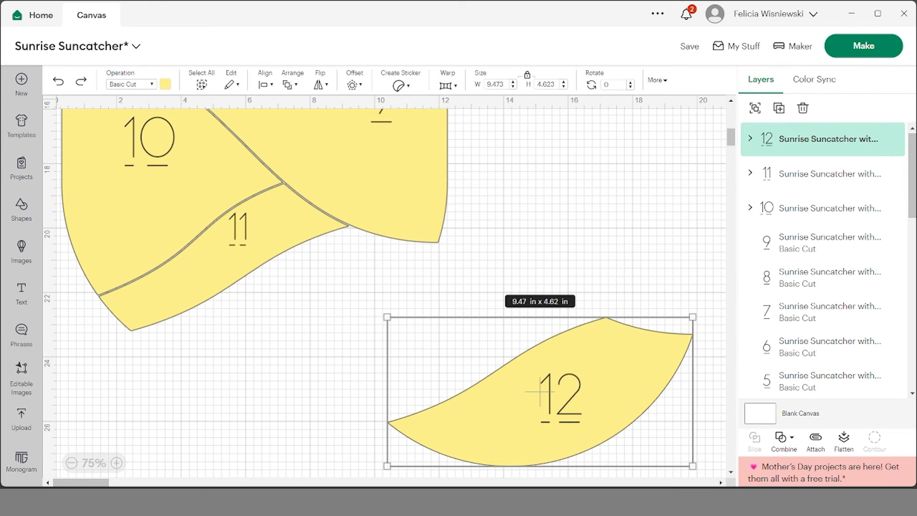
{"action": "mouse_move", "coordinate": [911, 138]}
{"action": "left_mouse_down"}
{"action": "mouse_move", "coordinate": [911, 251]}
{"action": "mouse_move", "coordinate": [911, 139]}
{"action": "left_mouse_up"}
{"action": "left_click", "coordinate": [816, 440]}
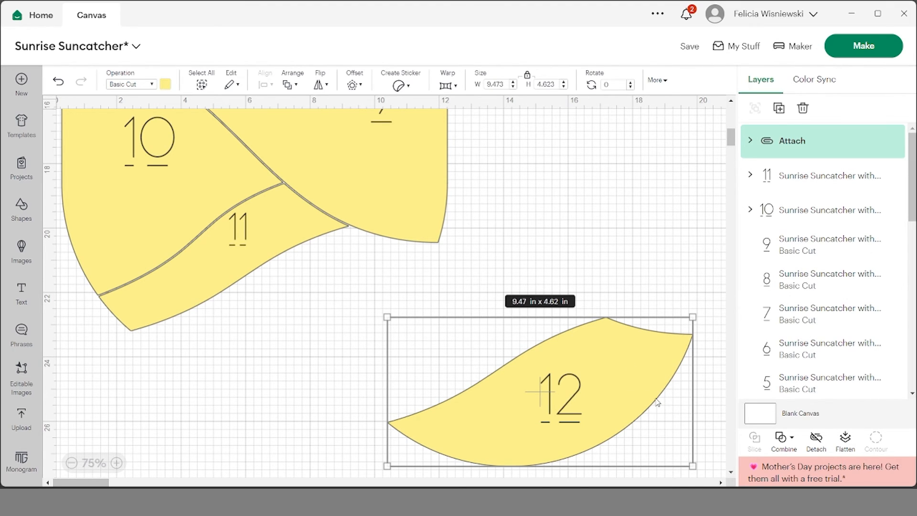
Step: Move the attached piece 12 to the far upper right of the canvas, well away from the suncatcher
{"action": "left_click", "coordinate": [72, 463]}
{"action": "left_click", "coordinate": [72, 462]}
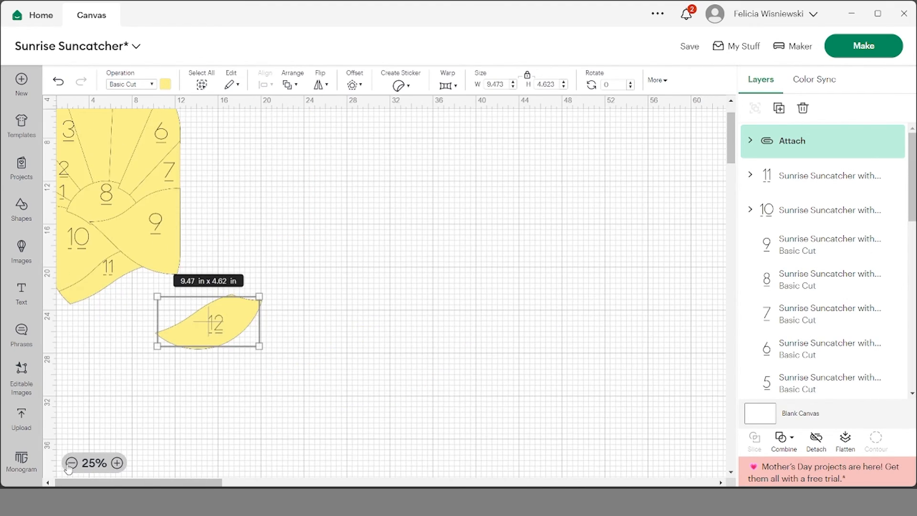
{"action": "left_click", "coordinate": [71, 463]}
{"action": "left_click_drag", "start_coordinate": [192, 322], "coordinate": [684, 178]}
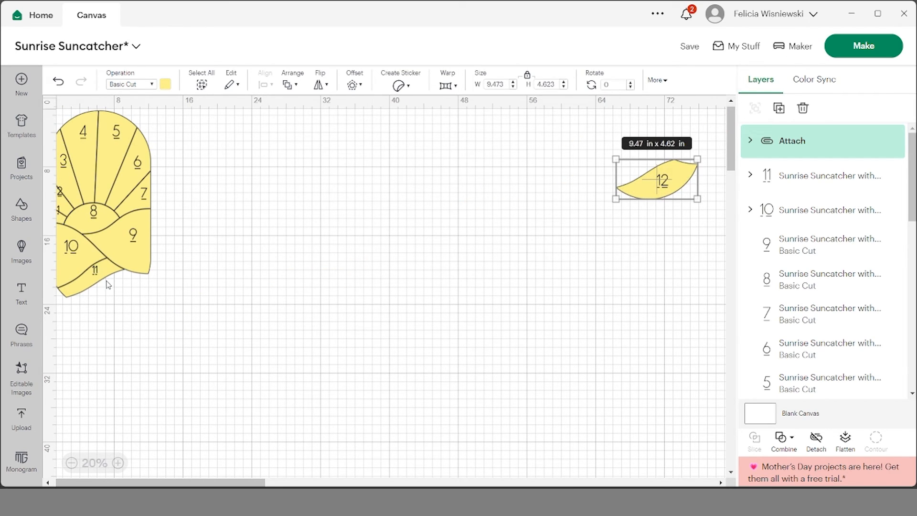
Step: Pull piece 11 and its number out of the suncatcher, attach them, and place them just below piece 12
{"action": "left_click_drag", "start_coordinate": [108, 285], "coordinate": [293, 335]}
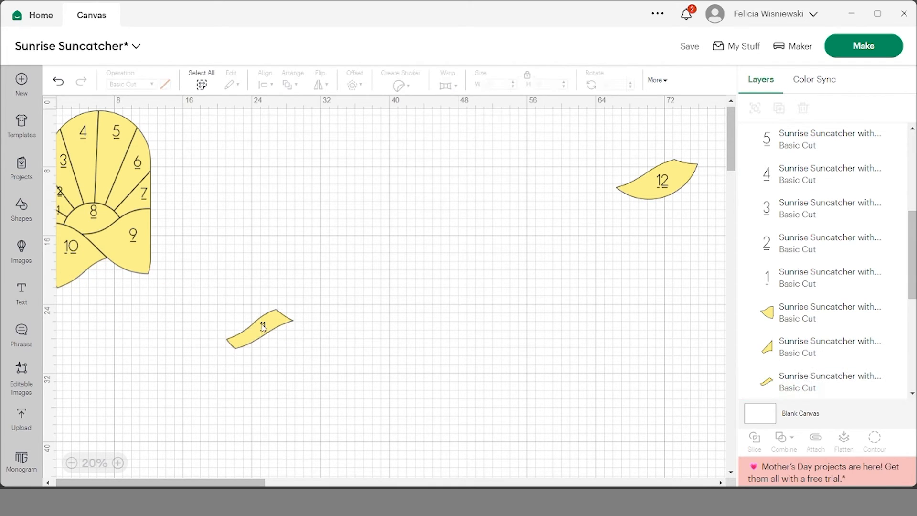
{"action": "left_click_drag", "start_coordinate": [202, 282], "coordinate": [361, 389]}
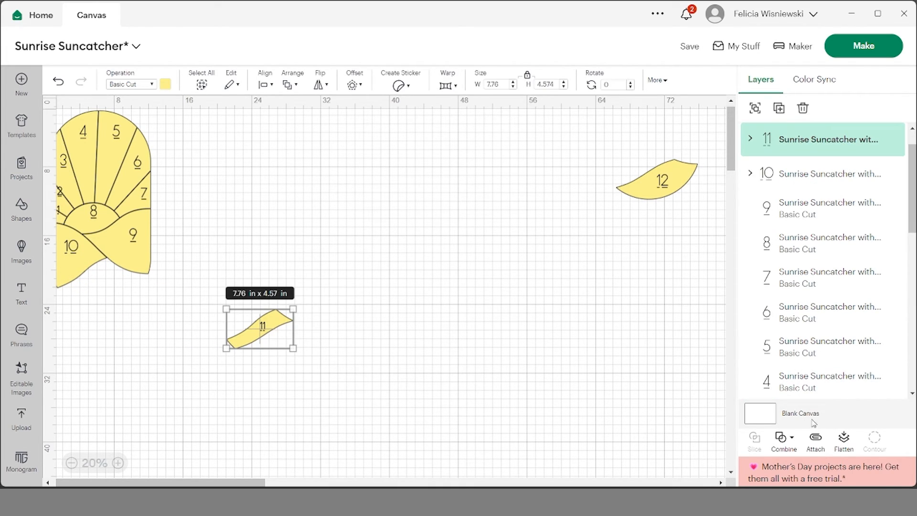
{"action": "left_click", "coordinate": [815, 438]}
{"action": "left_click_drag", "start_coordinate": [281, 329], "coordinate": [669, 239]}
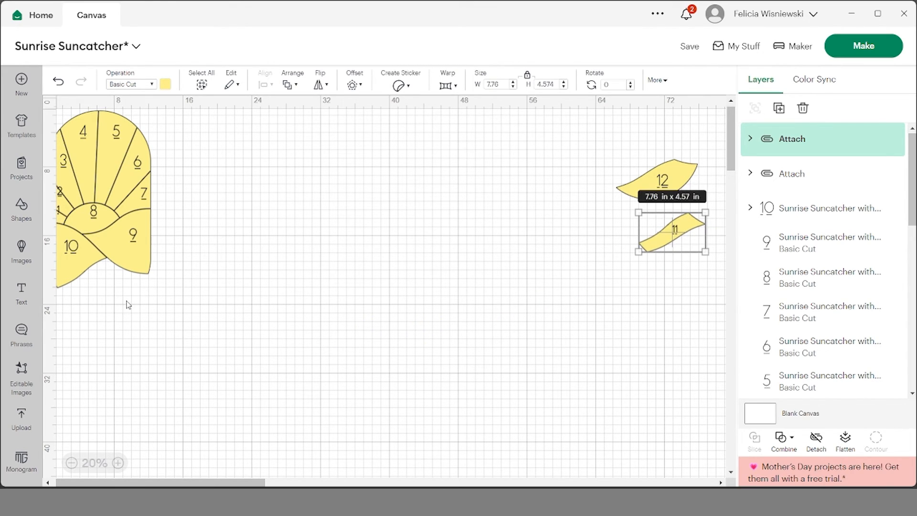
Step: Pull piece 10 and its number out of the suncatcher, attach them, and place them to the upper left of piece 12
{"action": "left_click_drag", "start_coordinate": [74, 271], "coordinate": [299, 395]}
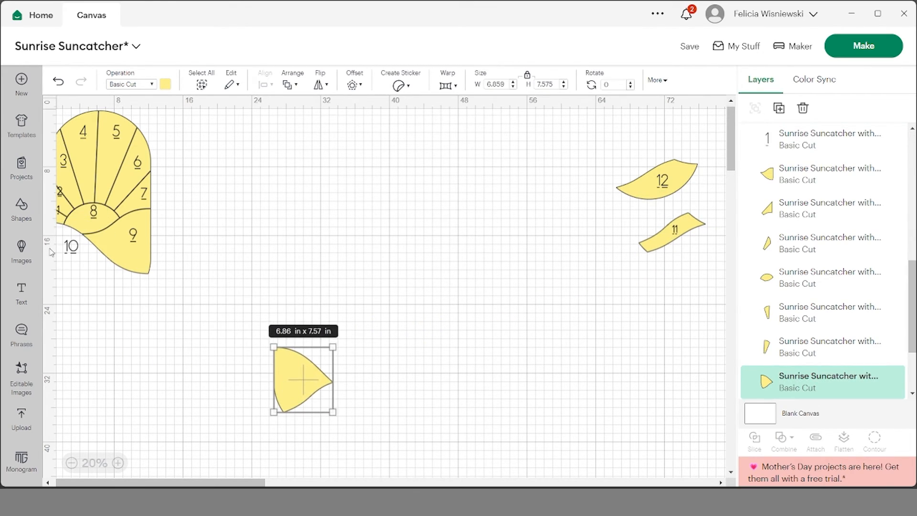
{"action": "left_click_drag", "start_coordinate": [71, 248], "coordinate": [295, 382]}
{"action": "left_click", "coordinate": [344, 364]}
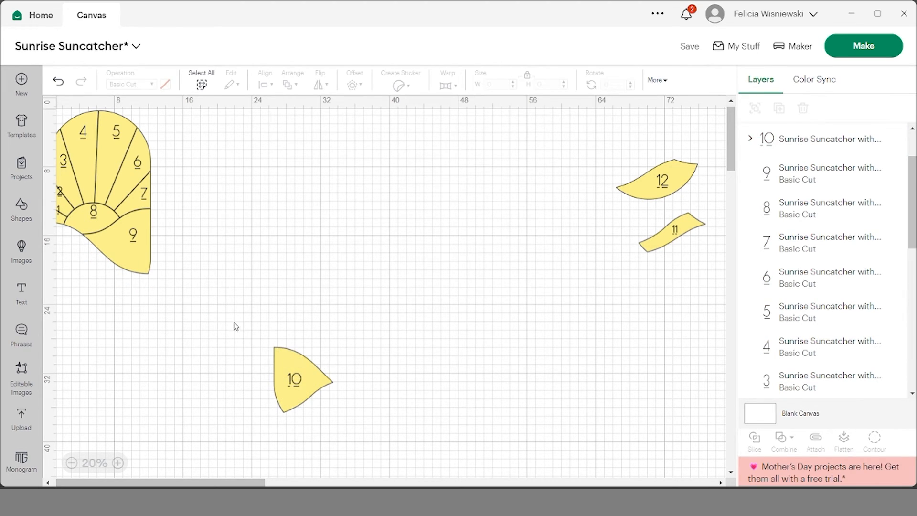
{"action": "left_click_drag", "start_coordinate": [233, 323], "coordinate": [398, 449]}
{"action": "left_click", "coordinate": [815, 439]}
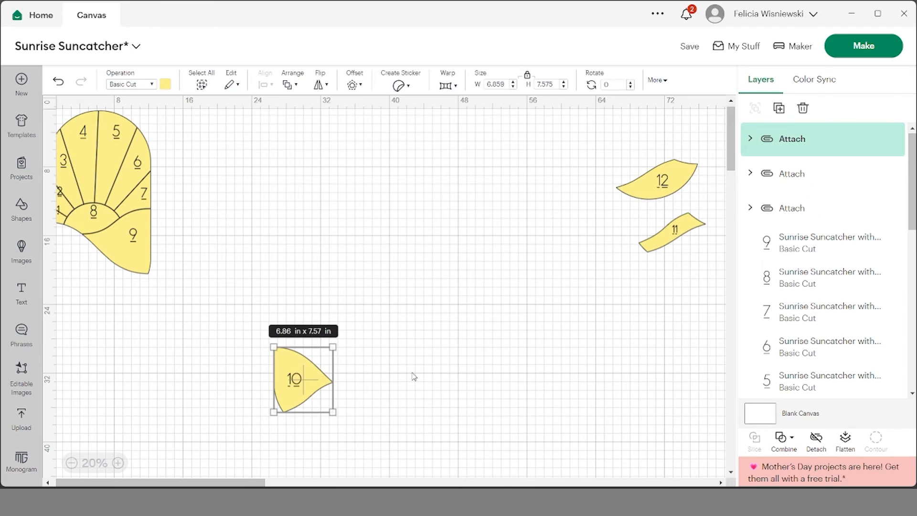
{"action": "left_click_drag", "start_coordinate": [318, 380], "coordinate": [620, 151]}
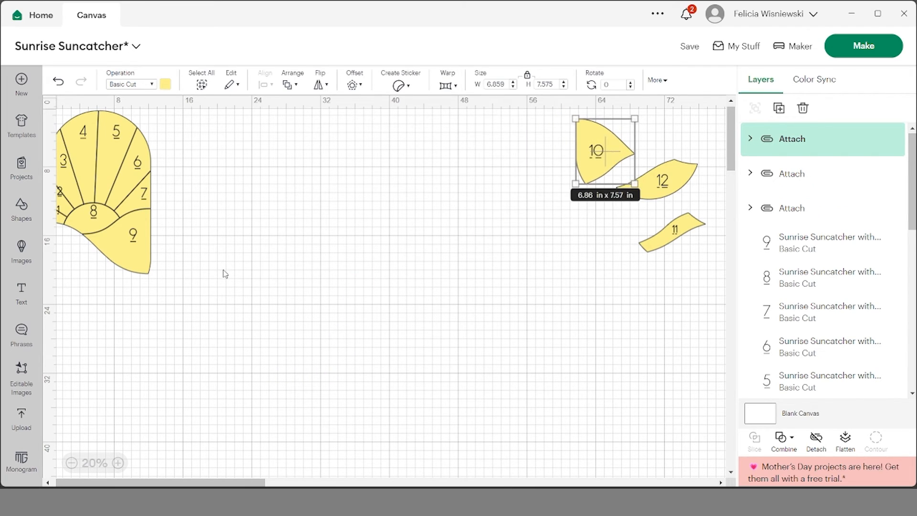
Step: Pull piece 9 and its number out of the suncatcher, attach them, and place them below piece 10
{"action": "left_click_drag", "start_coordinate": [194, 483], "coordinate": [141, 480]}
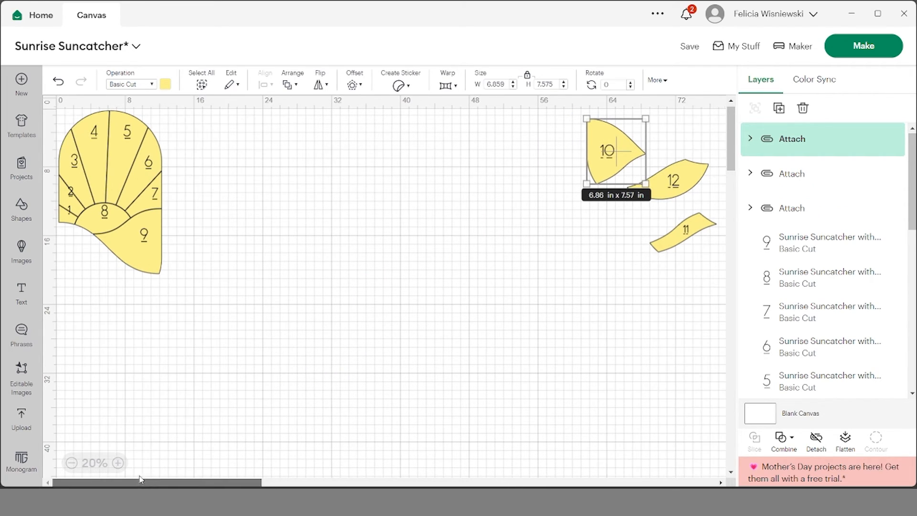
{"action": "left_click_drag", "start_coordinate": [157, 267], "coordinate": [392, 427]}
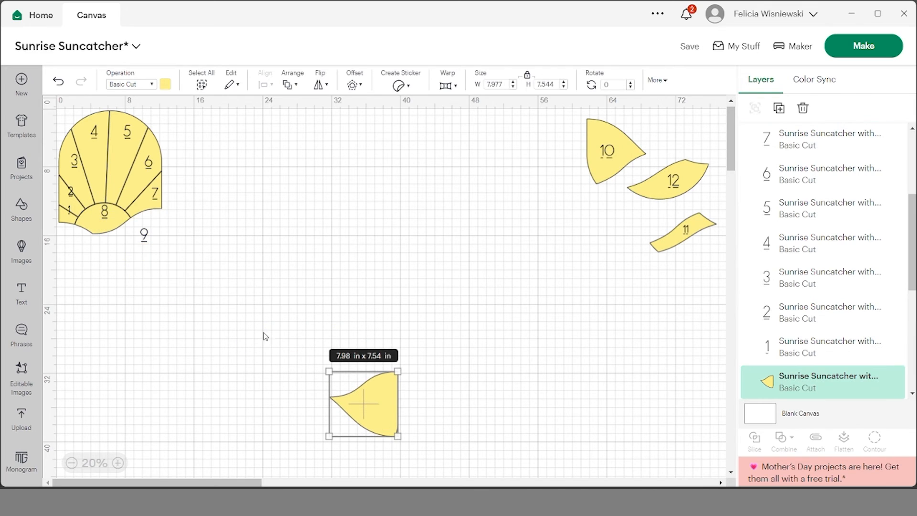
{"action": "left_click_drag", "start_coordinate": [146, 234], "coordinate": [379, 405]}
{"action": "left_click_drag", "start_coordinate": [298, 334], "coordinate": [479, 474]}
{"action": "left_click", "coordinate": [815, 441]}
{"action": "left_click_drag", "start_coordinate": [382, 406], "coordinate": [596, 244]}
Step: Pull the half-sun piece 8 and its number out, attach them, and place them to the left of piece 10
{"action": "left_click_drag", "start_coordinate": [106, 224], "coordinate": [295, 409]}
{"action": "left_click_drag", "start_coordinate": [105, 211], "coordinate": [293, 403]}
{"action": "left_click_drag", "start_coordinate": [253, 365], "coordinate": [334, 430]}
{"action": "left_click", "coordinate": [815, 440]}
{"action": "left_click_drag", "start_coordinate": [294, 404], "coordinate": [533, 181]}
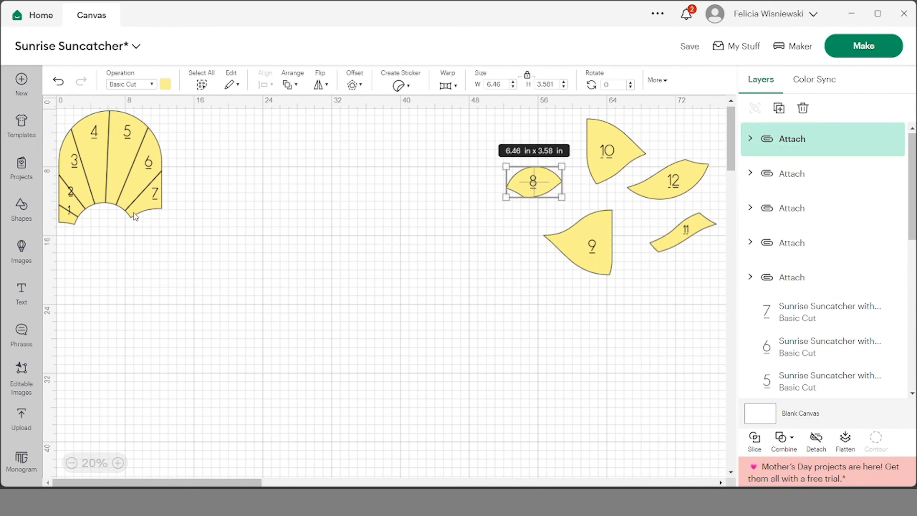
Step: Pull piece 7 and its number out of the suncatcher, attach them, and place them above piece 8
{"action": "left_click_drag", "start_coordinate": [145, 199], "coordinate": [272, 370]}
{"action": "left_click_drag", "start_coordinate": [154, 193], "coordinate": [275, 370]}
{"action": "left_click_drag", "start_coordinate": [217, 331], "coordinate": [329, 415]}
{"action": "left_click", "coordinate": [815, 440]}
{"action": "key", "text": "ctrl+z"}
{"action": "left_click_drag", "start_coordinate": [289, 366], "coordinate": [516, 148]}
Step: Pull ray piece 6 and its number out of the suncatcher, attach them, and place them below piece 11
{"action": "left_click_drag", "start_coordinate": [139, 176], "coordinate": [302, 357]}
{"action": "left_click", "coordinate": [232, 299]}
{"action": "left_click_drag", "start_coordinate": [232, 300], "coordinate": [334, 417]}
{"action": "left_click", "coordinate": [814, 440]}
{"action": "left_click_drag", "start_coordinate": [297, 367], "coordinate": [652, 326]}
Step: Pull ray piece 5 and its number out of the suncatcher, attach them, and place them below piece 9
{"action": "left_click_drag", "start_coordinate": [121, 172], "coordinate": [267, 309]}
{"action": "left_click_drag", "start_coordinate": [127, 134], "coordinate": [268, 286]}
{"action": "left_click_drag", "start_coordinate": [229, 233], "coordinate": [315, 363]}
{"action": "left_click", "coordinate": [815, 440]}
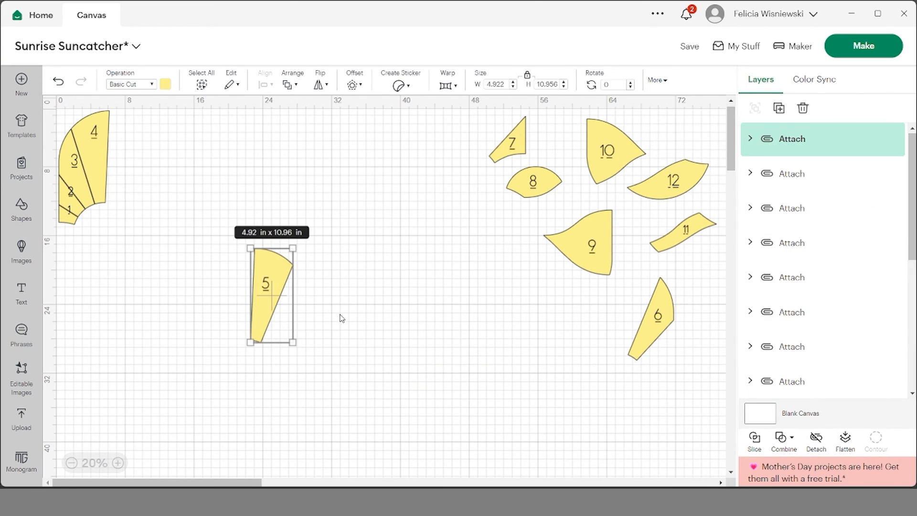
{"action": "left_click_drag", "start_coordinate": [272, 306], "coordinate": [561, 376]}
Step: Pull ray piece 4 and its number out of the suncatcher, attach them, and place them to the left of piece 9
{"action": "left_click_drag", "start_coordinate": [94, 133], "coordinate": [323, 302]}
{"action": "left_click_drag", "start_coordinate": [272, 277], "coordinate": [356, 377]}
{"action": "left_click", "coordinate": [816, 441]}
{"action": "left_click_drag", "start_coordinate": [330, 330], "coordinate": [508, 291]}
Step: Pull ray piece 3 and its number out of the suncatcher, attach them, and place them to the left of piece 7
{"action": "left_click_drag", "start_coordinate": [76, 176], "coordinate": [325, 356]}
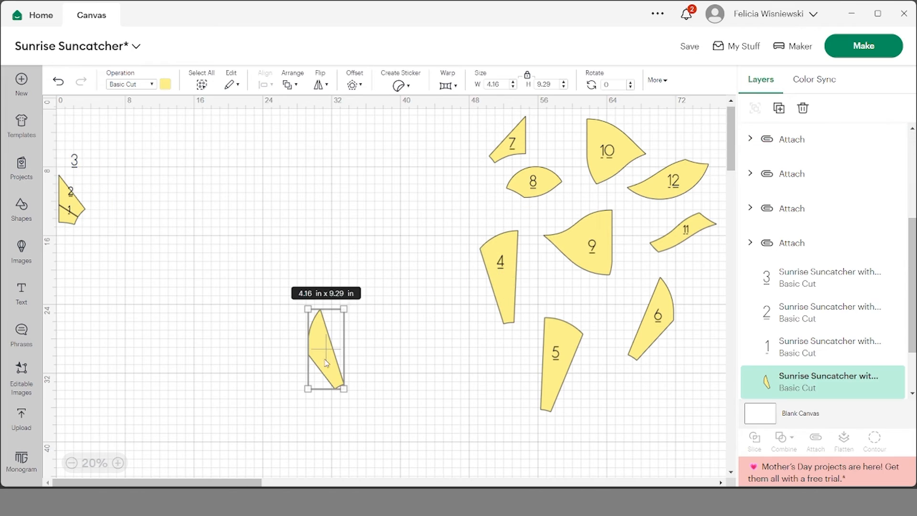
{"action": "left_click_drag", "start_coordinate": [74, 160], "coordinate": [319, 344]}
{"action": "left_click", "coordinate": [271, 280]}
{"action": "left_click_drag", "start_coordinate": [271, 281], "coordinate": [365, 403]}
{"action": "left_click", "coordinate": [815, 440]}
{"action": "left_click_drag", "start_coordinate": [325, 356], "coordinate": [455, 179]}
Step: Pull piece 2 and its number out of the suncatcher, attach them, and place them to the lower left of piece 3
{"action": "left_click_drag", "start_coordinate": [74, 205], "coordinate": [306, 362]}
{"action": "left_click_drag", "start_coordinate": [70, 191], "coordinate": [299, 354]}
{"action": "left_click_drag", "start_coordinate": [267, 310], "coordinate": [341, 389]}
{"action": "left_click", "coordinate": [815, 440]}
{"action": "left_click_drag", "start_coordinate": [303, 354], "coordinate": [430, 221]}
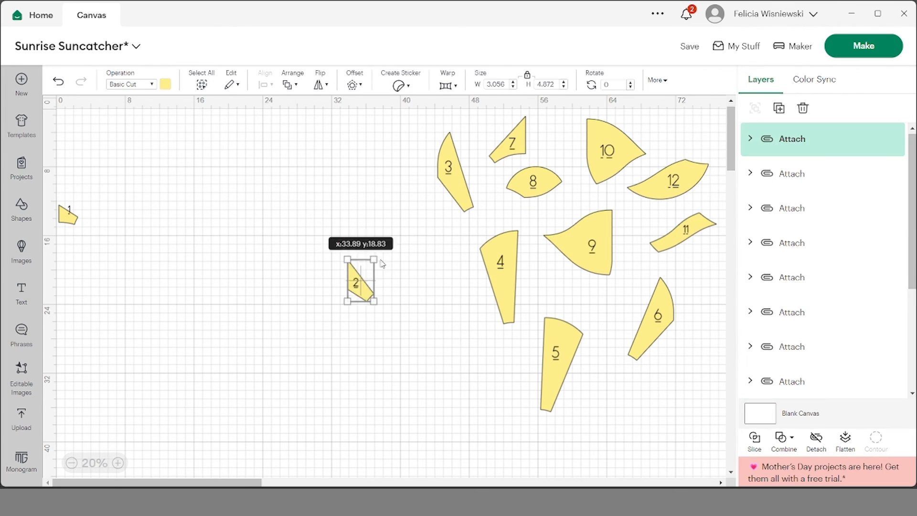
Step: Move the remaining piece 1 with its number below piece 2, attach them, and clear the selection
{"action": "left_click_drag", "start_coordinate": [69, 209], "coordinate": [436, 326]}
{"action": "left_click", "coordinate": [815, 440]}
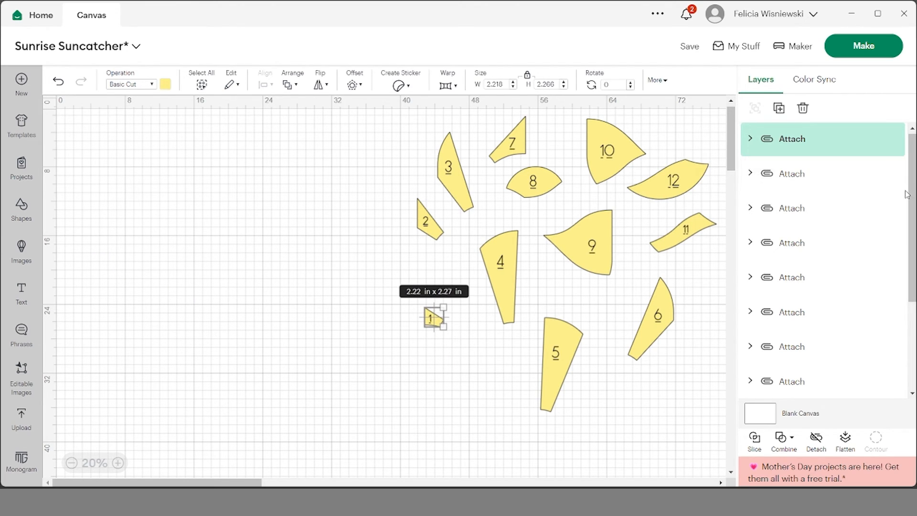
{"action": "mouse_move", "coordinate": [912, 194]}
{"action": "left_mouse_down"}
{"action": "mouse_move", "coordinate": [913, 282]}
{"action": "mouse_move", "coordinate": [912, 185]}
{"action": "left_mouse_up"}
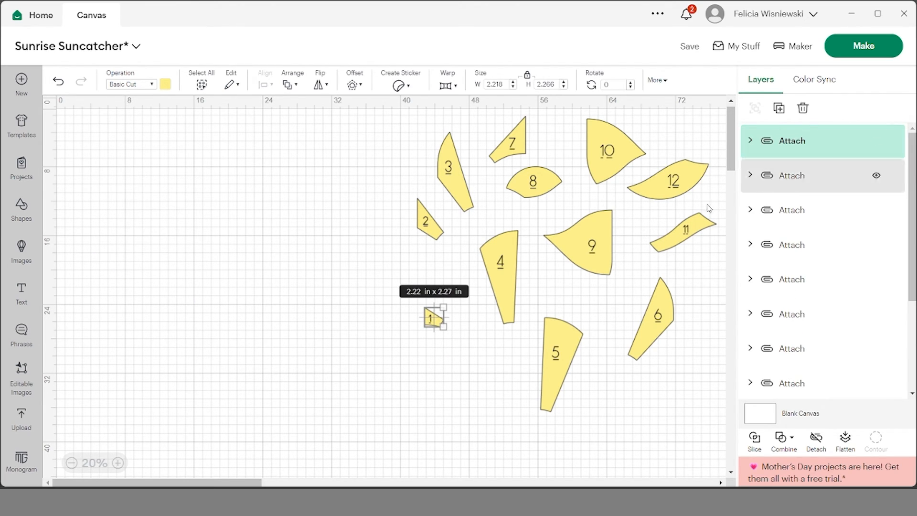
{"action": "left_click", "coordinate": [434, 363]}
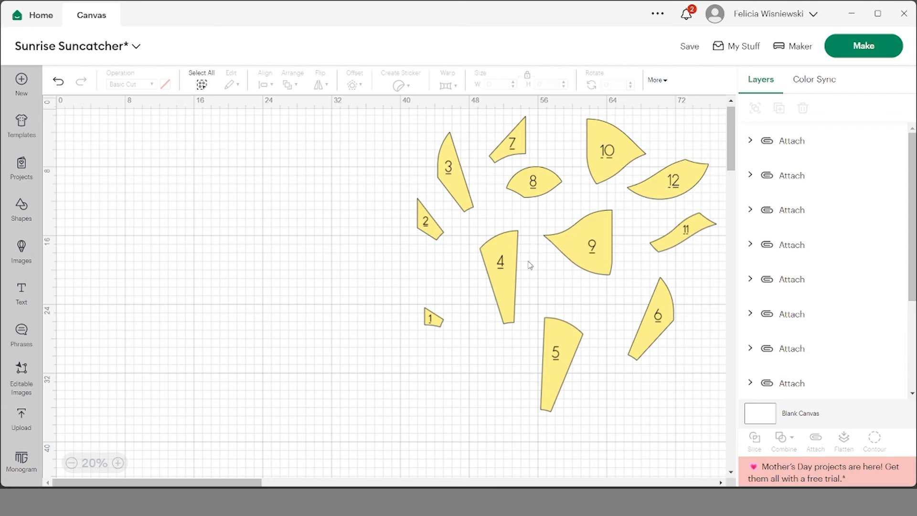
Step: Preview how the pieces are split across the 12 x 12 in cutting mats and return to the canvas
{"action": "left_click", "coordinate": [850, 49]}
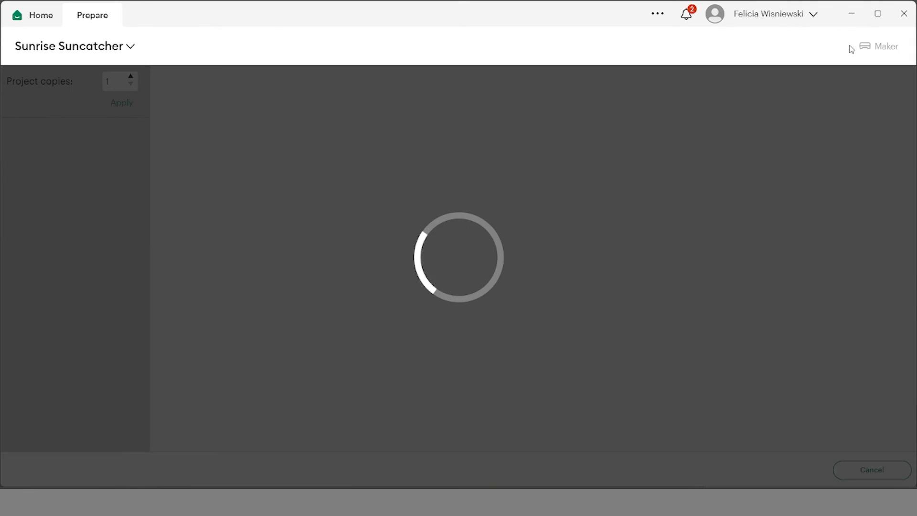
{"action": "scroll", "coordinate": [496, 305], "scroll_direction": "down", "scroll_amount": 3}
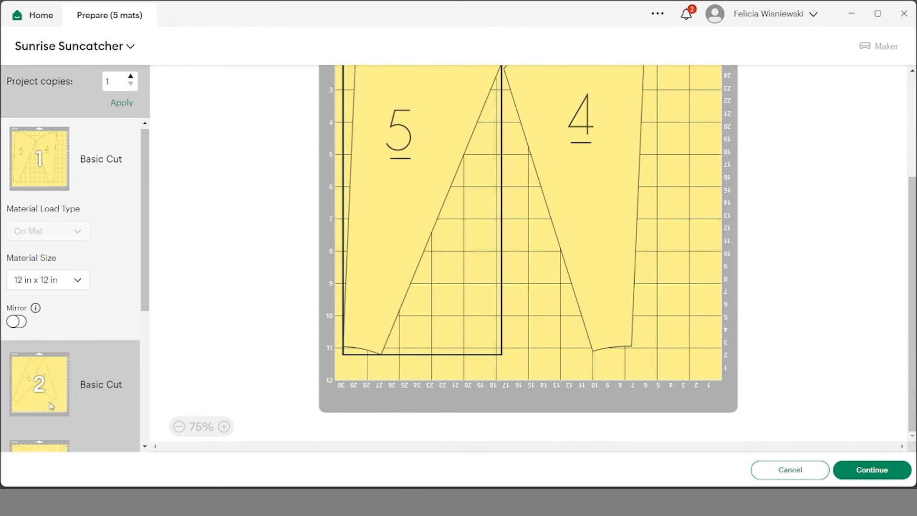
{"action": "scroll", "coordinate": [50, 382], "scroll_direction": "down", "scroll_amount": 5}
{"action": "scroll", "coordinate": [80, 361], "scroll_direction": "up", "scroll_amount": 5}
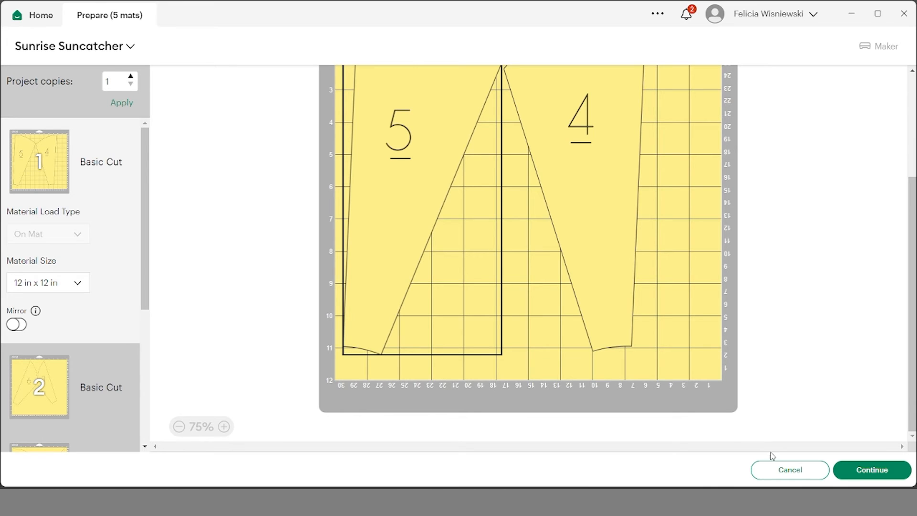
{"action": "left_click", "coordinate": [790, 470]}
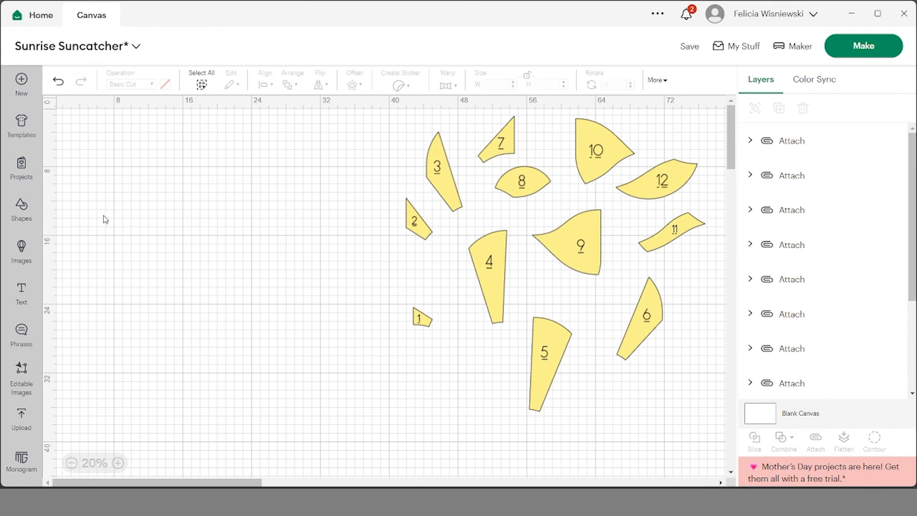
Step: Add a square and, with its proportions unlocked, size it to 11.25 in wide by 23.25 in high
{"action": "left_click", "coordinate": [21, 209]}
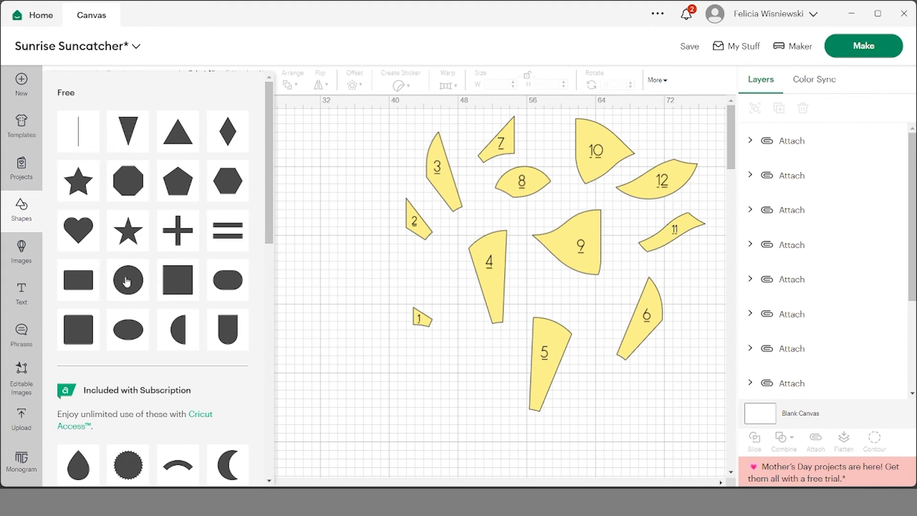
{"action": "left_click", "coordinate": [174, 270]}
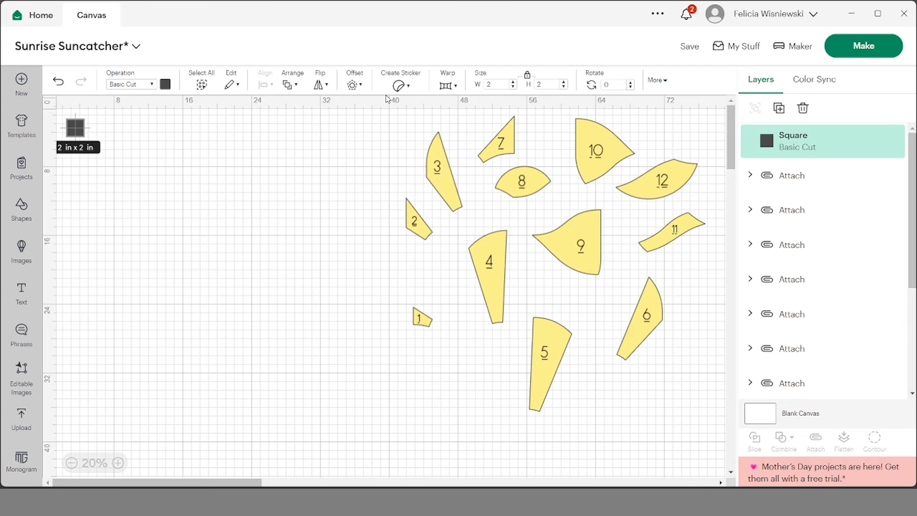
{"action": "left_click", "coordinate": [503, 84]}
{"action": "left_click", "coordinate": [554, 84]}
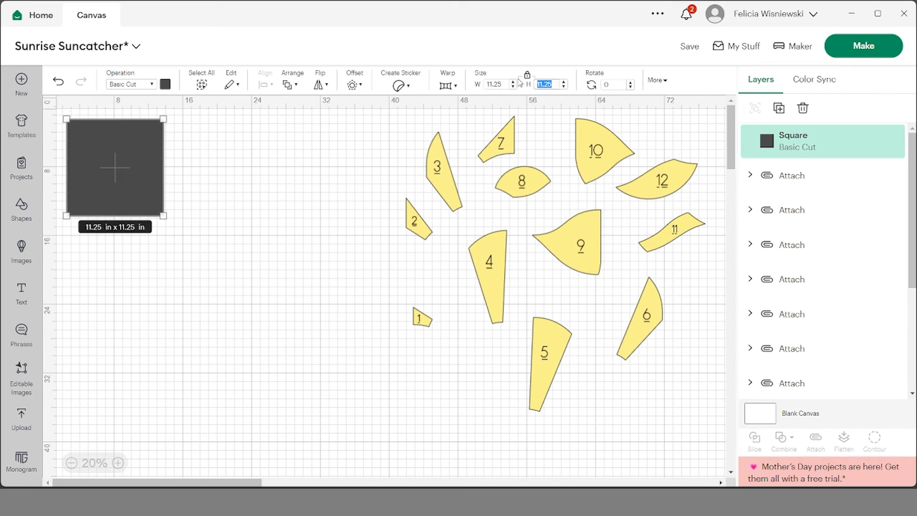
{"action": "left_click", "coordinate": [527, 75]}
{"action": "left_click", "coordinate": [539, 84]}
{"action": "type", "text": "13.25"}
{"action": "key", "text": "Return"}
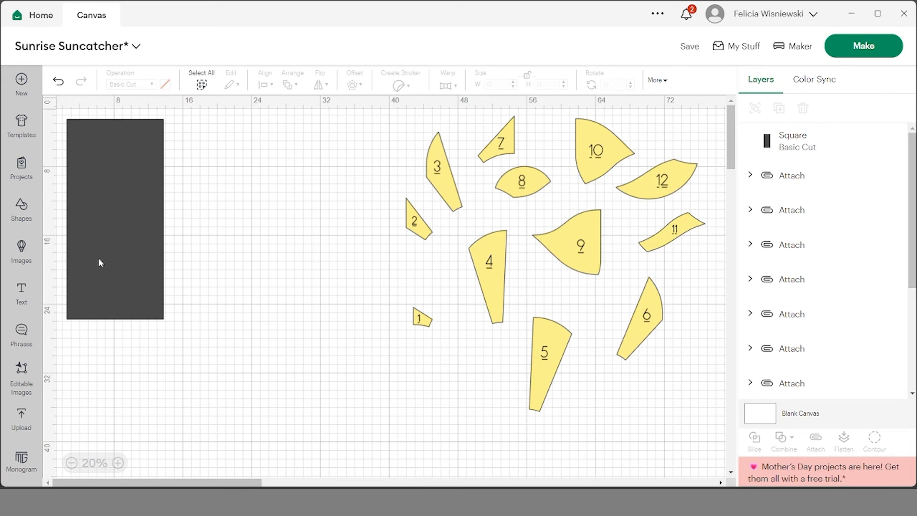
Step: Place the dark rectangle at the canvas origin, move piece 10 just to its right, and select the rectangle
{"action": "left_click_drag", "start_coordinate": [98, 257], "coordinate": [59, 235]}
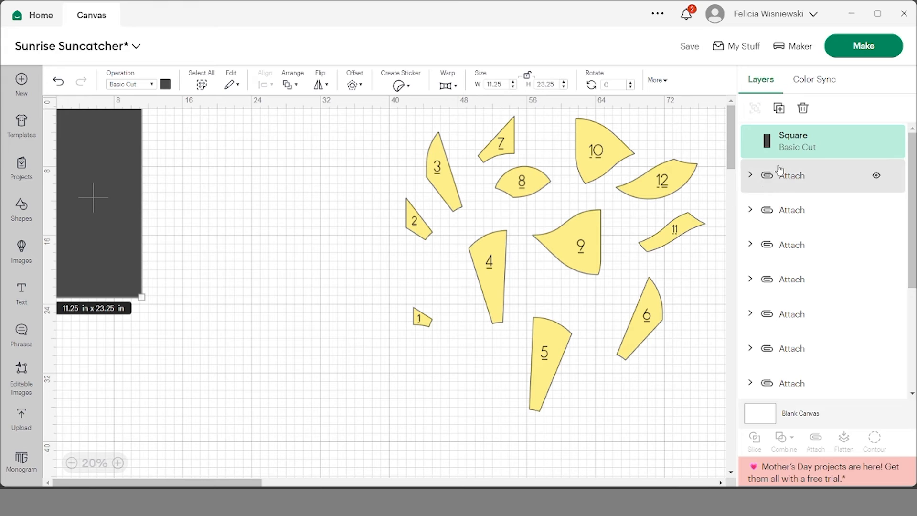
{"action": "left_click_drag", "start_coordinate": [102, 217], "coordinate": [60, 175]}
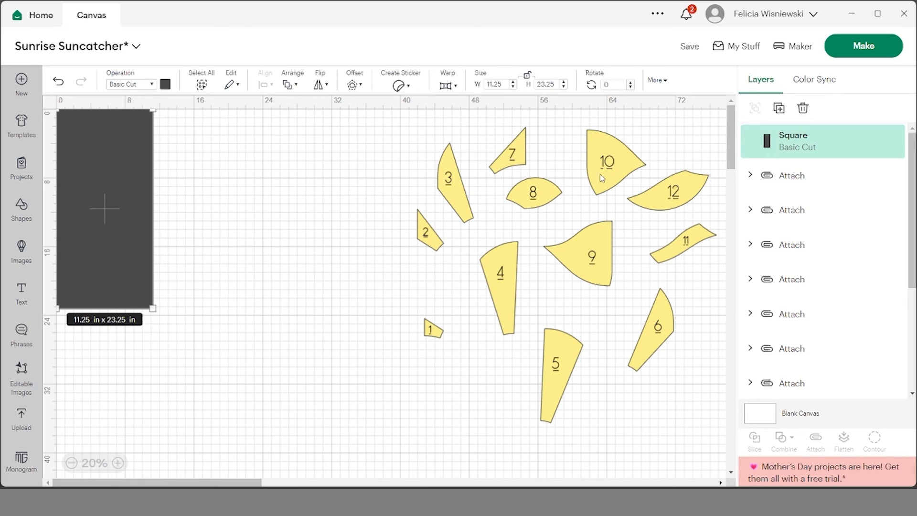
{"action": "left_click_drag", "start_coordinate": [602, 178], "coordinate": [199, 207]}
{"action": "left_click", "coordinate": [87, 190]}
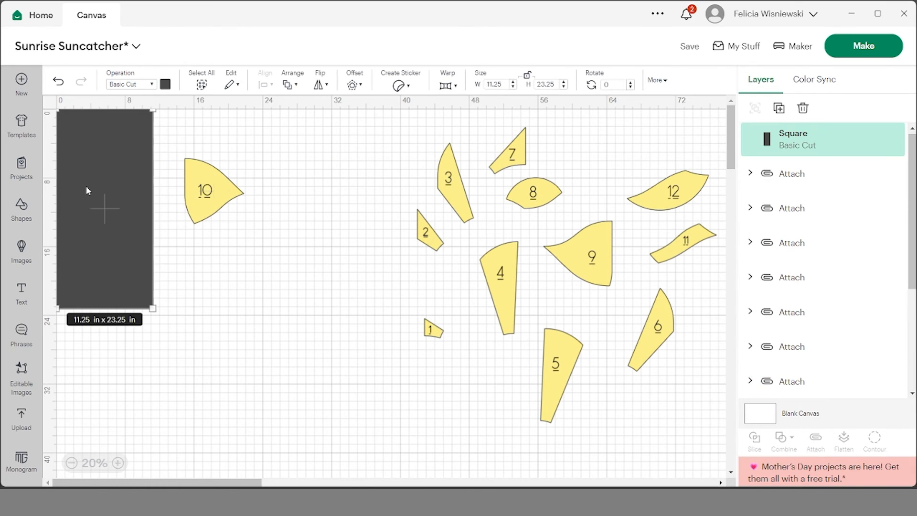
{"action": "left_click_drag", "start_coordinate": [855, 143], "coordinate": [818, 272]}
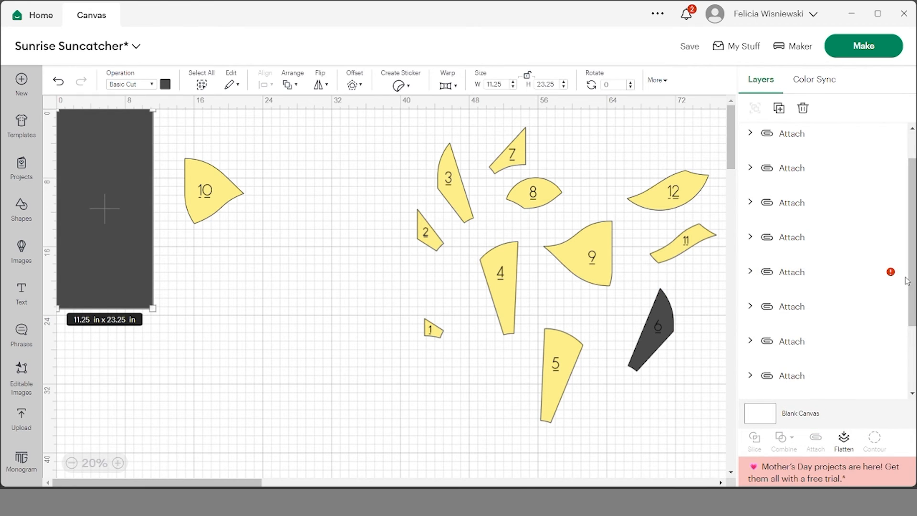
{"action": "key", "text": "ctrl+z"}
{"action": "scroll", "coordinate": [877, 305], "scroll_direction": "up", "scroll_amount": 2}
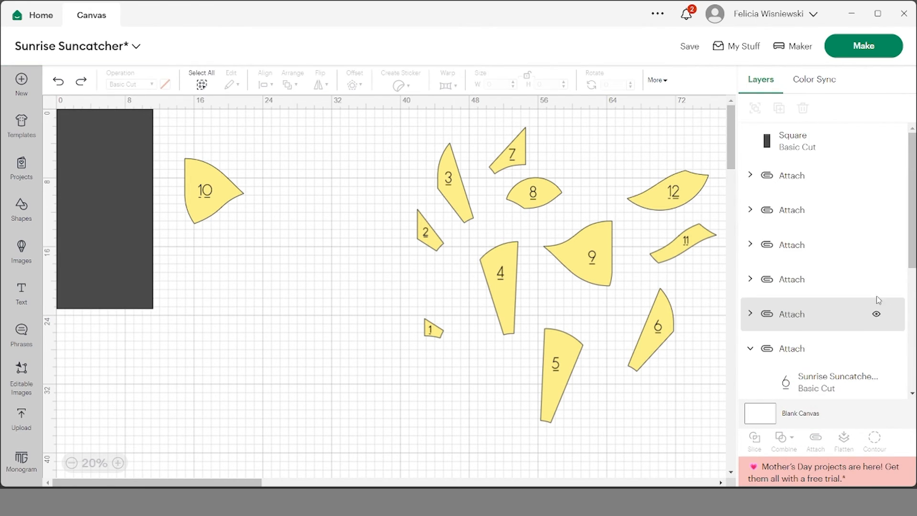
Step: Send the dark rectangle behind all the suncatcher pieces and clear the selection
{"action": "left_click", "coordinate": [808, 143]}
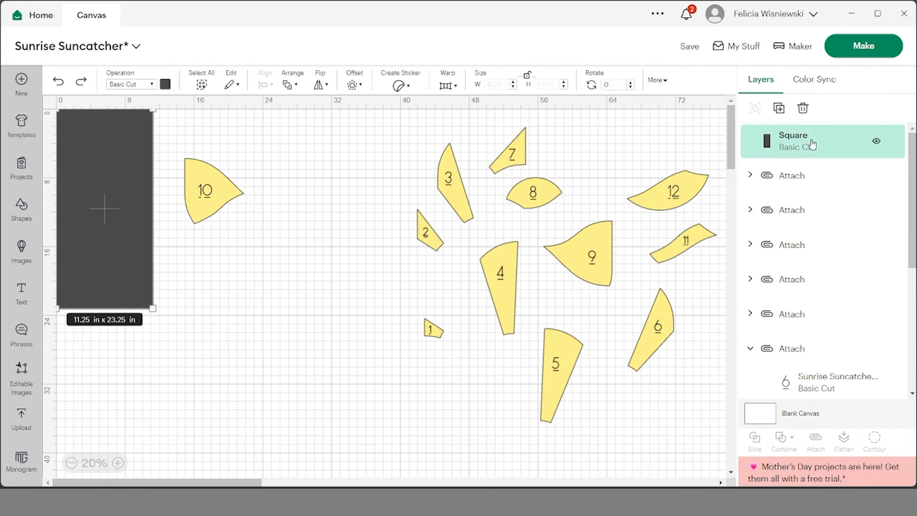
{"action": "left_click", "coordinate": [292, 84]}
{"action": "left_click", "coordinate": [335, 170]}
{"action": "left_click", "coordinate": [258, 282]}
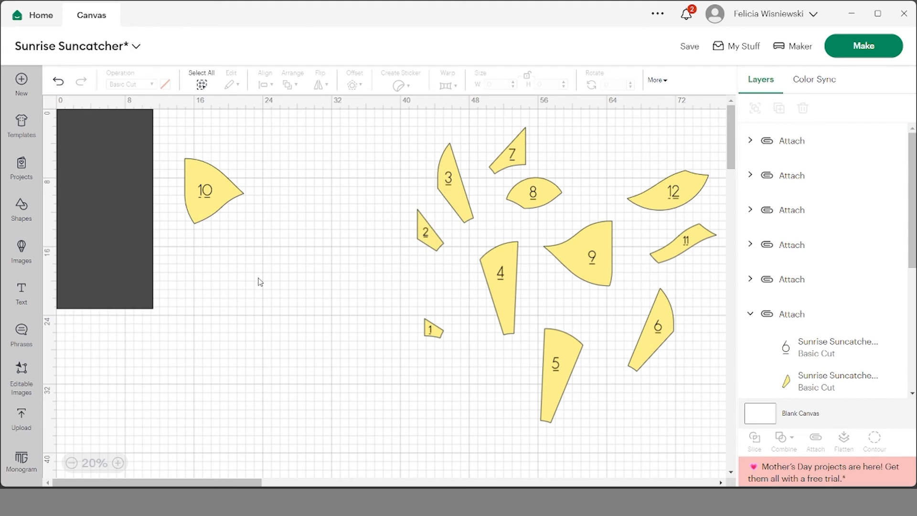
Step: Try fitting ray pieces 4 and 5 together with piece 9 inside the dark rectangle
{"action": "left_click_drag", "start_coordinate": [510, 280], "coordinate": [141, 162]}
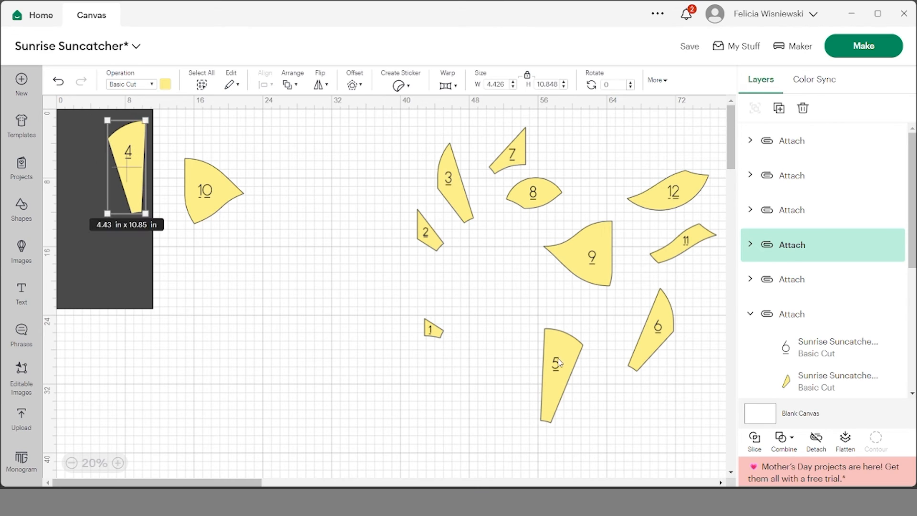
{"action": "left_click_drag", "start_coordinate": [557, 363], "coordinate": [82, 245]}
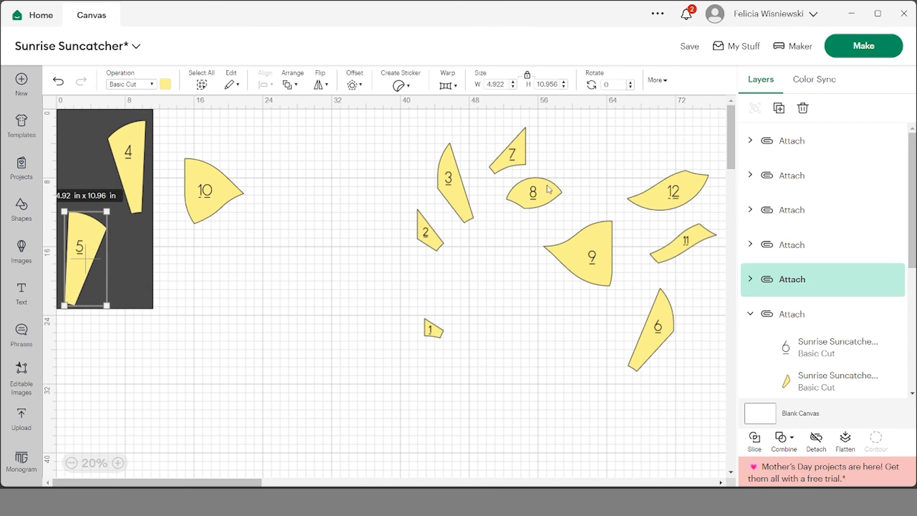
{"action": "left_click_drag", "start_coordinate": [591, 261], "coordinate": [128, 282]}
{"action": "left_click_drag", "start_coordinate": [82, 242], "coordinate": [100, 188]}
{"action": "key", "text": "ctrl+z"}
Step: Move pieces 4 and 5 out beside the rectangle and stack piece 9 above piece 10 along its right edge
{"action": "left_click_drag", "start_coordinate": [192, 194], "coordinate": [64, 266]}
{"action": "left_click_drag", "start_coordinate": [110, 202], "coordinate": [243, 221]}
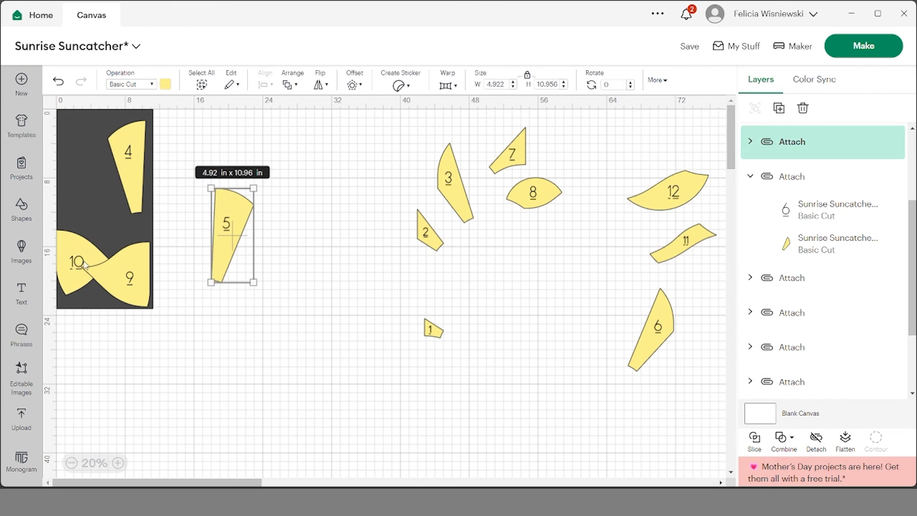
{"action": "left_click_drag", "start_coordinate": [86, 259], "coordinate": [127, 237]}
{"action": "left_click_drag", "start_coordinate": [181, 319], "coordinate": [105, 176]}
{"action": "left_click_drag", "start_coordinate": [142, 145], "coordinate": [283, 189]}
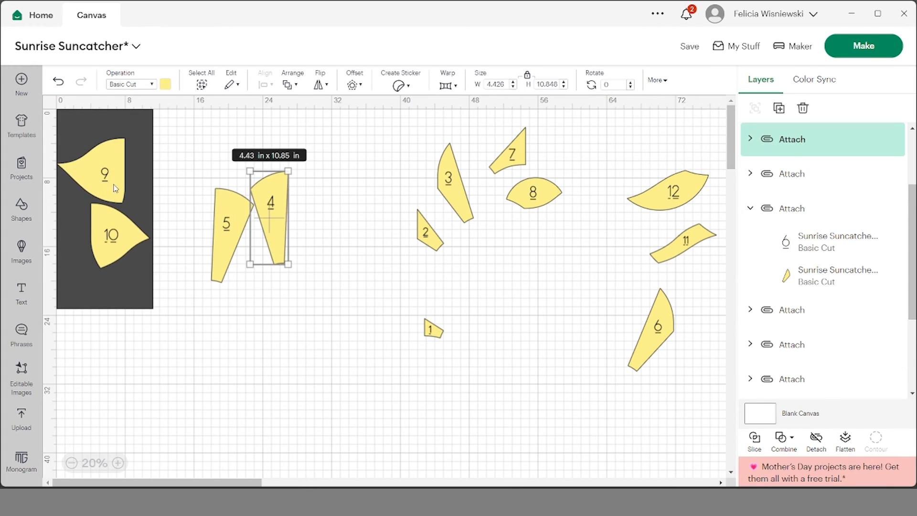
{"action": "left_click_drag", "start_coordinate": [103, 174], "coordinate": [127, 152]}
{"action": "left_click_drag", "start_coordinate": [122, 235], "coordinate": [119, 208]}
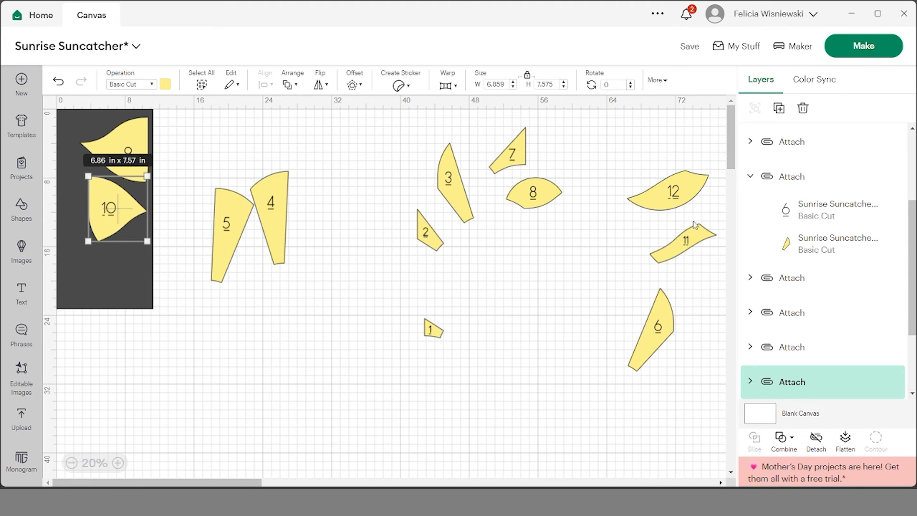
Step: Place pieces 1 and 2 in the rectangle's upper left corner and piece 8 below piece 10
{"action": "left_click_drag", "start_coordinate": [431, 334], "coordinate": [67, 125]}
{"action": "left_click_drag", "start_coordinate": [429, 233], "coordinate": [75, 156]}
{"action": "left_click_drag", "start_coordinate": [538, 200], "coordinate": [124, 274]}
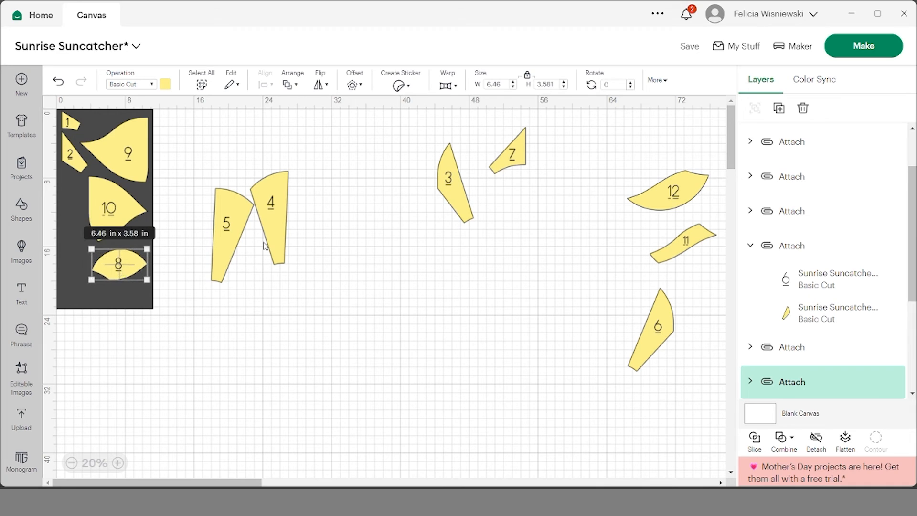
Step: Rotate piece 4 to about 176° and piece 8 to about 86°, fitting them side by side at the rectangle's lower end
{"action": "left_click_drag", "start_coordinate": [273, 239], "coordinate": [151, 333]}
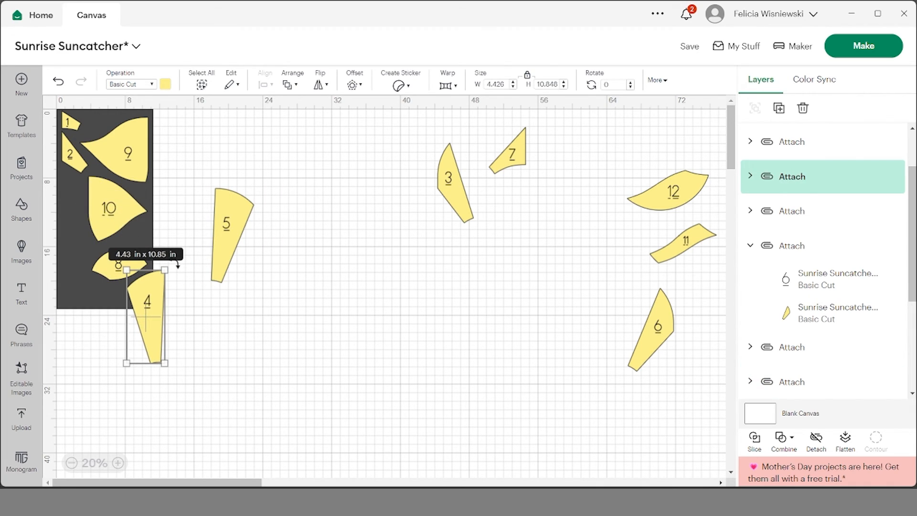
{"action": "left_click_drag", "start_coordinate": [178, 265], "coordinate": [102, 389]}
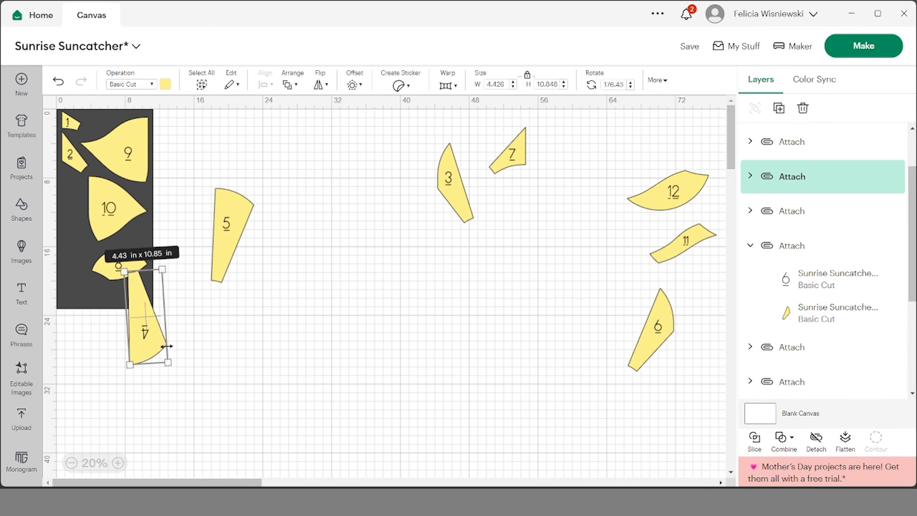
{"action": "left_click_drag", "start_coordinate": [156, 353], "coordinate": [129, 273]}
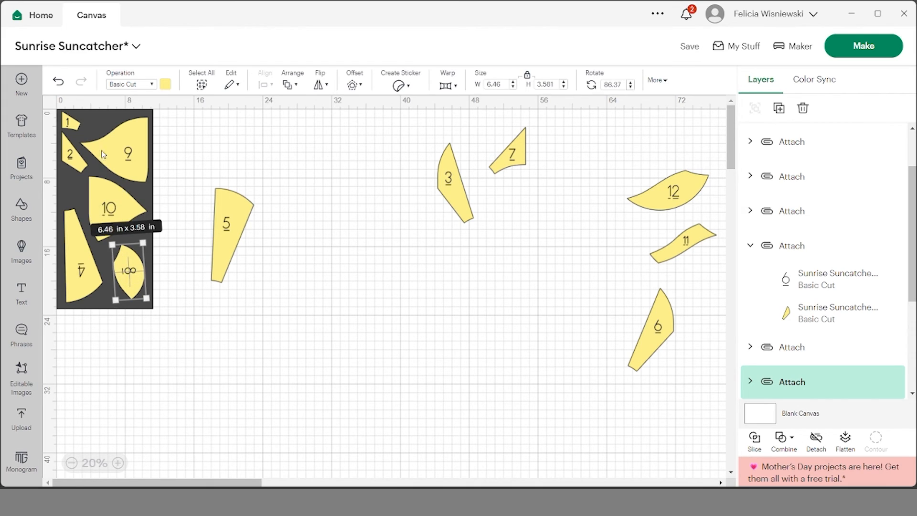
Step: Shift piece 1 to the right, and rotate piece 2 to fit the rectangle's upper left corner beside it
{"action": "left_click_drag", "start_coordinate": [72, 126], "coordinate": [94, 128]}
{"action": "left_click", "coordinate": [79, 157]}
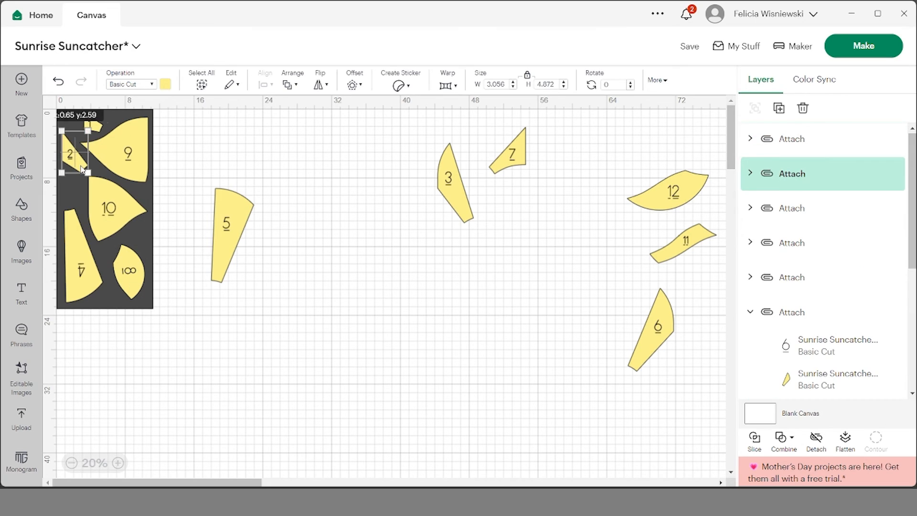
{"action": "left_click_drag", "start_coordinate": [97, 167], "coordinate": [74, 144]}
{"action": "left_click", "coordinate": [75, 162]}
{"action": "left_click", "coordinate": [71, 159]}
{"action": "left_click", "coordinate": [232, 172]}
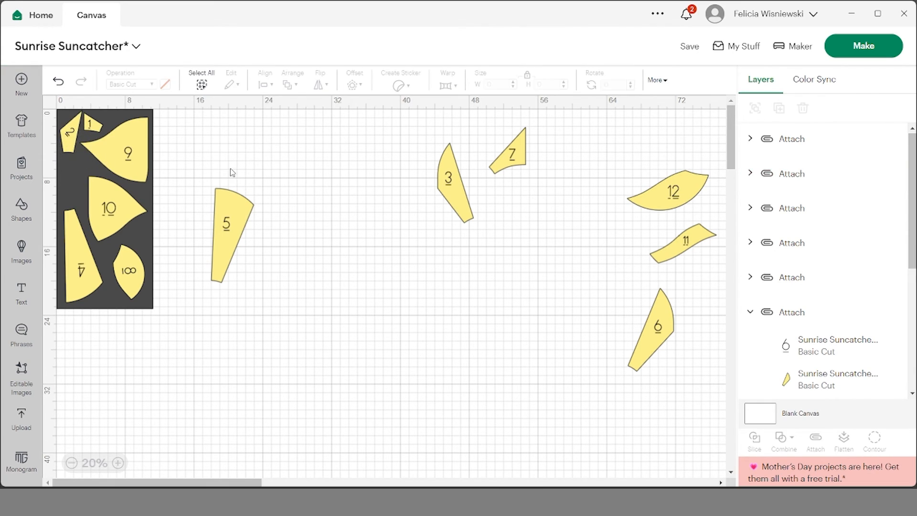
Step: Rotate piece 7 to about 143°, fit it between pieces 2 and 4, and nudge piece 10 away from it
{"action": "left_click", "coordinate": [524, 161]}
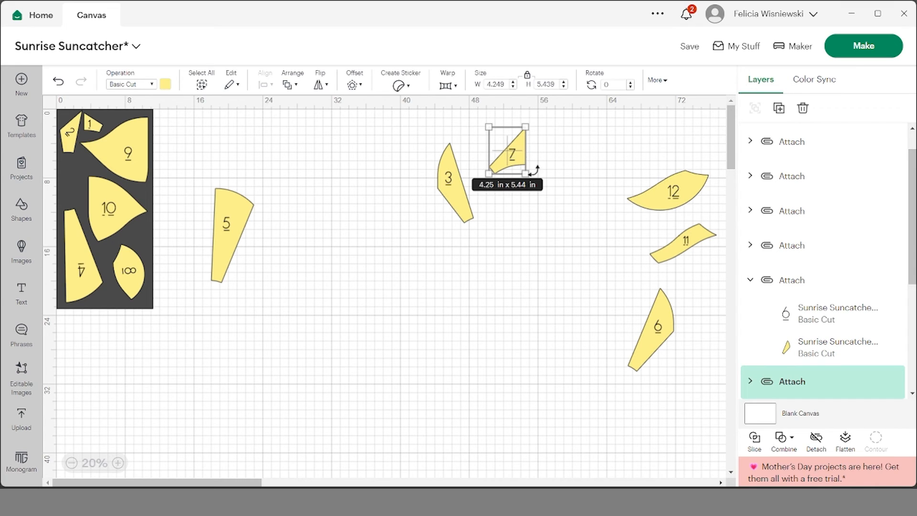
{"action": "left_click_drag", "start_coordinate": [542, 173], "coordinate": [413, 149]}
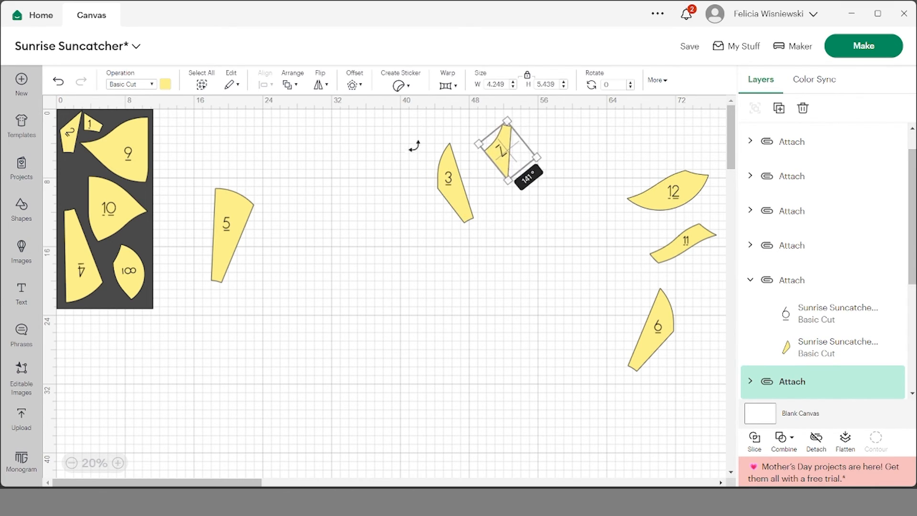
{"action": "left_click_drag", "start_coordinate": [504, 148], "coordinate": [82, 186]}
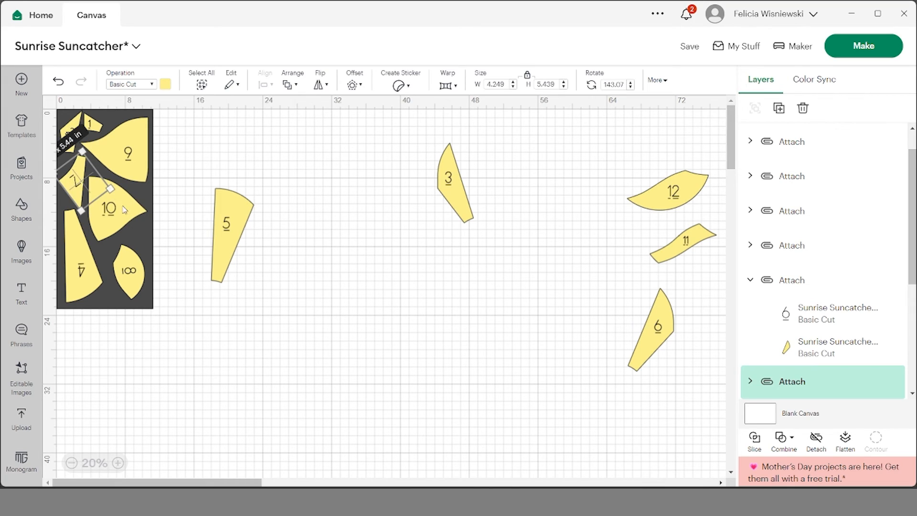
{"action": "left_click", "coordinate": [123, 214]}
{"action": "left_click_drag", "start_coordinate": [122, 214], "coordinate": [125, 216]}
{"action": "left_click", "coordinate": [206, 315]}
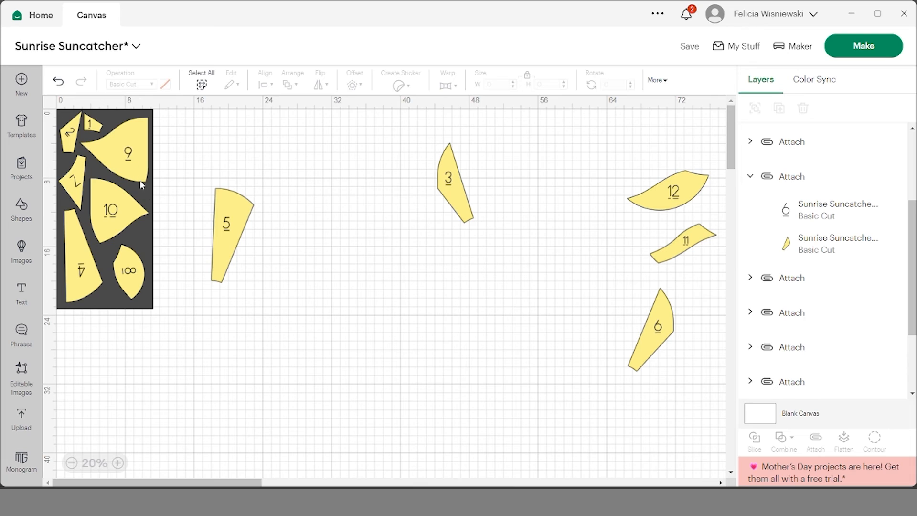
{"action": "left_click_drag", "start_coordinate": [139, 195], "coordinate": [164, 198]}
{"action": "key", "text": "ctrl+z"}
{"action": "scroll", "coordinate": [881, 313], "scroll_direction": "down", "scroll_amount": 3}
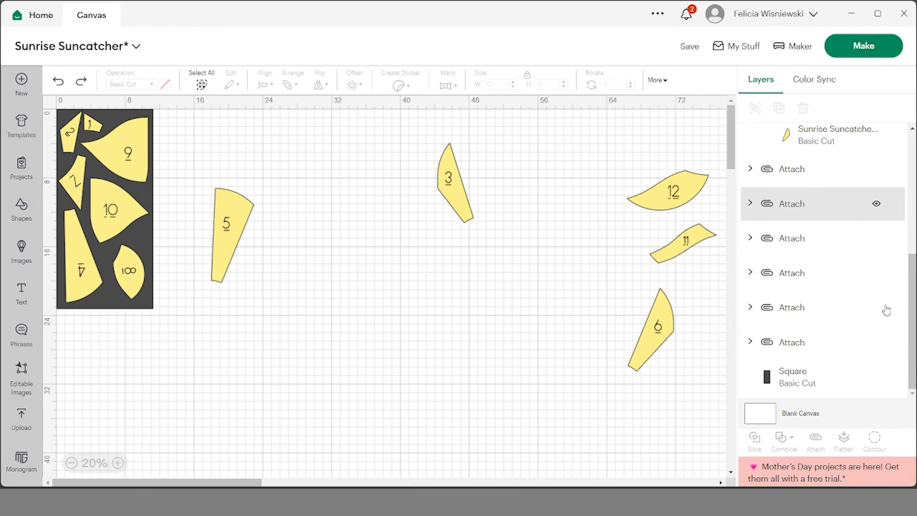
{"action": "scroll", "coordinate": [875, 266], "scroll_direction": "up", "scroll_amount": 5}
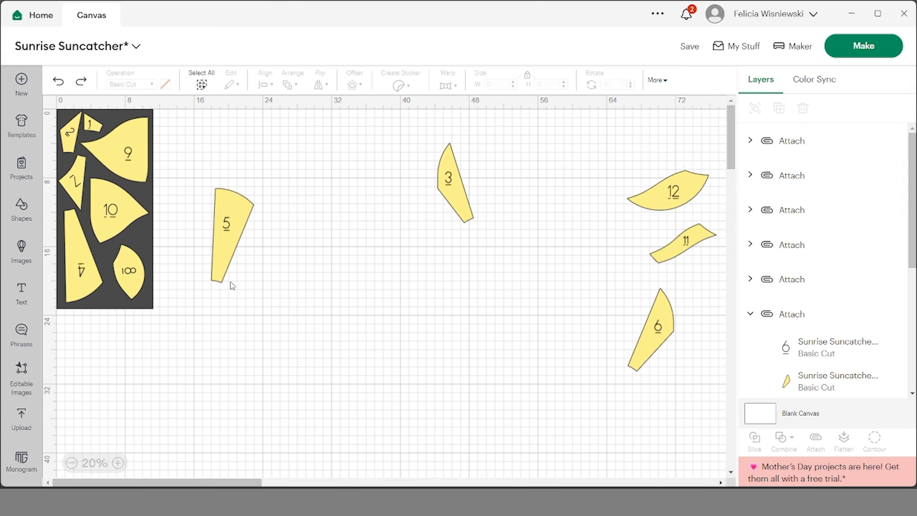
Step: Move the dark rectangle out from behind the layout and attach pieces 1, 2, 4, 7, 8, 9 and 10 together
{"action": "left_click", "coordinate": [152, 306]}
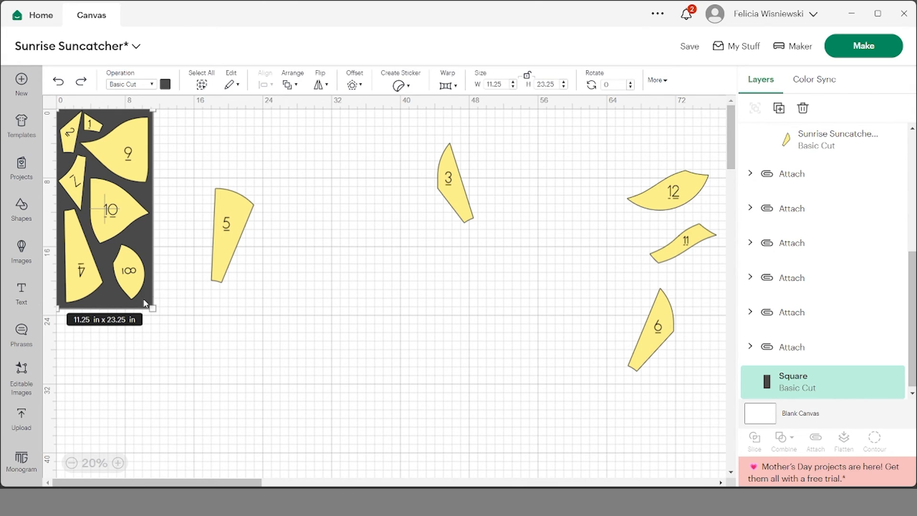
{"action": "left_click_drag", "start_coordinate": [145, 303], "coordinate": [467, 353]}
{"action": "left_click_drag", "start_coordinate": [189, 357], "coordinate": [2, 51]}
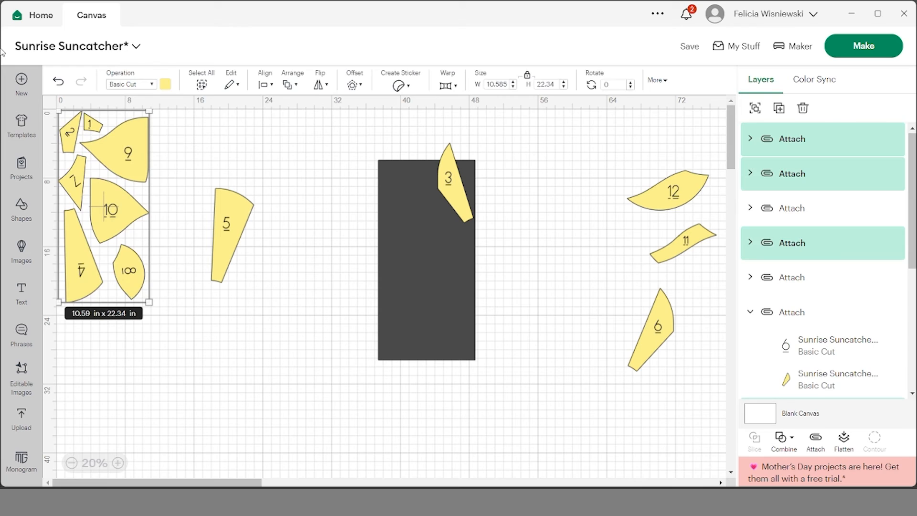
{"action": "left_click", "coordinate": [814, 440]}
Step: Move piece 5 lower on the canvas and place the dark rectangle to the right of the attached layout, against the canvas's upper edge
{"action": "left_click_drag", "start_coordinate": [238, 235], "coordinate": [289, 317]}
{"action": "left_click_drag", "start_coordinate": [433, 276], "coordinate": [280, 225]}
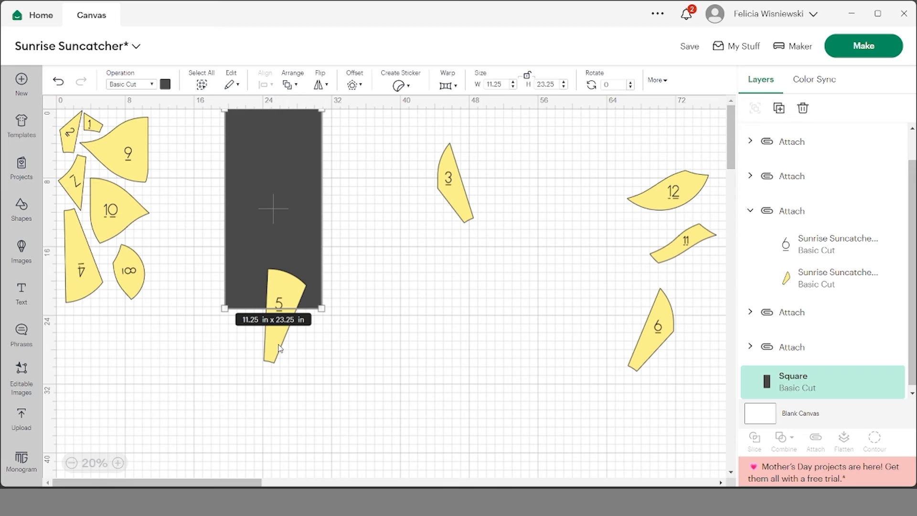
Step: Arrange pieces 3 and 5 side by side at the dark rectangle's upper end, piece 6 below 5, and piece 12 along the lower edge
{"action": "left_click_drag", "start_coordinate": [280, 347], "coordinate": [292, 193]}
{"action": "left_click", "coordinate": [655, 335]}
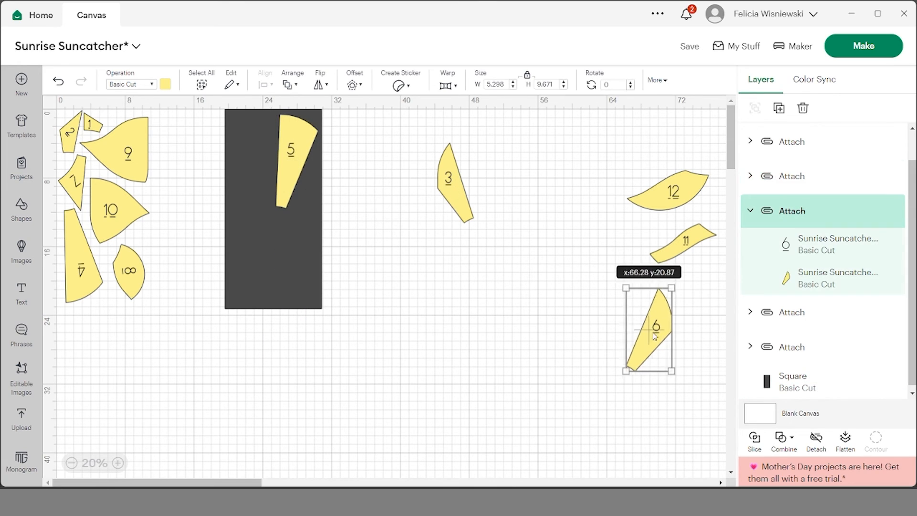
{"action": "left_click_drag", "start_coordinate": [655, 336], "coordinate": [299, 237]}
{"action": "left_click_drag", "start_coordinate": [460, 205], "coordinate": [256, 175]}
{"action": "left_click_drag", "start_coordinate": [663, 193], "coordinate": [279, 288]}
Step: Rotate piece 11 to stand upright and fit it below piece 3, beside piece 6
{"action": "left_click", "coordinate": [695, 246]}
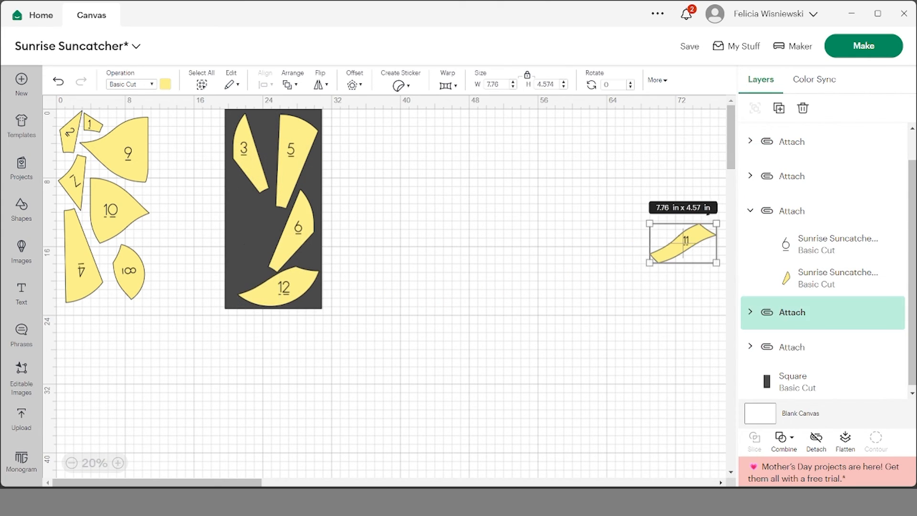
{"action": "left_click_drag", "start_coordinate": [635, 216], "coordinate": [623, 296]}
{"action": "left_click_drag", "start_coordinate": [691, 260], "coordinate": [604, 259]}
Step: Move the dark rectangle out from behind the second layout and attach pieces 3, 5, 6, 11 and 12 together
{"action": "left_click", "coordinate": [315, 258]}
{"action": "left_click_drag", "start_coordinate": [344, 350], "coordinate": [198, 86]}
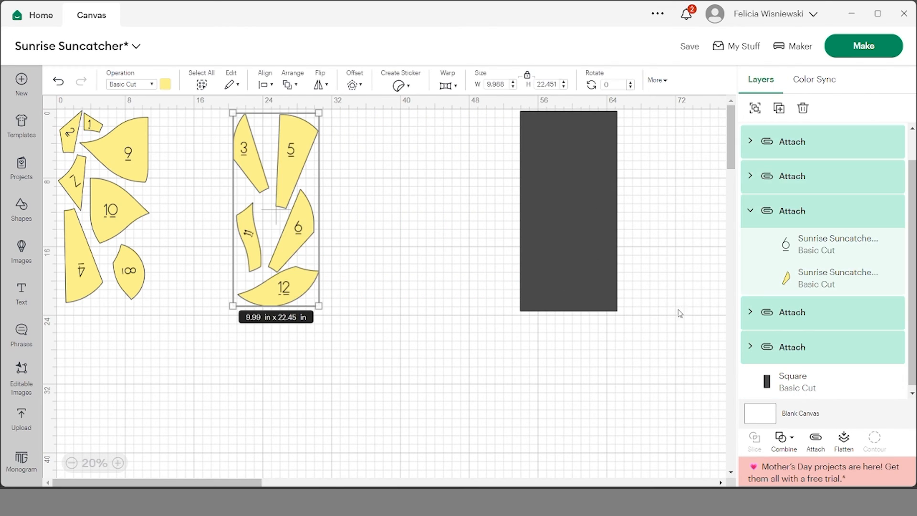
{"action": "left_click", "coordinate": [815, 440]}
{"action": "left_click", "coordinate": [360, 318]}
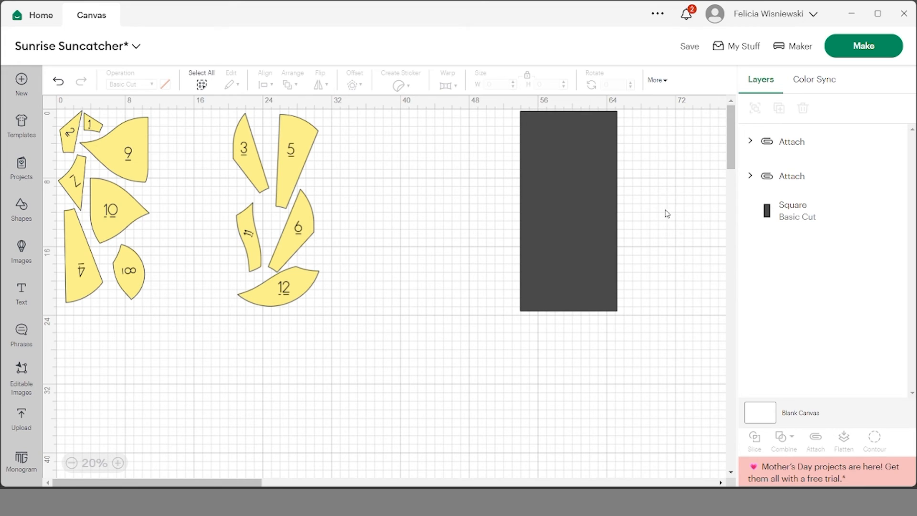
Step: Open the mat preview, cancel back to the canvas and delete the dark rectangle
{"action": "left_click", "coordinate": [861, 51]}
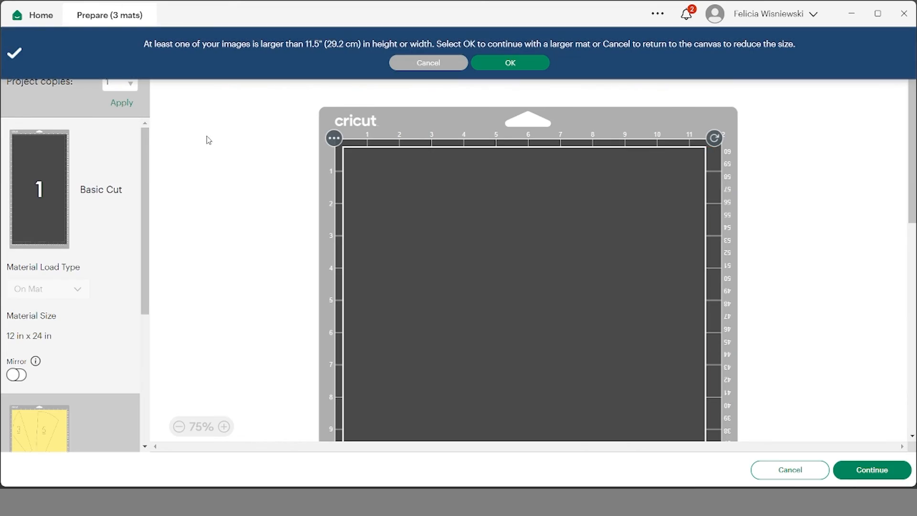
{"action": "left_click", "coordinate": [424, 64]}
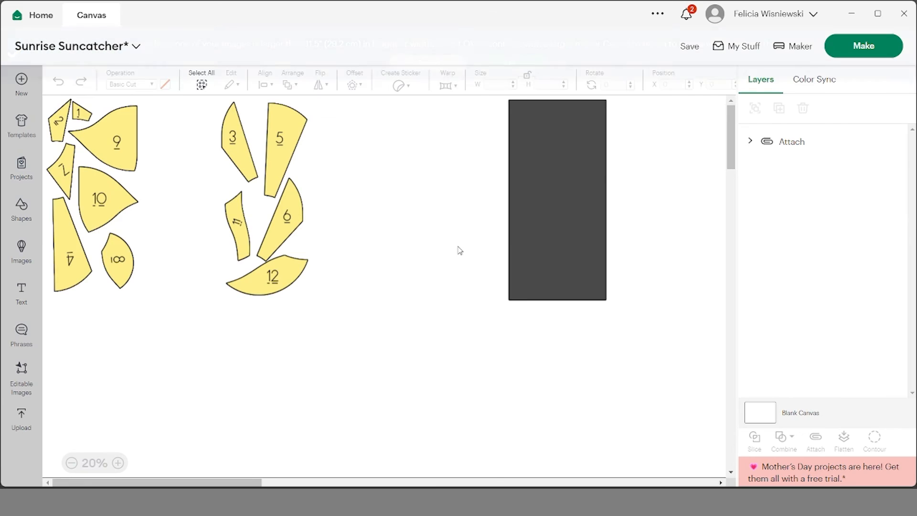
{"action": "left_click", "coordinate": [542, 227]}
{"action": "key", "text": "Delete"}
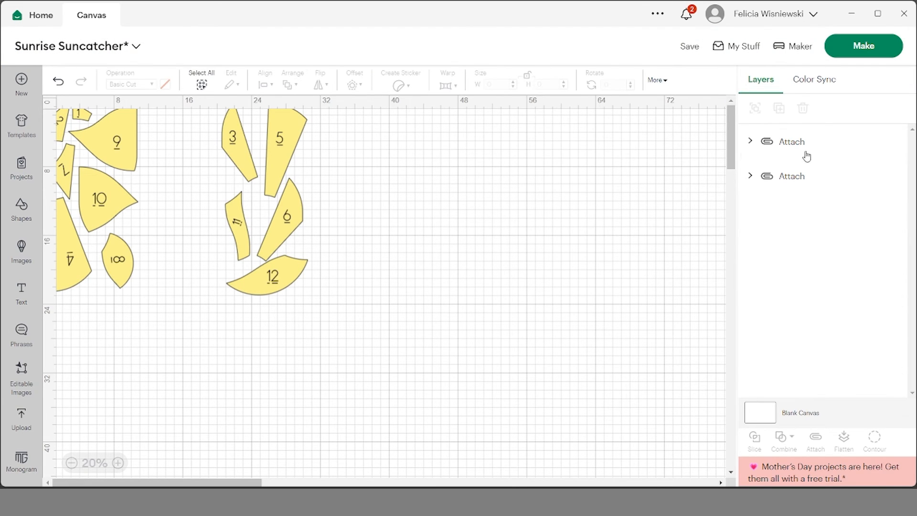
Step: Preview the prepared mats, accept the larger mat size, inspect the first mat's layout along its full length and return to the canvas
{"action": "left_click", "coordinate": [882, 53]}
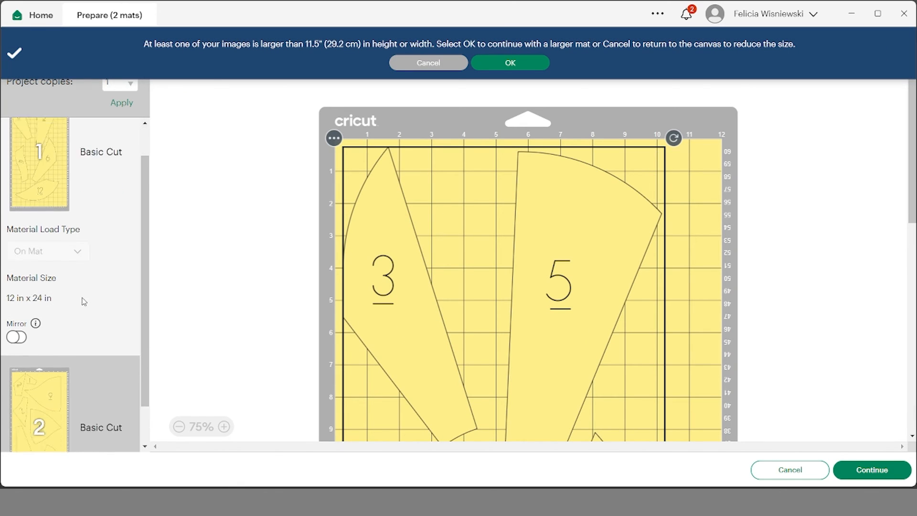
{"action": "scroll", "coordinate": [48, 208], "scroll_direction": "up", "scroll_amount": 1}
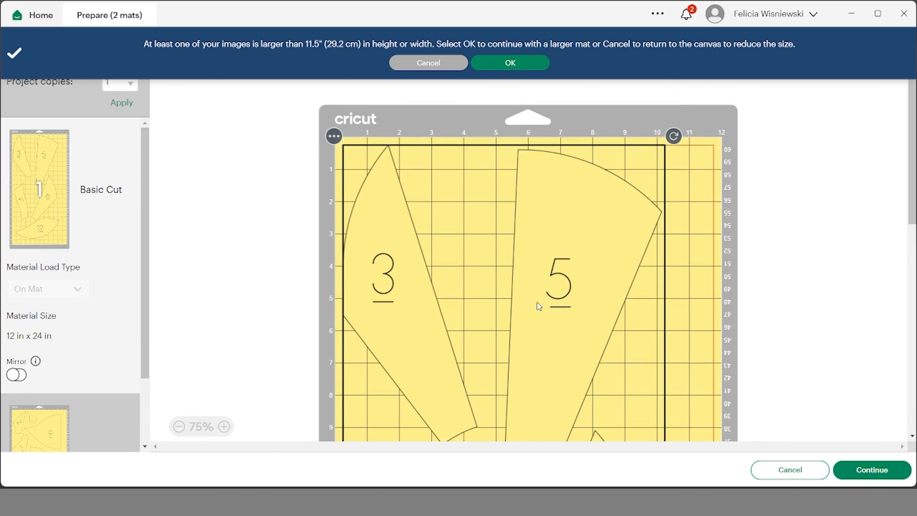
{"action": "scroll", "coordinate": [539, 305], "scroll_direction": "down", "scroll_amount": 10}
{"action": "scroll", "coordinate": [536, 302], "scroll_direction": "up", "scroll_amount": 10}
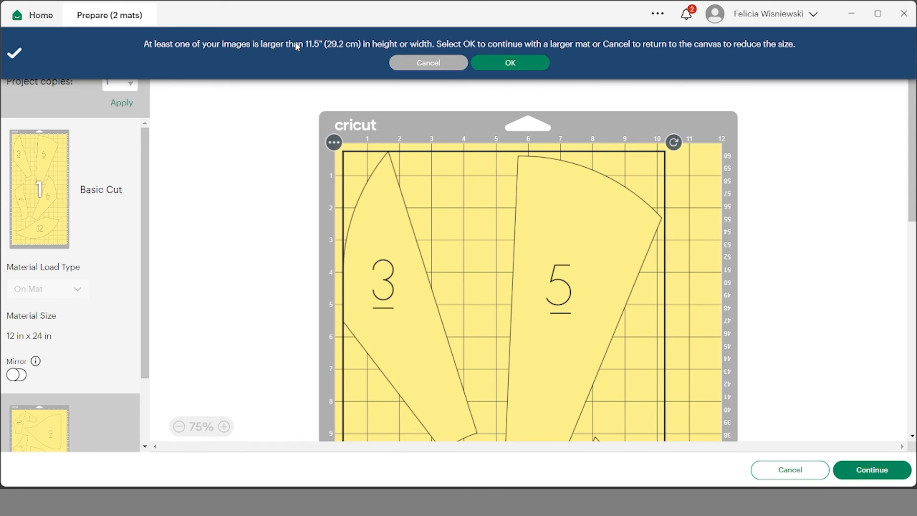
{"action": "left_click", "coordinate": [496, 66]}
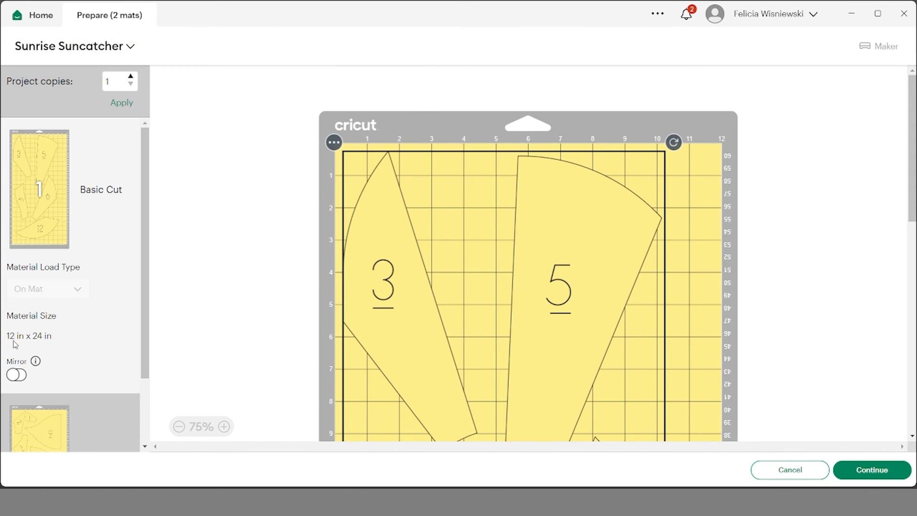
{"action": "scroll", "coordinate": [430, 279], "scroll_direction": "down", "scroll_amount": 8}
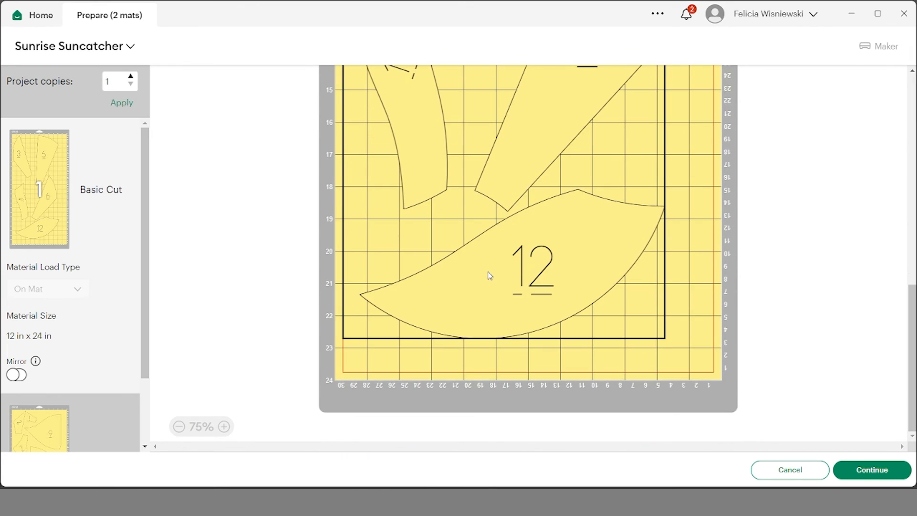
{"action": "scroll", "coordinate": [487, 273], "scroll_direction": "up", "scroll_amount": 8}
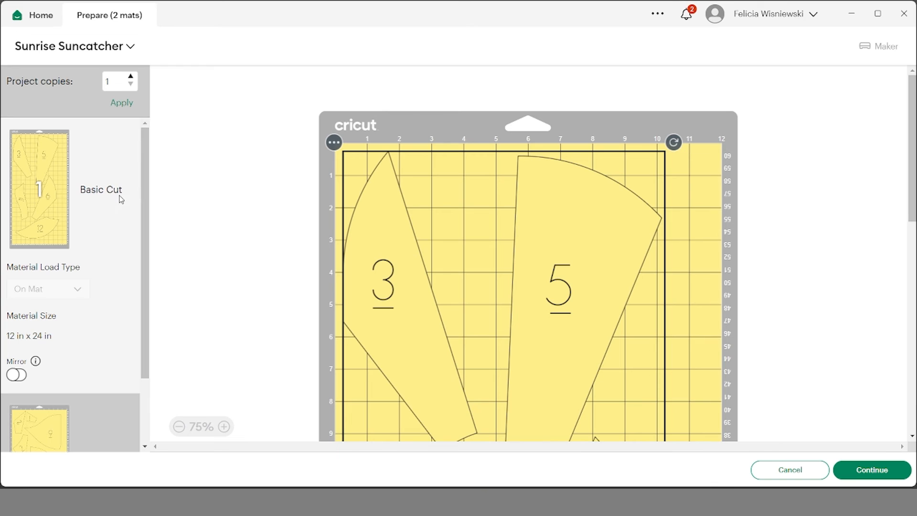
{"action": "left_click", "coordinate": [779, 470]}
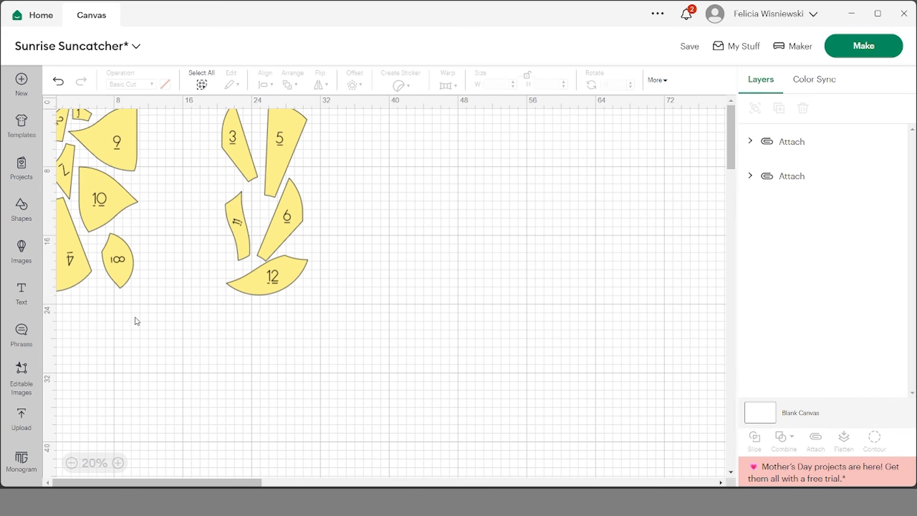
Step: Expand the second layout's attached layers and change the number 3 from a cut to a Pen drawing operation
{"action": "left_click", "coordinate": [750, 141]}
{"action": "left_click", "coordinate": [769, 175]}
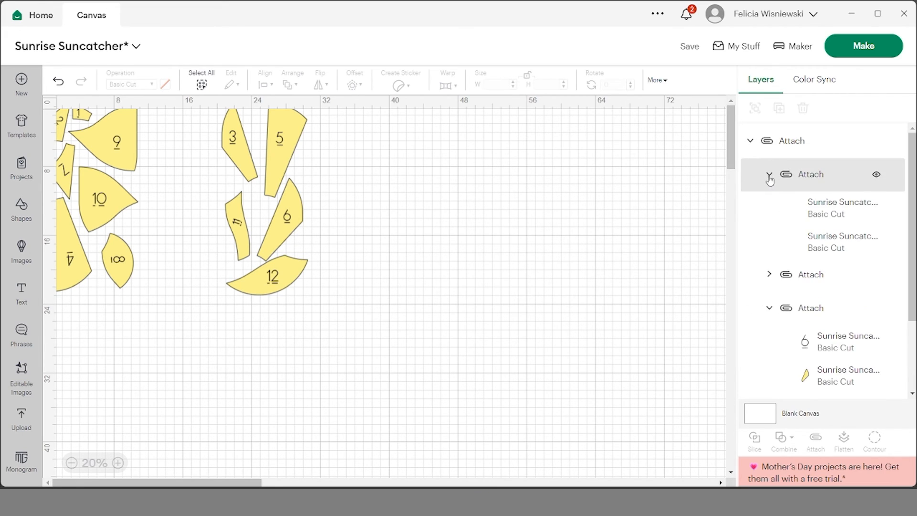
{"action": "left_click", "coordinate": [831, 213]}
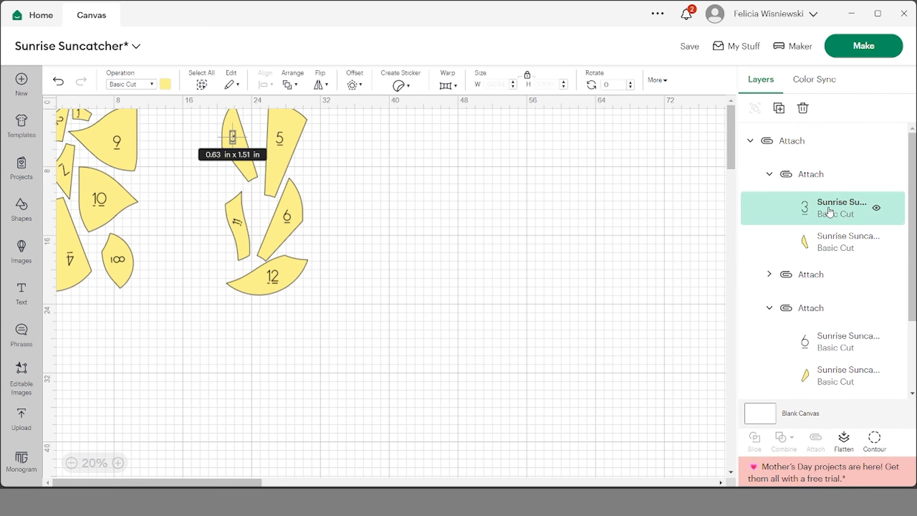
{"action": "left_click", "coordinate": [151, 85]}
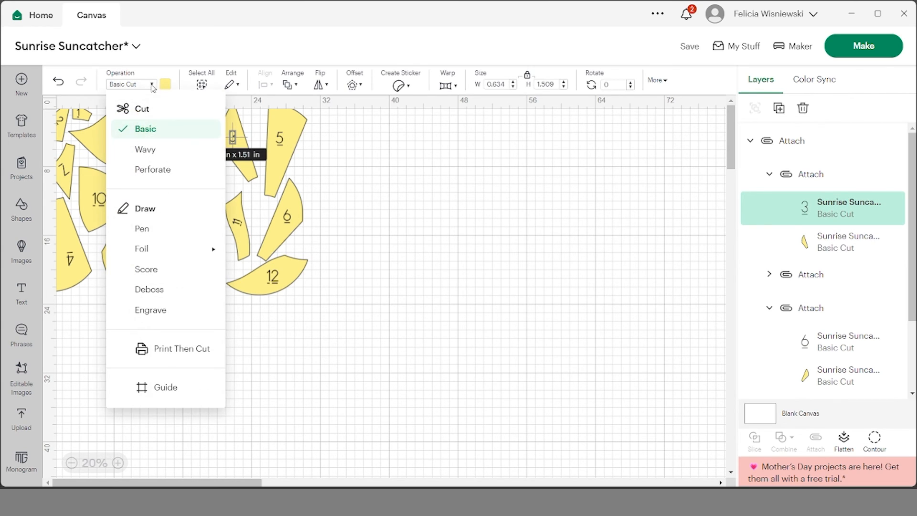
{"action": "left_click", "coordinate": [153, 233]}
{"action": "left_click", "coordinate": [440, 231]}
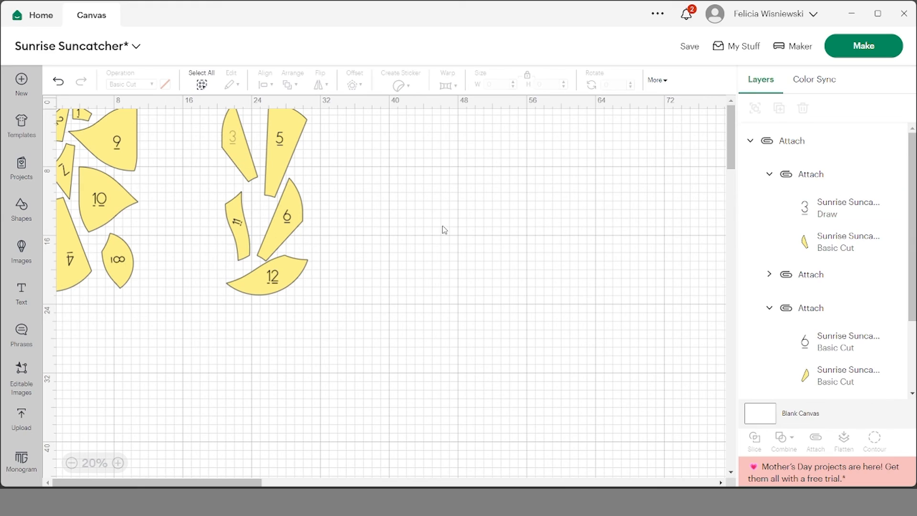
Step: Set the operation of the numbers on pieces 5 and 6 to Pen, leaving the piece outlines as Basic Cut
{"action": "left_click", "coordinate": [769, 275]}
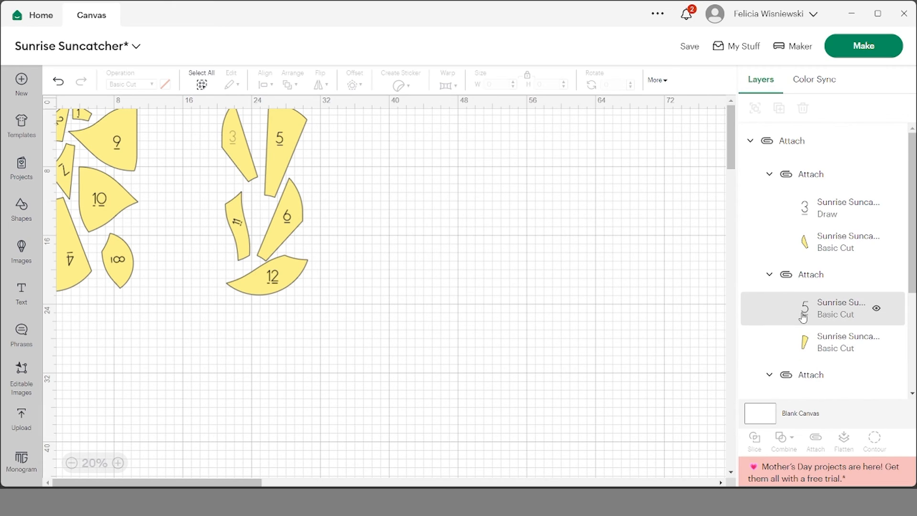
{"action": "left_click", "coordinate": [803, 317]}
{"action": "left_click", "coordinate": [138, 84]}
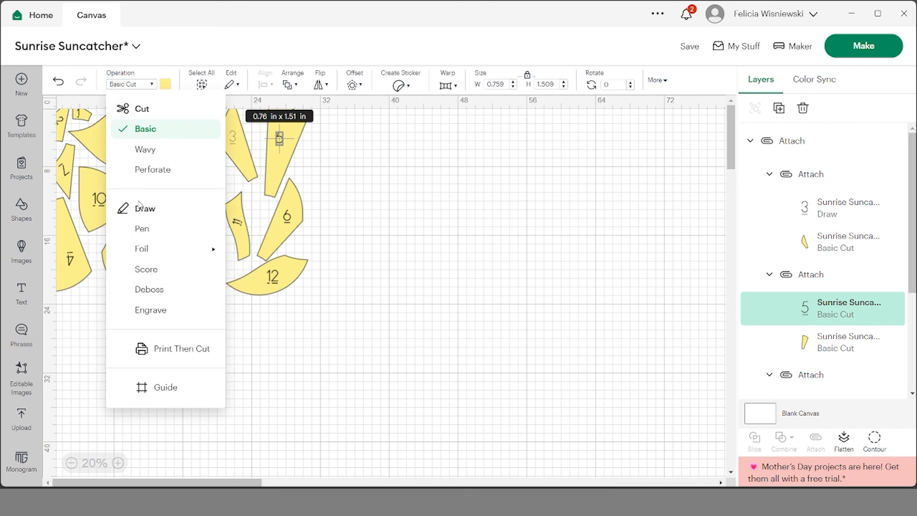
{"action": "left_click", "coordinate": [141, 229]}
{"action": "scroll", "coordinate": [814, 339], "scroll_direction": "down", "scroll_amount": 3}
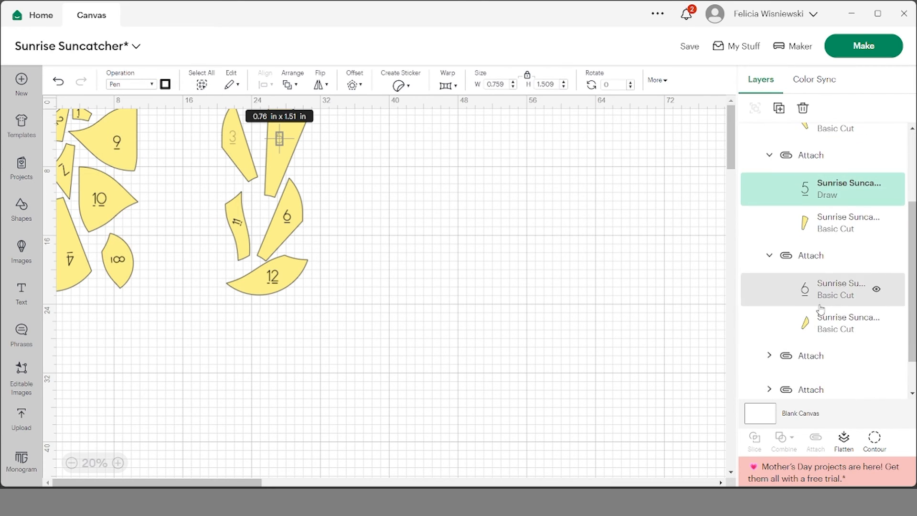
{"action": "left_click", "coordinate": [820, 308]}
{"action": "left_click", "coordinate": [140, 85]}
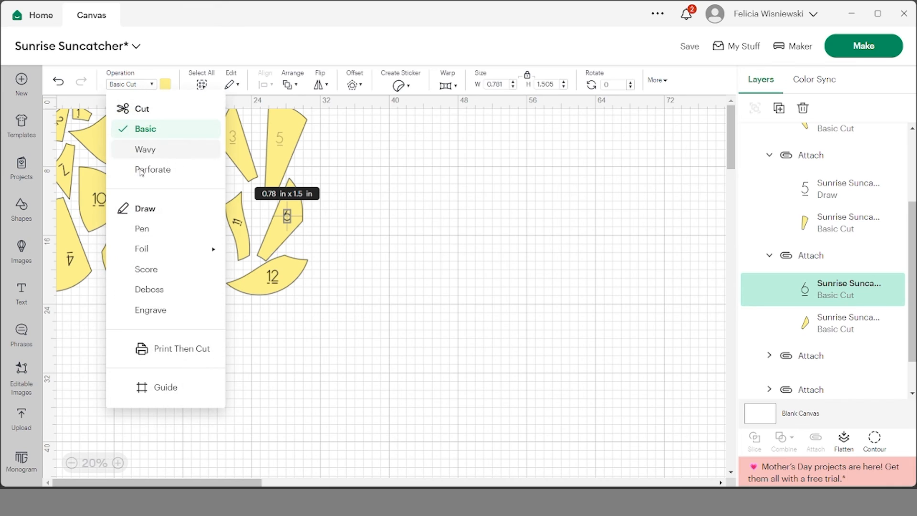
{"action": "left_click", "coordinate": [141, 229]}
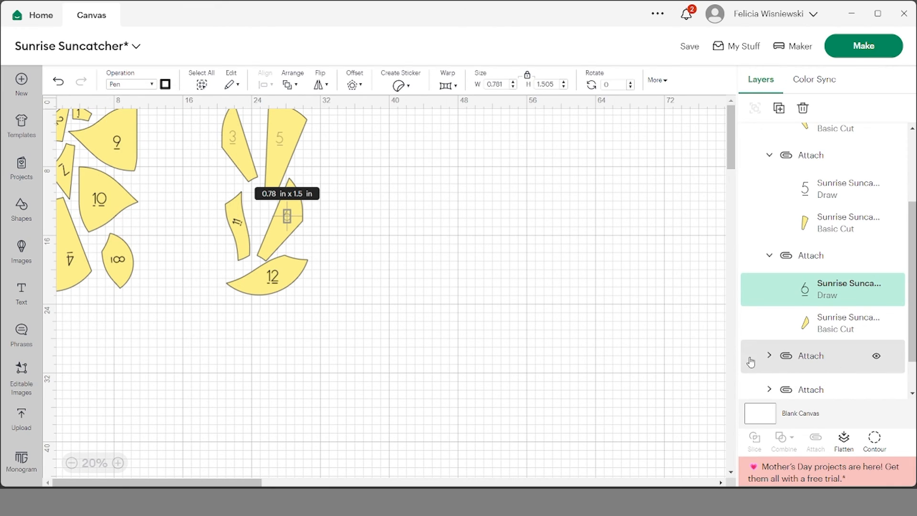
Step: Set the operation of the numbers on pieces 11 and 12 to Pen
{"action": "left_click", "coordinate": [769, 355]}
{"action": "scroll", "coordinate": [787, 375], "scroll_direction": "down", "scroll_amount": 3}
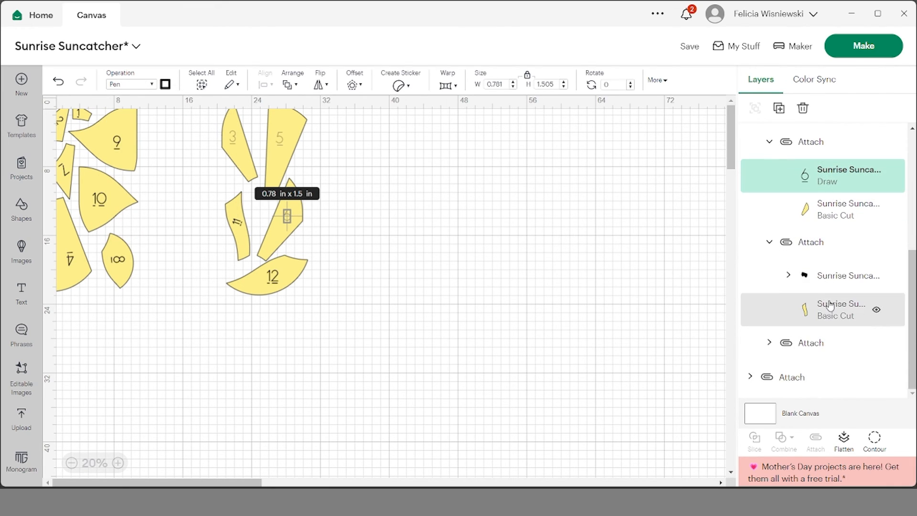
{"action": "left_click", "coordinate": [807, 275]}
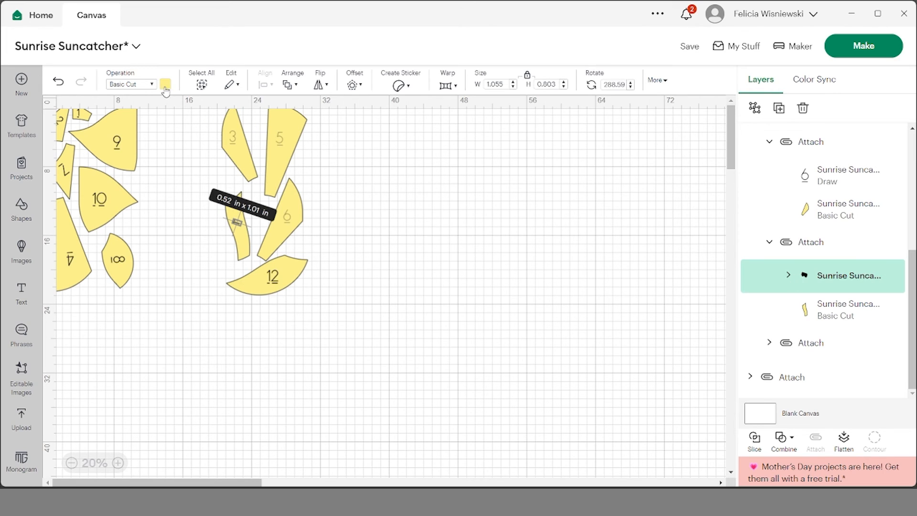
{"action": "left_click", "coordinate": [151, 84]}
{"action": "left_click", "coordinate": [164, 229]}
{"action": "left_click", "coordinate": [768, 343]}
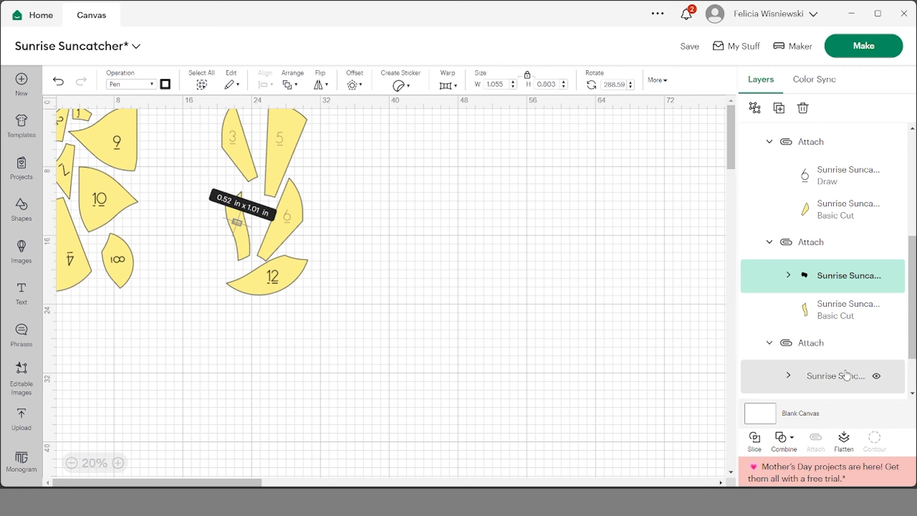
{"action": "scroll", "coordinate": [846, 375], "scroll_direction": "down", "scroll_amount": 2}
{"action": "left_click", "coordinate": [819, 316]}
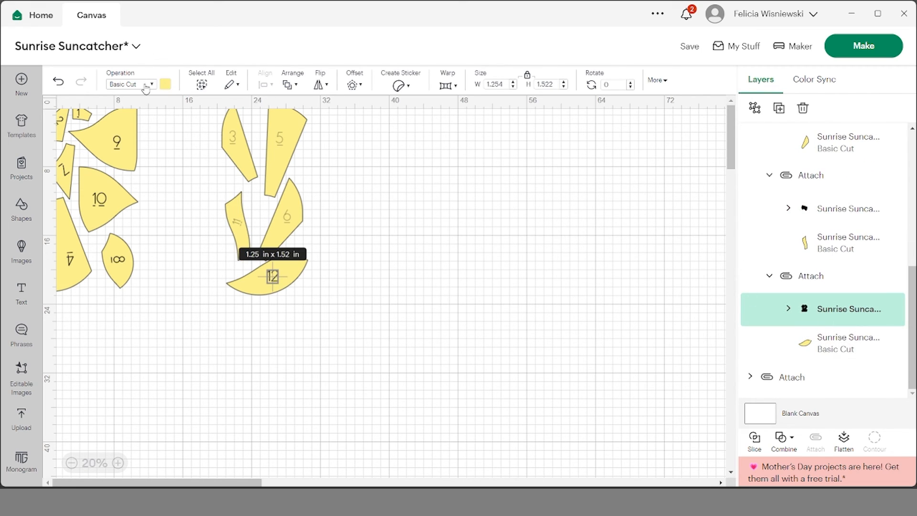
{"action": "left_click", "coordinate": [146, 85]}
{"action": "left_click", "coordinate": [381, 352]}
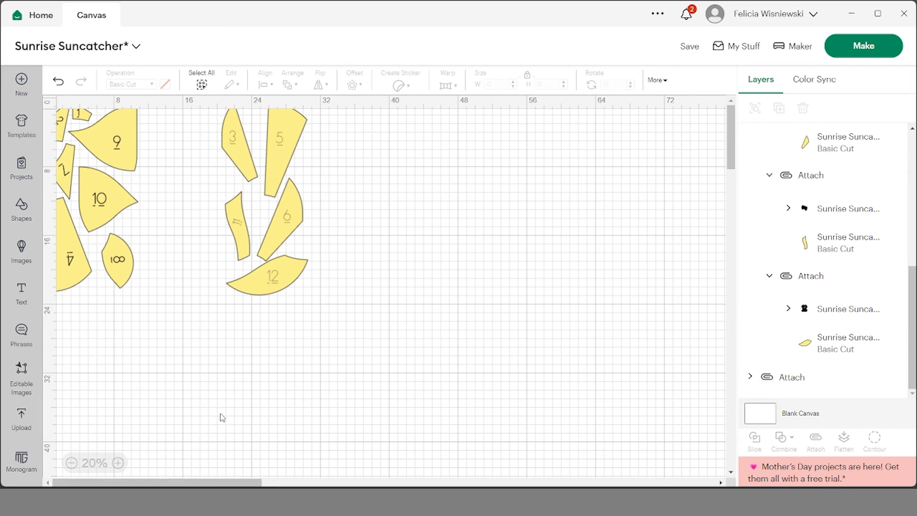
Step: Expand the first layout's attached layers and set the numbers on pieces 1 and 2 to Pen
{"action": "left_click", "coordinate": [731, 138]}
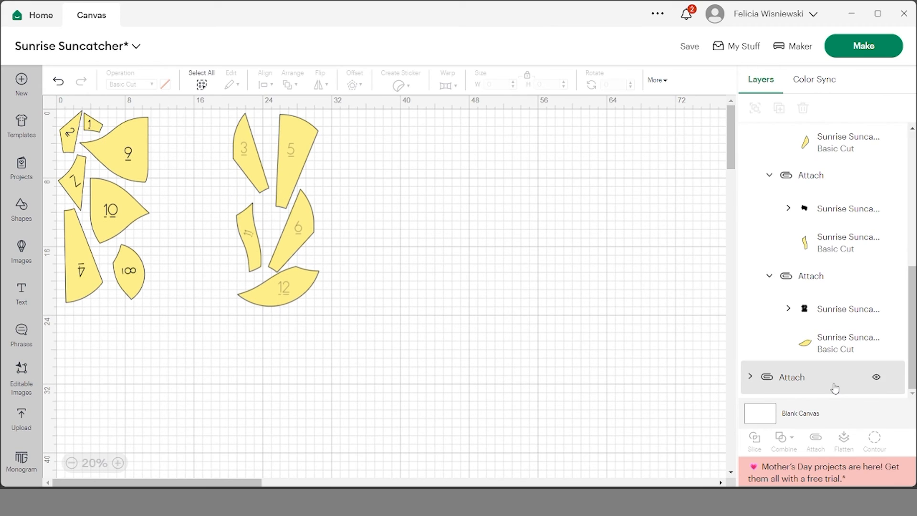
{"action": "left_click", "coordinate": [750, 377]}
{"action": "left_click", "coordinate": [769, 201]}
{"action": "left_click", "coordinate": [835, 234]}
{"action": "left_click", "coordinate": [132, 85]}
{"action": "left_click", "coordinate": [142, 229]}
{"action": "left_click", "coordinate": [769, 301]}
{"action": "left_click", "coordinate": [836, 334]}
{"action": "left_click", "coordinate": [131, 84]}
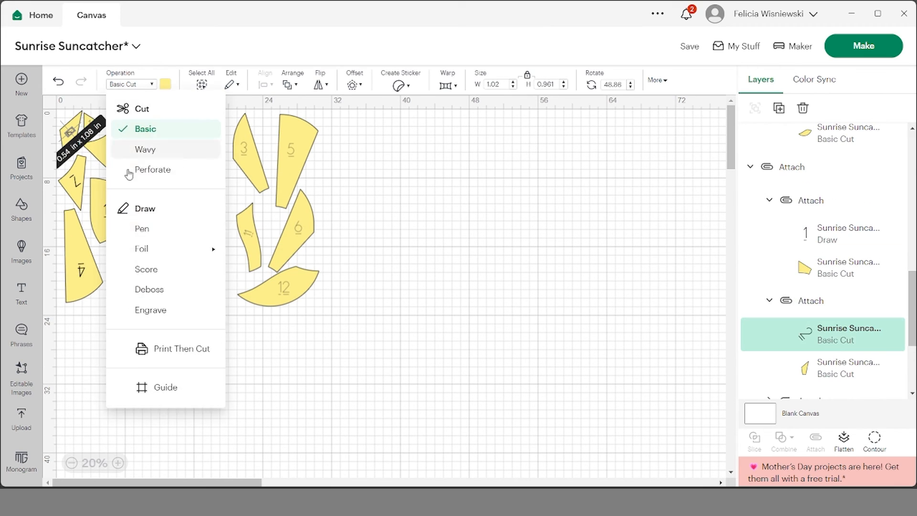
{"action": "left_click", "coordinate": [142, 229]}
Step: Set the operation of the numbers on pieces 4 and 7 to Pen
{"action": "left_click", "coordinate": [769, 241]}
{"action": "left_click", "coordinate": [835, 274]}
{"action": "left_click", "coordinate": [131, 84]}
{"action": "left_click", "coordinate": [142, 229]}
{"action": "left_click", "coordinate": [769, 342]}
{"action": "left_click", "coordinate": [836, 370]}
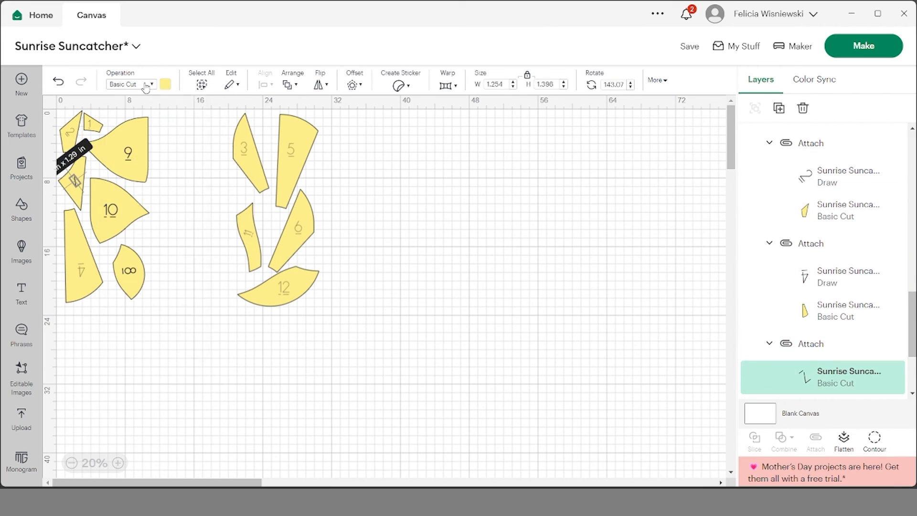
{"action": "left_click", "coordinate": [145, 86]}
{"action": "left_click", "coordinate": [142, 228]}
Step: Set the operation of the numbers on pieces 8 and 9 to Pen
{"action": "left_click", "coordinate": [769, 311]}
{"action": "left_click", "coordinate": [836, 343]}
{"action": "left_click", "coordinate": [132, 84]}
{"action": "left_click", "coordinate": [141, 229]}
{"action": "left_click", "coordinate": [768, 344]}
{"action": "left_click", "coordinate": [835, 310]}
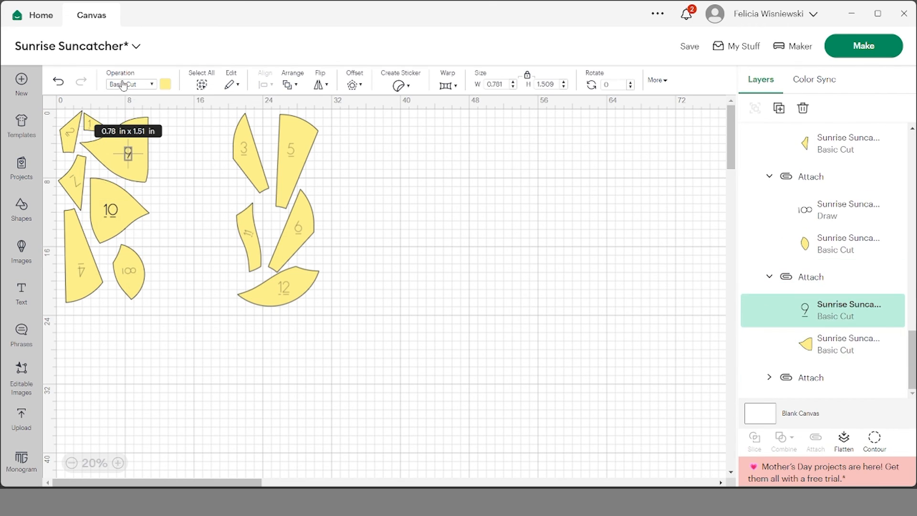
{"action": "left_click", "coordinate": [124, 85]}
{"action": "left_click", "coordinate": [142, 228]}
Step: Set the operation of the number on piece 10 to Pen and clear the selection
{"action": "left_click", "coordinate": [769, 377]}
{"action": "left_click", "coordinate": [835, 343]}
{"action": "left_click", "coordinate": [451, 268]}
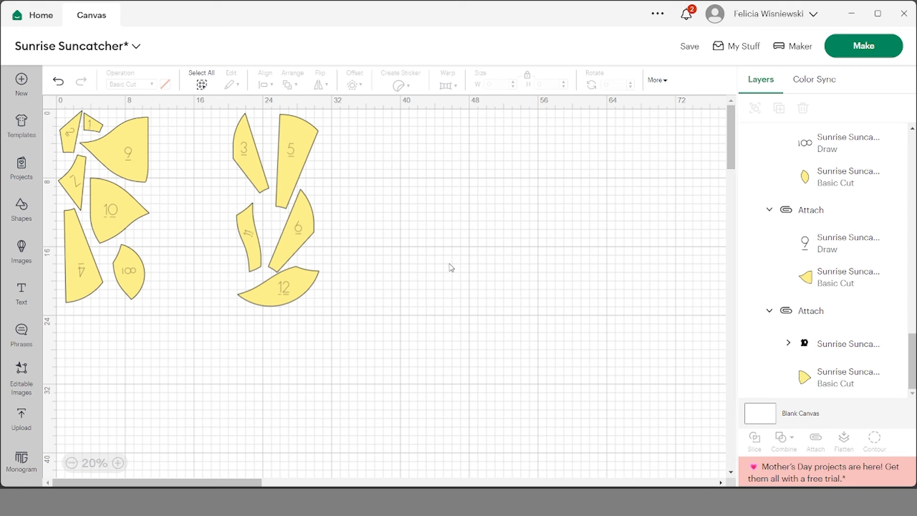
Step: Preview the prepared mats and check which operations are assigned to each of them
{"action": "left_click", "coordinate": [851, 56]}
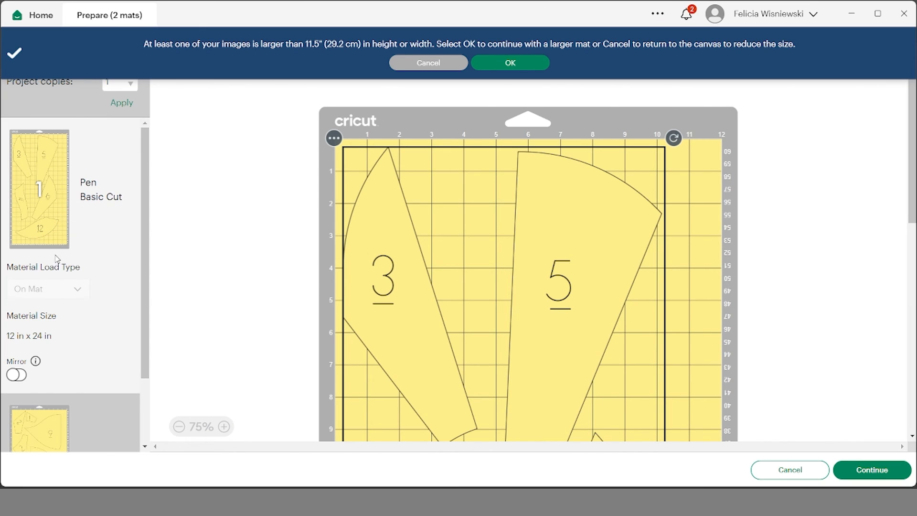
{"action": "scroll", "coordinate": [84, 333], "scroll_direction": "down", "scroll_amount": 1}
{"action": "scroll", "coordinate": [85, 334], "scroll_direction": "down", "scroll_amount": 1}
{"action": "scroll", "coordinate": [79, 274], "scroll_direction": "up", "scroll_amount": 2}
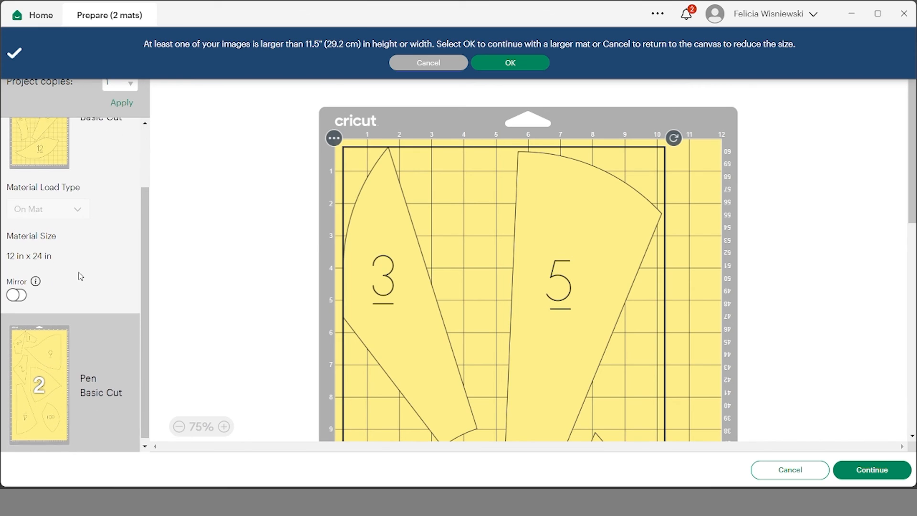
Step: Dismiss the mat size notice, examine how the pieces are laid out on mat 1, and return to the canvas
{"action": "left_click", "coordinate": [437, 66]}
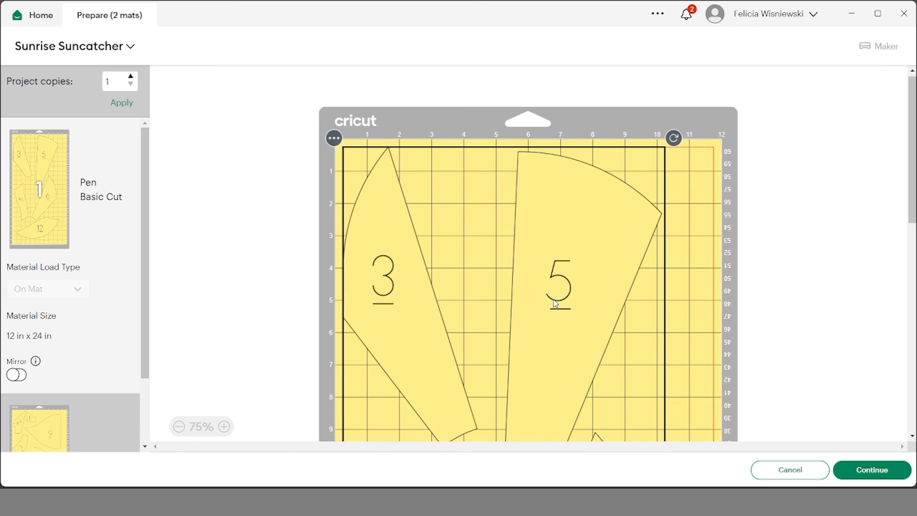
{"action": "scroll", "coordinate": [555, 303], "scroll_direction": "down", "scroll_amount": 8}
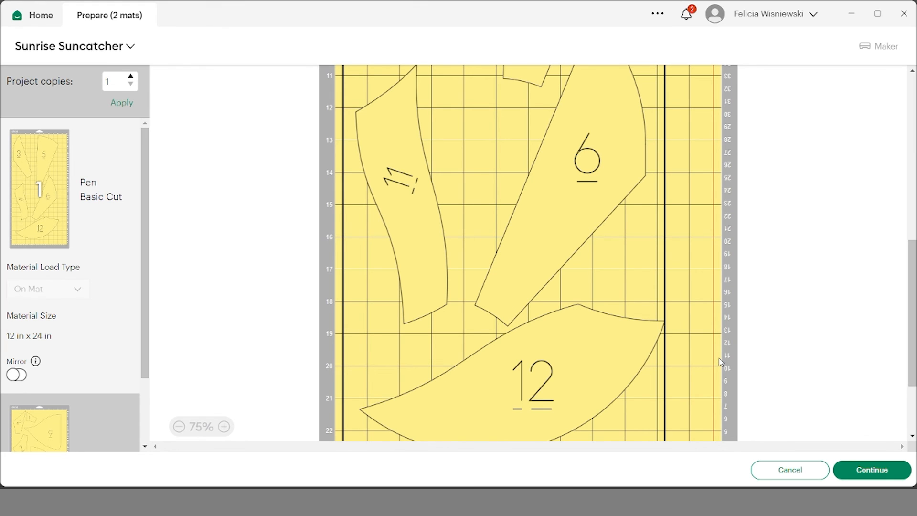
{"action": "scroll", "coordinate": [720, 362], "scroll_direction": "up", "scroll_amount": 10}
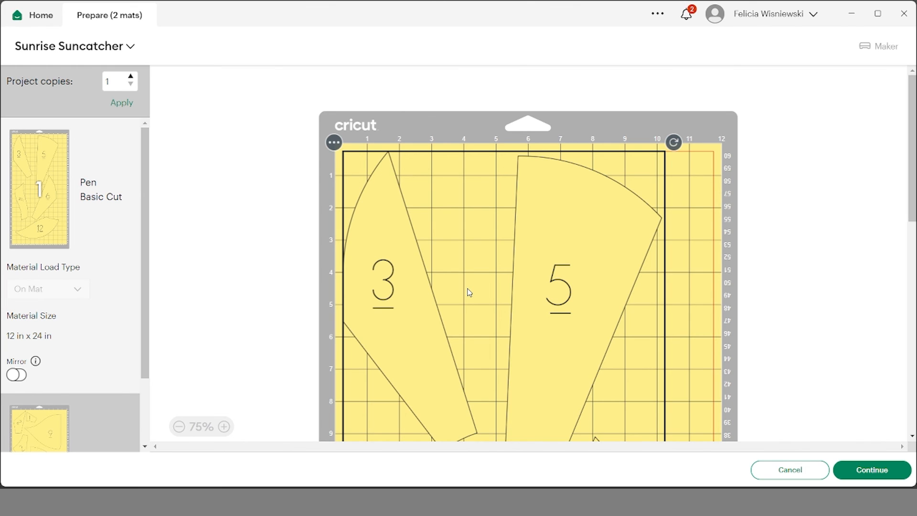
{"action": "scroll", "coordinate": [537, 300], "scroll_direction": "down", "scroll_amount": 5}
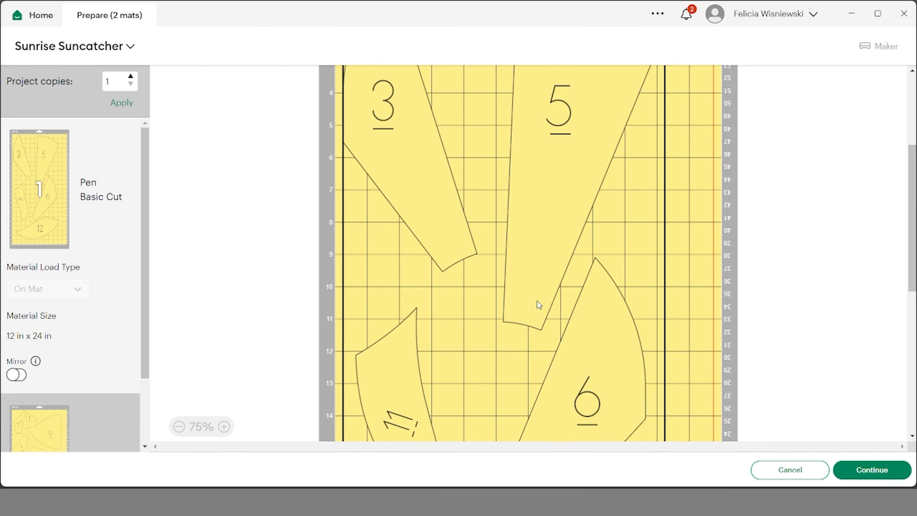
{"action": "left_click", "coordinate": [790, 470]}
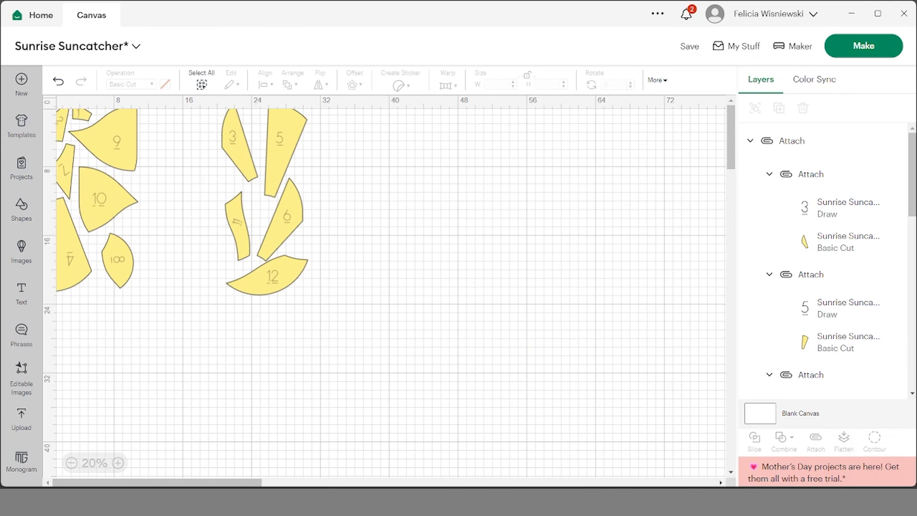
Step: Open the image upload page and look through the recent uploads
{"action": "left_click", "coordinate": [24, 416]}
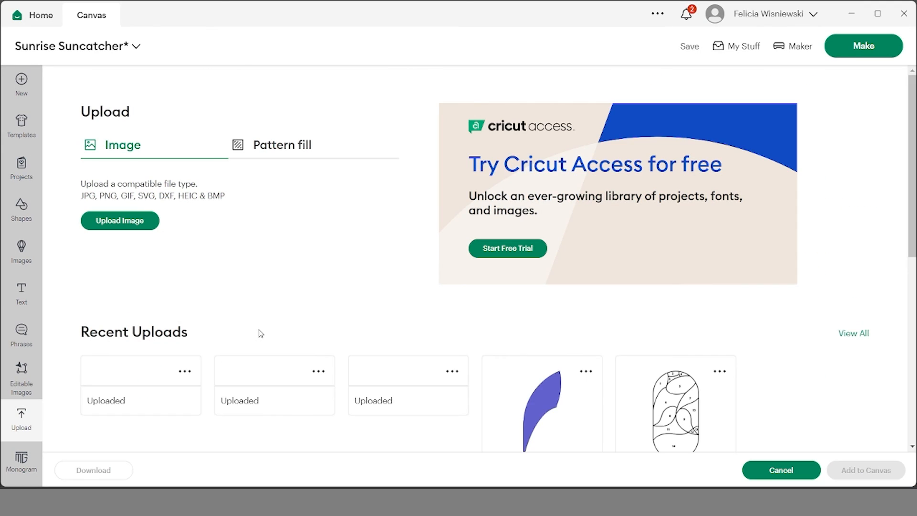
{"action": "scroll", "coordinate": [525, 377], "scroll_direction": "down", "scroll_amount": 3}
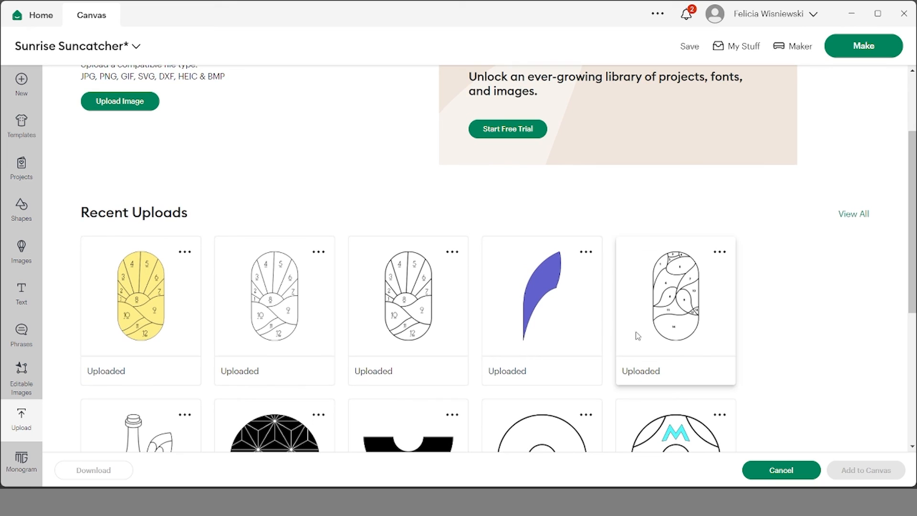
{"action": "scroll", "coordinate": [637, 335], "scroll_direction": "up", "scroll_amount": 2}
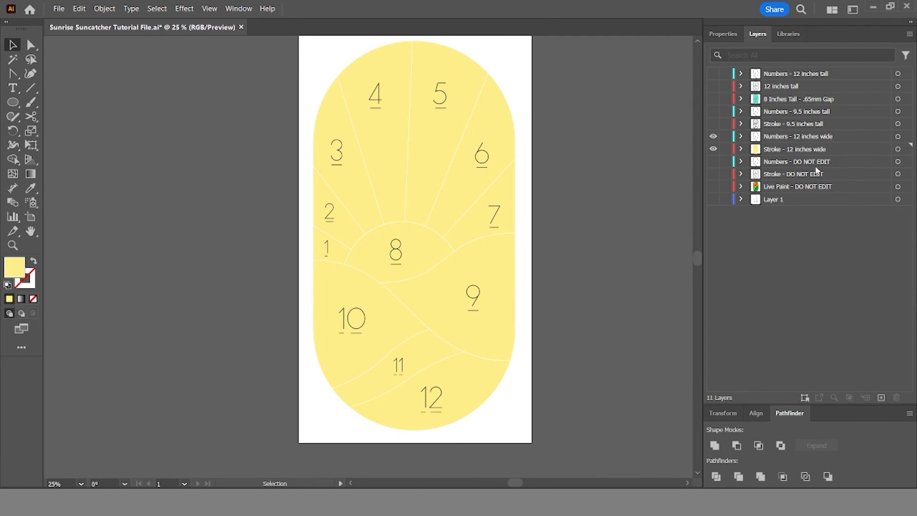
Step: In the Illustrator tutorial file, expand the Stroke - 12 inches wide layer and select the path of piece 9
{"action": "left_click", "coordinate": [741, 149]}
{"action": "left_click", "coordinate": [755, 162]}
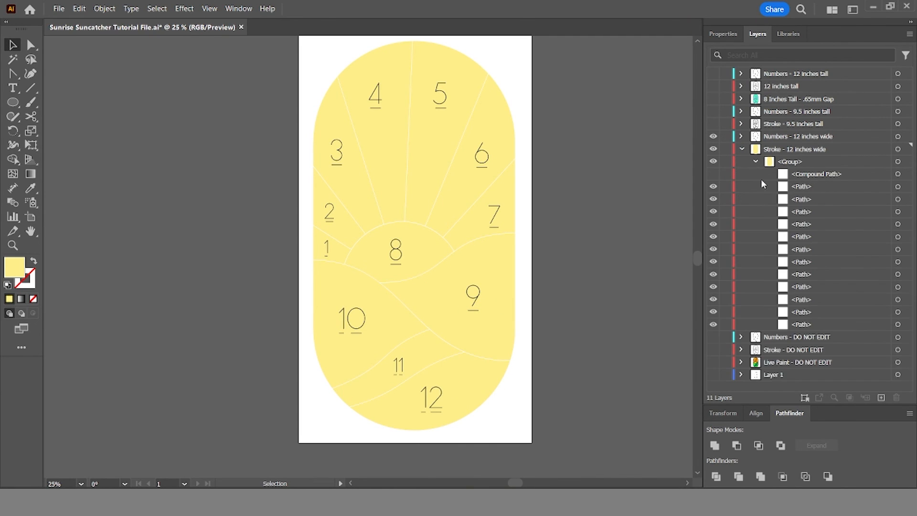
{"action": "left_click", "coordinate": [818, 189]}
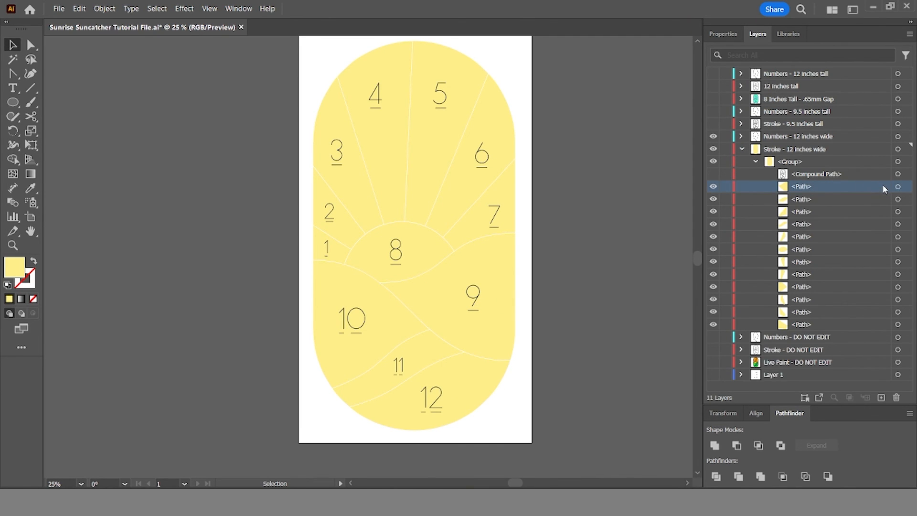
{"action": "left_click", "coordinate": [898, 186]}
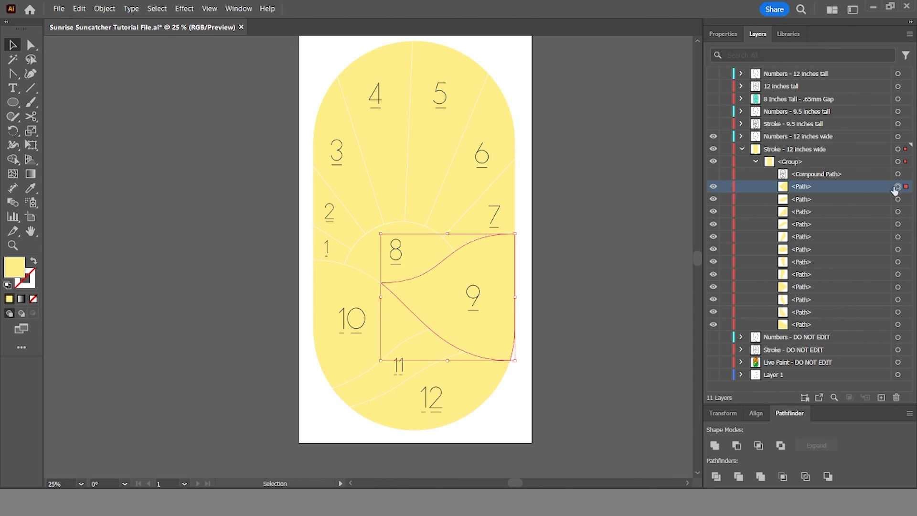
Step: Set up an SVG export of the selected piece with the asset name Piece 9, and cancel the export
{"action": "right_click", "coordinate": [498, 299]}
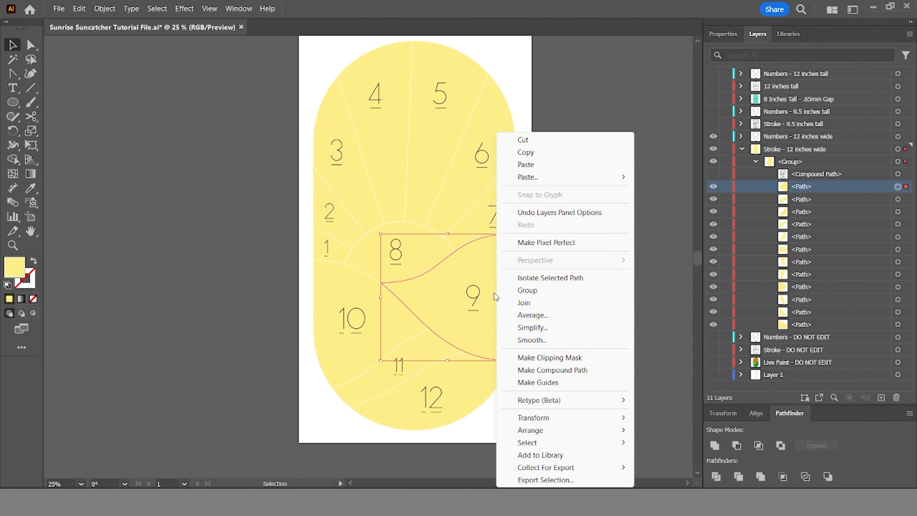
{"action": "left_click", "coordinate": [538, 480]}
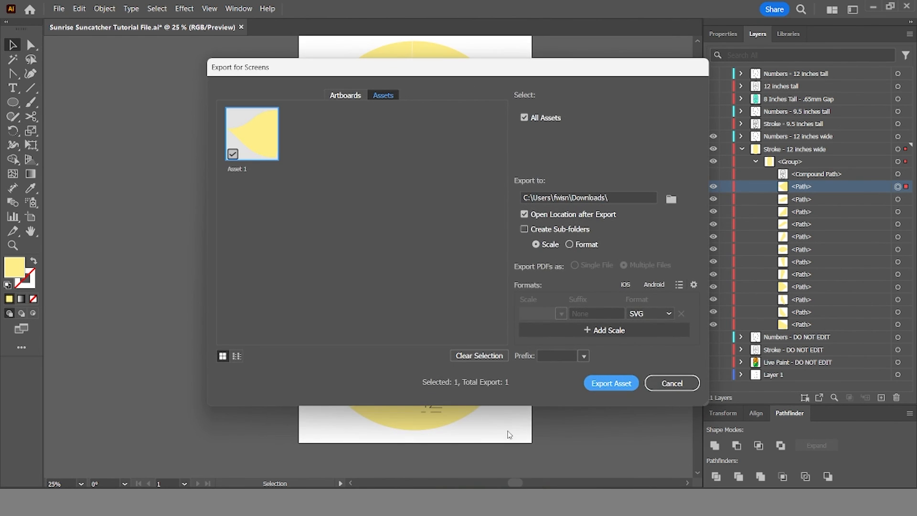
{"action": "double_click", "coordinate": [236, 169]}
{"action": "type", "text": "Piece"}
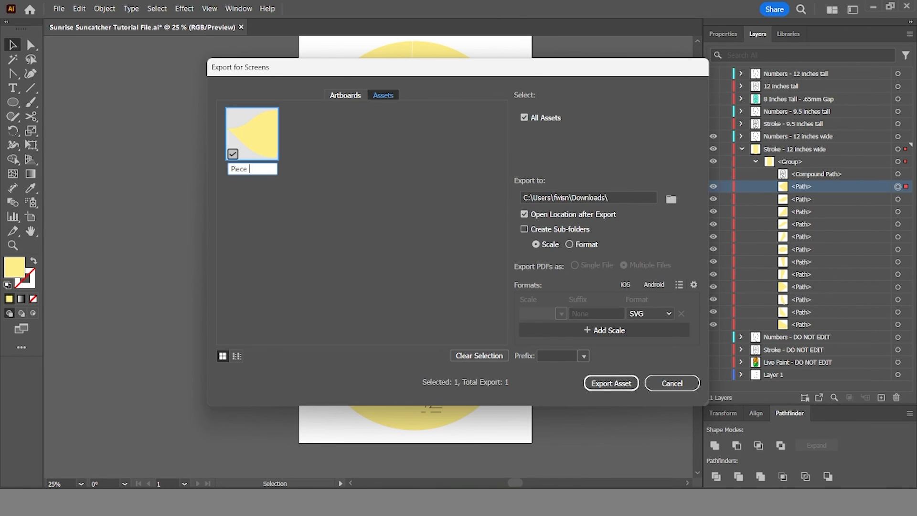
{"action": "type", "text": " 9"}
{"action": "left_click", "coordinate": [334, 261]}
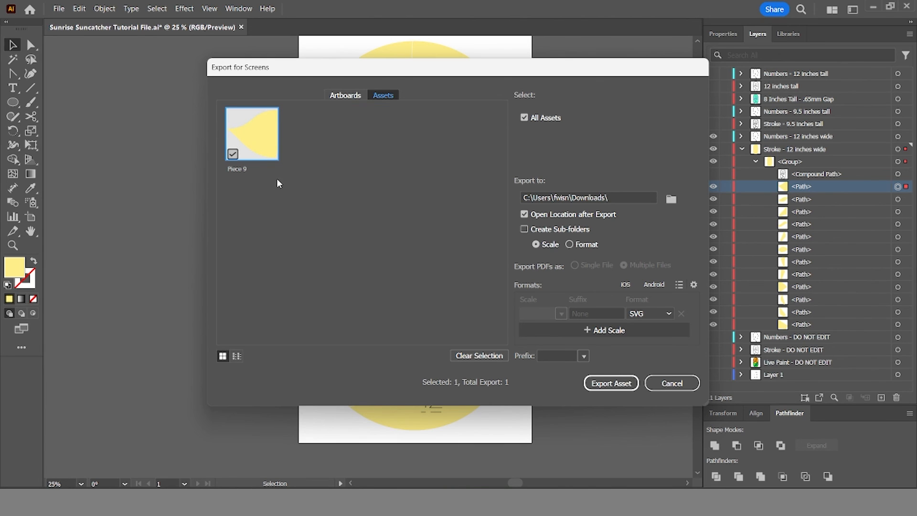
{"action": "left_click", "coordinate": [671, 384]}
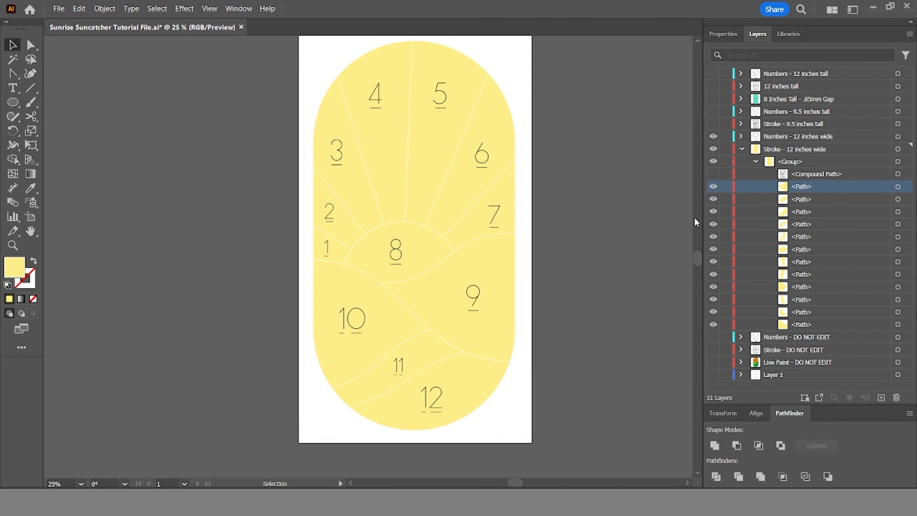
Step: Hide the 12 inches wide layers, show the Stroke and Numbers DO NOT EDIT layers, and inspect the small design at 100%
{"action": "left_click", "coordinate": [741, 149]}
{"action": "left_click", "coordinate": [713, 136]}
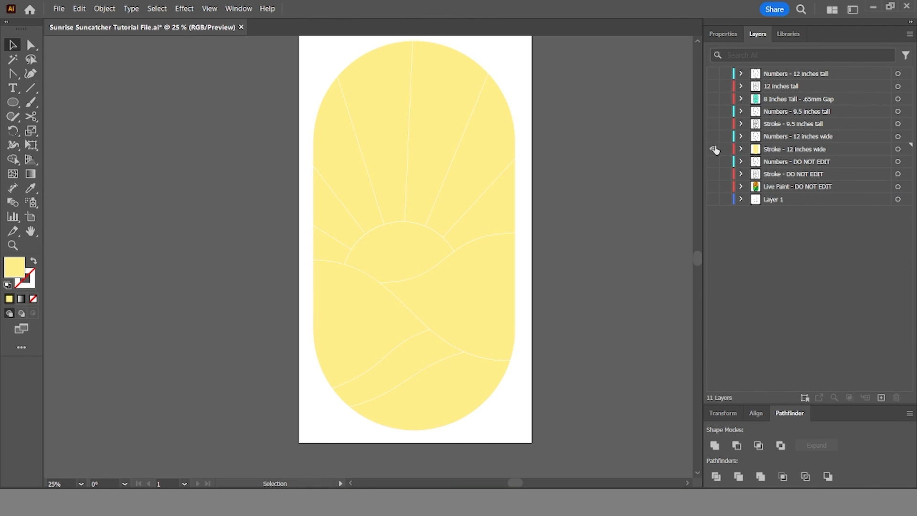
{"action": "left_click", "coordinate": [713, 149]}
{"action": "left_click", "coordinate": [713, 174]}
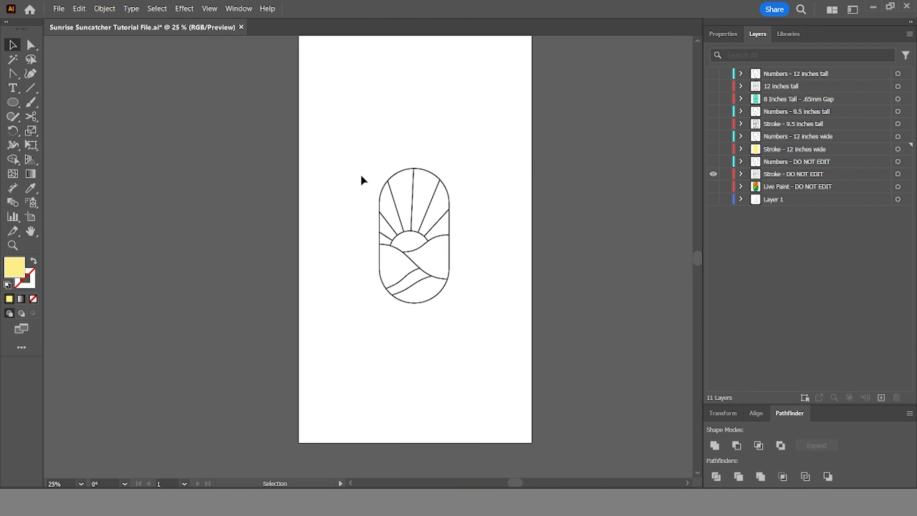
{"action": "left_click", "coordinate": [713, 161]}
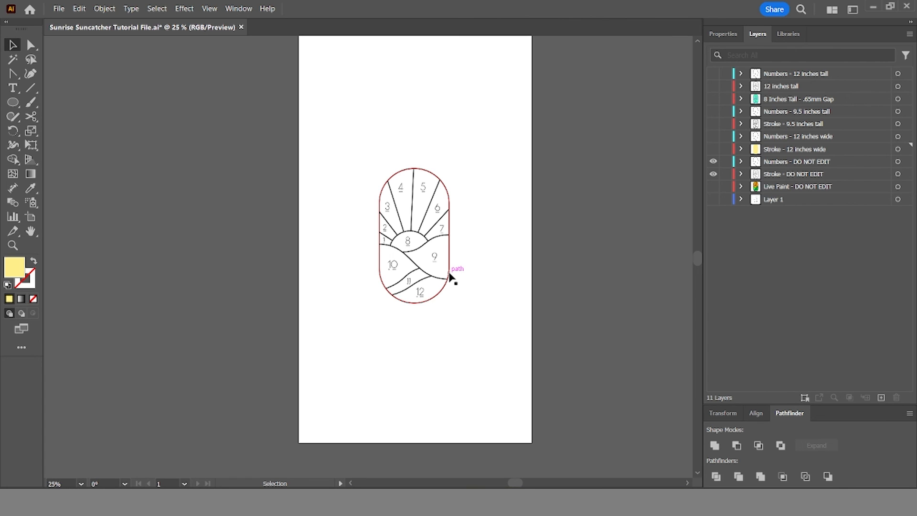
{"action": "key", "text": "ctrl+1"}
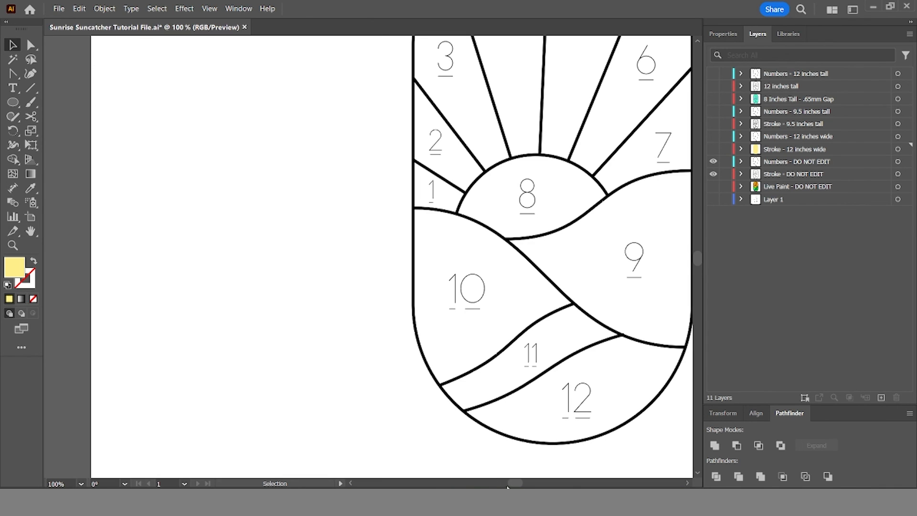
{"action": "left_click_drag", "start_coordinate": [511, 484], "coordinate": [517, 482]}
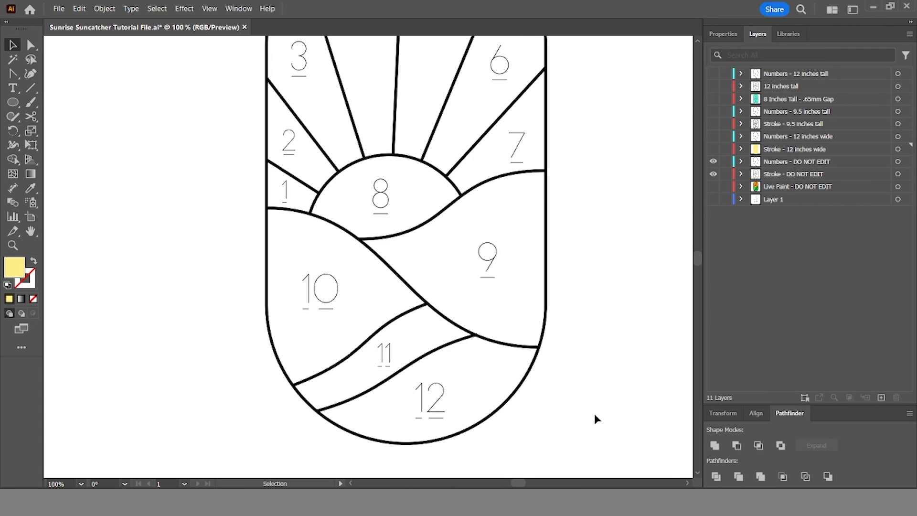
{"action": "scroll", "coordinate": [593, 401], "scroll_direction": "up", "scroll_amount": 1}
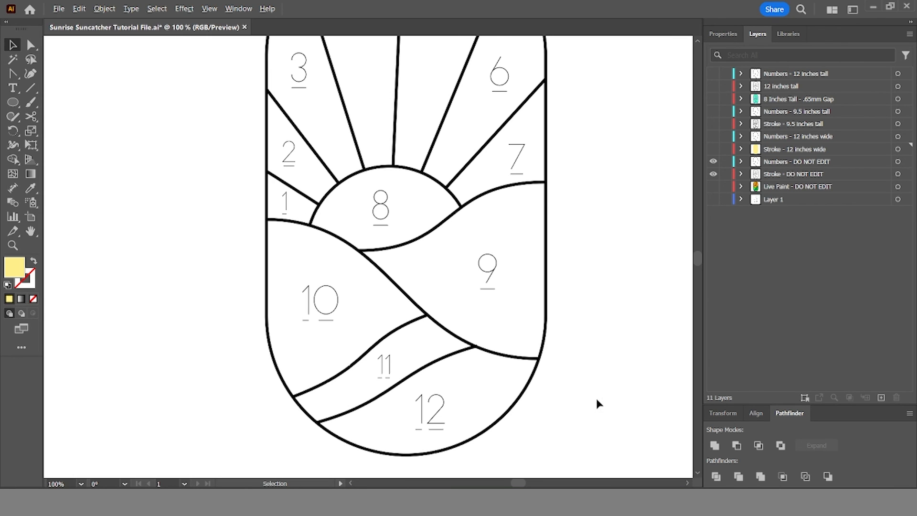
{"action": "scroll", "coordinate": [598, 403], "scroll_direction": "down", "scroll_amount": 1}
Step: Hide the Numbers and Stroke DO NOT EDIT layers and show the Numbers and Stroke - 12 inches wide layers
{"action": "left_click", "coordinate": [713, 161]}
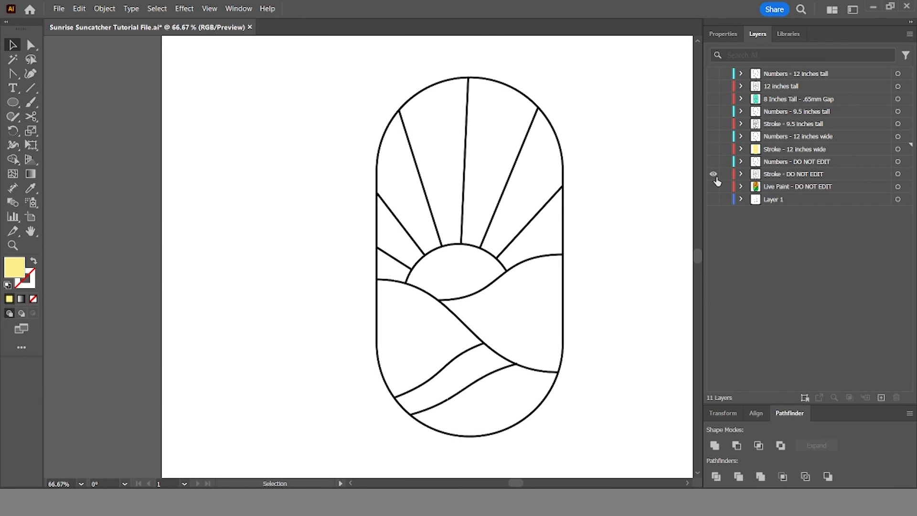
{"action": "left_click", "coordinate": [713, 174]}
{"action": "key", "text": "ctrl+y"}
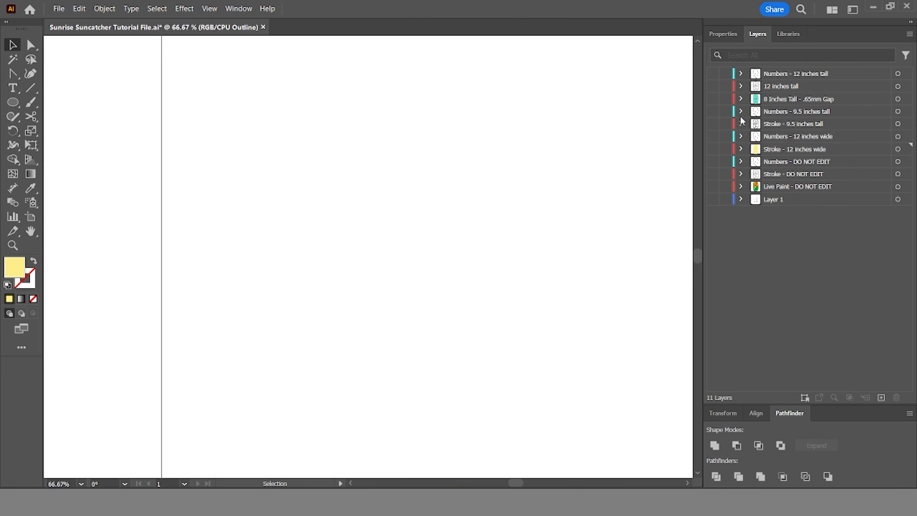
{"action": "left_click", "coordinate": [713, 137]}
{"action": "key", "text": "ctrl+y"}
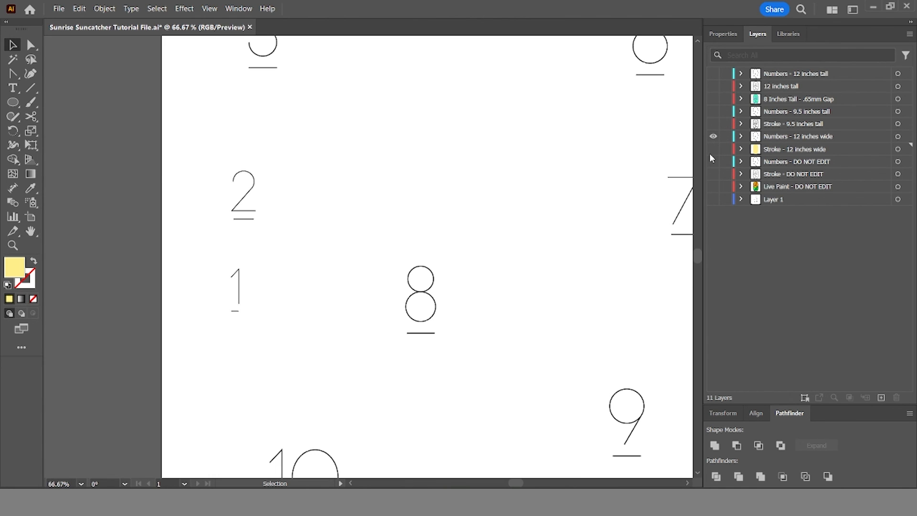
{"action": "left_click", "coordinate": [713, 149]}
{"action": "scroll", "coordinate": [569, 250], "scroll_direction": "down", "scroll_amount": 3}
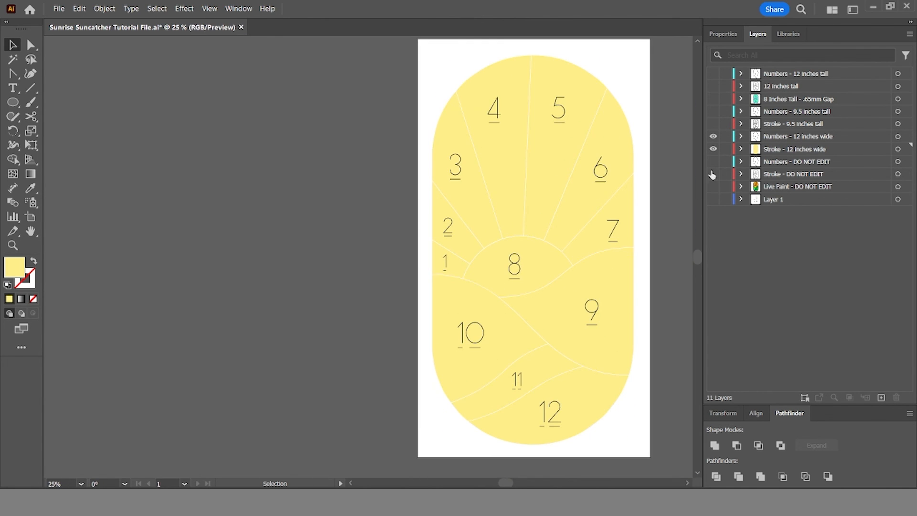
Step: In the Stroke - 12 inches wide group, show the compound path outline and hide all the filled piece paths
{"action": "left_click", "coordinate": [741, 149]}
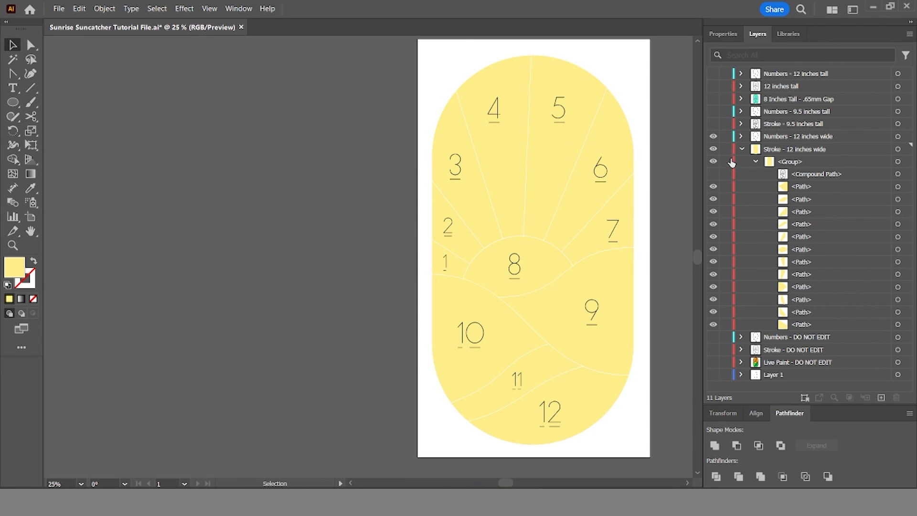
{"action": "left_click", "coordinate": [897, 149]}
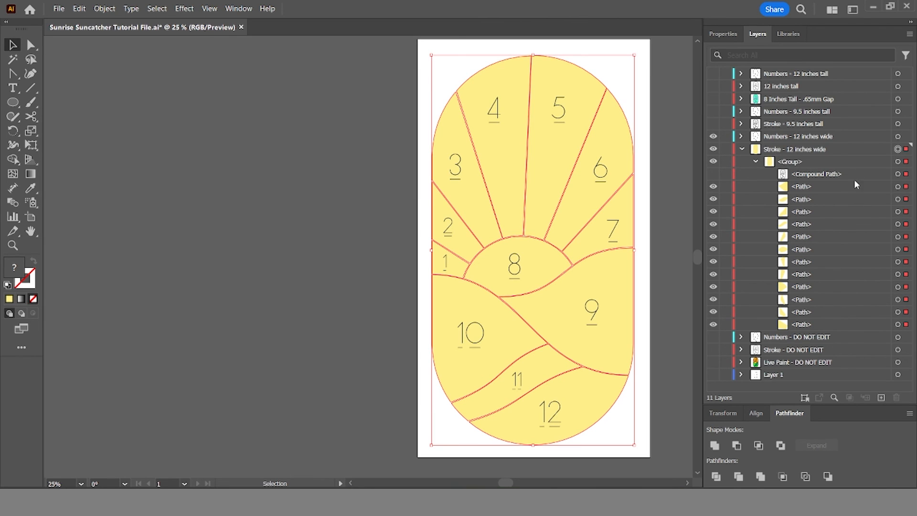
{"action": "left_click", "coordinate": [714, 174]}
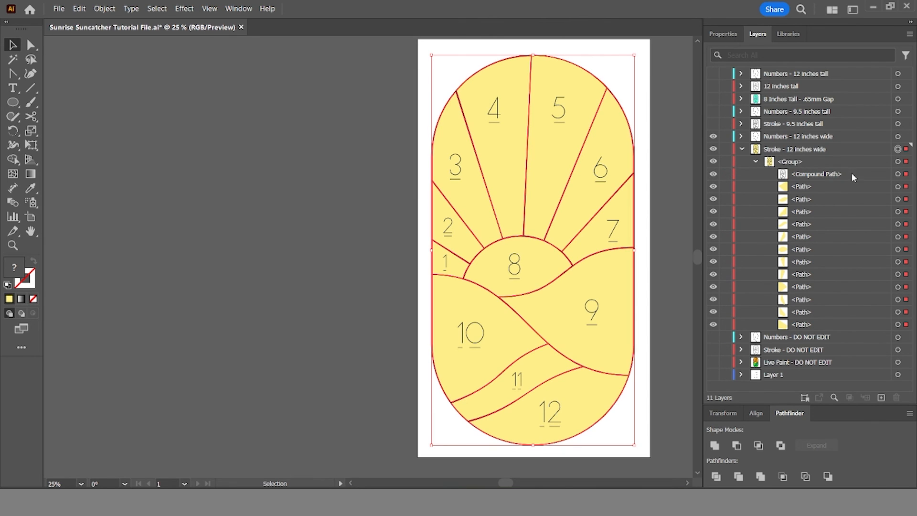
{"action": "left_click_drag", "start_coordinate": [713, 187], "coordinate": [713, 326]}
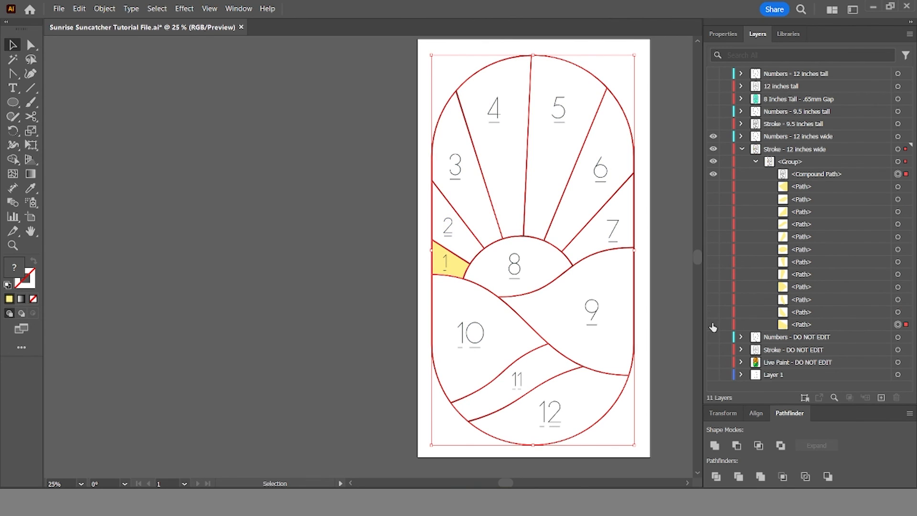
{"action": "left_click", "coordinate": [372, 153]}
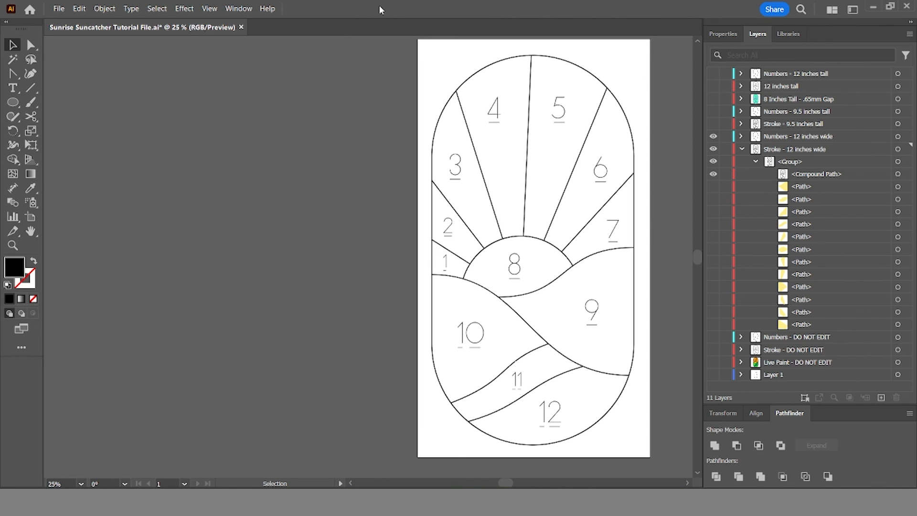
Step: Set the print job to ignore artboards and reposition the design on the tiled pages at about X 2.04 in, Y 4.42 in
{"action": "left_click", "coordinate": [57, 9]}
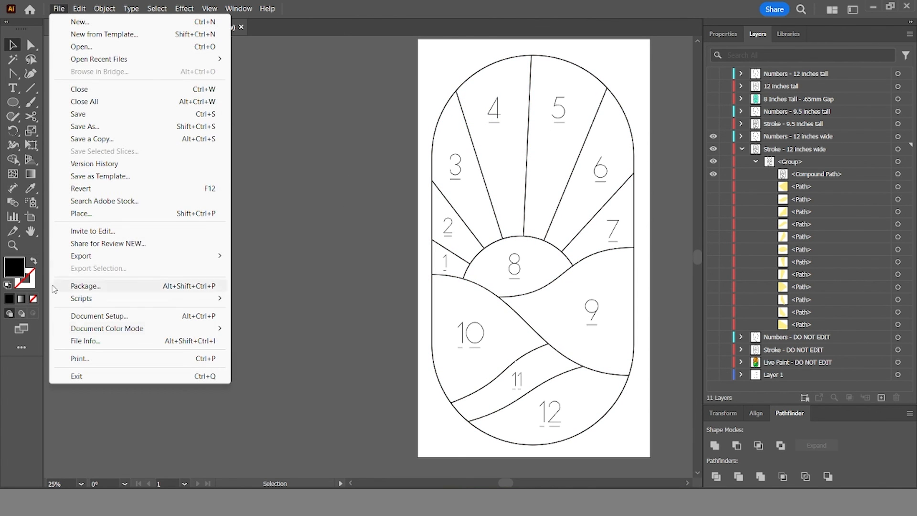
{"action": "left_click", "coordinate": [82, 358]}
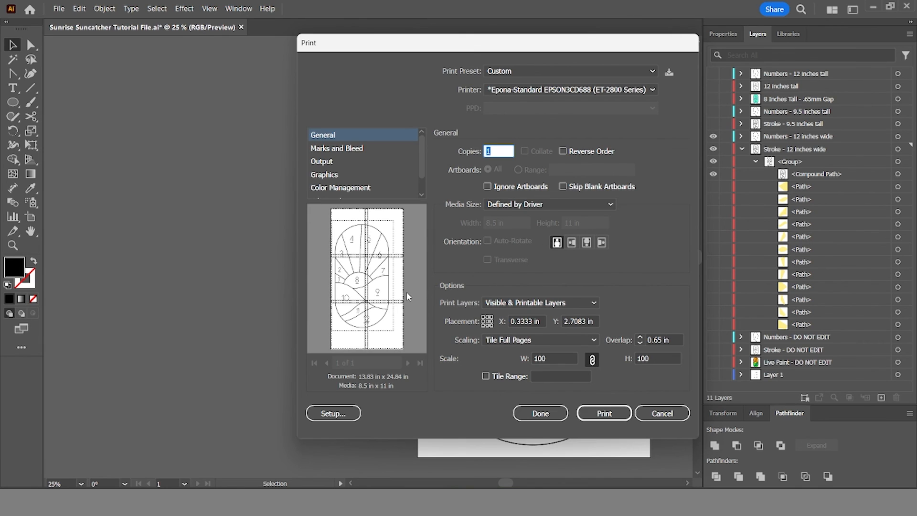
{"action": "left_click", "coordinate": [507, 188]}
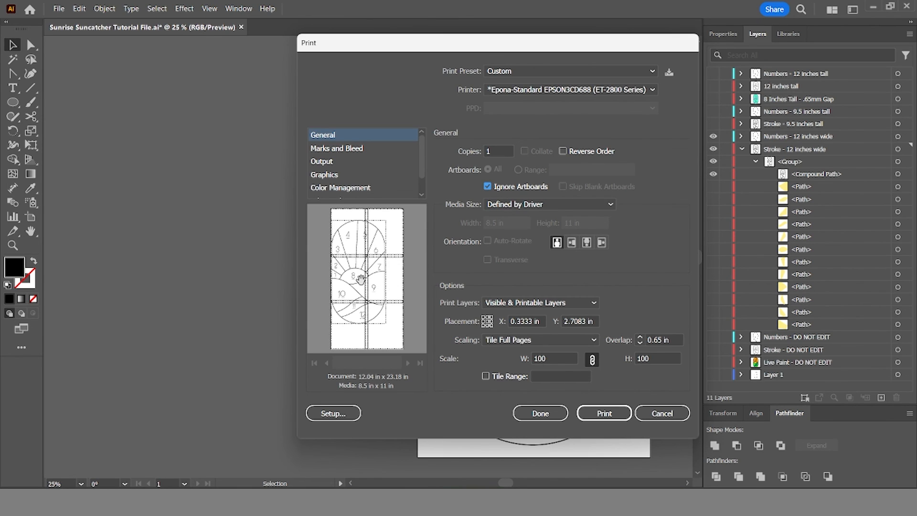
{"action": "left_click_drag", "start_coordinate": [360, 279], "coordinate": [369, 287]}
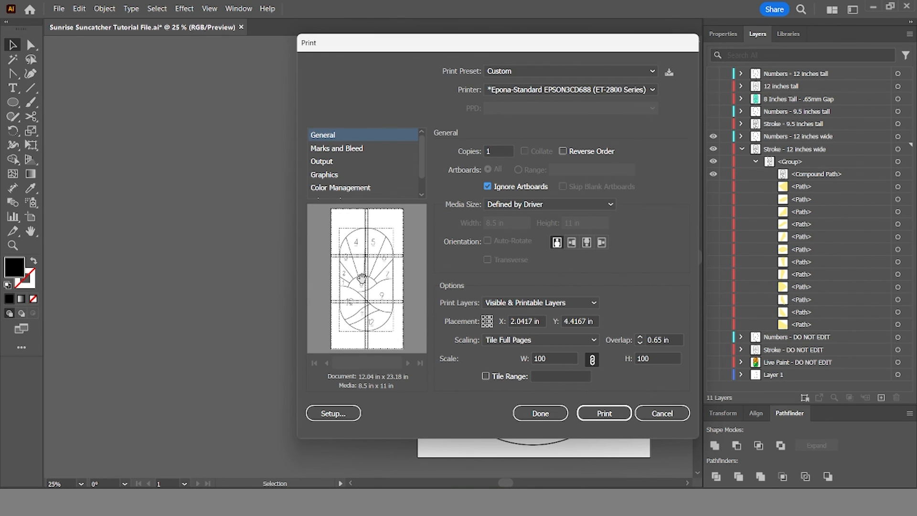
Step: Try placing the design on the tiled pages at about X 1.94 in, Y 5.38 in, and cancel the print job
{"action": "left_click_drag", "start_coordinate": [374, 281], "coordinate": [375, 275]}
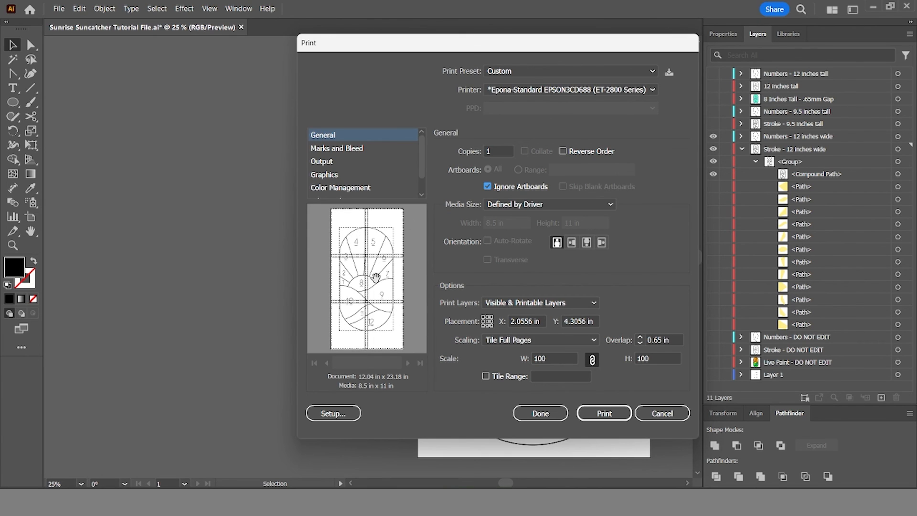
{"action": "left_click_drag", "start_coordinate": [373, 279], "coordinate": [376, 285]}
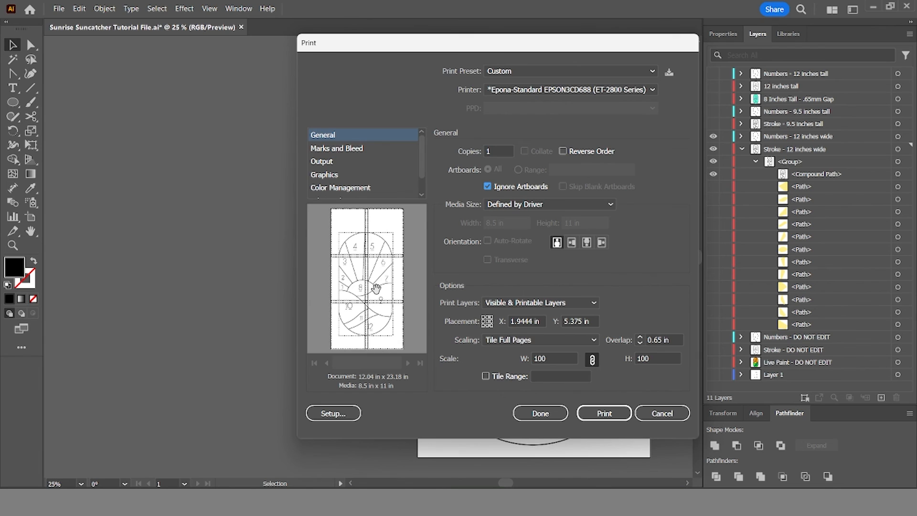
{"action": "left_click", "coordinate": [657, 413]}
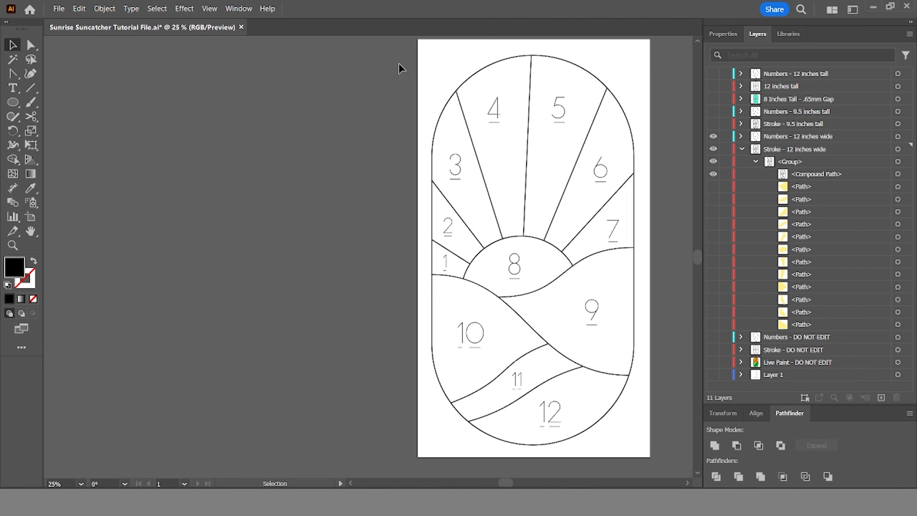
Step: Reflect the whole 12-inch-wide outline together with its numbers across the vertical axis
{"action": "left_click_drag", "start_coordinate": [499, 483], "coordinate": [503, 483]}
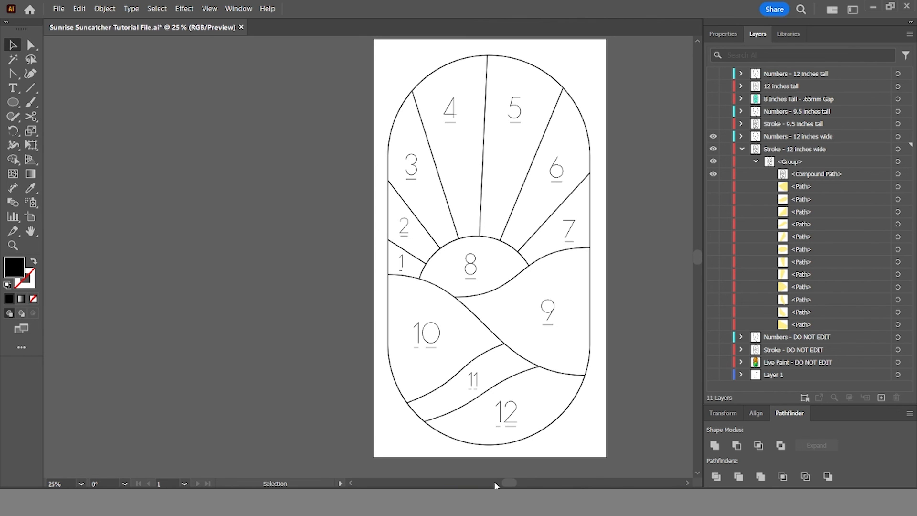
{"action": "left_click", "coordinate": [440, 149]}
{"action": "mouse_move", "coordinate": [352, 50]}
{"action": "left_mouse_down"}
{"action": "mouse_move", "coordinate": [612, 406]}
{"action": "mouse_move", "coordinate": [645, 433]}
{"action": "left_mouse_up"}
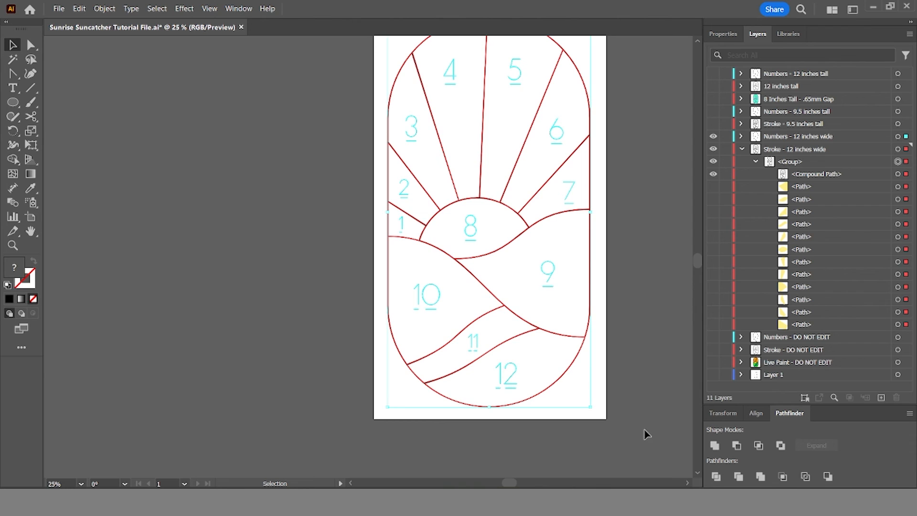
{"action": "right_click", "coordinate": [481, 258]}
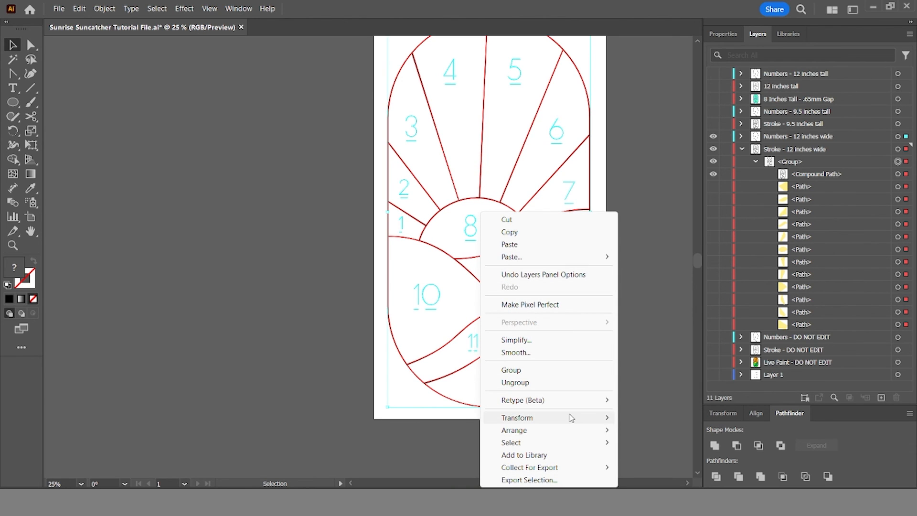
{"action": "mouse_move", "coordinate": [578, 417]}
{"action": "left_click", "coordinate": [676, 358]}
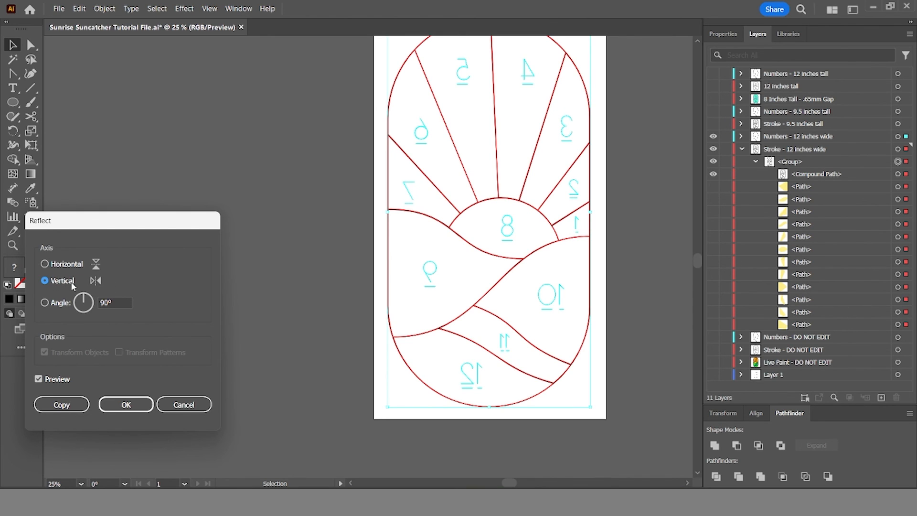
{"action": "left_click", "coordinate": [126, 405]}
{"action": "left_click", "coordinate": [302, 309]}
{"action": "scroll", "coordinate": [426, 266], "scroll_direction": "up", "scroll_amount": 1}
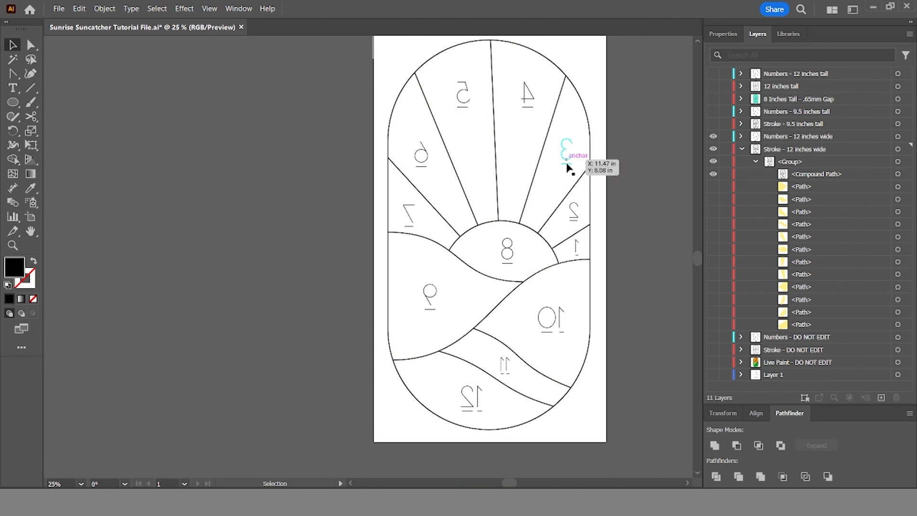
Step: Undo the vertical reflection of the outline and numbers, and deselect the artwork
{"action": "left_click", "coordinate": [500, 430]}
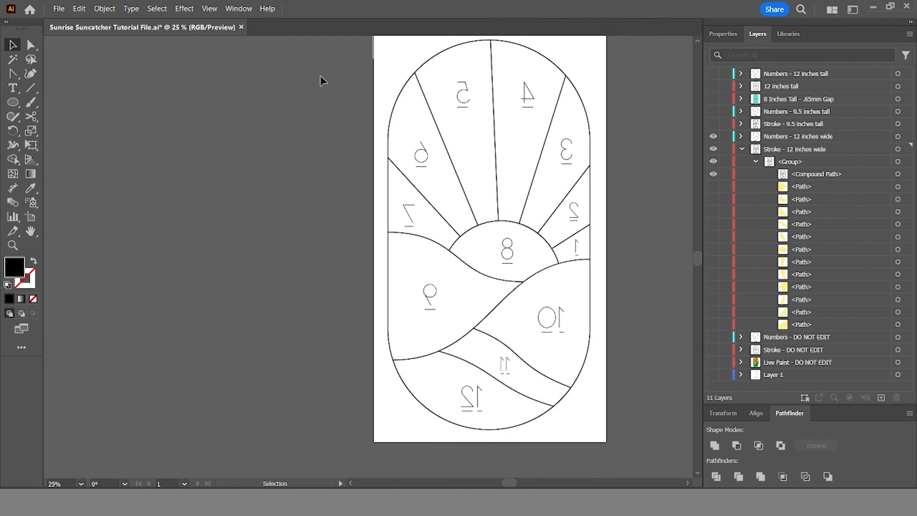
{"action": "key", "text": "ctrl+z"}
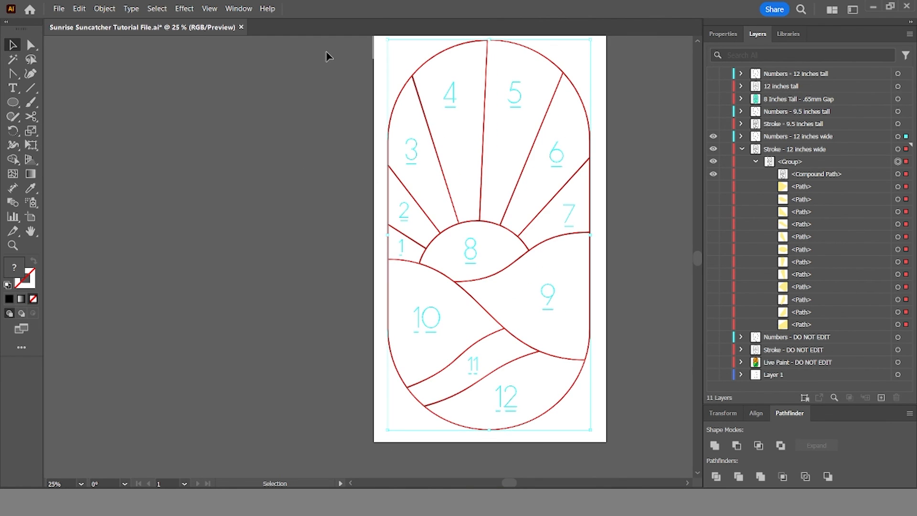
{"action": "left_click", "coordinate": [311, 78]}
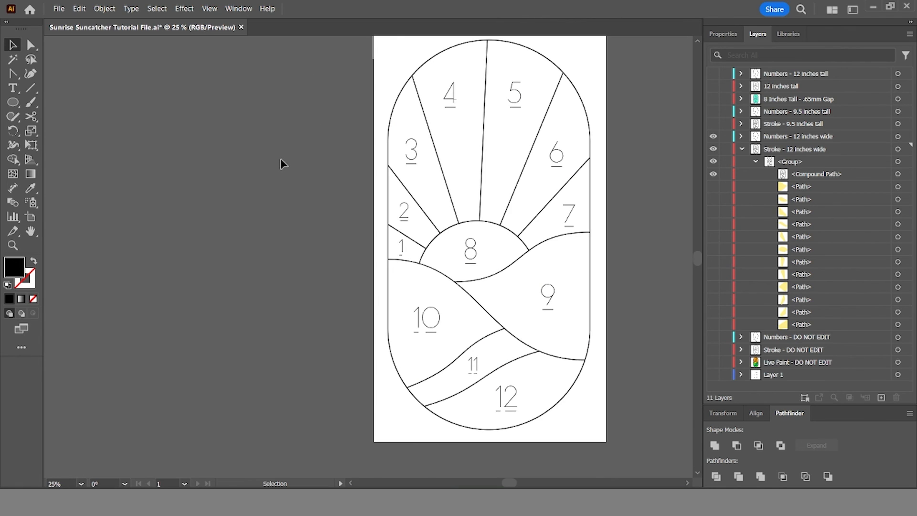